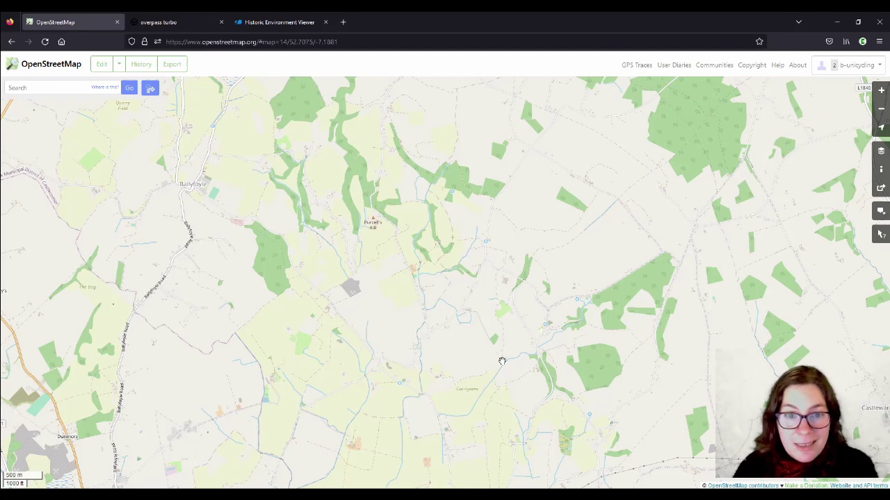
- Examine the field names along Sandfordscourt Road, and The A Field by Ross Lane southeast of Cullahill
scroll(435, 431, "up", 2)
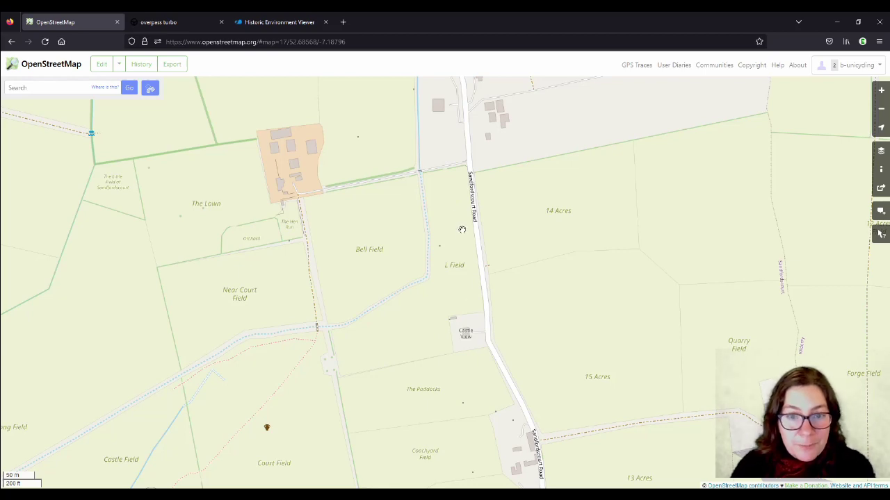
scroll(509, 260, "down", 6)
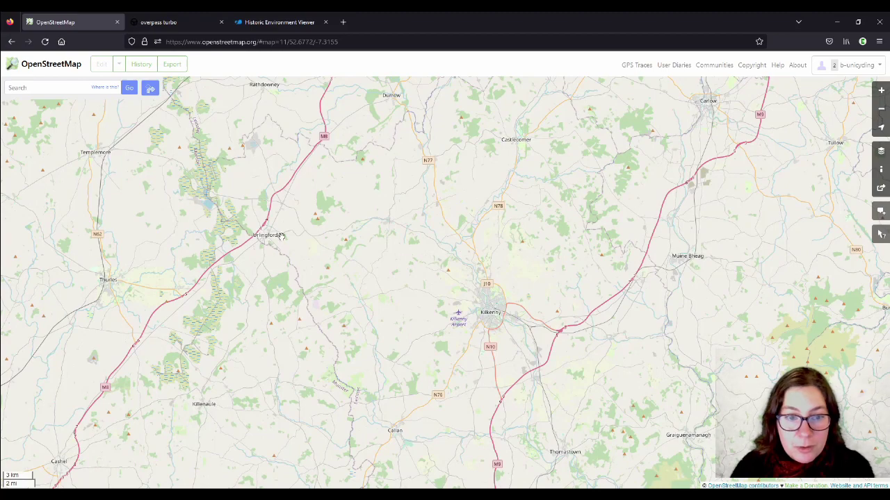
scroll(312, 174, "up", 2)
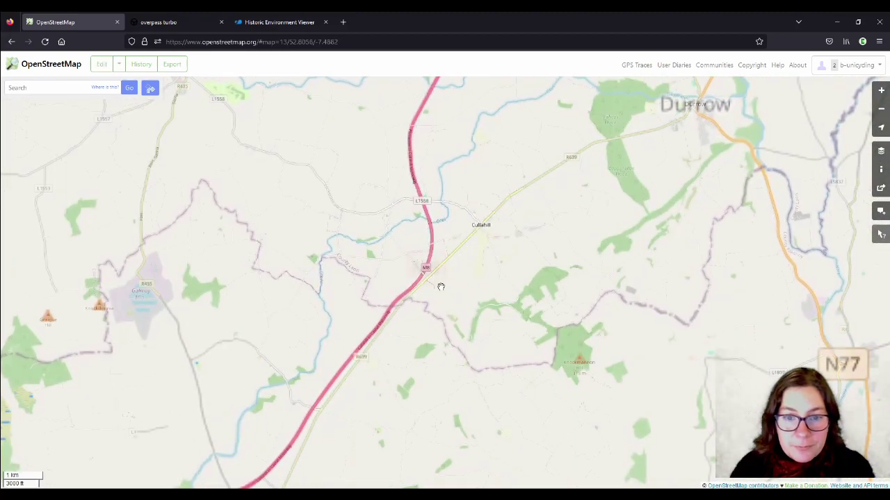
scroll(490, 236, "up", 2)
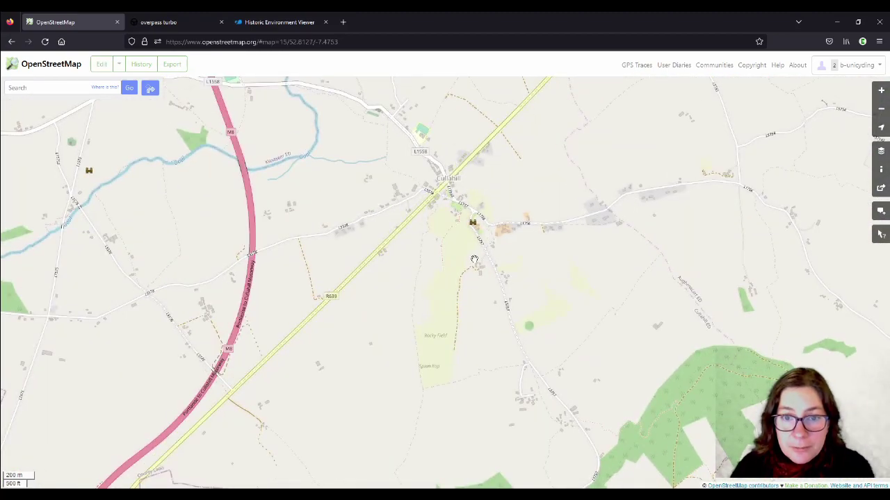
scroll(578, 322, "up", 2)
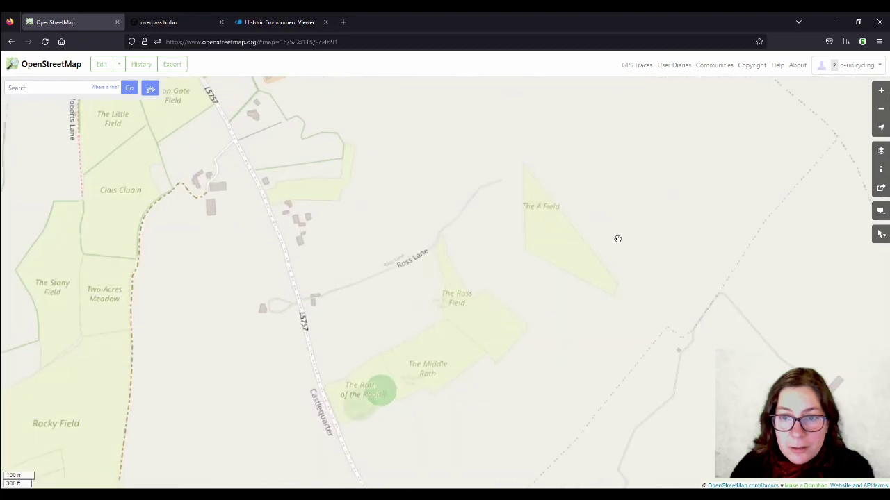
scroll(620, 237, "up", 1)
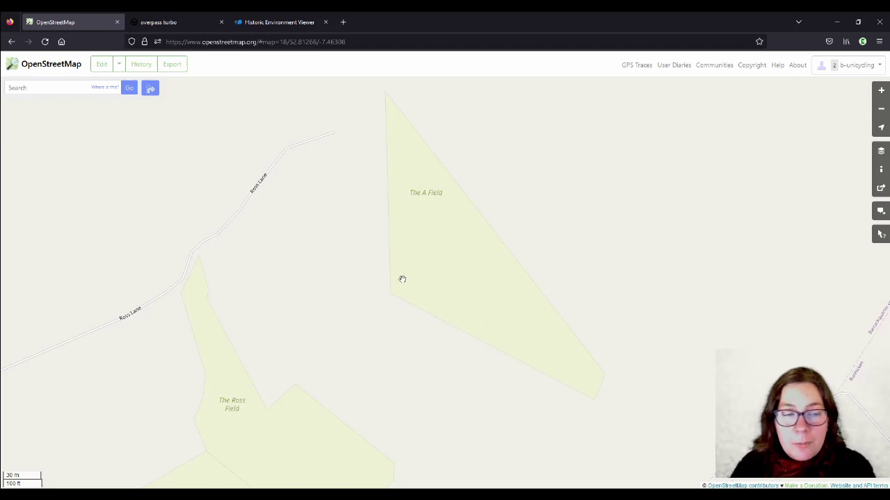
- Return to the Kilkieran area north of Kilkenny and examine the names of fields such as Nine Acres and Twelve Acres
scroll(402, 279, "down", 3)
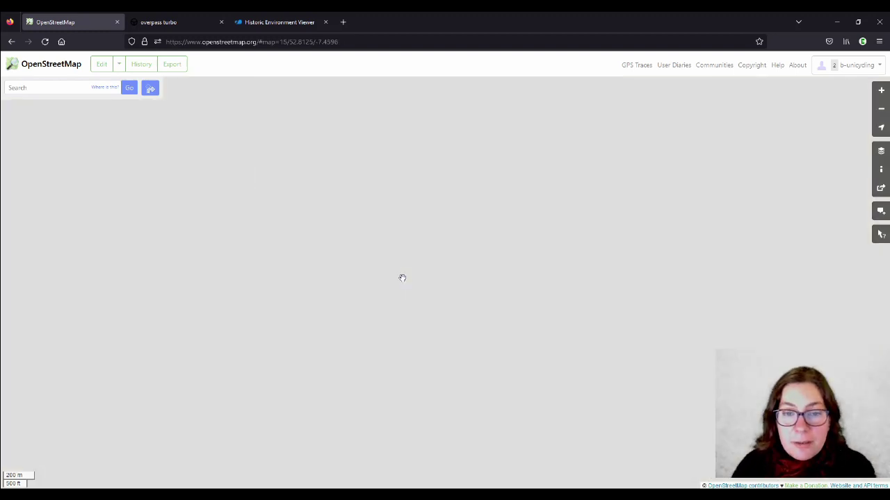
scroll(404, 275, "down", 1)
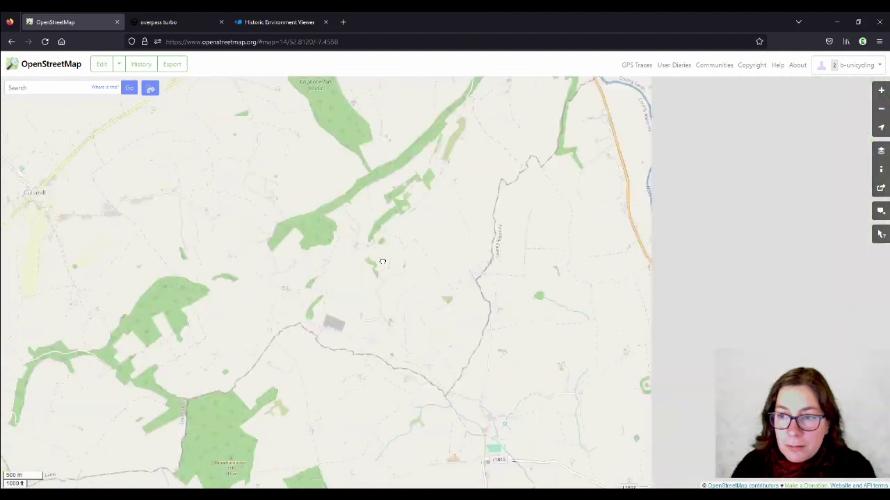
left_click_drag(466, 270, 334, 254)
scroll(317, 212, "down", 1)
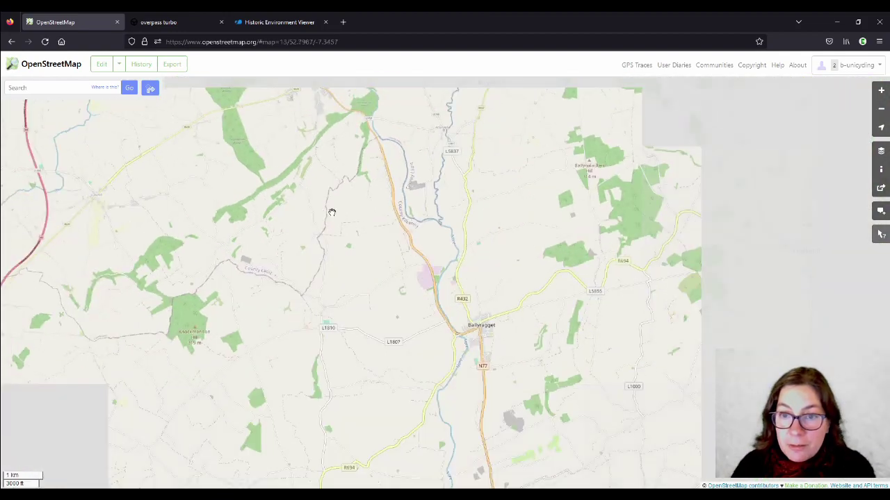
left_click_drag(734, 250, 248, 336)
left_click_drag(194, 247, 524, 262)
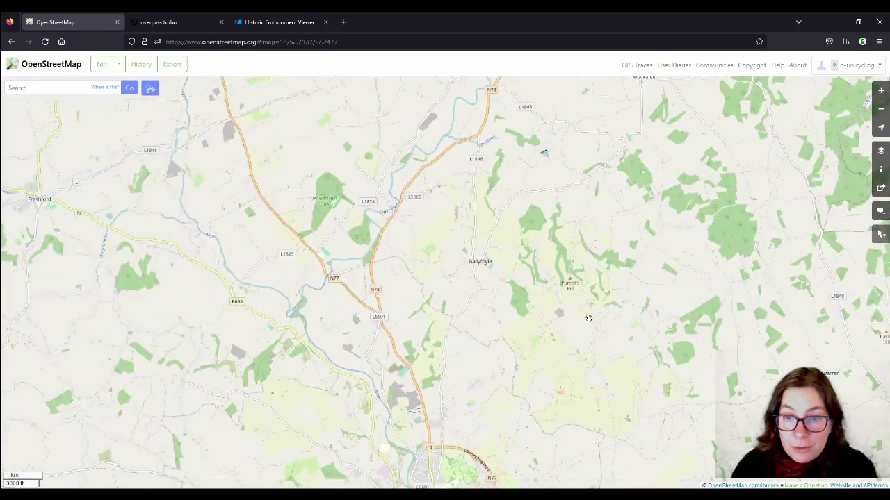
scroll(588, 313, "up", 2)
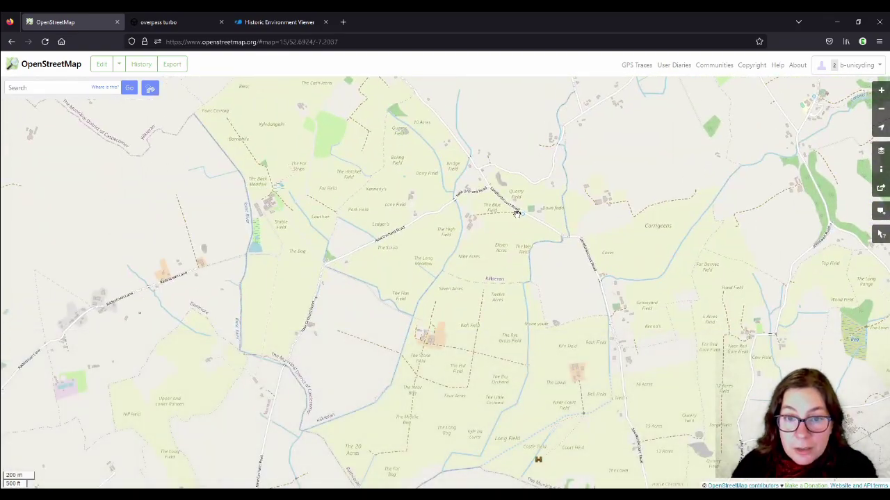
scroll(497, 257, "up", 2)
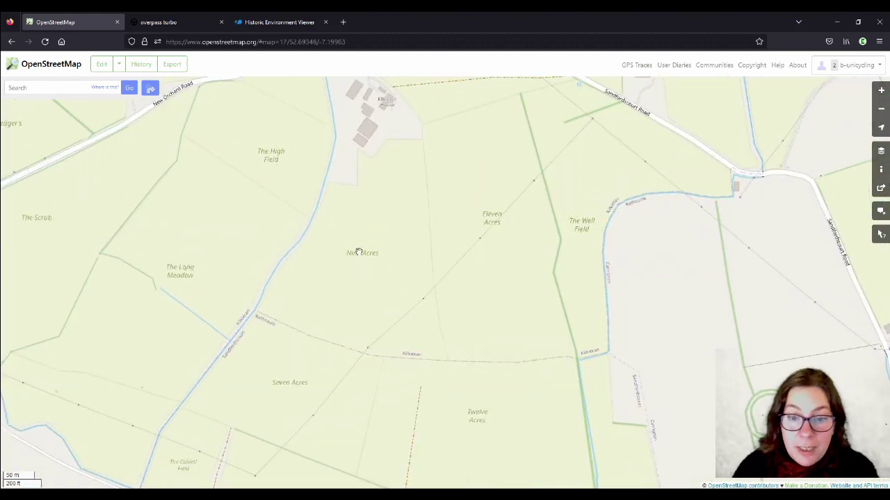
left_click_drag(513, 383, 517, 244)
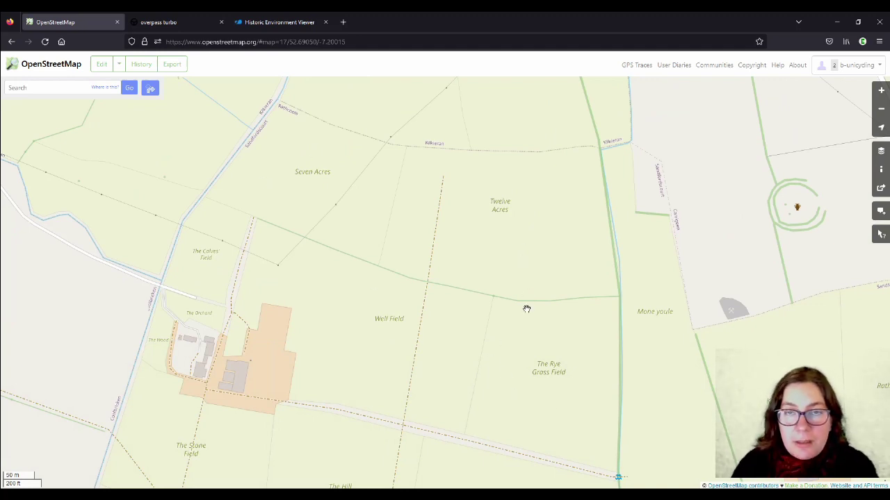
scroll(518, 375, "down", 1)
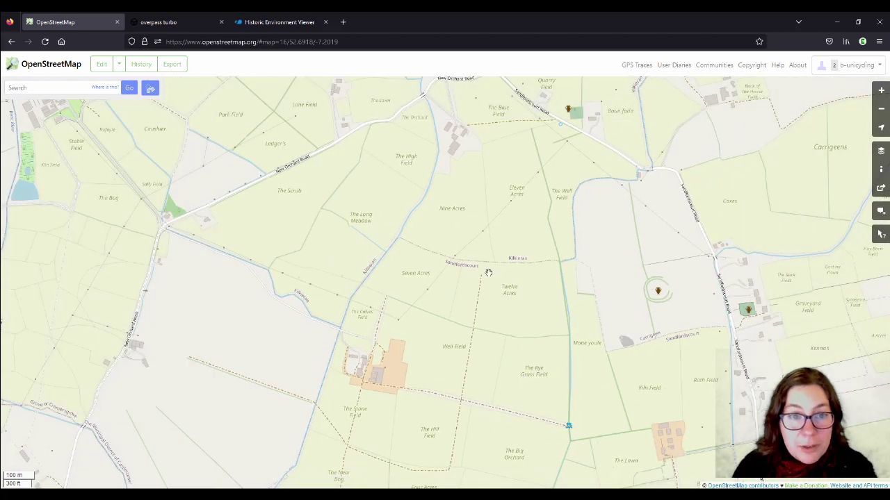
- Examine the named fields across Carrigeen, Kilderry and Sandfordscourt, including Quarry Field, Castle Field and The Rye Grass Field
left_click_drag(464, 155, 341, 143)
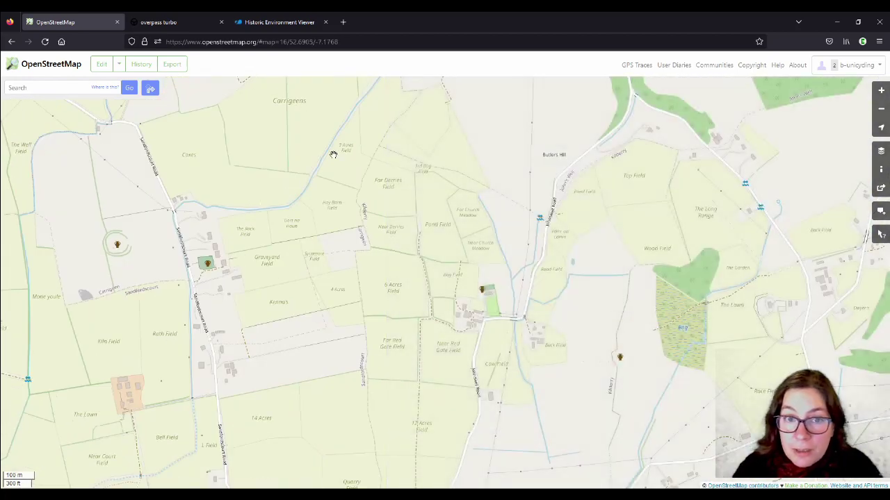
left_click_drag(387, 168, 571, 251)
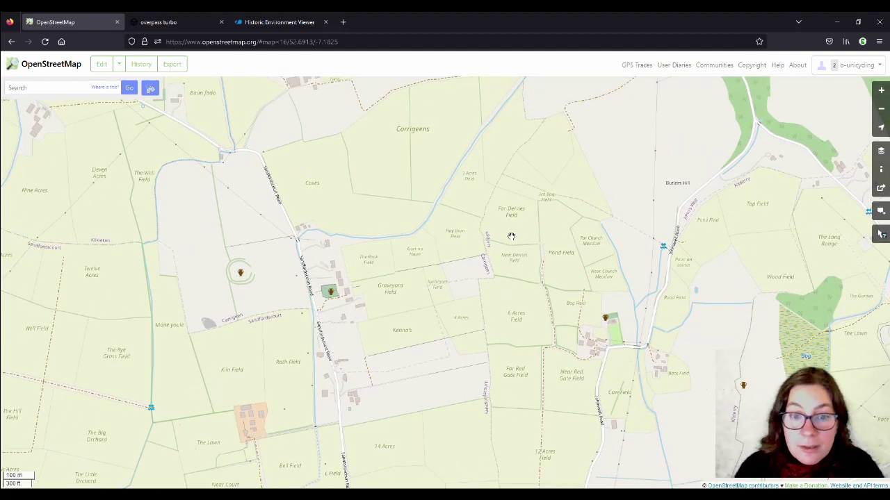
key("Down")
key("Down")
key("Down")
key("Down")
key("Down")
key("Left")
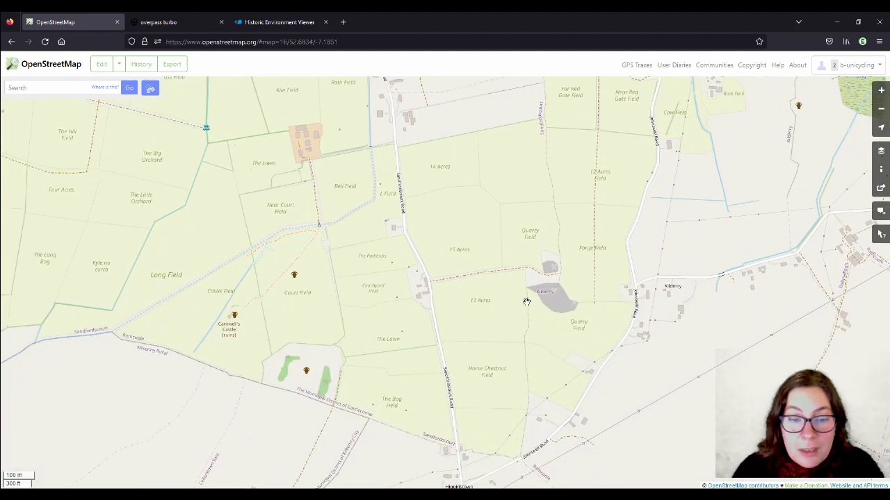
left_click_drag(352, 178, 415, 232)
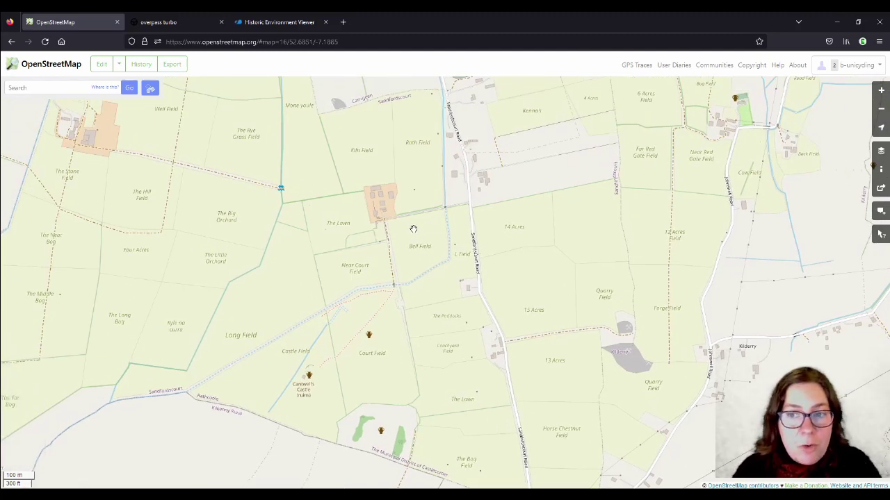
left_click_drag(322, 179, 477, 258)
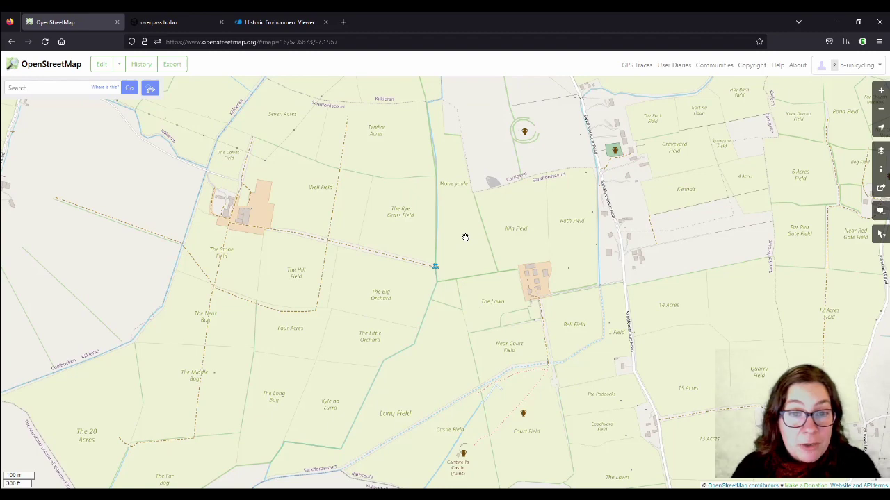
- Search the map for "The Rye Grass Field" and open its location in the map editor
left_click(73, 86)
type("The Rye Grass Field")
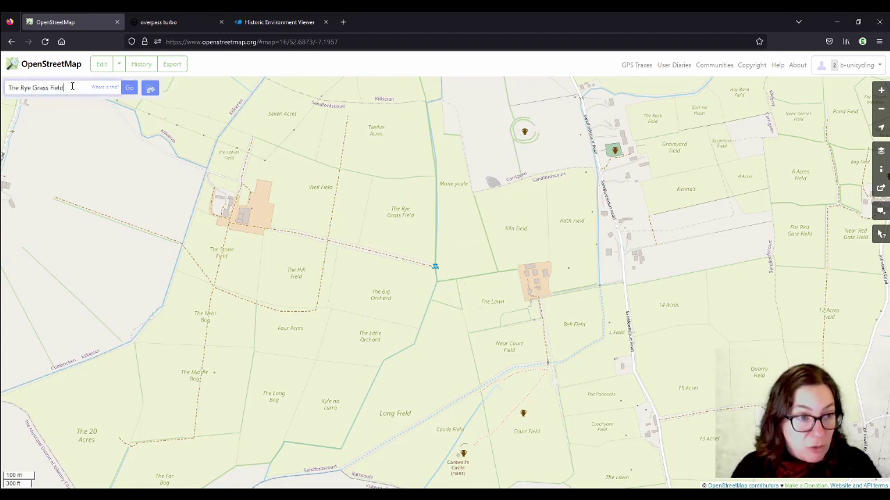
left_click(129, 88)
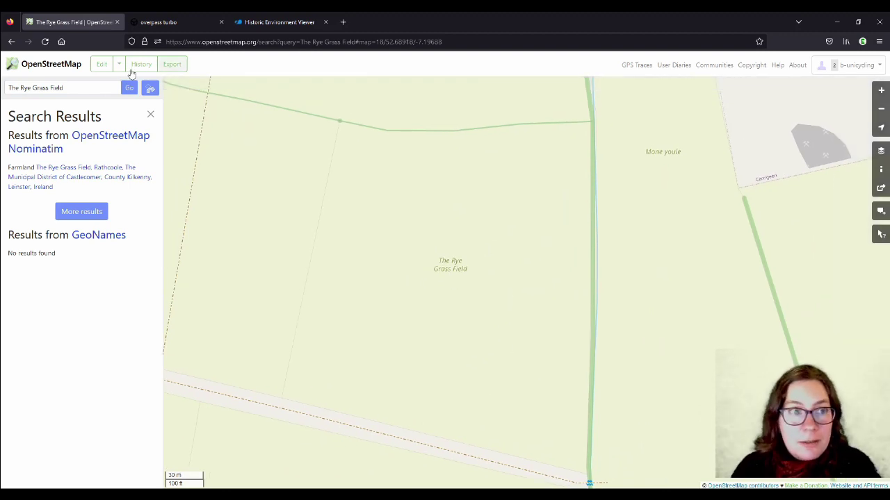
left_click(102, 64)
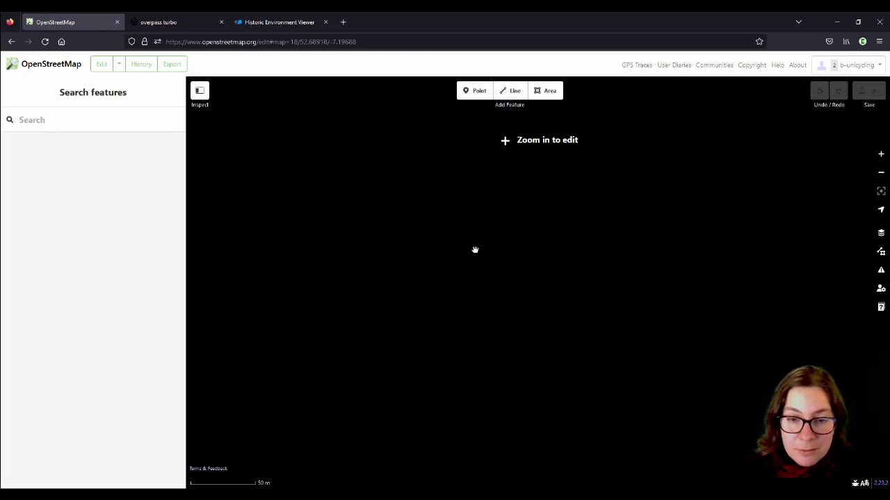
- Add a name:etymology tag to The Rye Grass Field with the value "rye grass was grown in this field in the past"
scroll(105, 278, "down", 2)
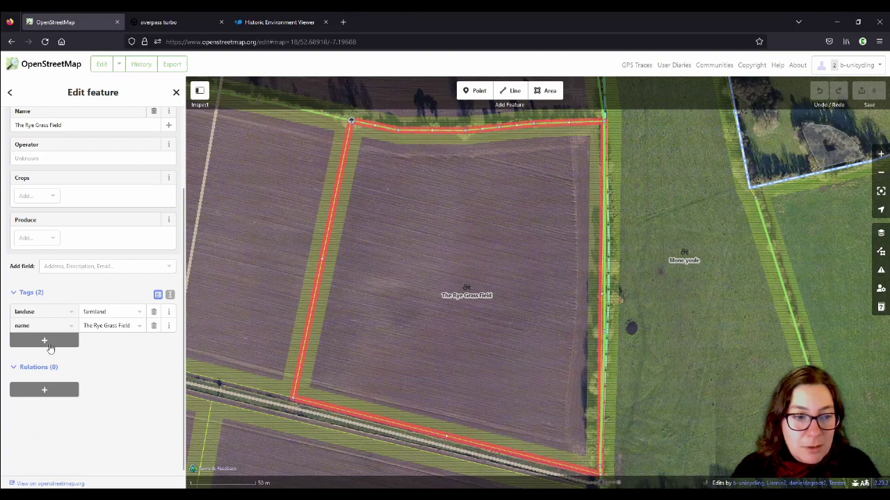
left_click(56, 338)
type("nam")
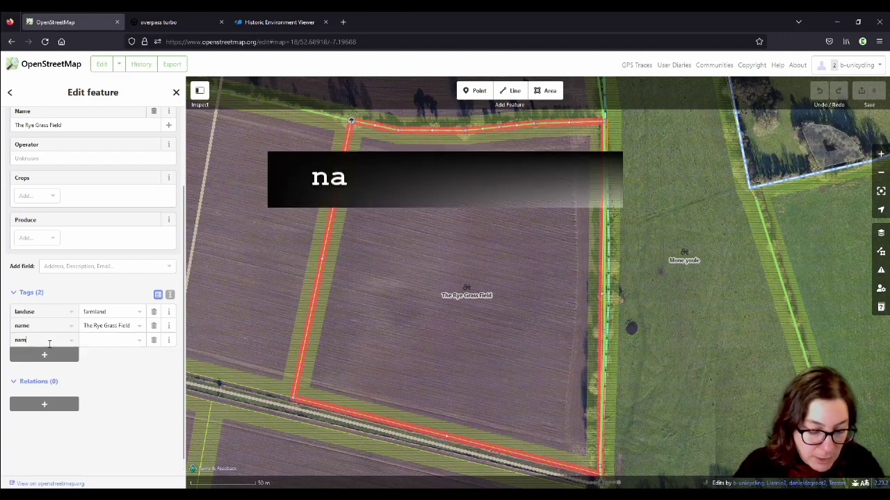
type("e:etymology")
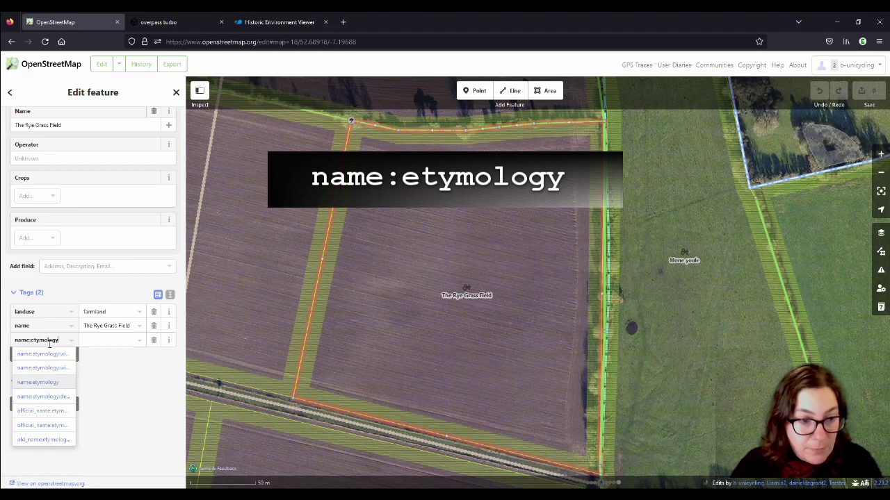
key("Delete")
key("Tab")
type("r")
type("ye gra")
type("ss was grown in thi")
type("s field in t")
type("he past")
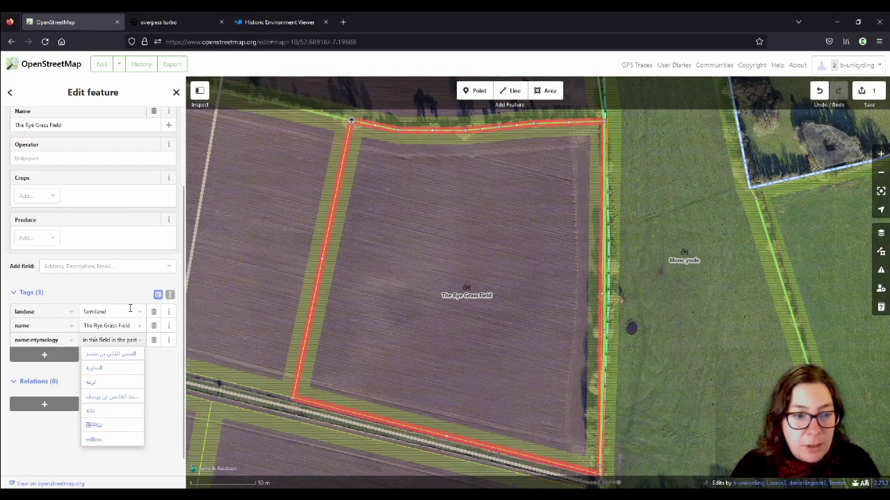
left_click(159, 367)
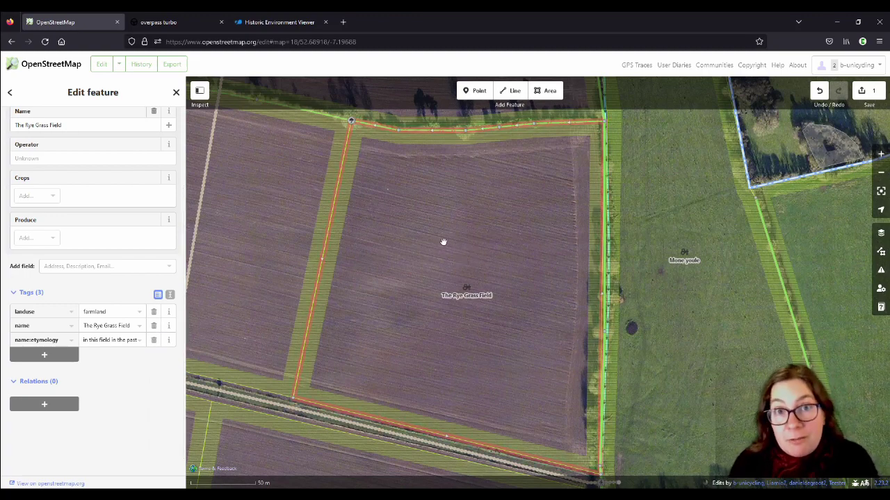
- Upload the field edit with the changeset comment "added #etymology"
left_click(867, 95)
type("adde")
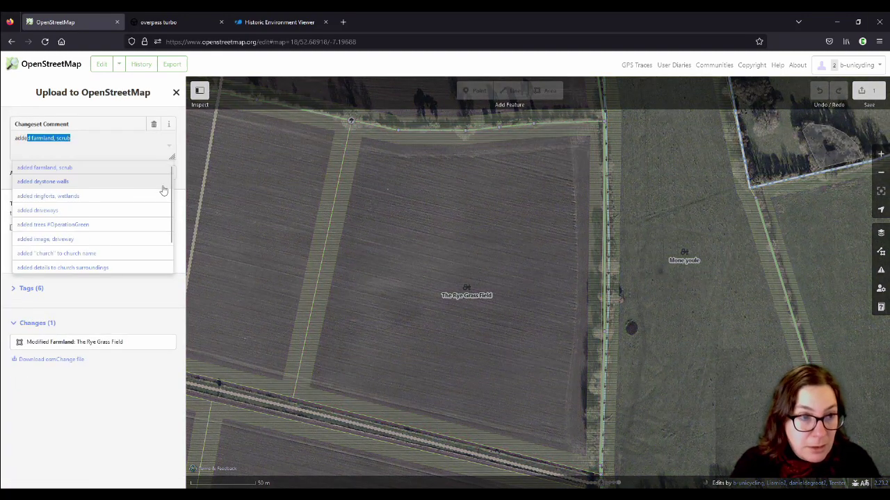
type("d etymology")
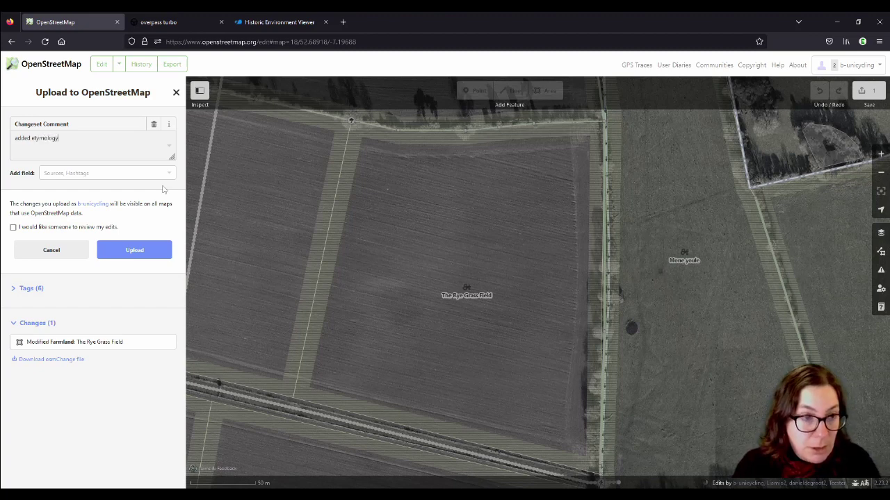
left_click(33, 138)
type("#")
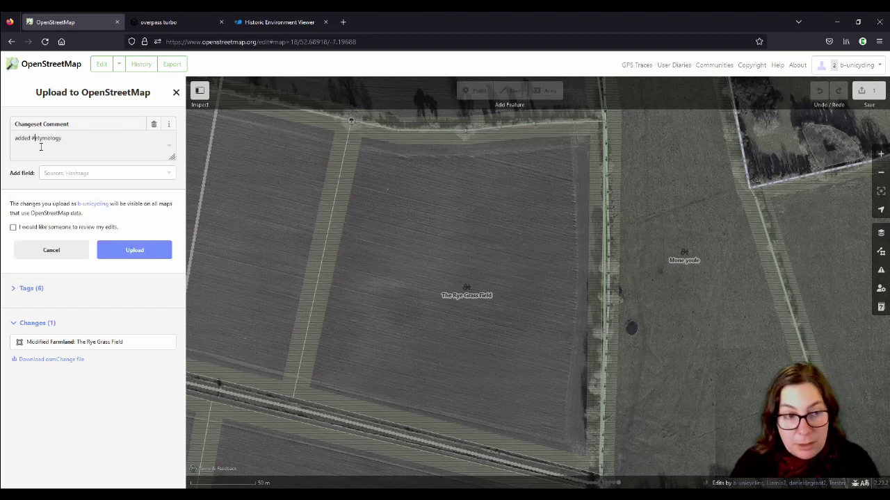
left_click(139, 255)
left_click(136, 293)
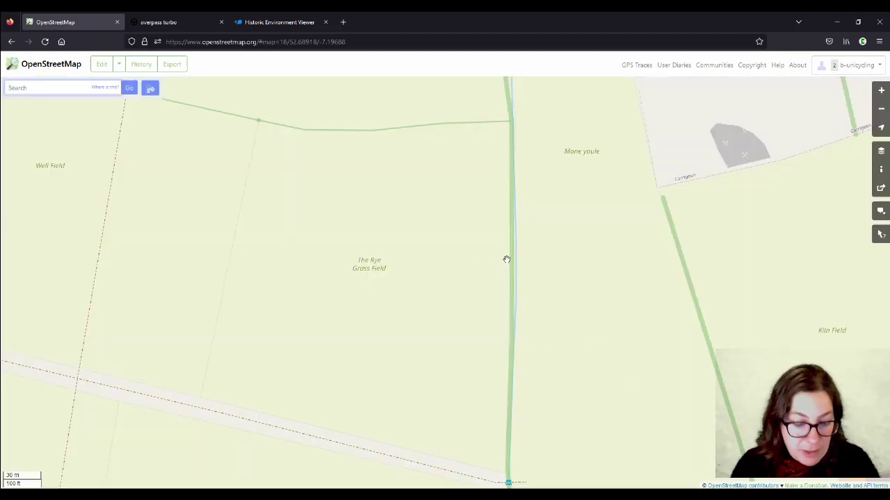
- Search the map for "The Flax Field, Kilkieran" and open its location in the map editor
left_click(57, 89)
type("The Flax Field, Kilkieran")
left_click(129, 88)
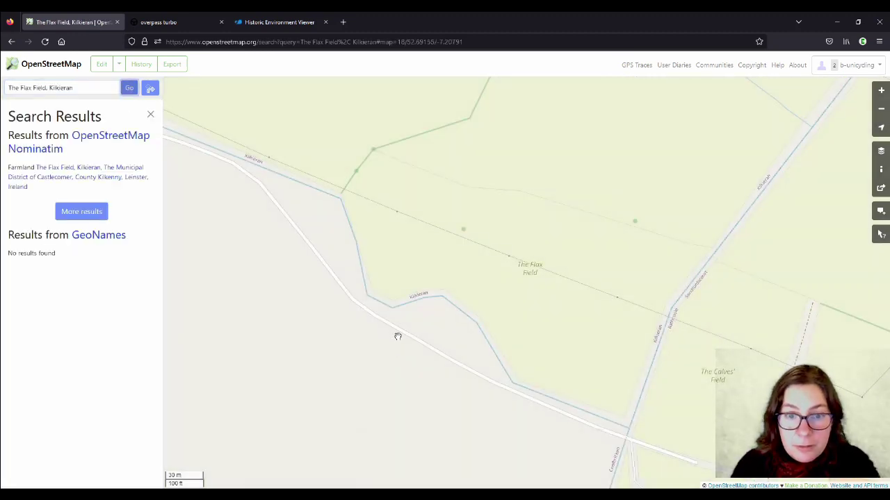
scroll(383, 305, "down", 1)
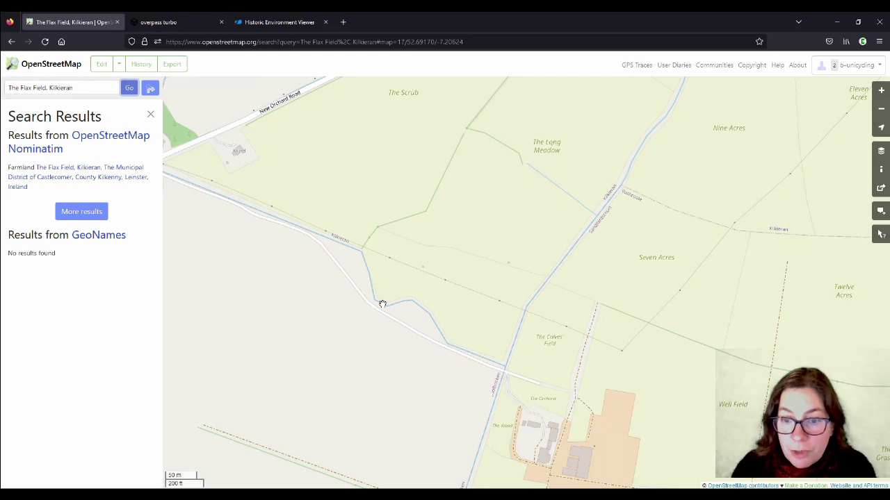
scroll(474, 310, "up", 1)
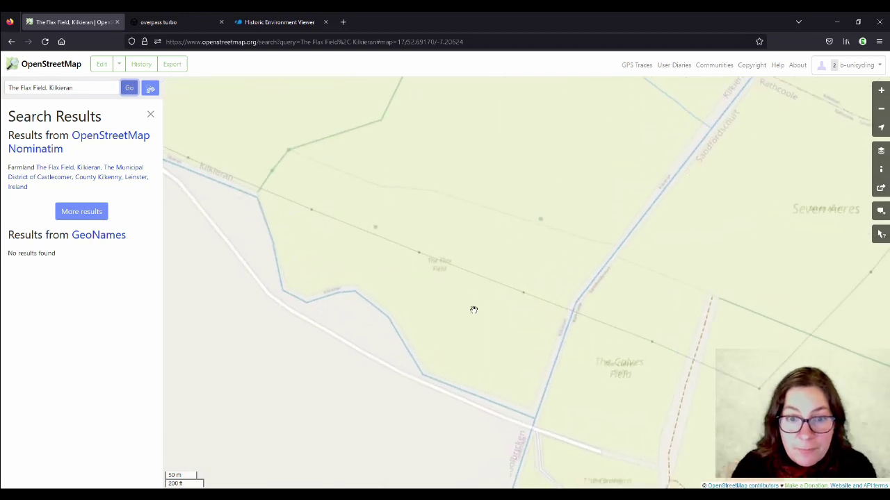
left_click(101, 64)
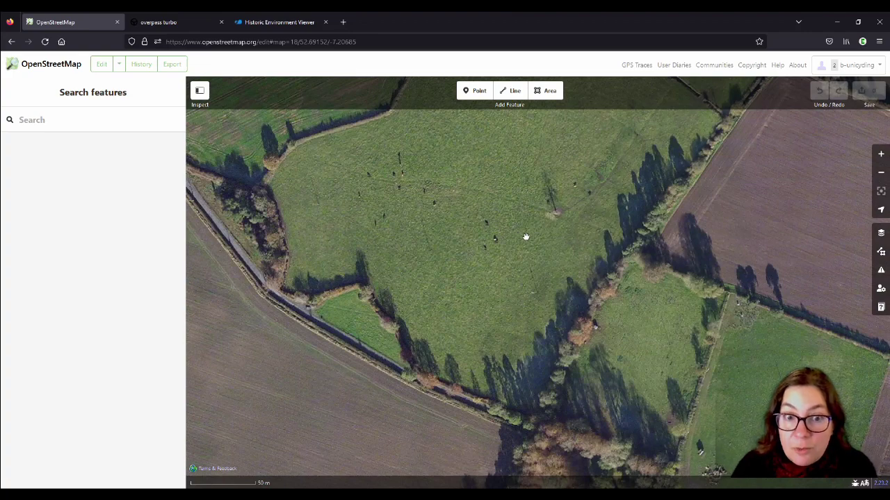
- Add a name:etymology tag to The Flax Field with the value "Flax was once grown in this field."
left_click(540, 235)
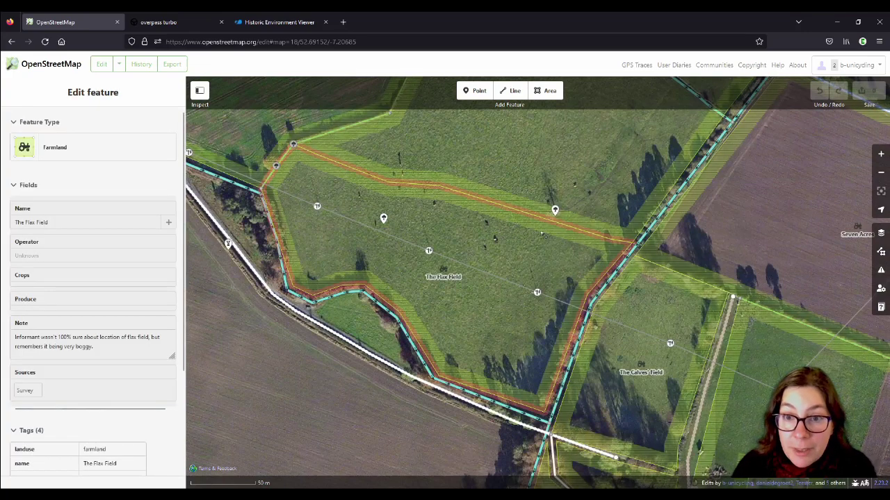
scroll(125, 308, "down", 5)
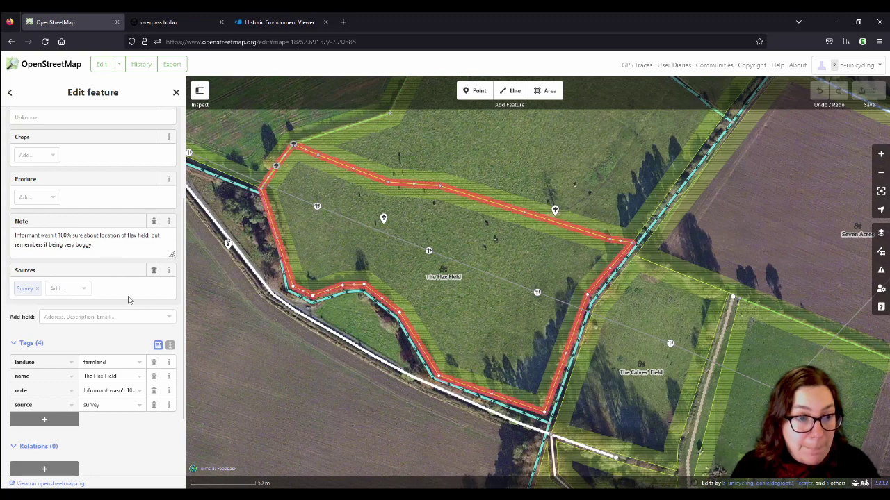
left_click(58, 419)
type("name:etymology:des")
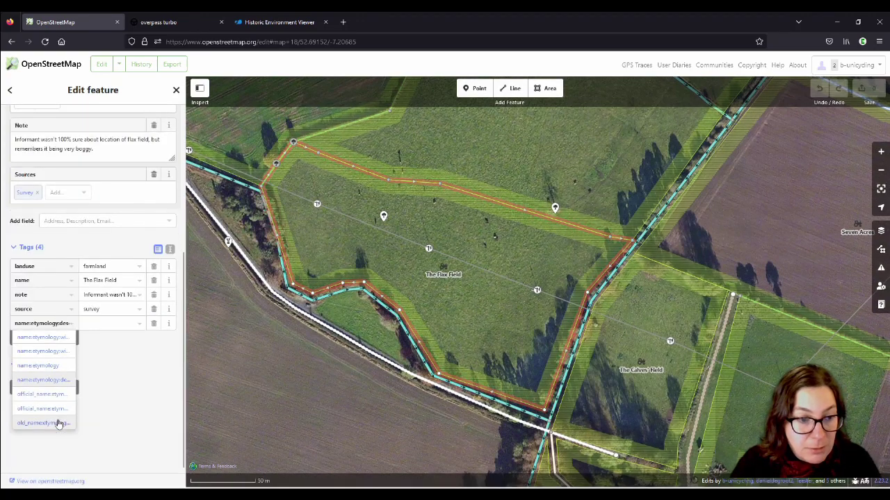
left_click(59, 423)
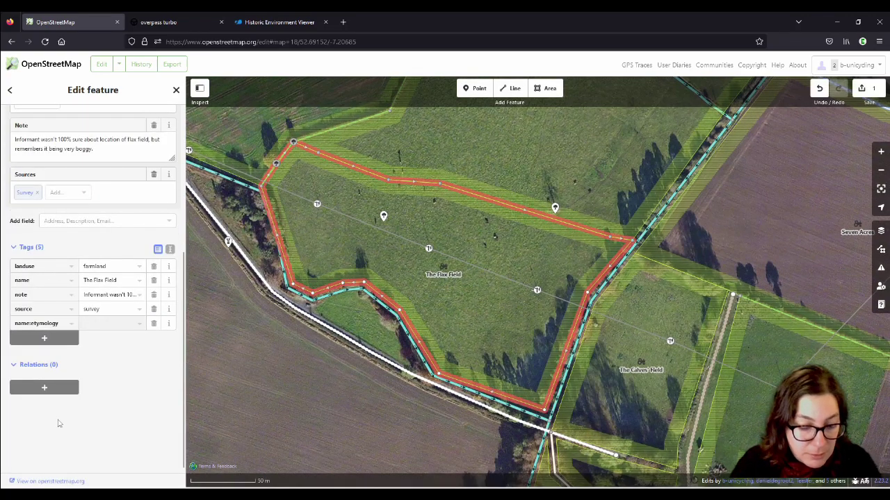
type("Flax was o")
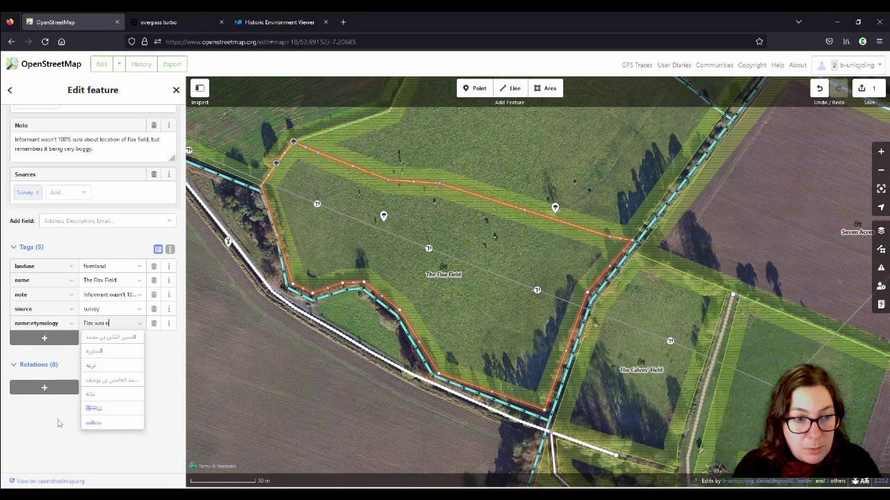
type("nce grown in this field.")
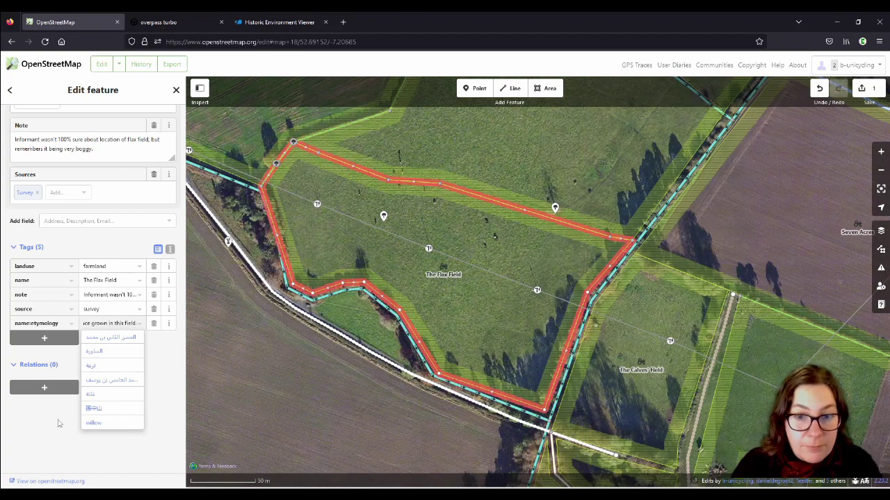
left_click(360, 319)
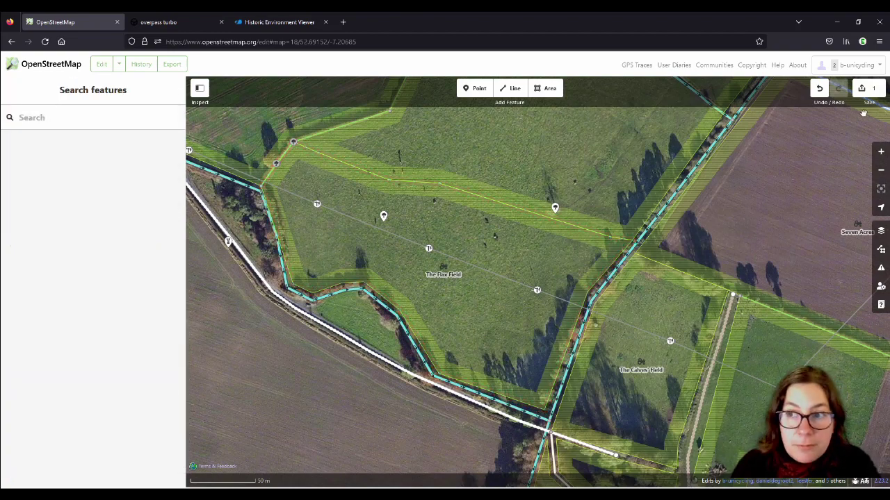
- Upload The Flax Field edit with the changeset comment "added #etymology"
key("ctrl+s")
type("add")
left_click(69, 168)
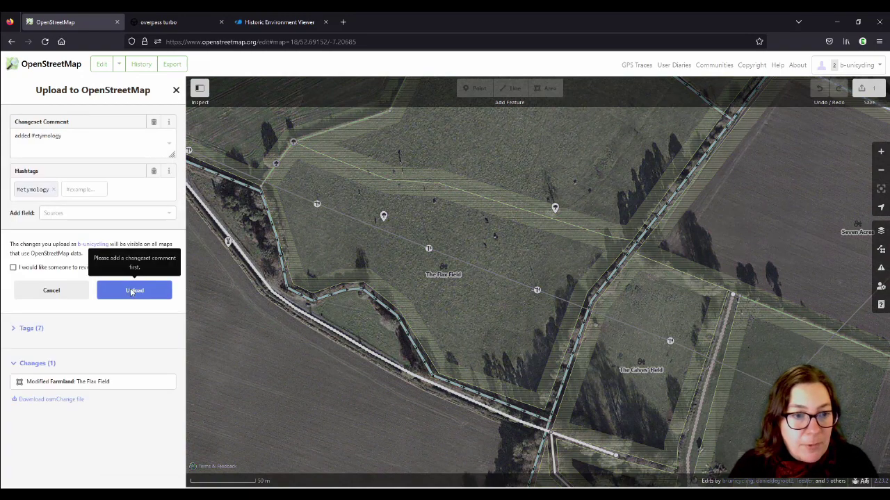
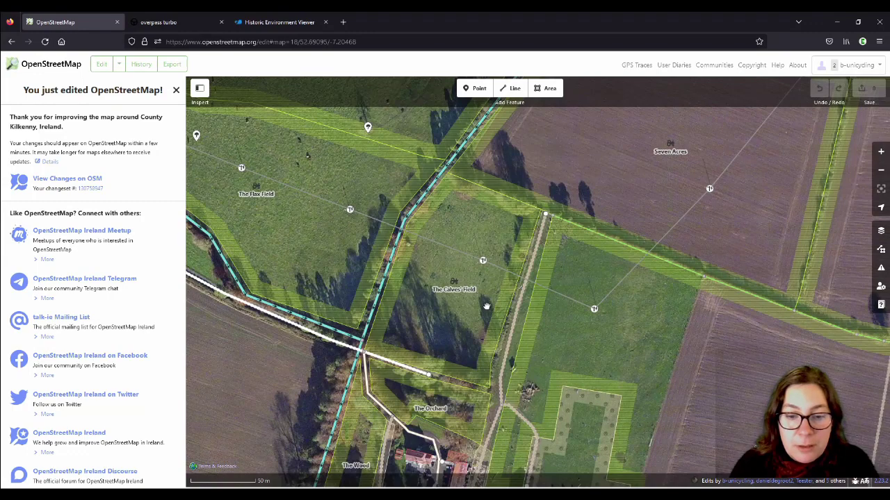
- Examine the named fields around The Calves' Field, The Orchard and the neighbouring farmyard for another name to document
scroll(476, 306, "down", 2)
scroll(473, 293, "up", 1)
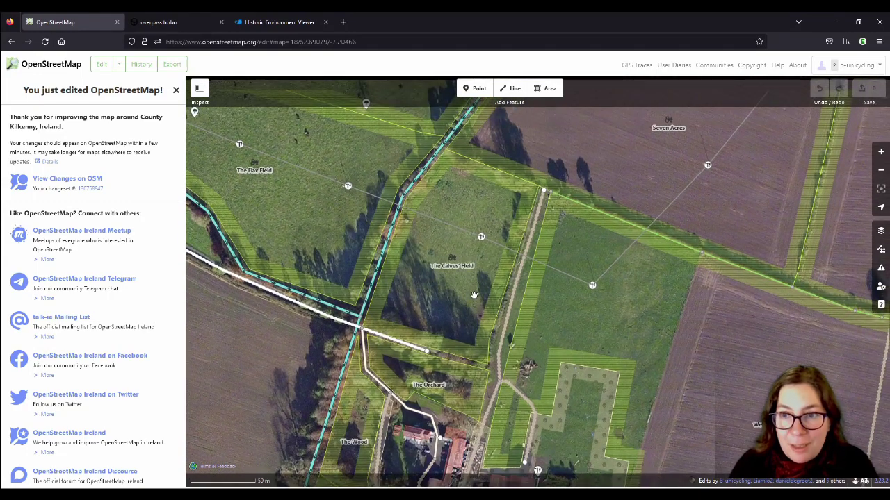
left_click(511, 283)
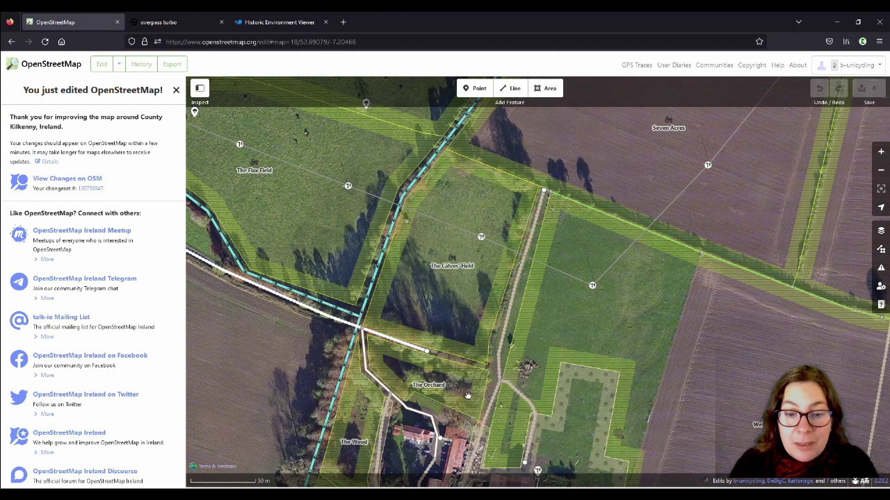
scroll(500, 285, "down", 3)
left_click(496, 284)
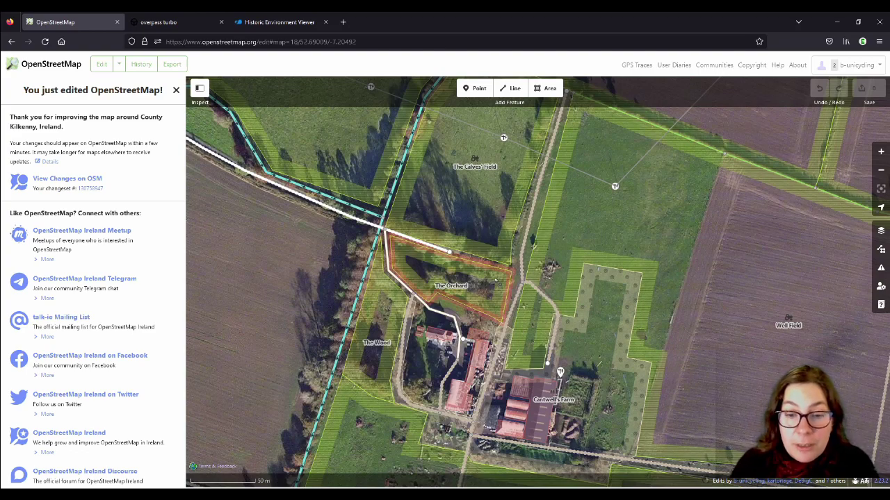
scroll(493, 279, "down", 5)
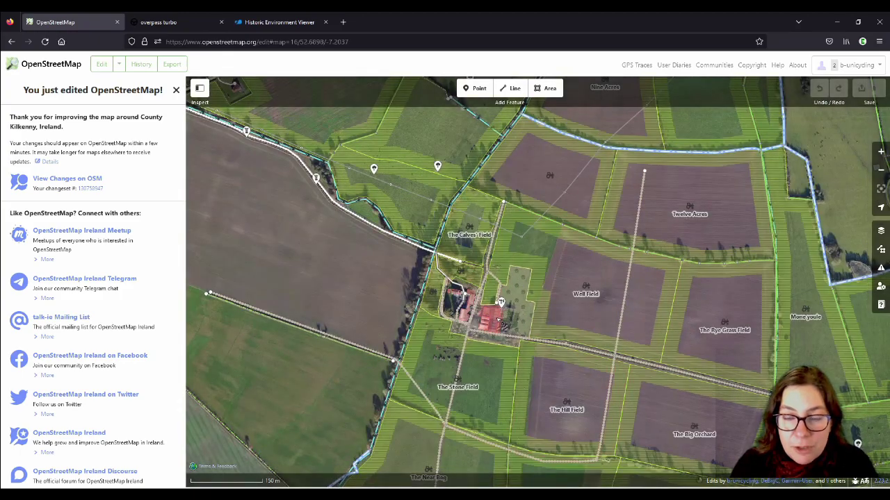
scroll(498, 317, "up", 2)
scroll(498, 317, "up", 2)
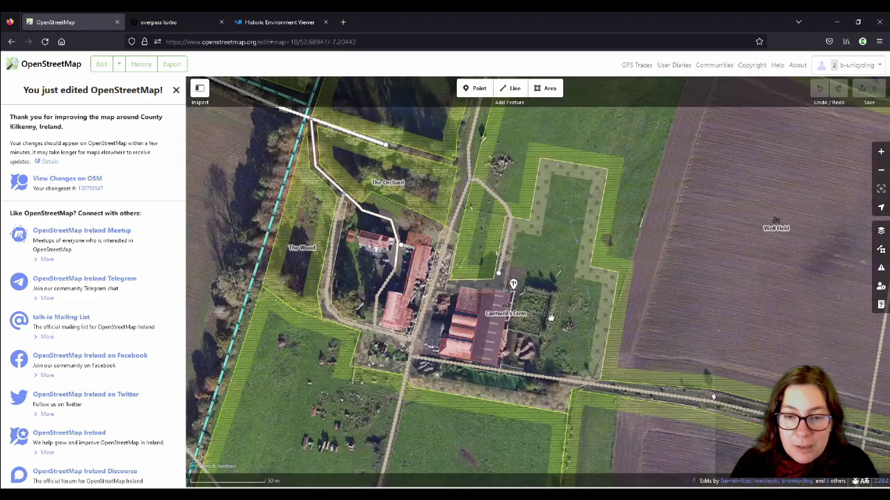
- Add a name:etymology tag to The Orchard beside the farmyard with the value "Apple trees."
left_click(416, 172)
scroll(89, 373, "down", 1)
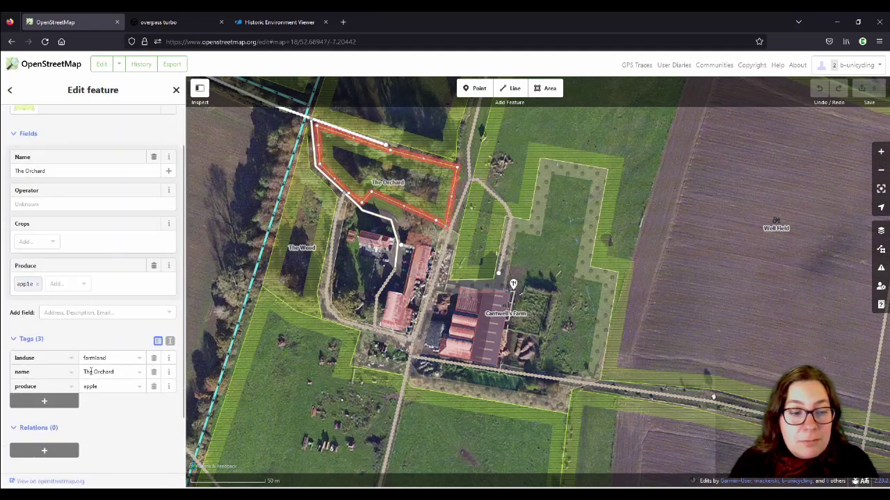
left_click(44, 402)
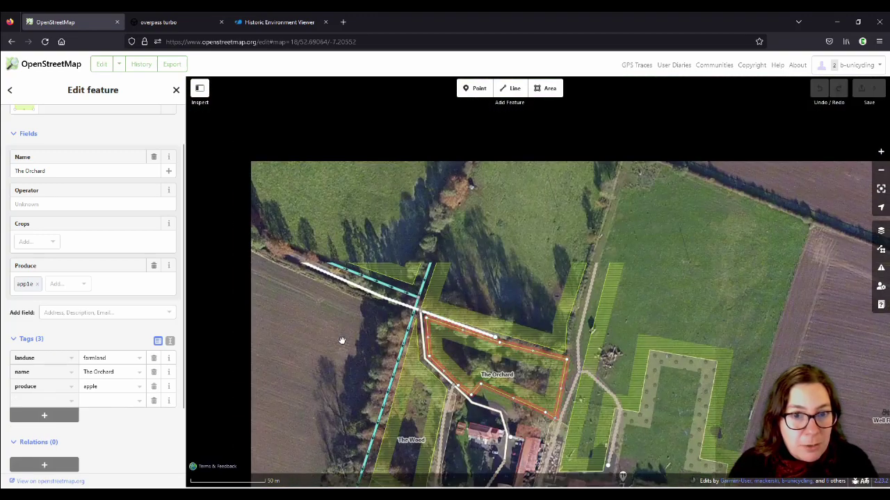
left_click_drag(421, 220, 465, 260)
type("name")
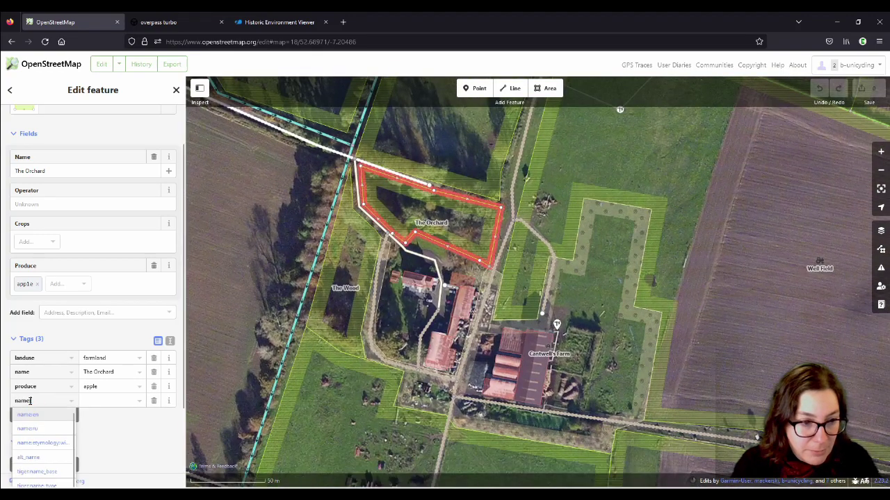
type(":et")
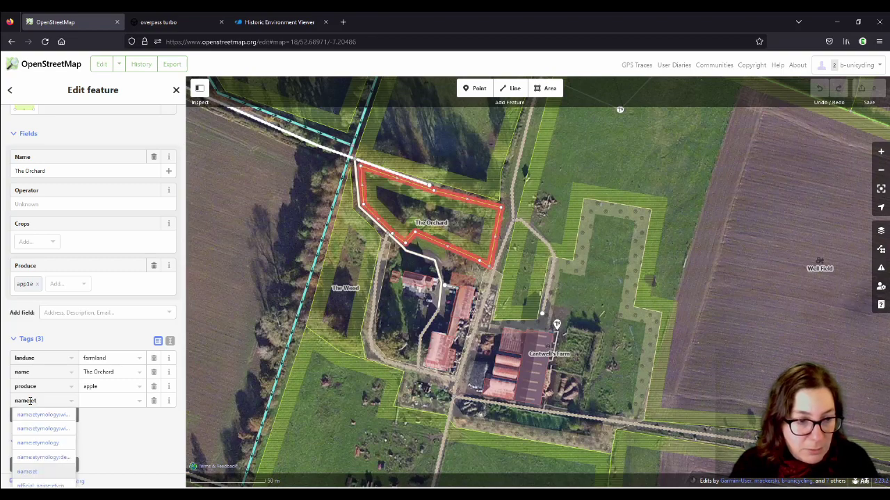
left_click(46, 442)
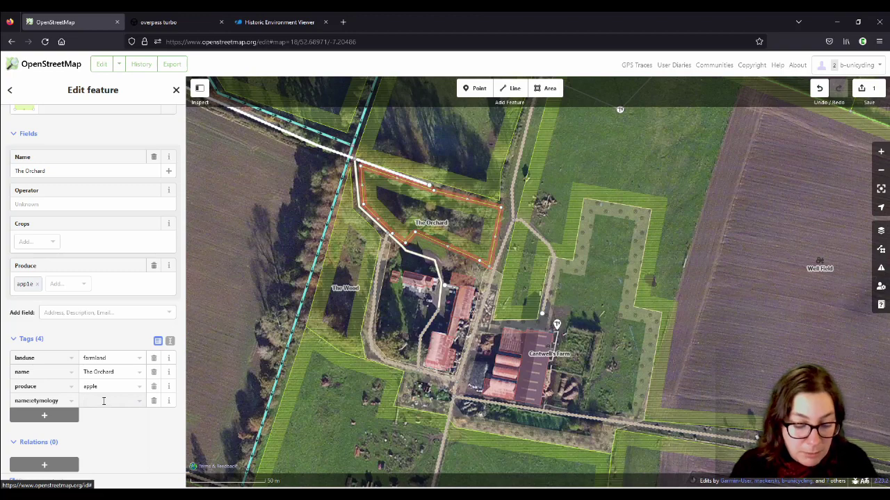
type("Apple")
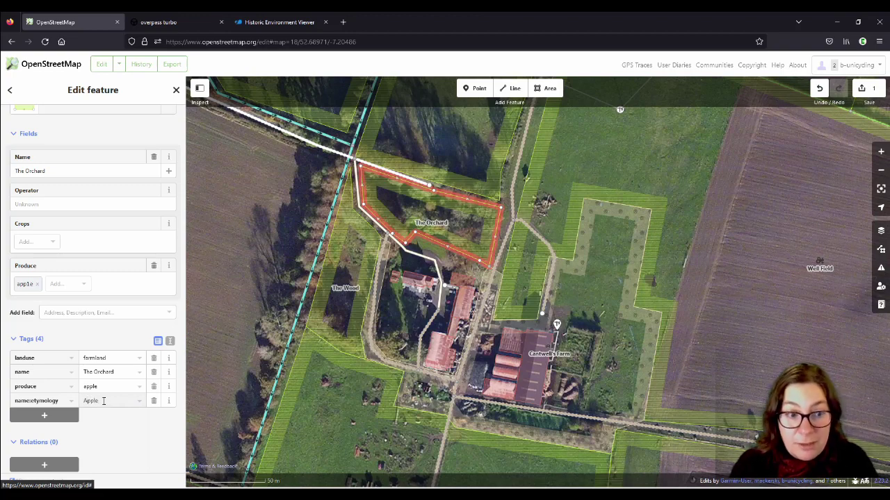
type(" trees.")
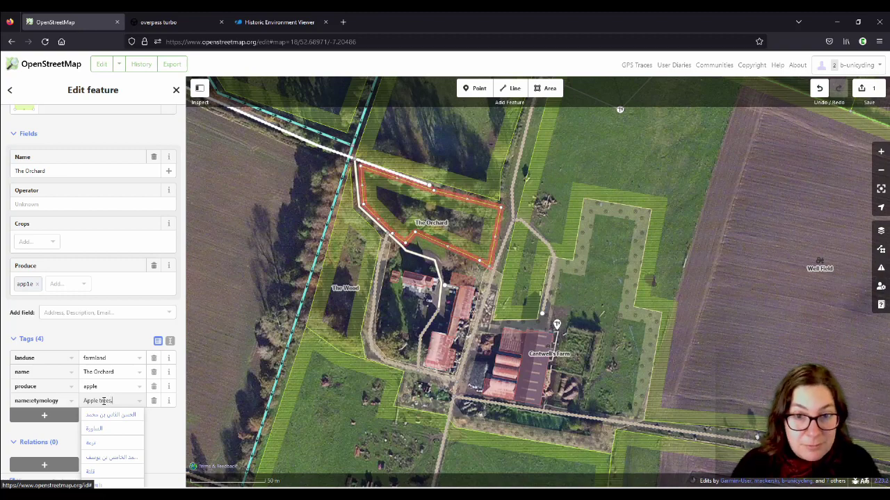
- Upload The Orchard edit with the changeset comment "added #etymology"
left_click(864, 88)
type("ac")
type("ded")
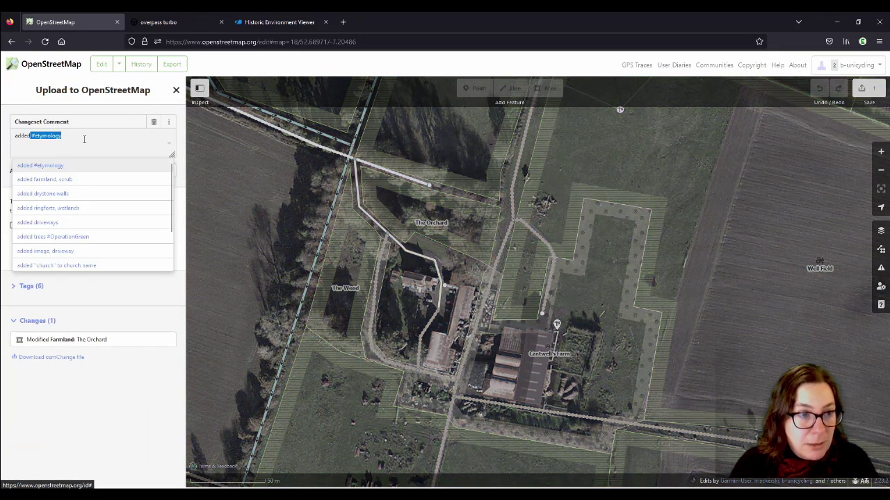
left_click(70, 166)
left_click(139, 292)
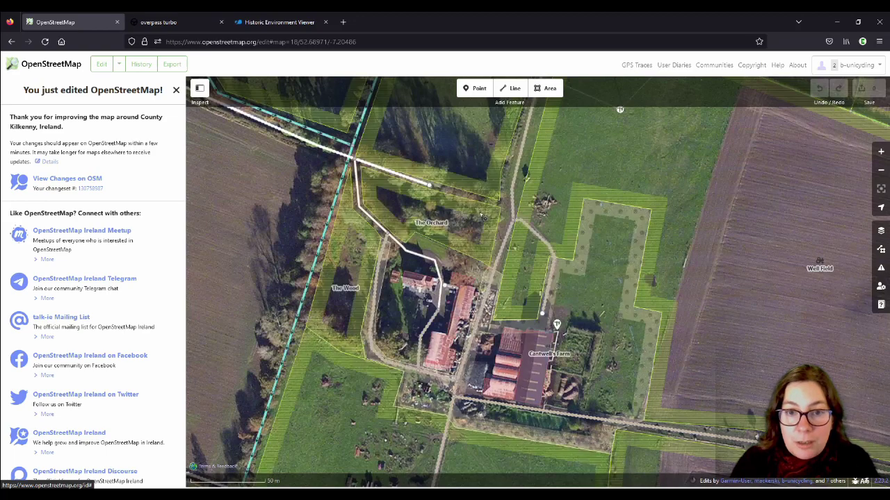
- Return from the editor to the standard map and examine the field names around the Sally Field and The Bog
left_click(59, 70)
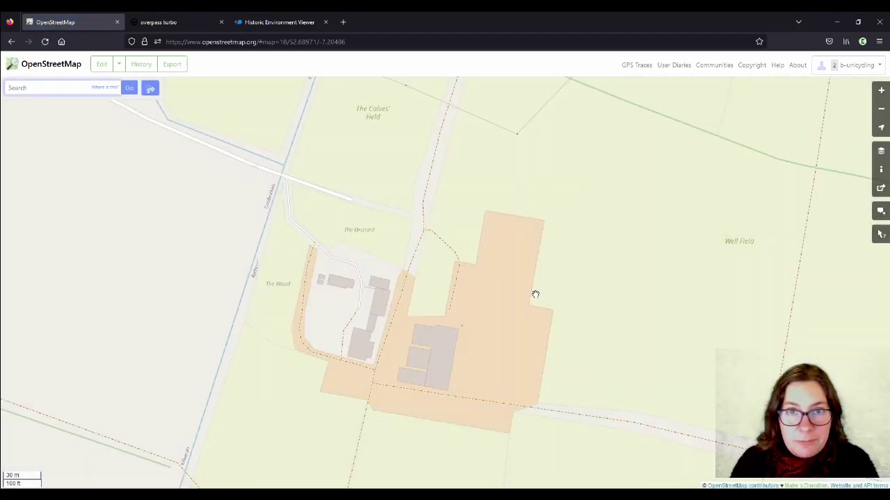
scroll(552, 297, "down", 1)
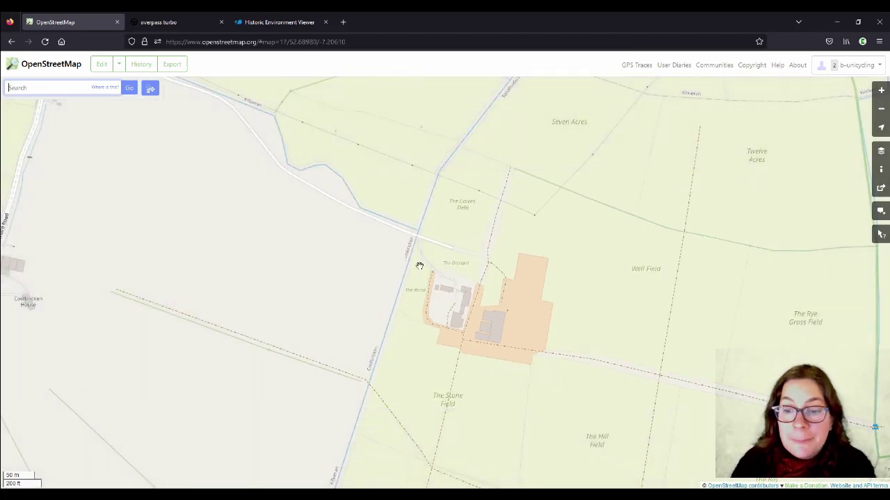
scroll(413, 265, "down", 1)
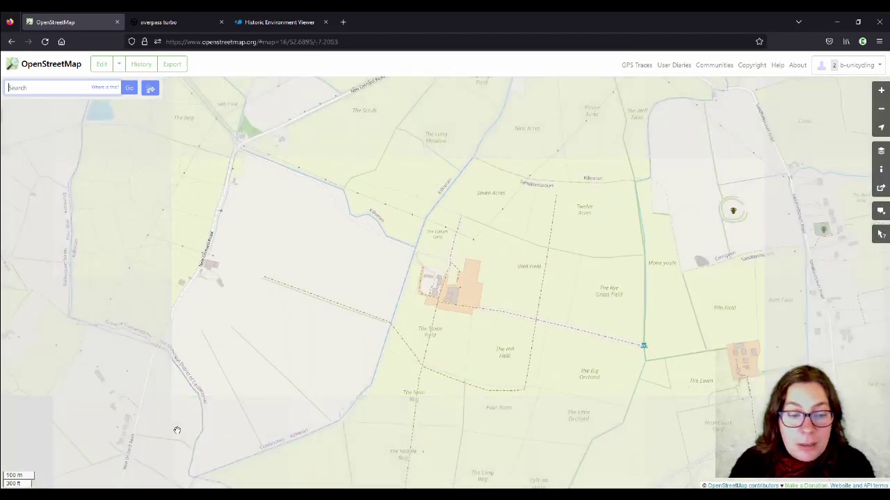
mouse_move(137, 495)
left_click_drag(237, 108, 439, 266)
scroll(425, 264, "up", 1)
scroll(422, 258, "up", 1)
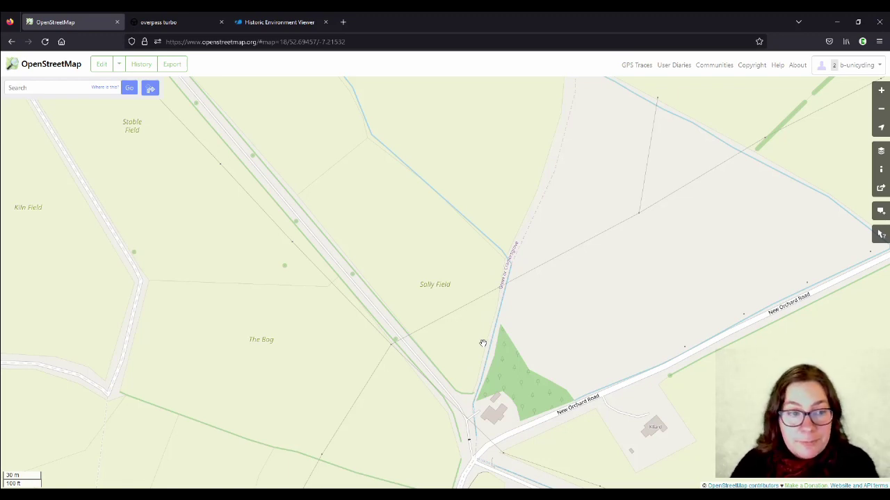
- Examine the field names along New Orchard Road, from Park Field to the Paddock and The Lawn
scroll(440, 282, "down", 1)
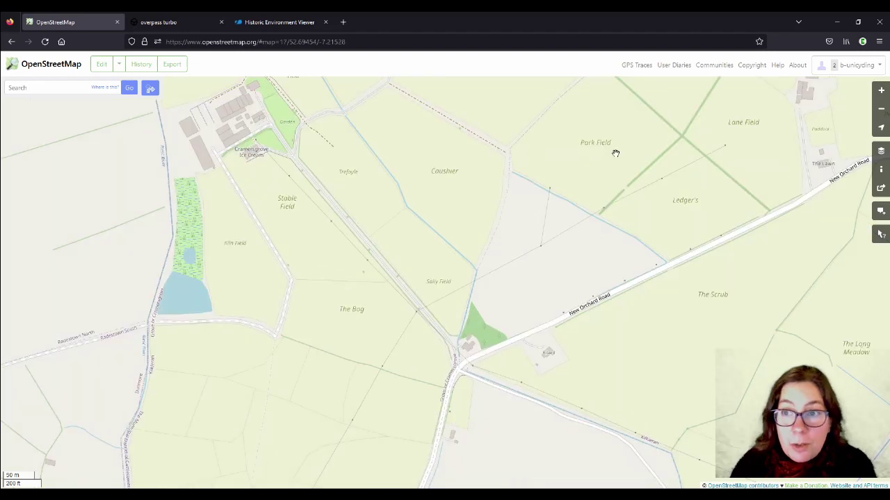
left_click_drag(615, 153, 421, 318)
left_click_drag(583, 288, 396, 254)
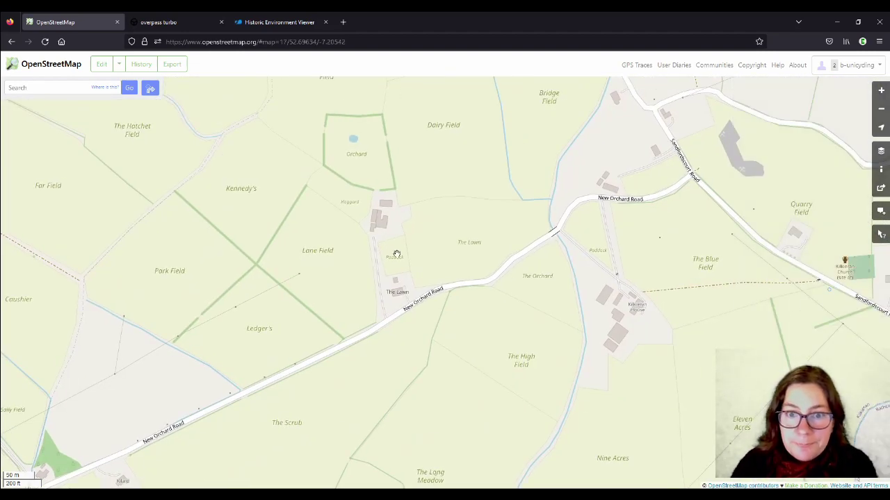
scroll(389, 275, "up", 1)
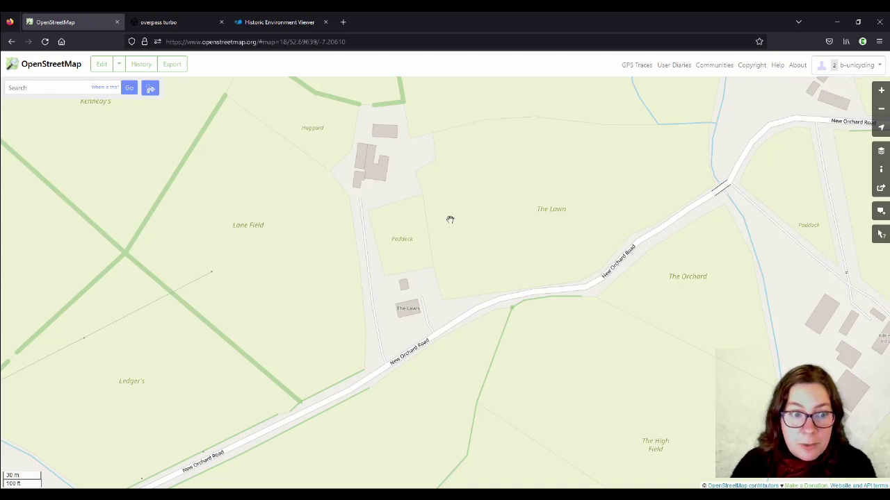
- Examine the field names in Dunmore Park between the N77 and Ballyfoyle Road, from The Bull's Field to The Pond Field
scroll(597, 280, "down", 3)
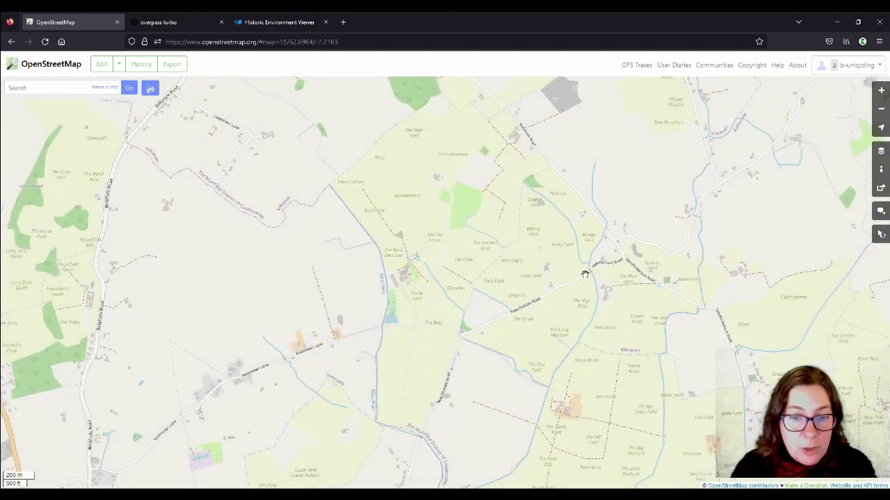
left_click_drag(145, 353, 544, 314)
scroll(417, 317, "up", 2)
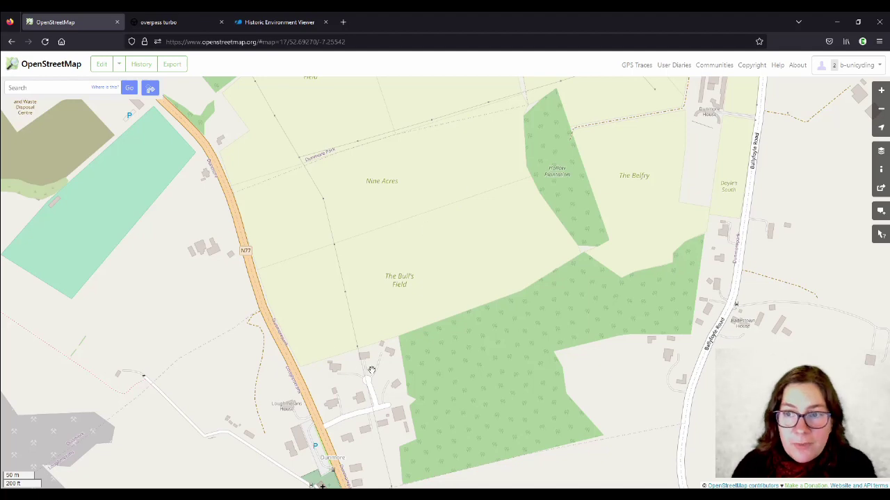
scroll(372, 371, "down", 1)
left_click_drag(427, 268, 407, 378)
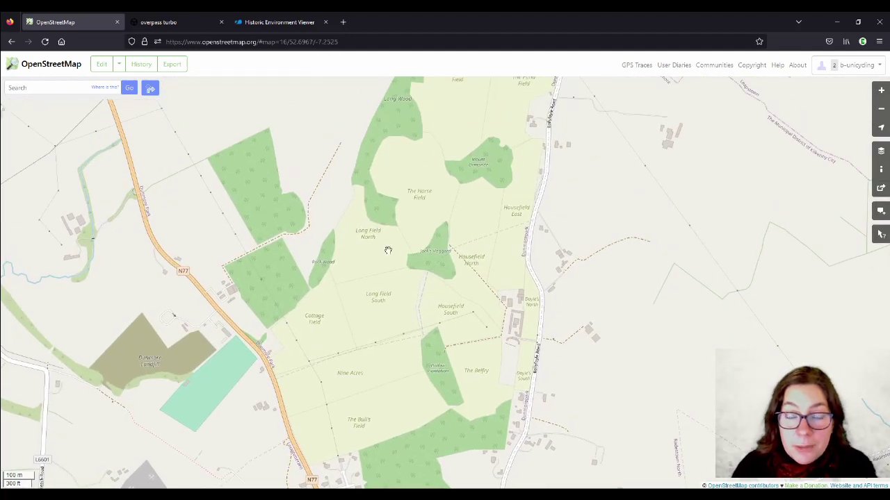
left_click_drag(500, 130, 459, 229)
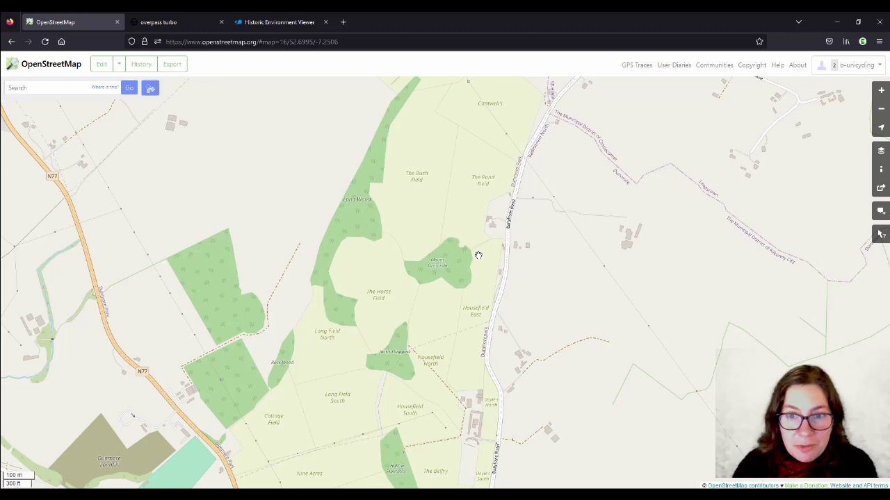
left_click_drag(505, 316, 480, 179)
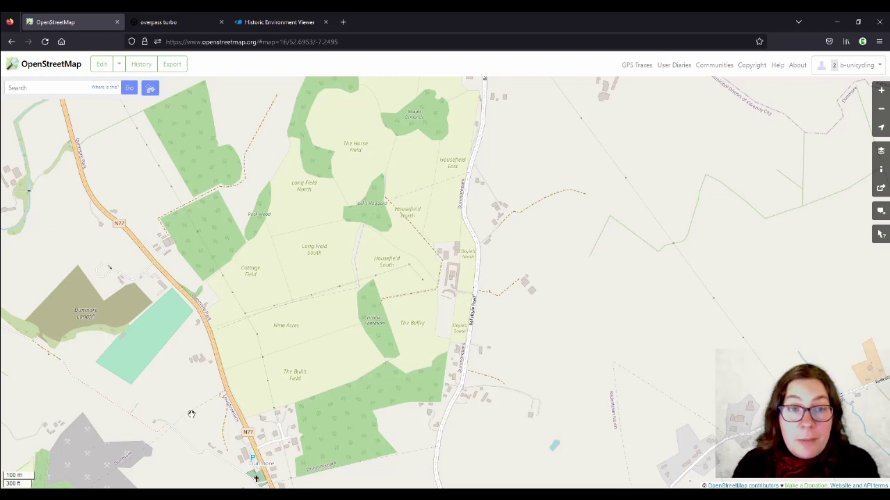
- Examine the field names northeast of Dunmore Park, around Kilkieran from Delaney's and the Menton's fields to Murt's Top Meadow
left_click_drag(705, 312, 322, 384)
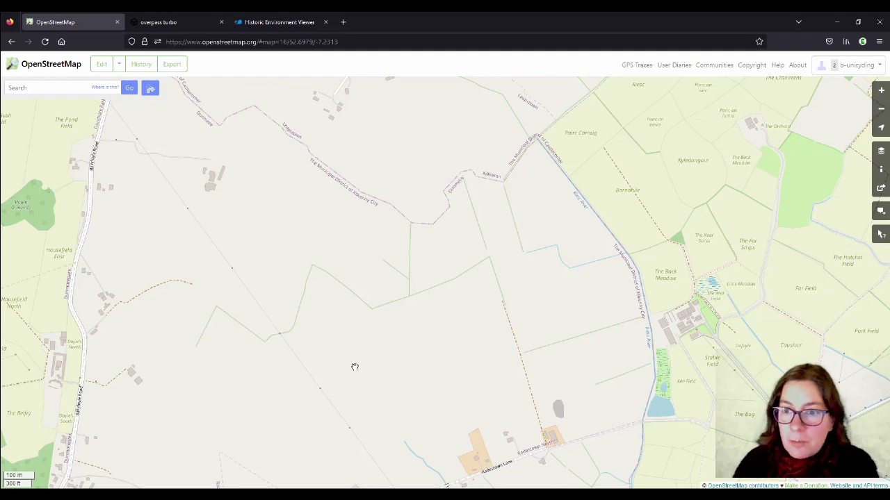
left_click_drag(748, 270, 221, 421)
left_click_drag(550, 151, 270, 290)
left_click_drag(346, 171, 406, 308)
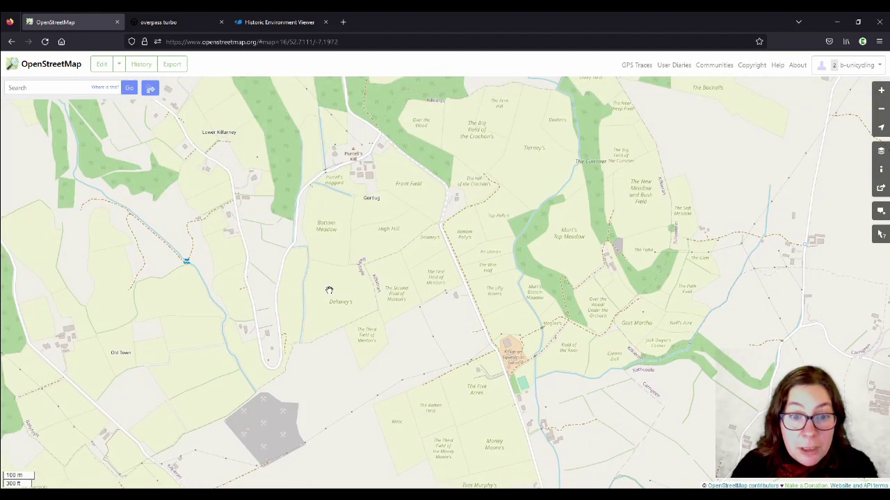
scroll(360, 366, "up", 1)
scroll(361, 364, "down", 1)
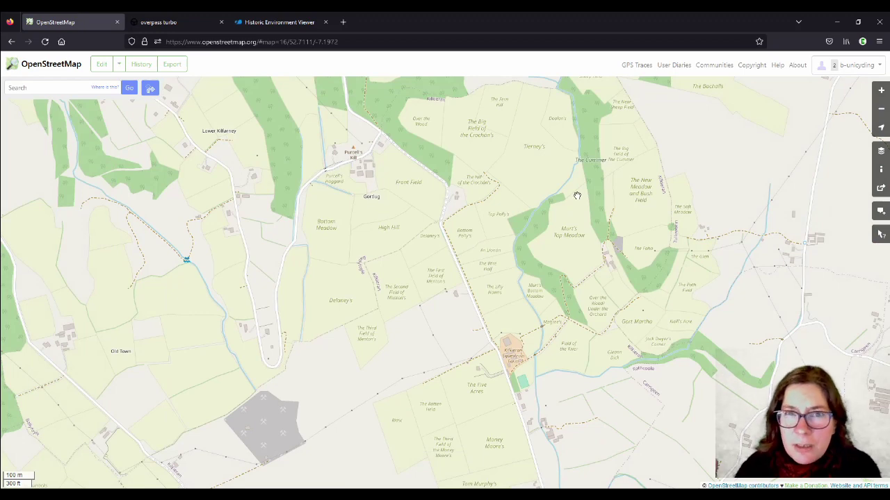
scroll(378, 358, "up", 1)
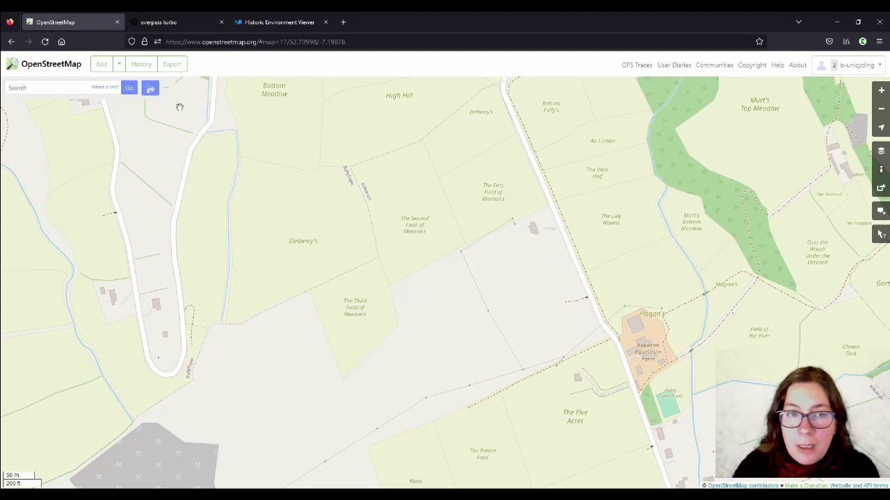
- Open the map editor and give The Third Field of Menton's a name:etymology tag reading "former owner" plus the surname in the field's name
left_click(101, 64)
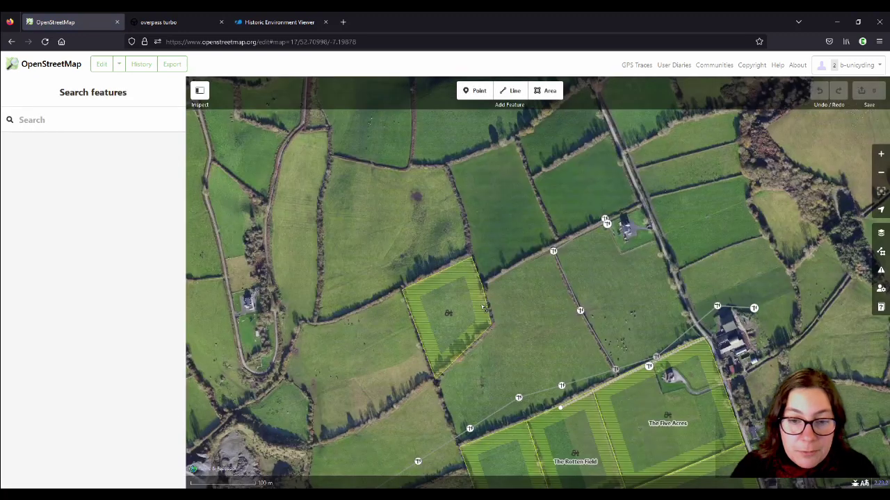
left_click(483, 308)
scroll(139, 299, "down", 3)
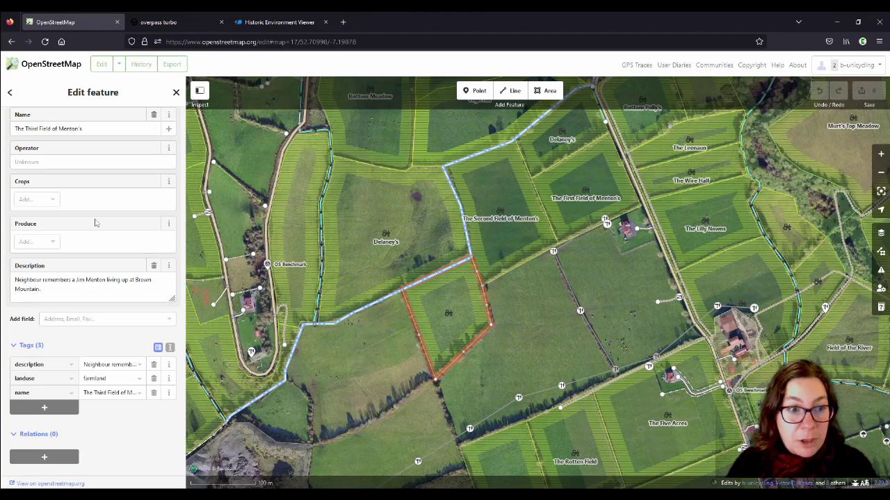
left_click(54, 409)
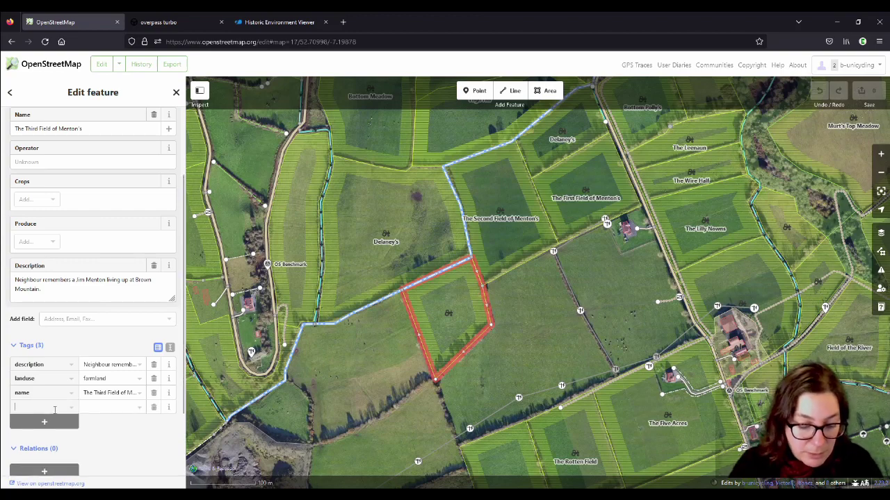
type("name:")
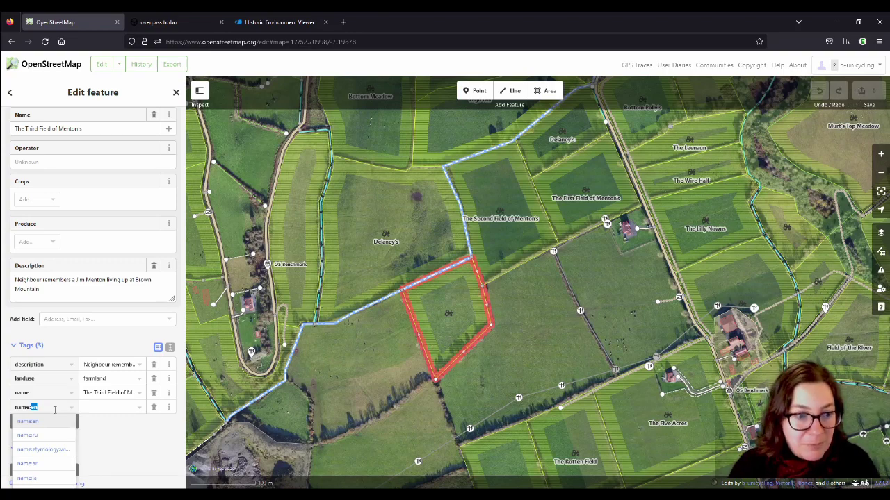
type("et")
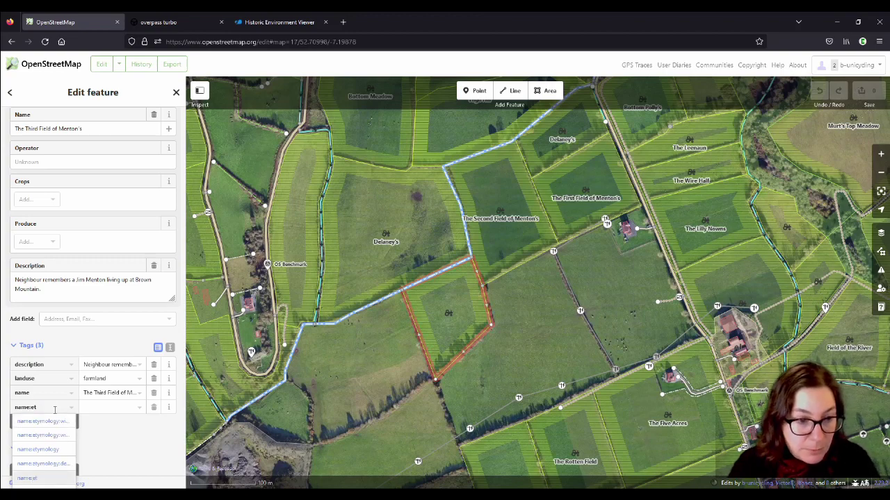
left_click(41, 449)
left_click(111, 408)
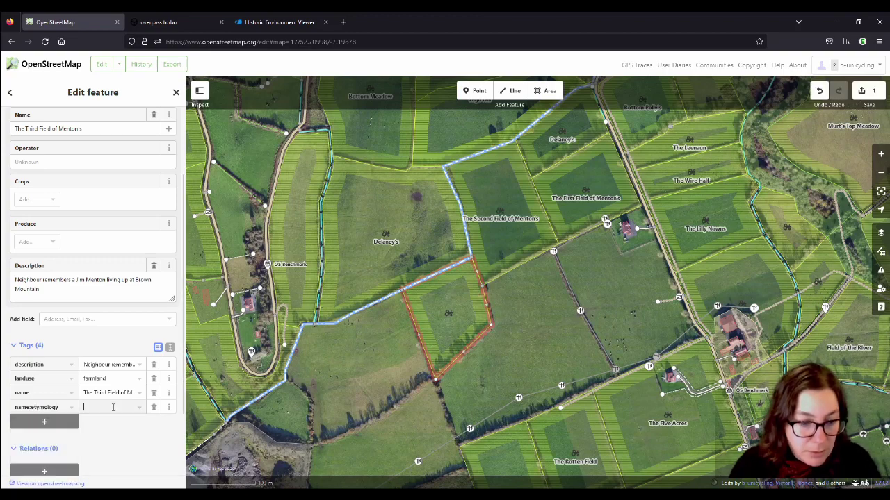
type("former own")
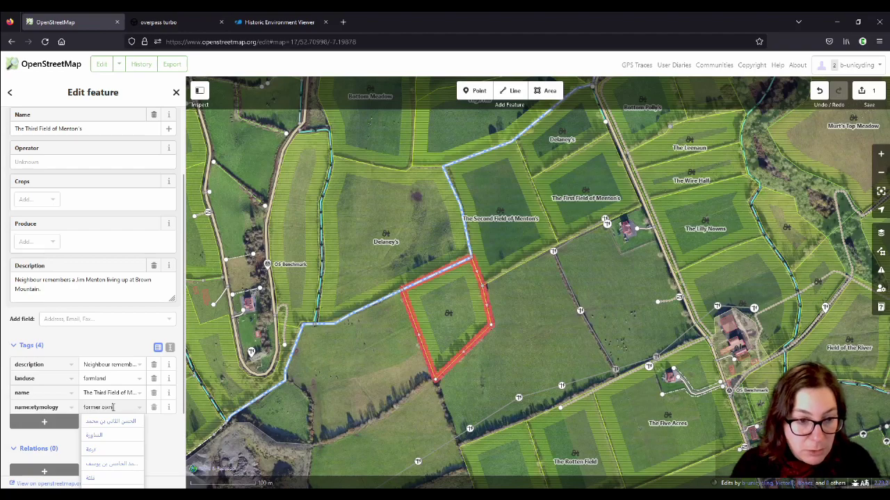
type("er Menton")
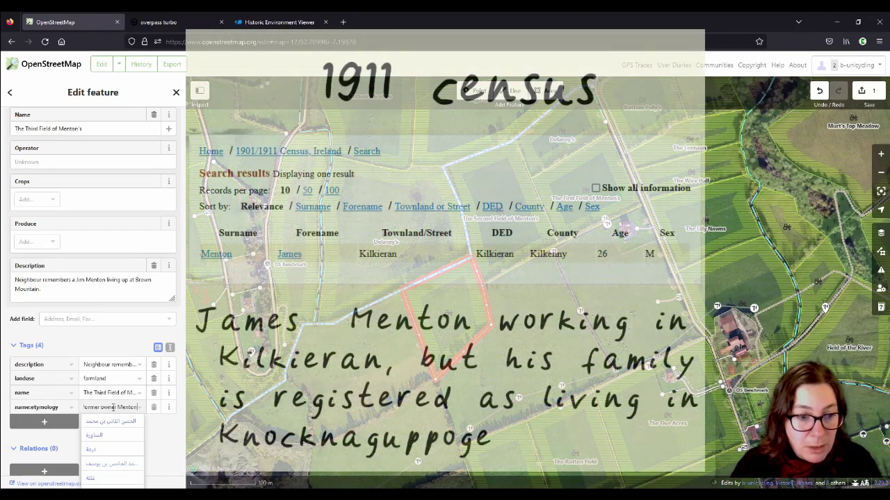
left_click(171, 431)
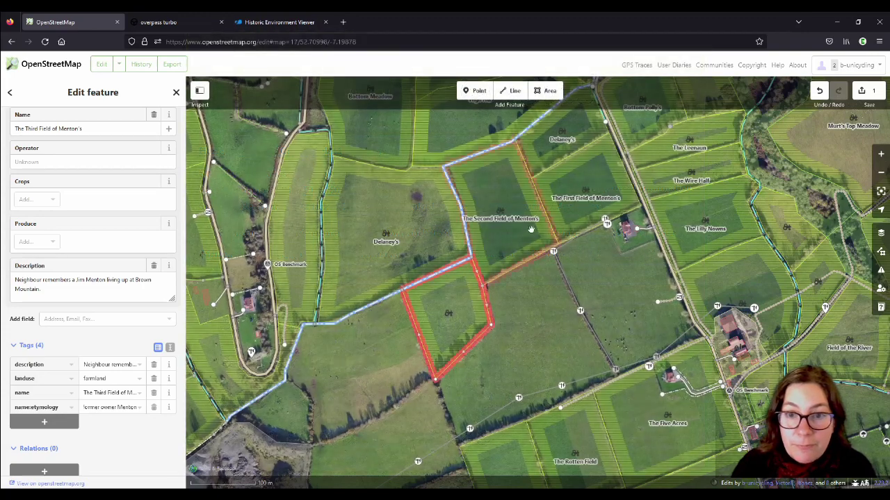
- Copy the name:etymology line from the text version of The Third Field of Menton's tags
left_click(169, 349)
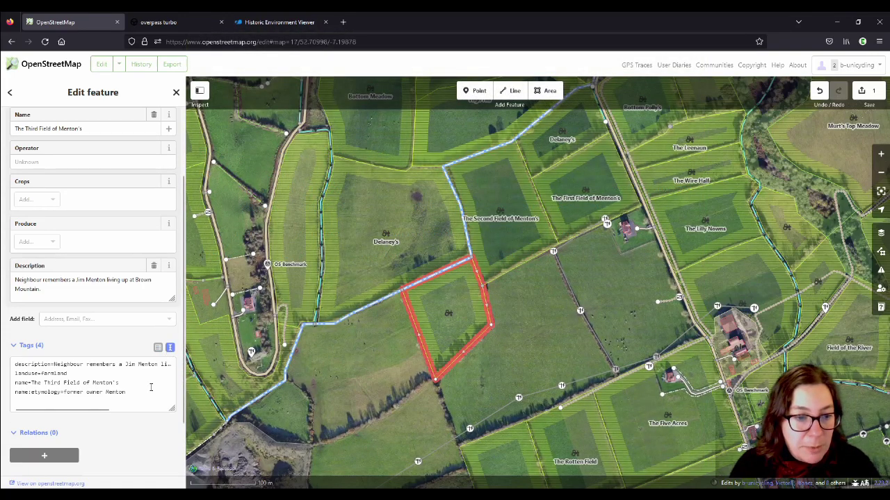
key("shift+Home")
key("ctrl+c")
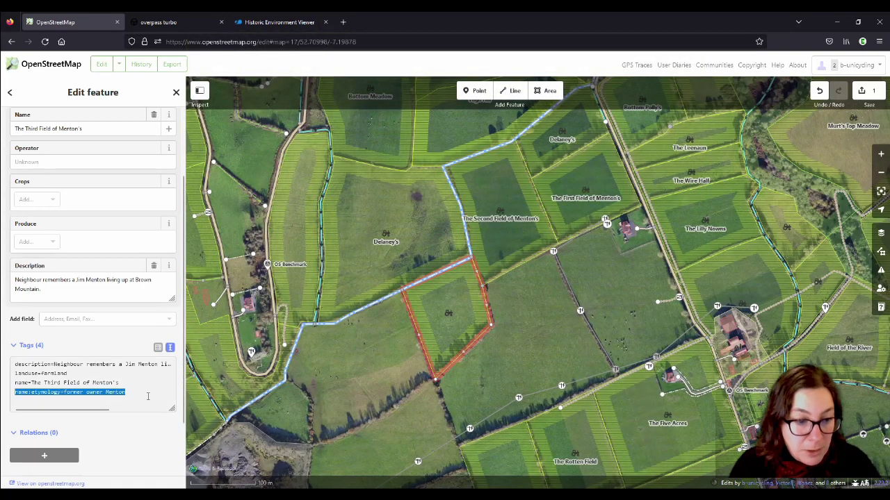
left_click(159, 348)
- Paste the copied name:etymology tag onto The First and The Second Field of Menton's together
left_click(563, 222)
left_click(561, 221, "shift")
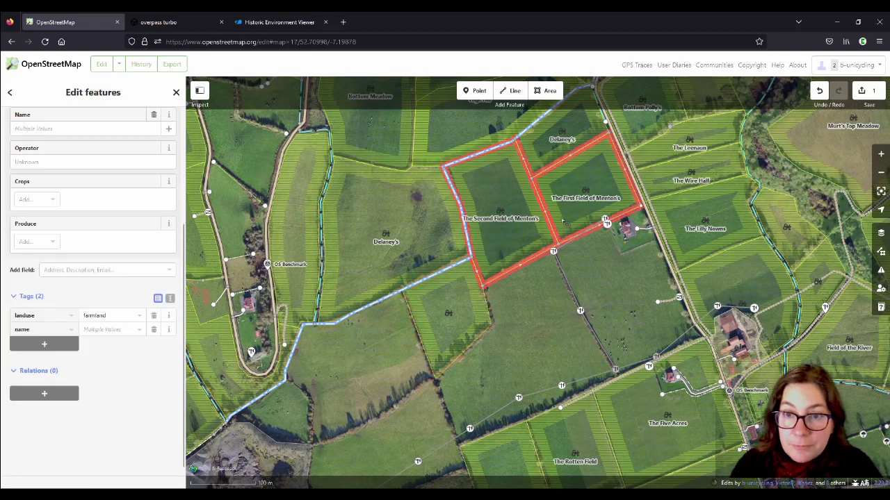
left_click(170, 300)
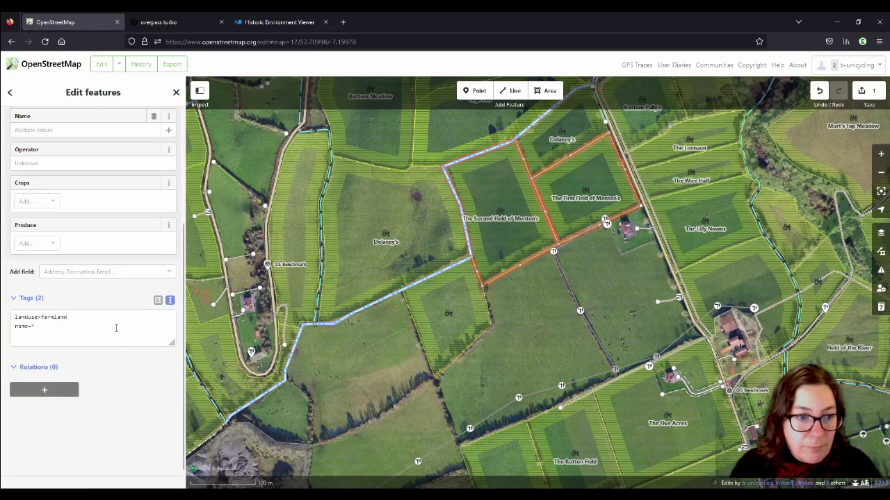
left_click(119, 323)
key("ctrl+v")
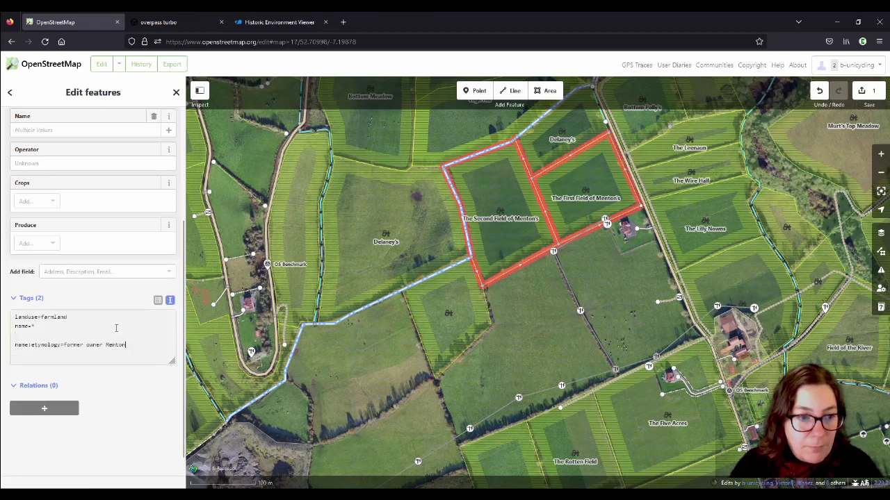
left_click(157, 300)
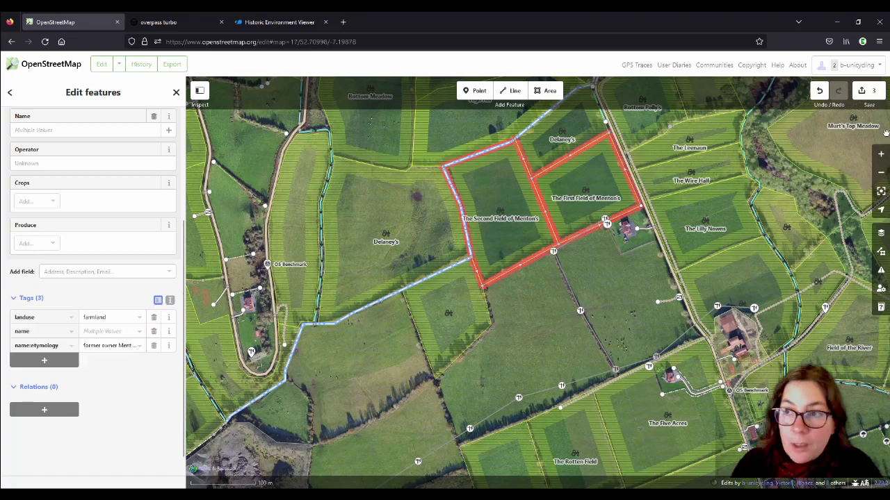
- Upload the edits to the three Menton's fields with the changeset comment "added #etymology"
left_click(863, 90)
left_click(109, 160)
type("added #etymology")
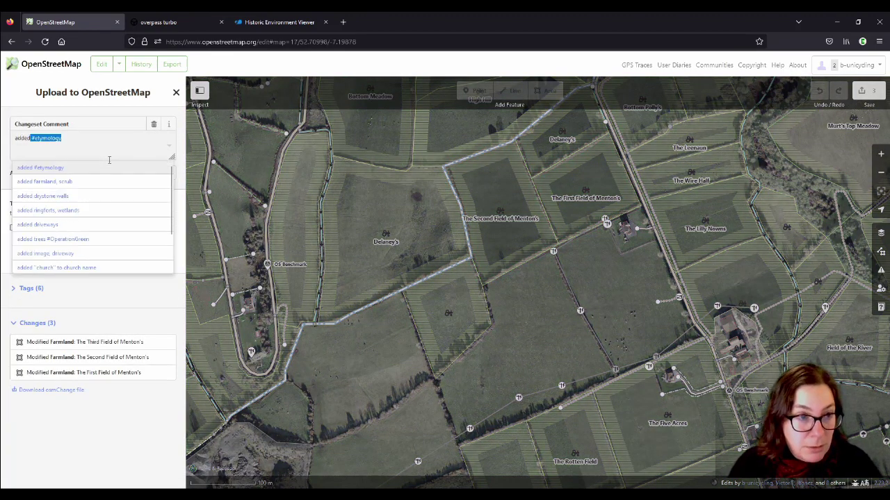
left_click(85, 169)
left_click(135, 295)
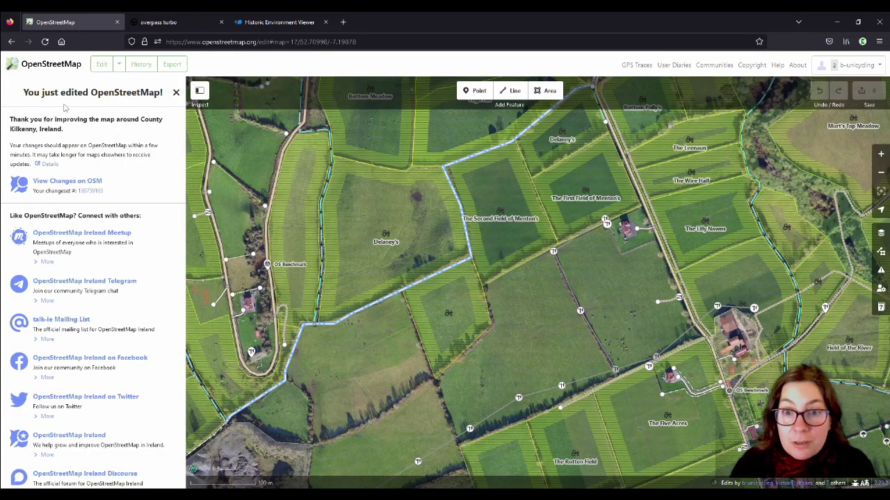
- Return from the editor to the standard map and go northwest past Freshford to the village of Cullahill
left_click(56, 68)
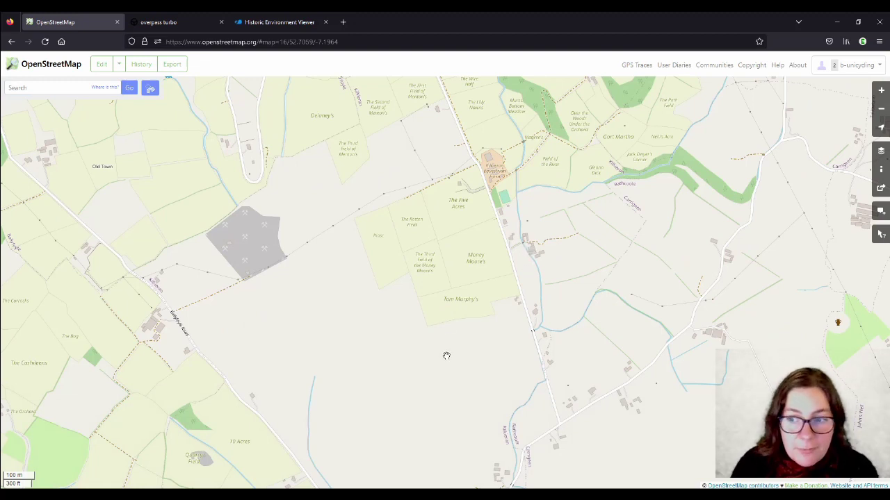
mouse_move(159, 497)
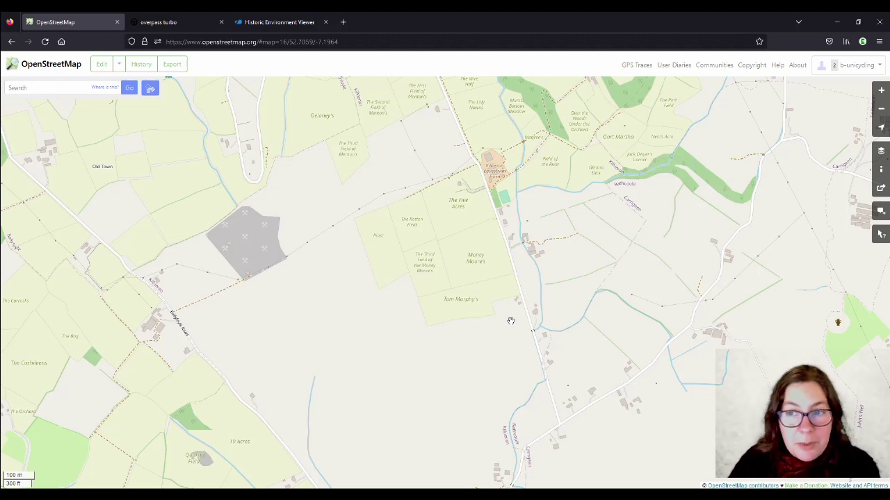
scroll(671, 369, "down", 2)
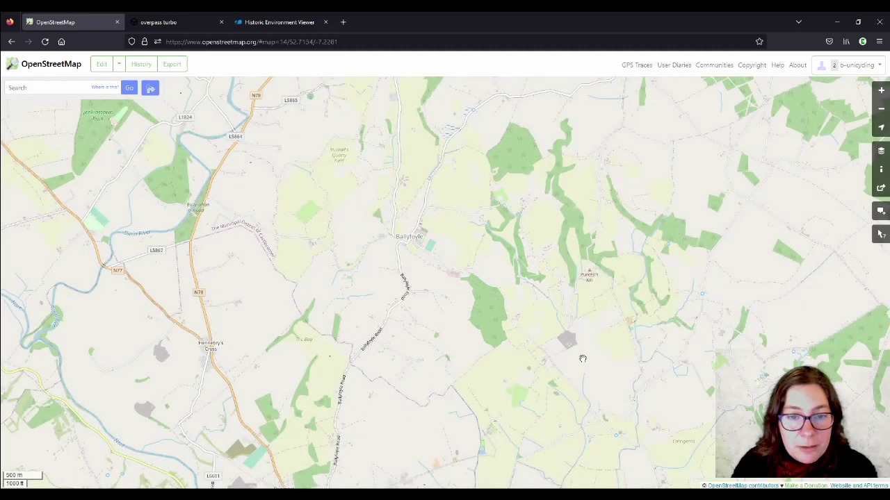
left_click_drag(345, 262, 486, 319)
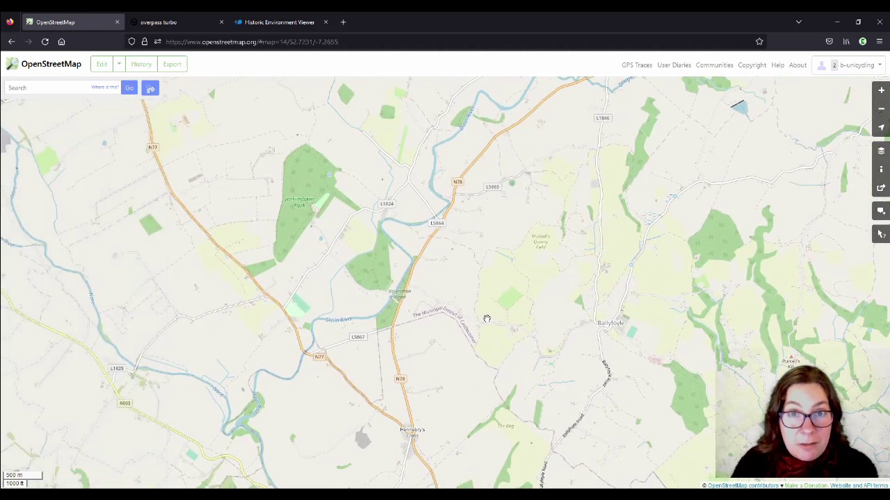
left_click_drag(281, 182, 579, 300)
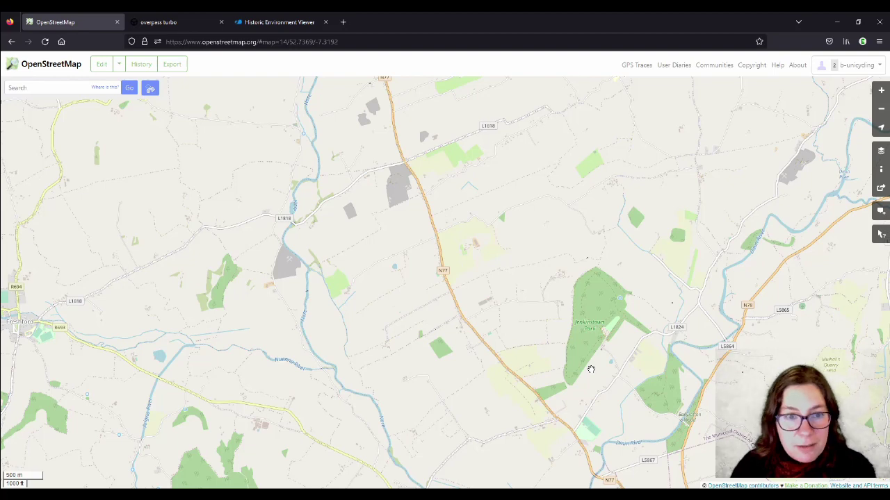
scroll(641, 258, "down", 1)
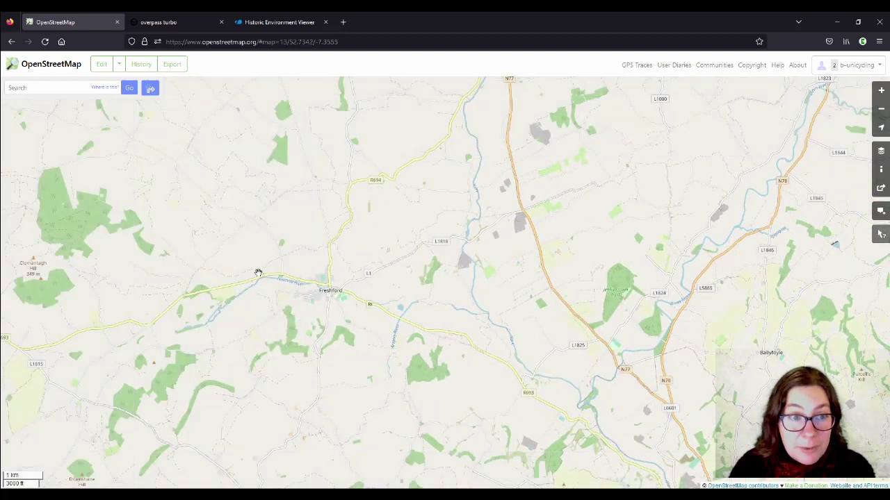
left_click_drag(192, 302, 431, 353)
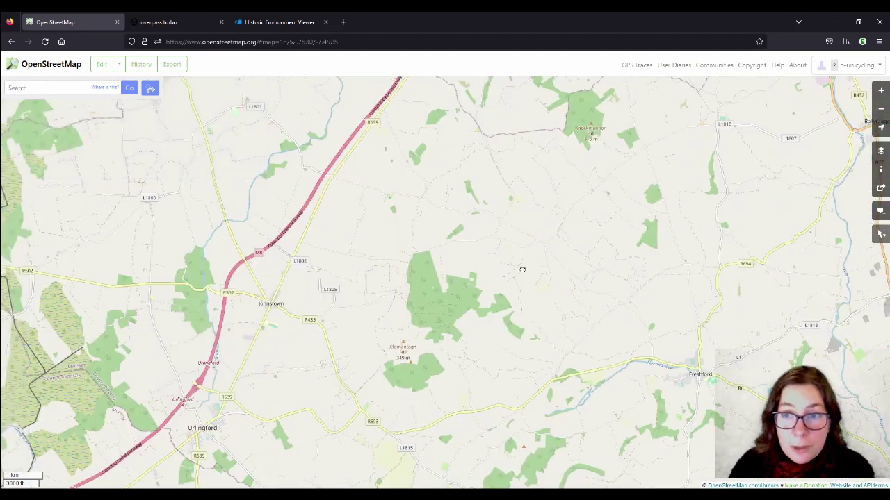
scroll(347, 191, "up", 2)
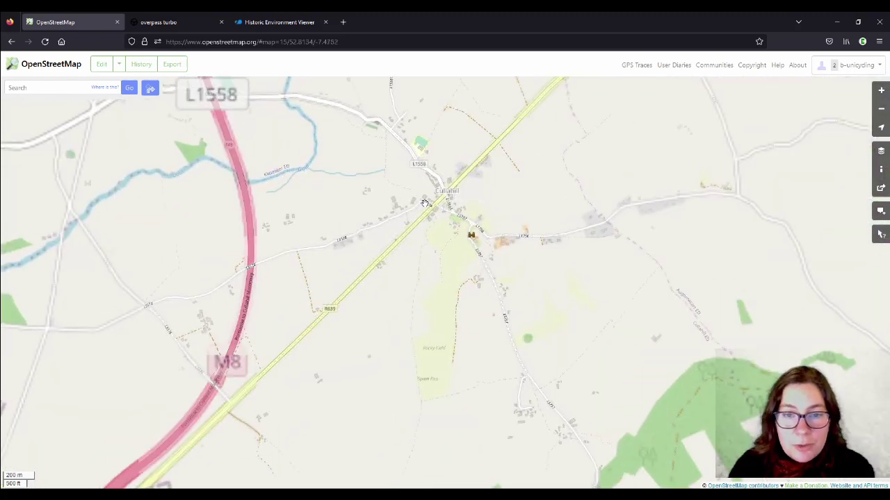
- Examine the field names south of Cullahill, from The Church Meadow to Spion Kop and The Top Rocky Field
scroll(425, 203, "up", 1)
left_click_drag(551, 388, 485, 332)
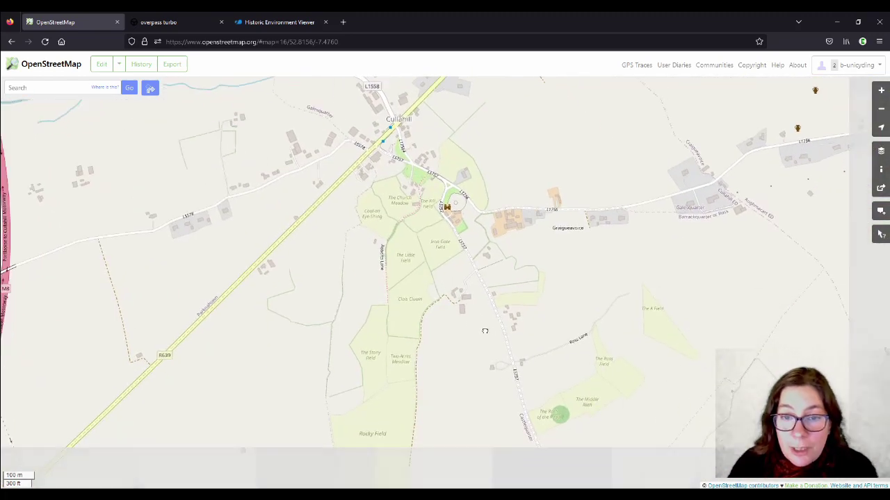
left_click_drag(482, 424, 483, 285)
left_click_drag(479, 215, 463, 335)
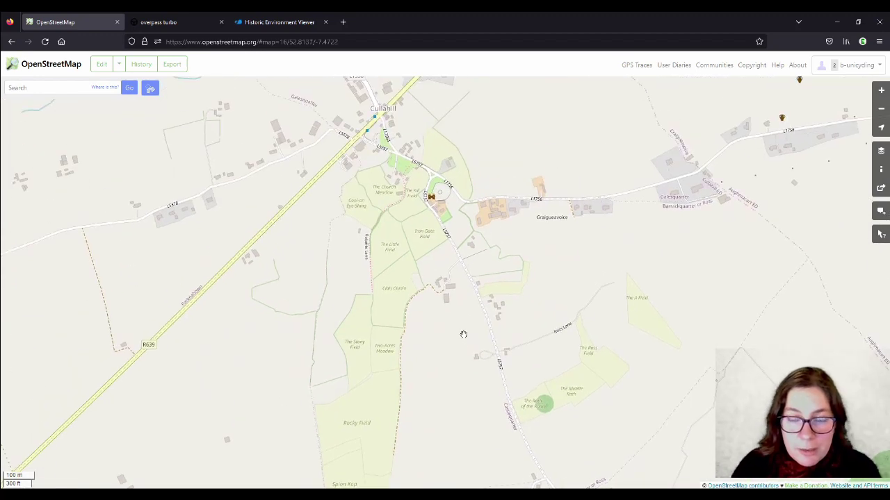
left_click_drag(460, 366, 468, 299)
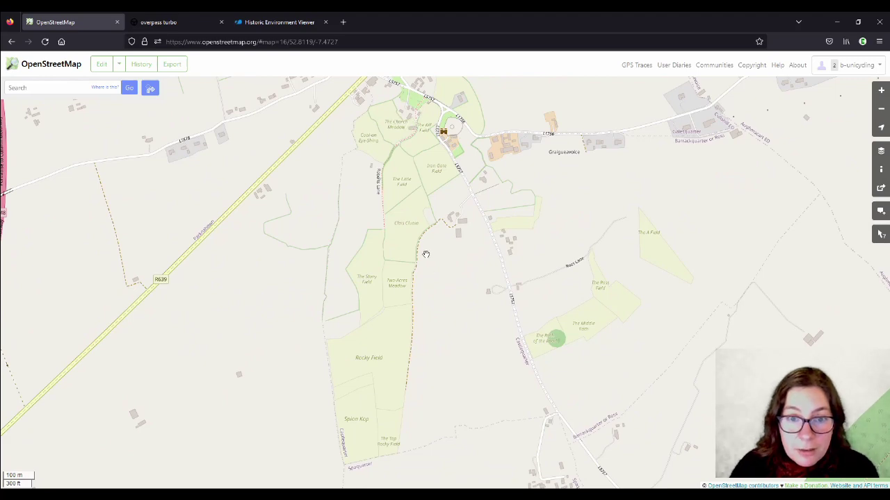
left_click_drag(426, 254, 428, 289)
- Examine the field names close to Cullahill Castle Chapel, including The Kill Field, Cool-an Eye-Shing and Fair Green
scroll(429, 319, "up", 2)
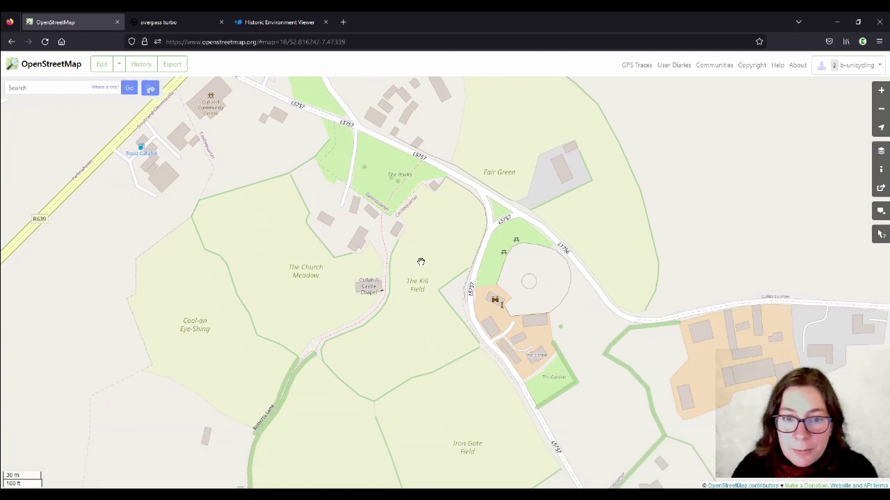
left_click_drag(440, 327, 415, 310)
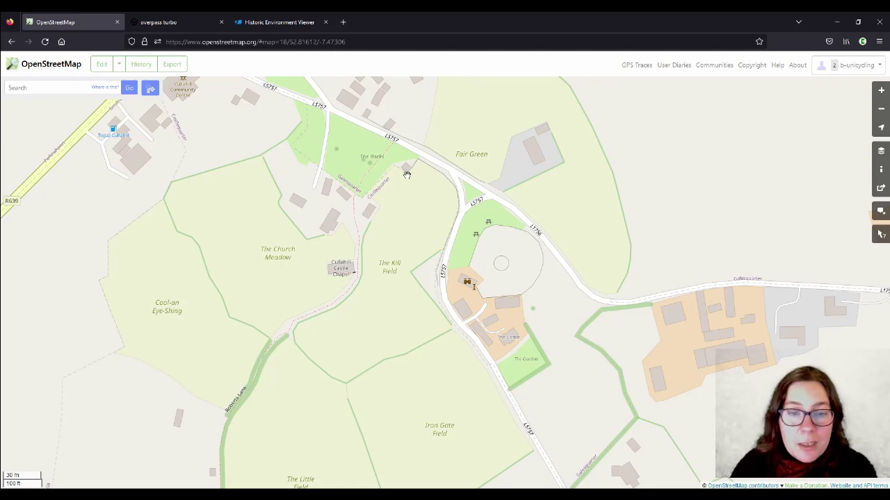
left_click_drag(408, 187, 412, 222)
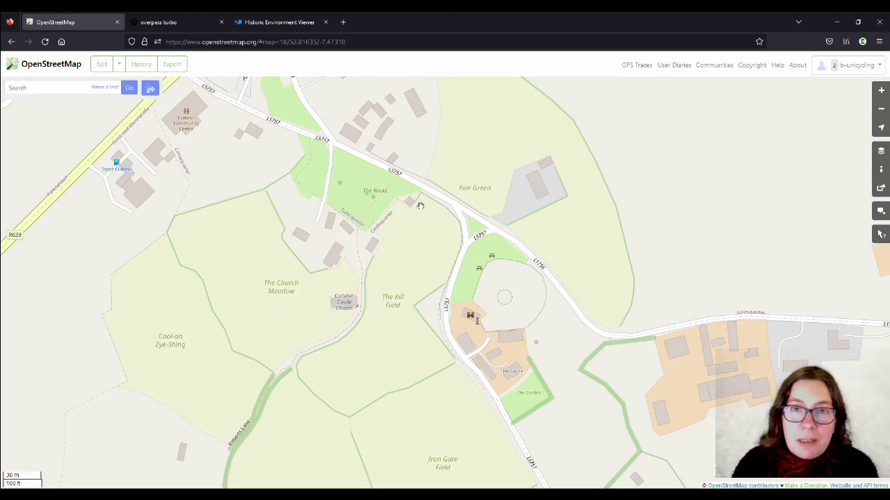
- Open the area around The Rocks in the map editor and copy the wikimedia_commons value of the lime kiln ruins beside The Kill Field
left_click_drag(418, 205, 414, 257)
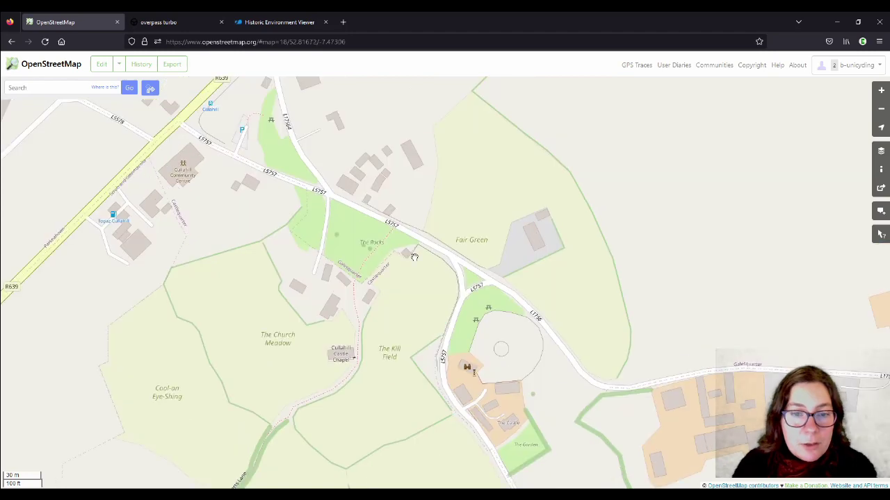
scroll(415, 257, "up", 1)
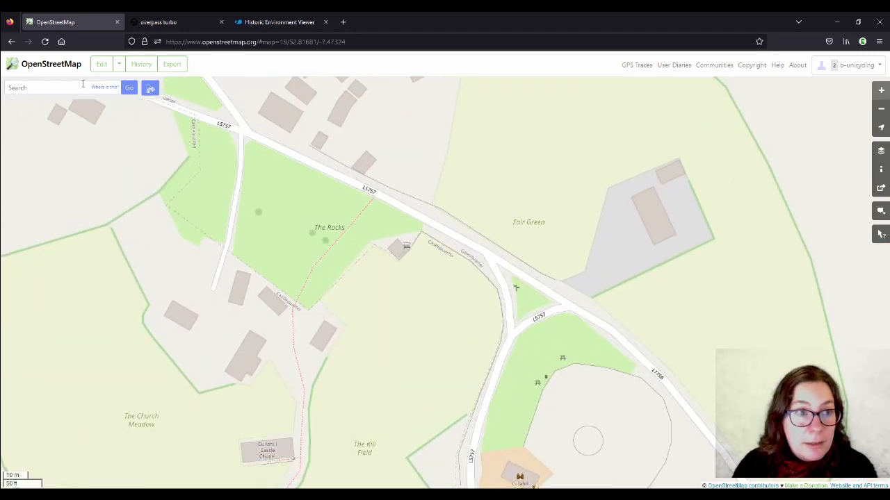
left_click(102, 64)
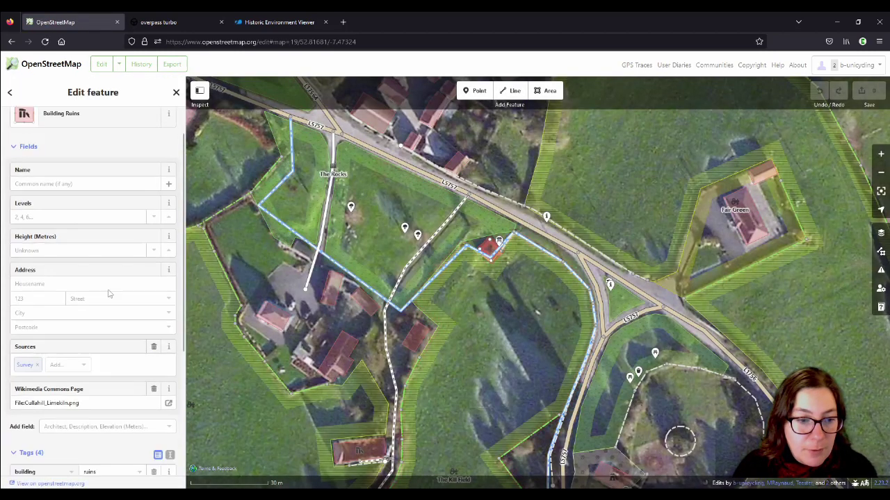
scroll(108, 294, "down", 2)
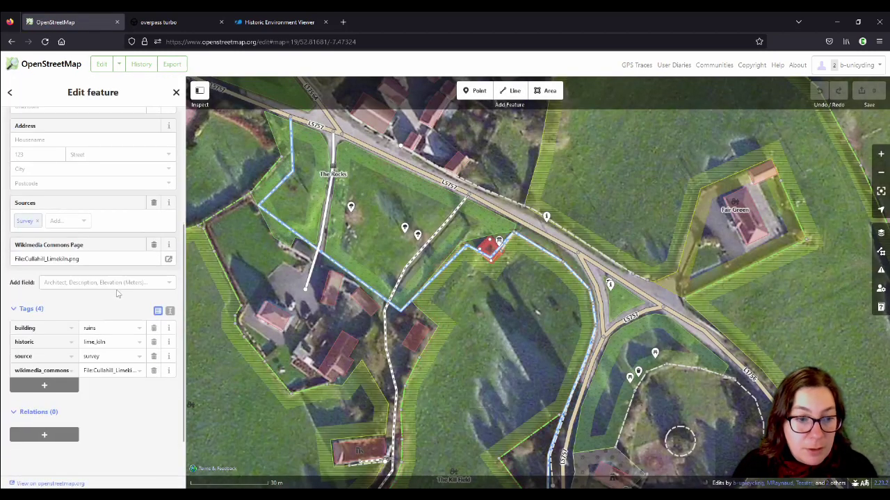
triple_click(104, 371)
key("ctrl+c")
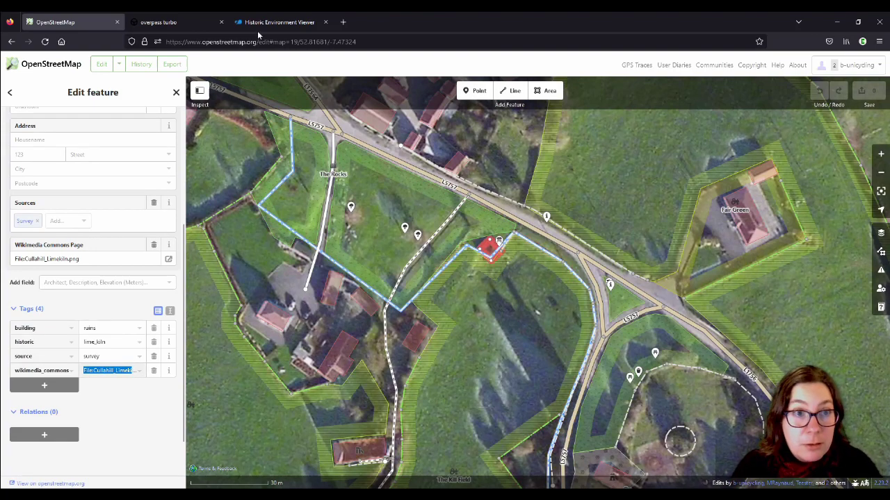
- Look up File:Cullahill_Limekiln.png on Wikimedia Commons to view the kiln's photo, and return to the OpenStreetMap editor
left_click(343, 22)
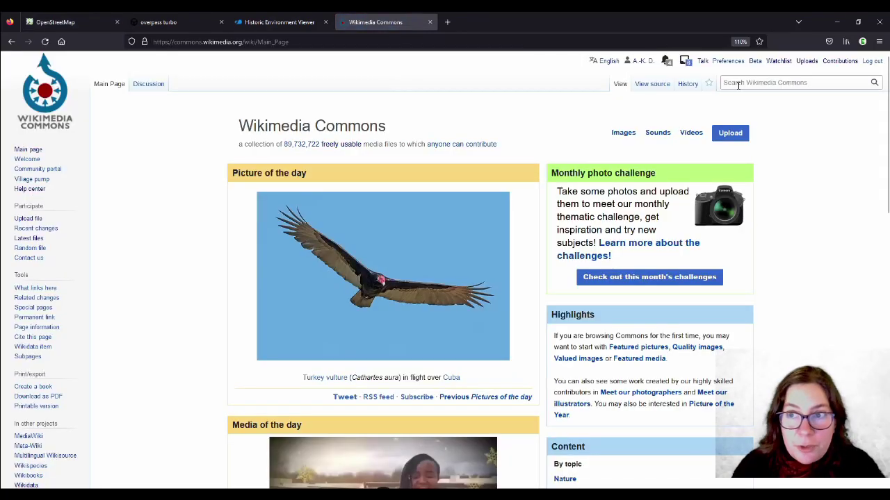
left_click(738, 84)
key("ctrl+v")
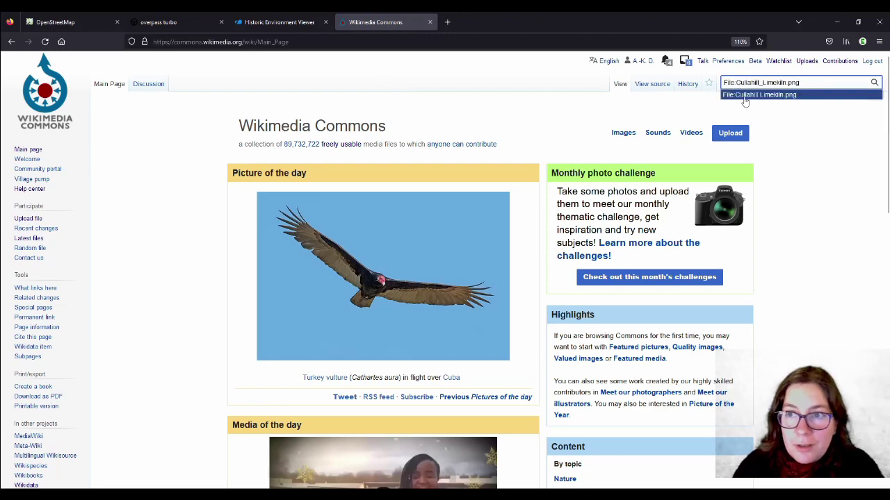
left_click(744, 94)
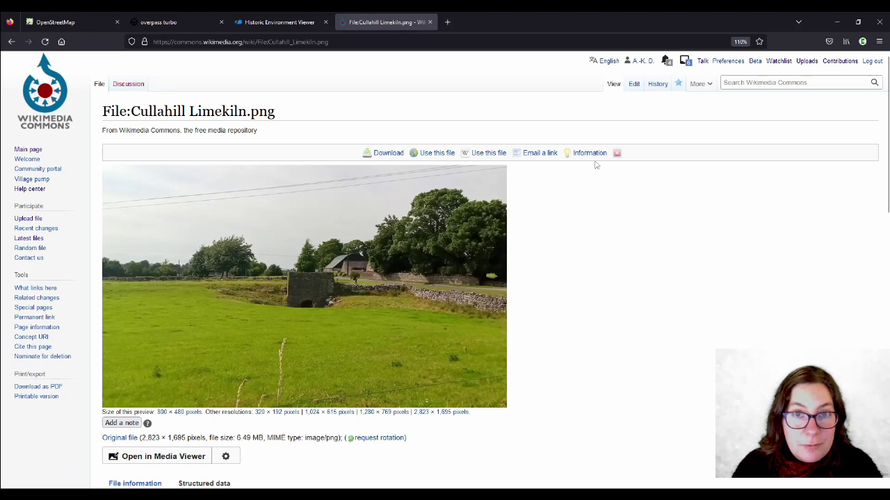
left_click(53, 23)
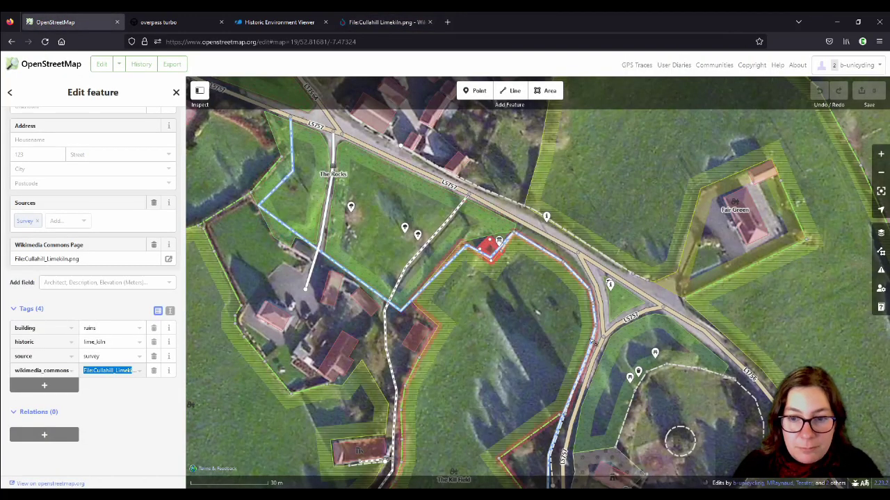
left_click(373, 25)
key("ctrl+Tab")
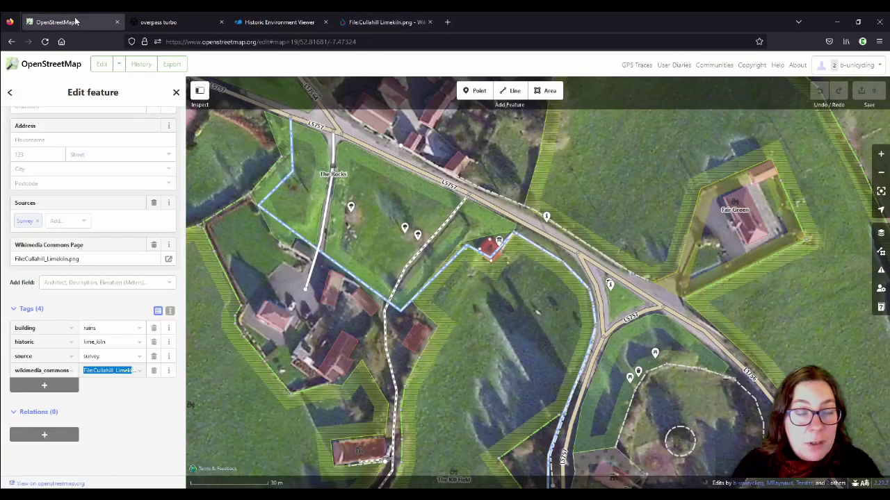
- Add the tag name:etymology to The Kill Field with the value "after limekiln in Northern corner"
left_click(515, 258)
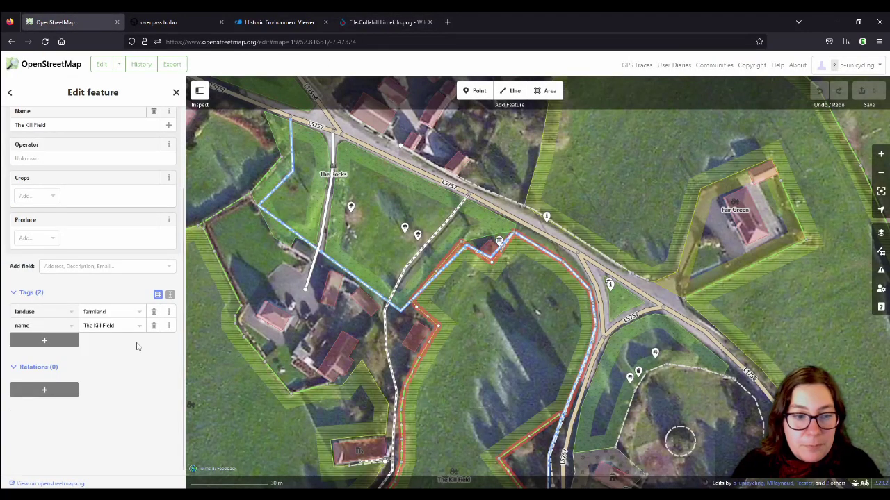
left_click(55, 340)
type("name")
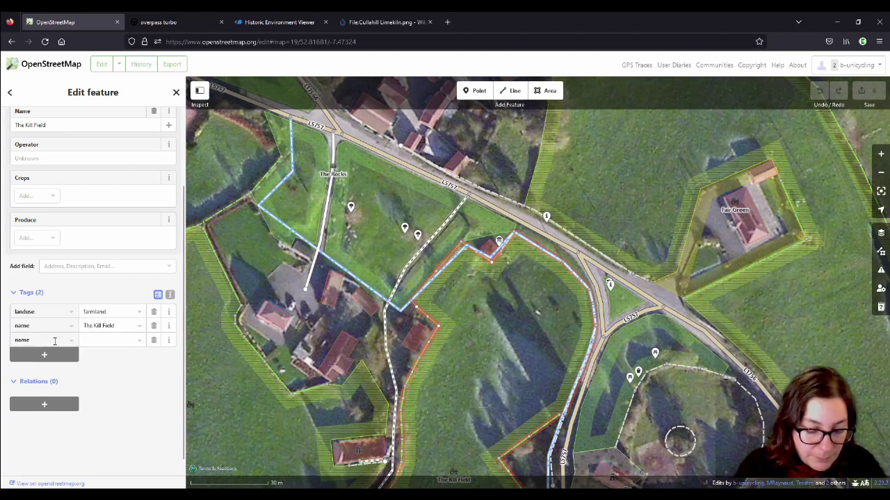
type(":ety")
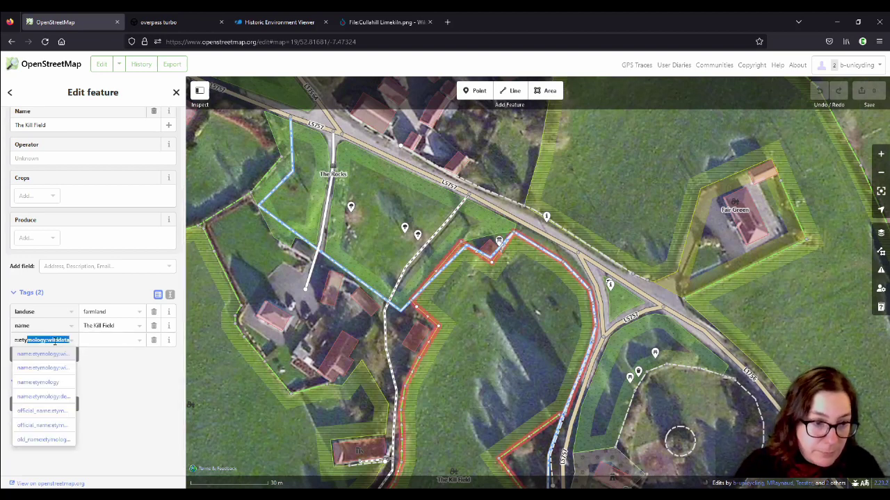
type("mology")
left_click(107, 340)
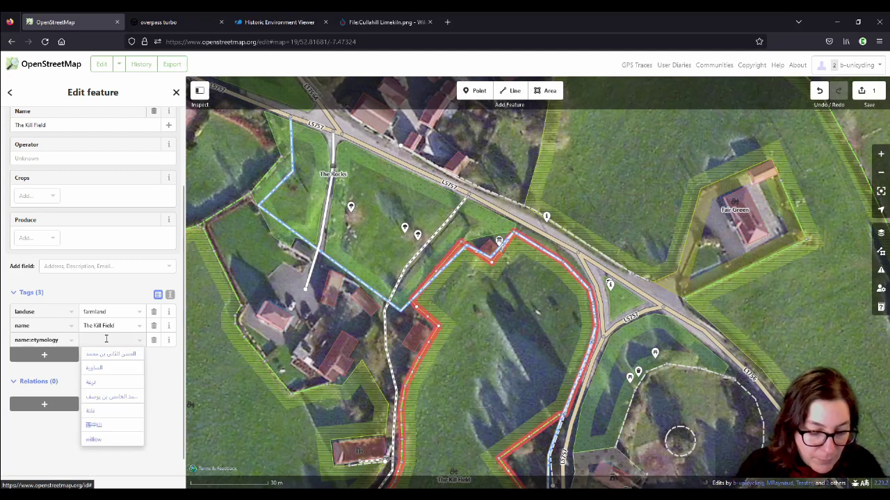
type("wfter limeki")
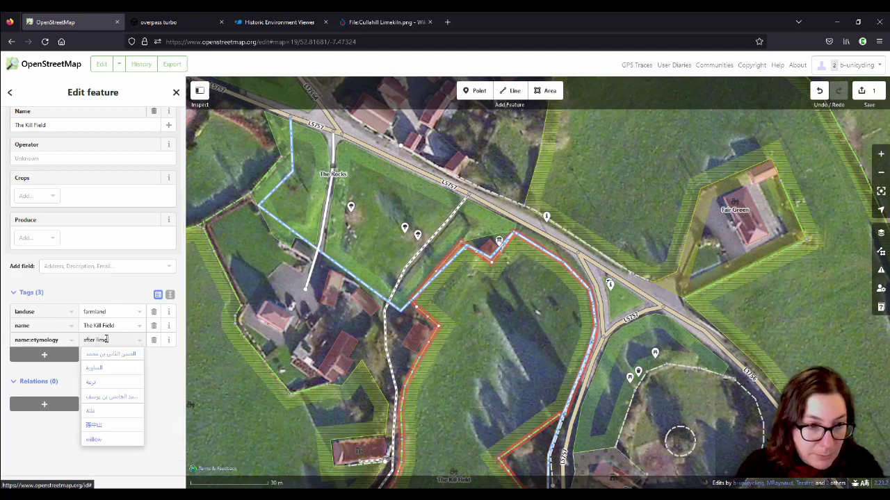
type("ln")
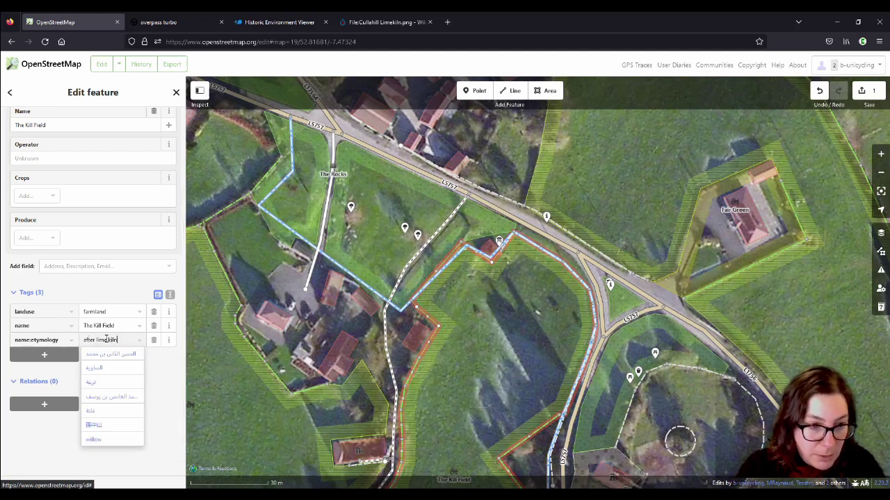
type(" in Nort")
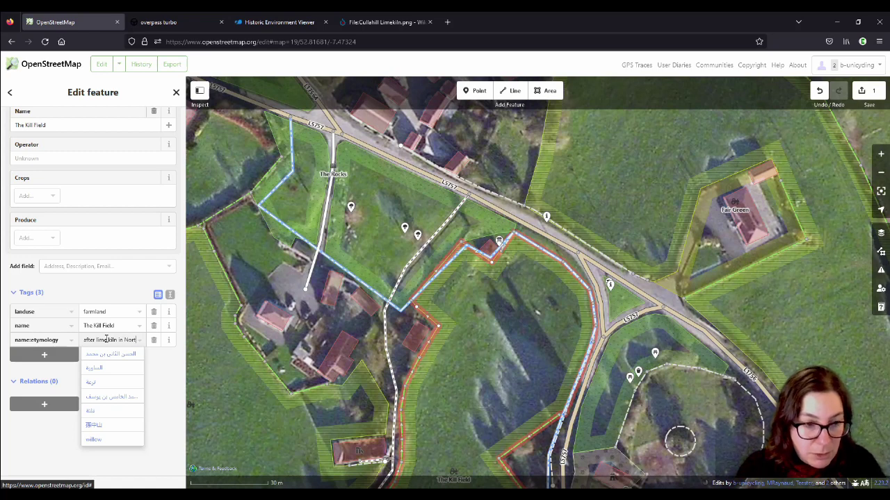
type("hern corner")
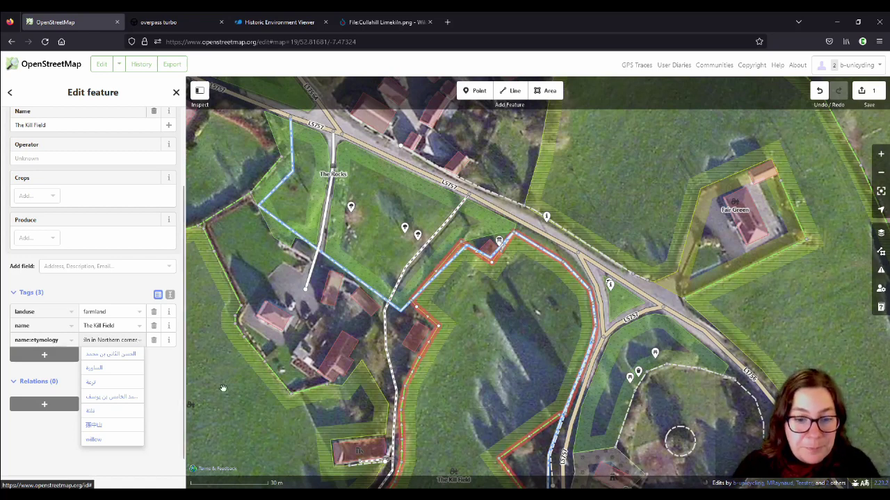
left_click(254, 431)
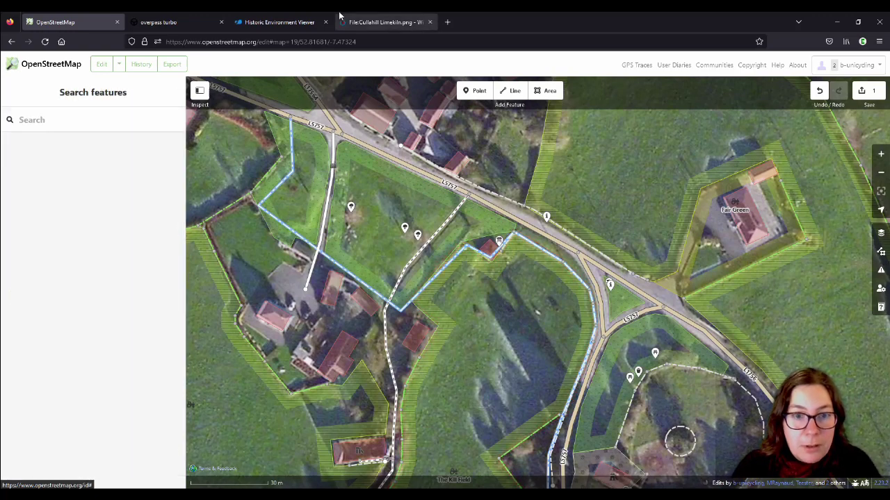
- Go to Wikidata, search for "lime kiln", open the general lime kiln item and copy its identifier Q59772
left_click(373, 22)
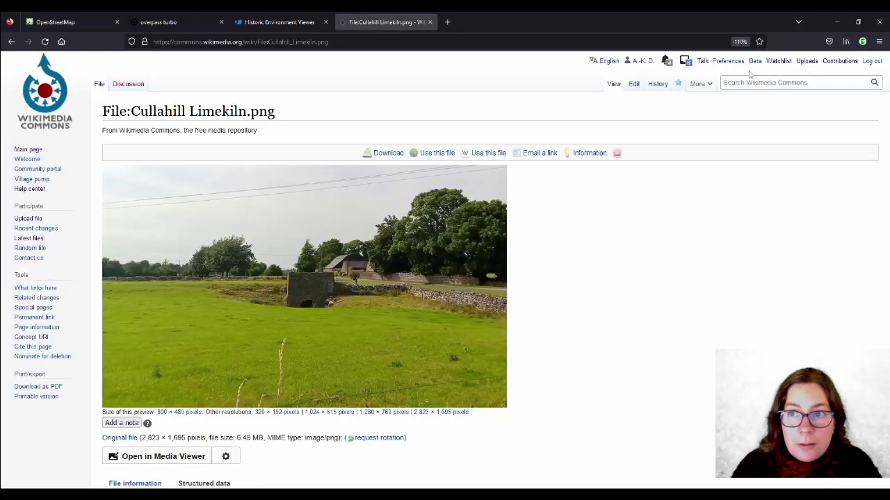
left_click(522, 40)
type("w")
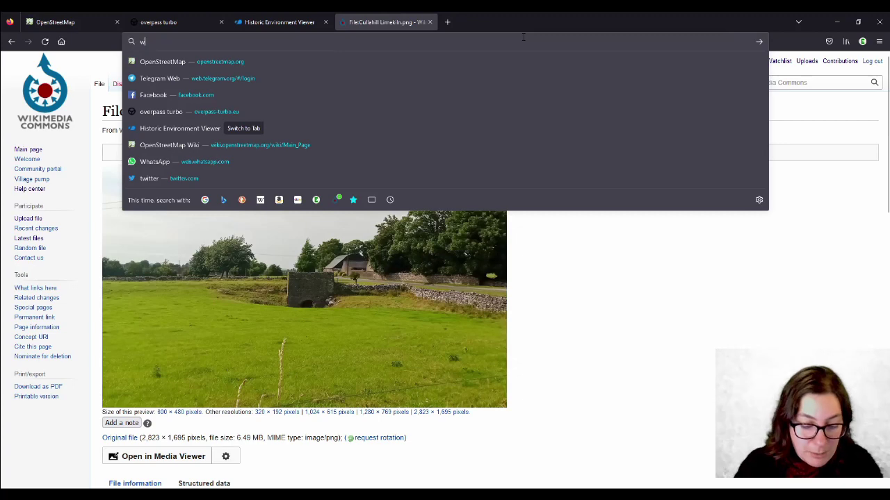
type("ikid")
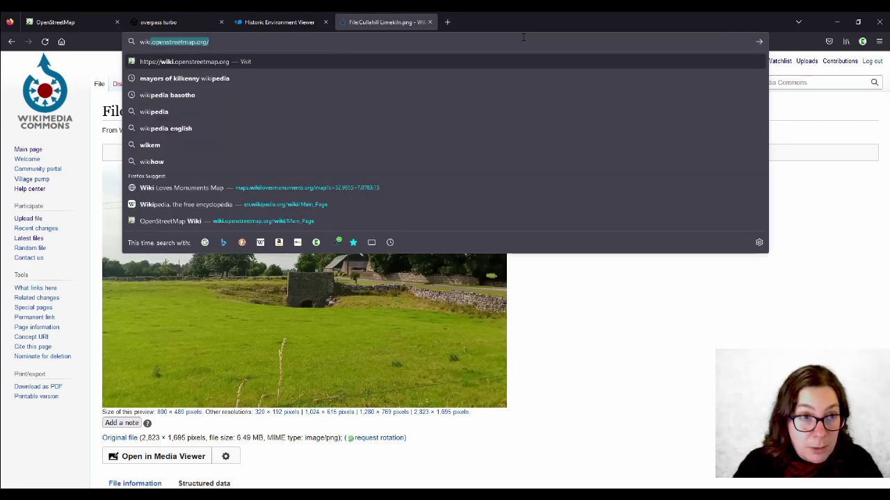
key("Return")
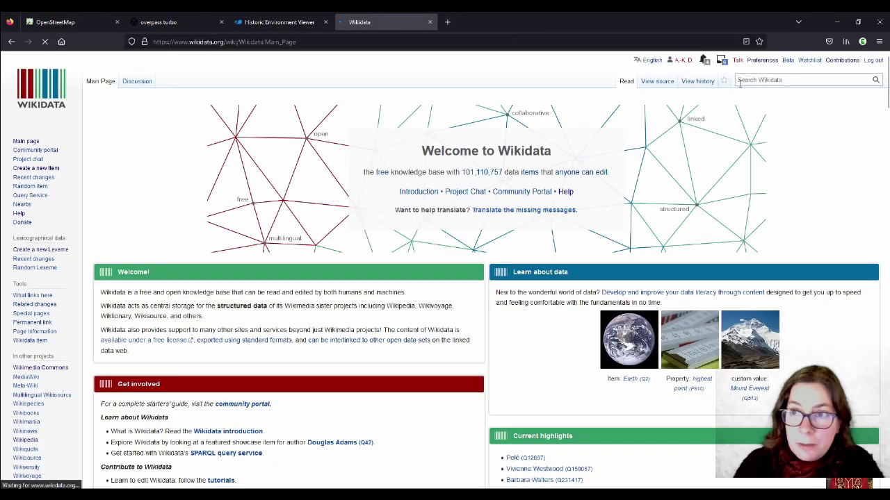
left_click(739, 81)
type("lim")
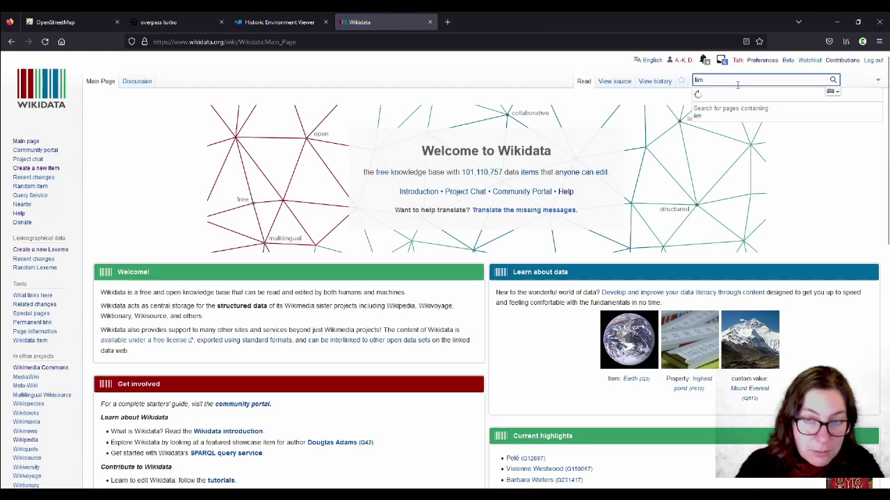
type("e kiln")
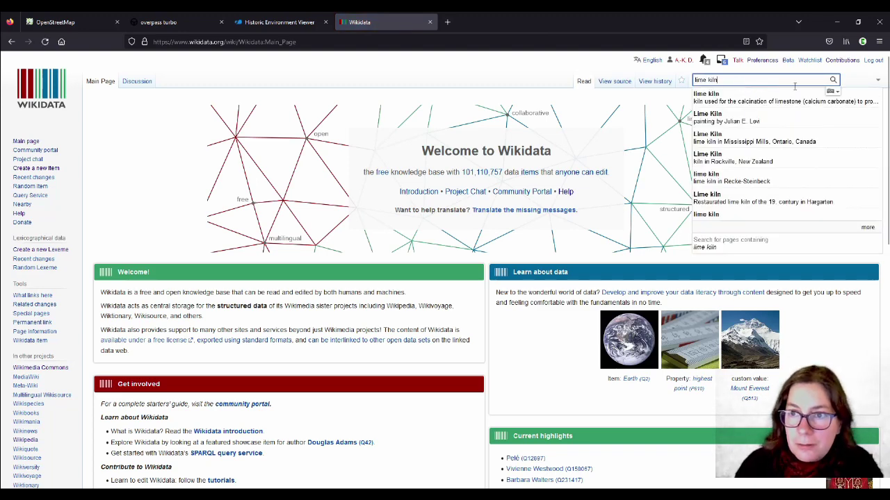
left_click(757, 102)
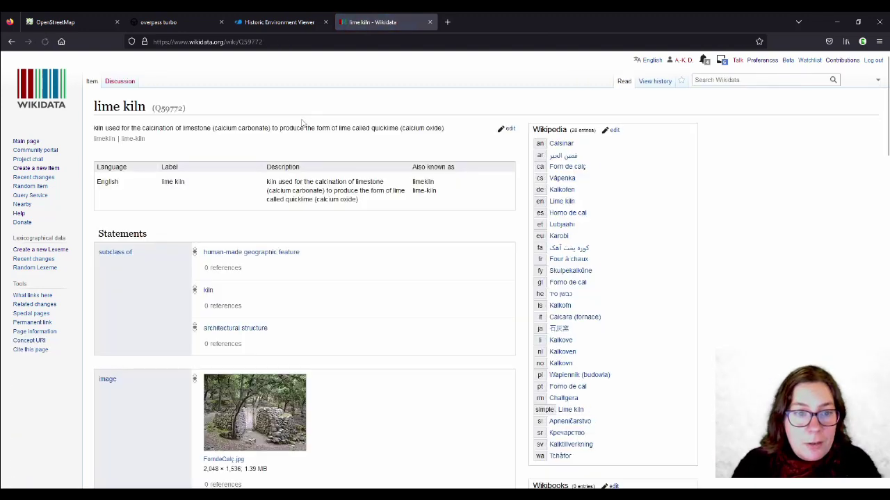
double_click(176, 108)
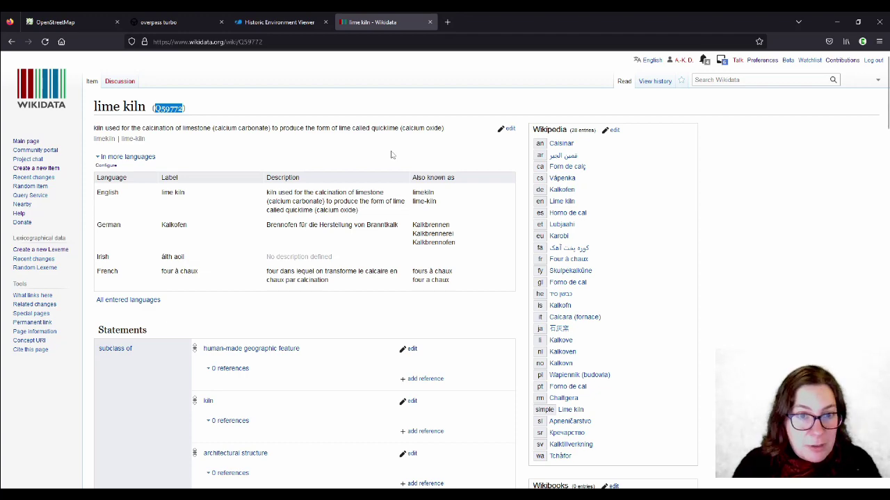
- Return to the OpenStreetMap editor and add the tag name:etymology:wikidata with the value Q59772 to The Kill Field
left_click(50, 22)
left_click(490, 249)
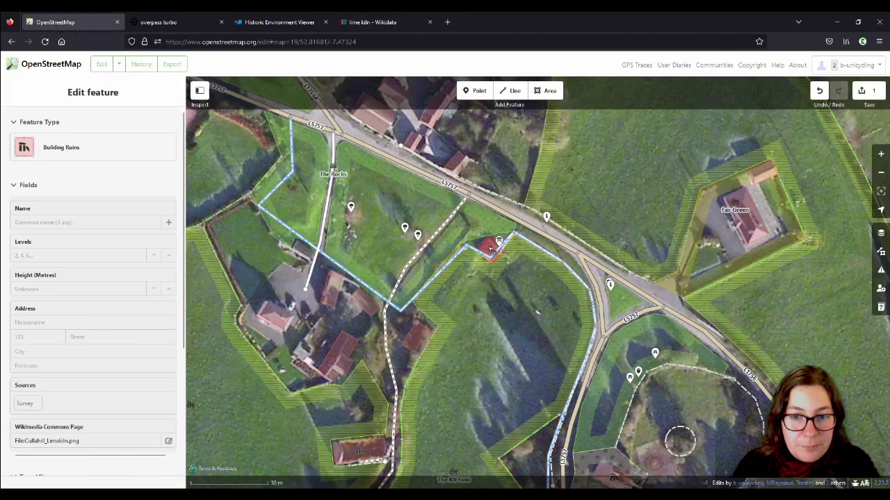
scroll(132, 258, "down", 4)
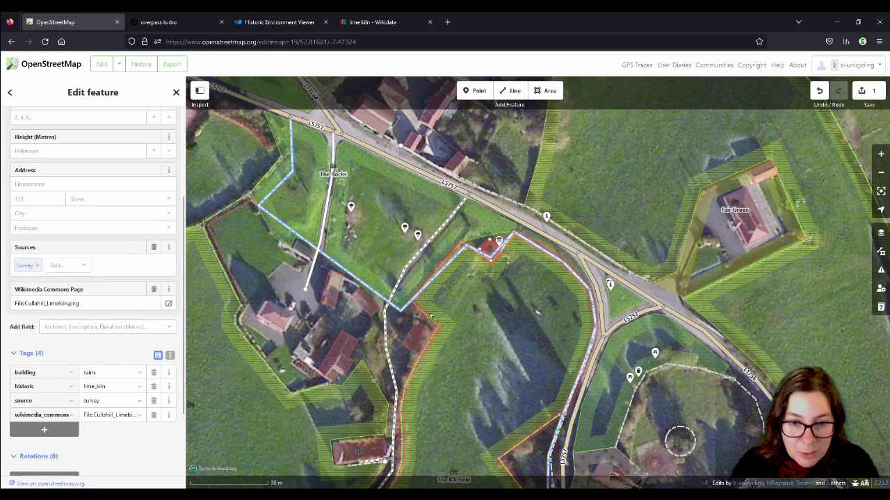
left_click(556, 431)
left_click(50, 339)
type("na")
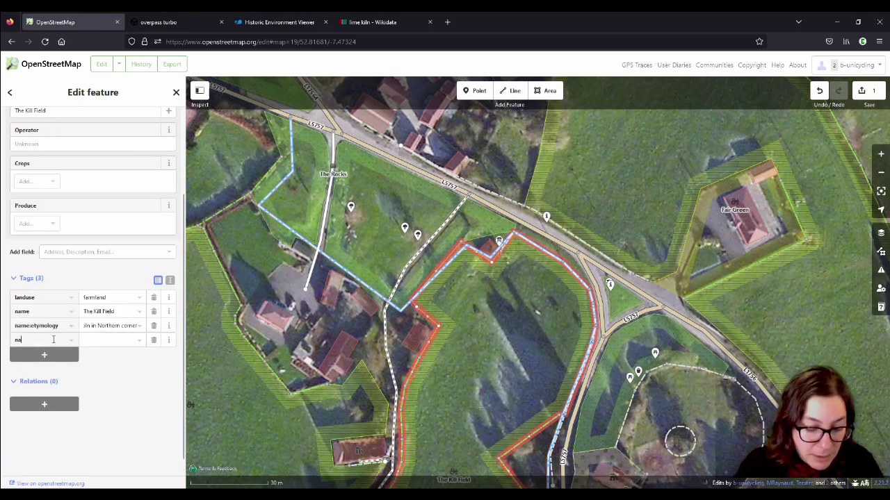
type("me:et")
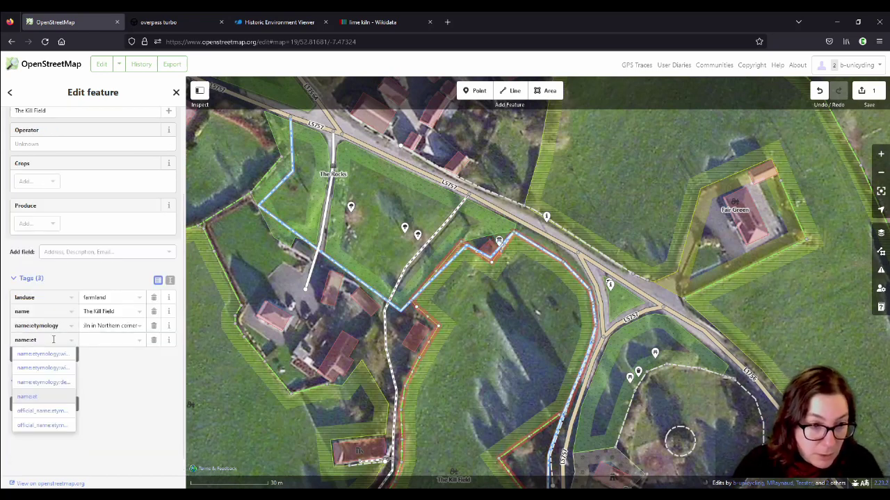
left_click(59, 355)
left_click(130, 341)
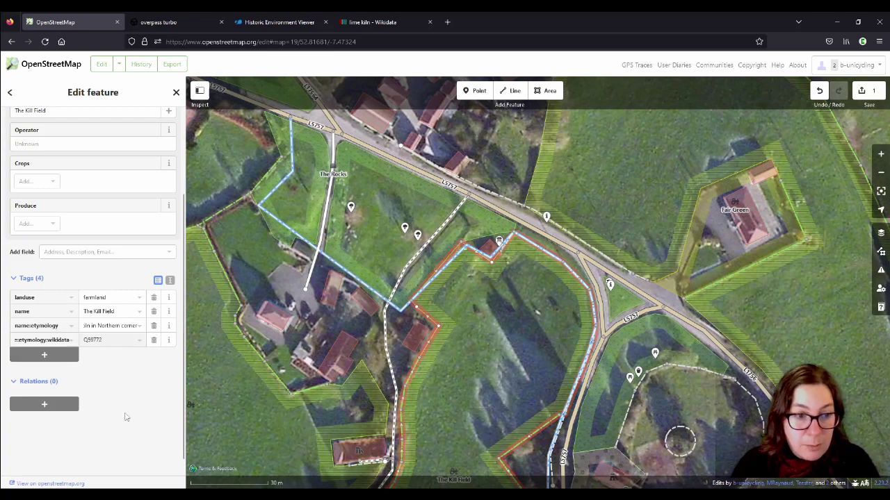
- Check the identifier on the Wikidata lime kiln item once more and return to the OpenStreetMap editor
key("ctrl+Tab")
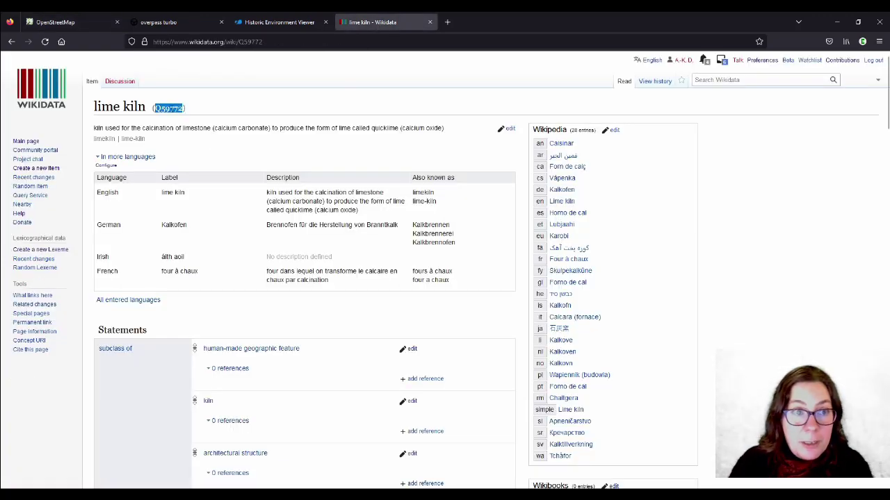
left_click(201, 109)
left_click_drag(155, 108, 184, 107)
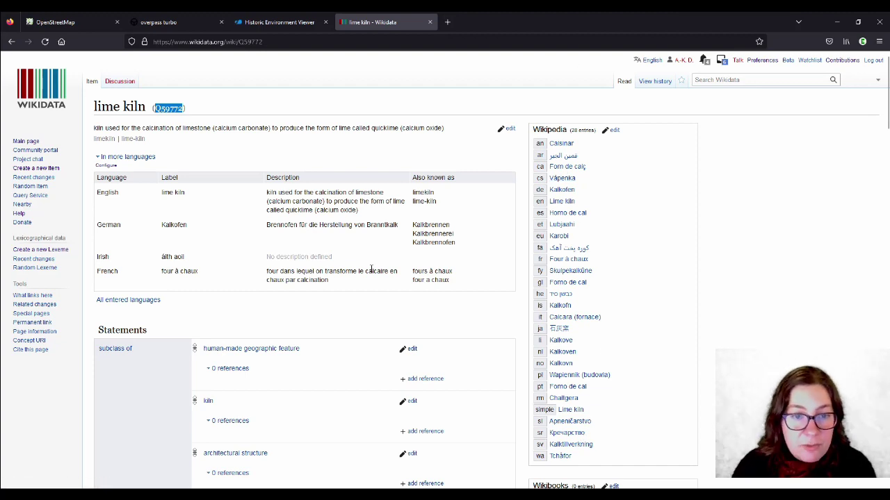
left_click(77, 24)
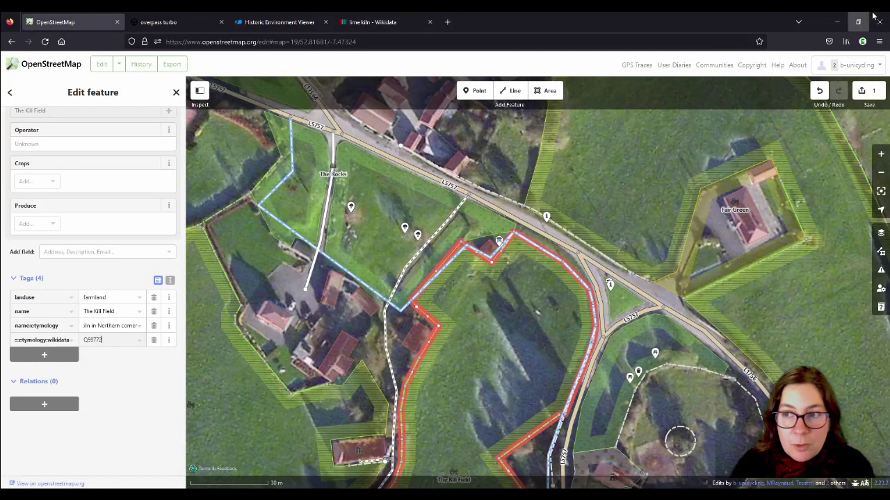
- Upload the edit of The Kill Field with the changeset comment "added #etymology"
left_click(866, 91)
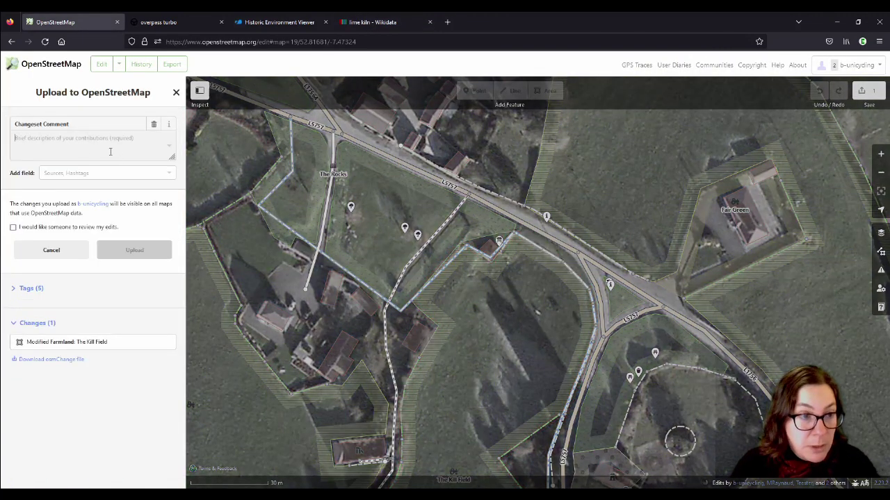
left_click(90, 140)
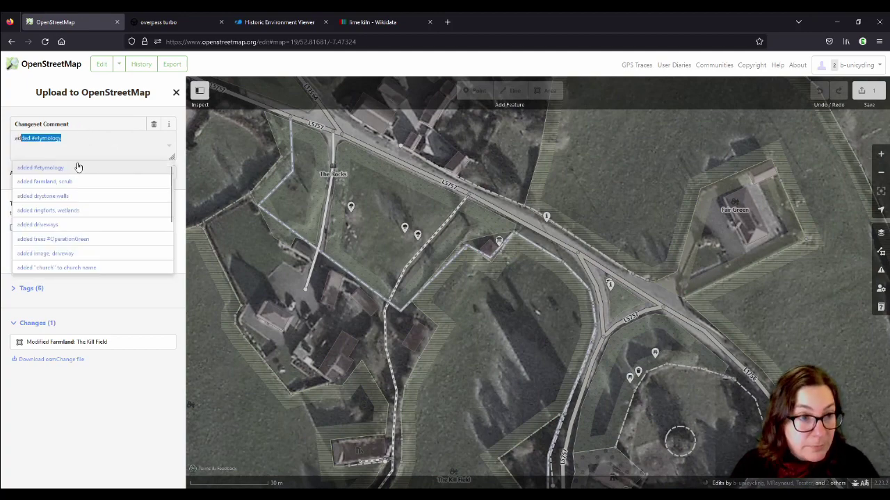
left_click(75, 167)
left_click(134, 291)
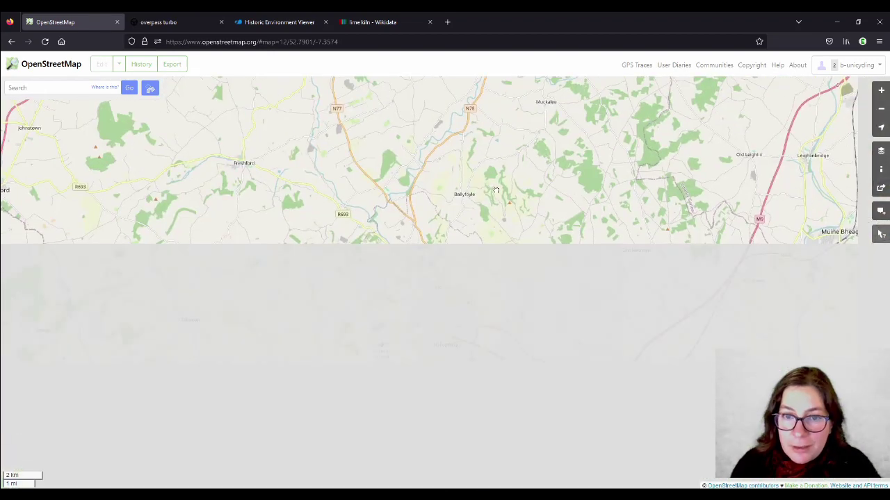
- Find Castle Field with the ruins of Cantwell's Castle on the map
scroll(436, 344, "up", 1)
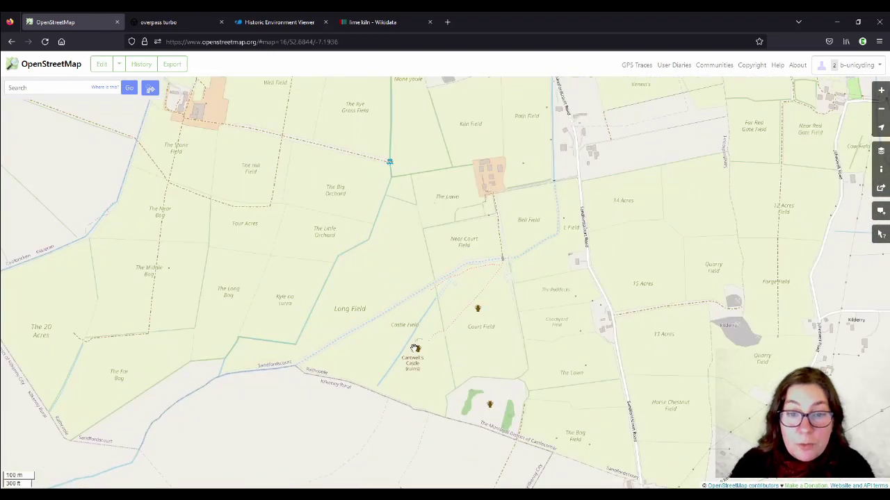
scroll(413, 360, "up", 1)
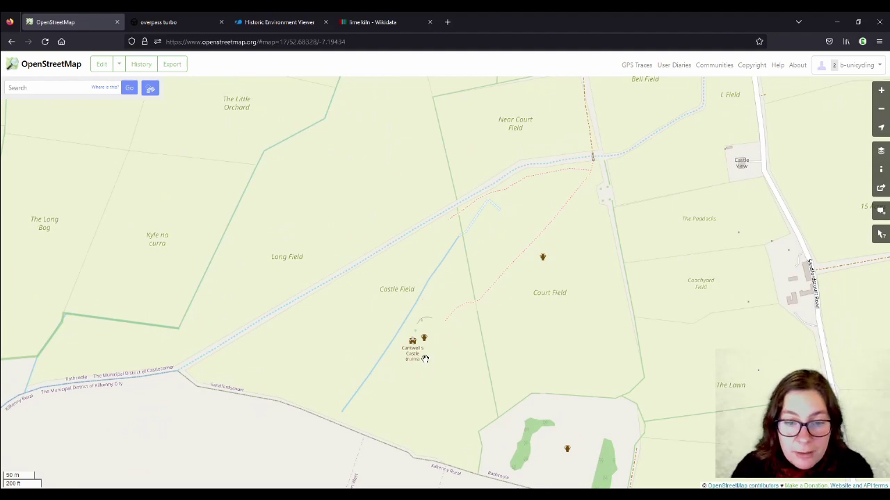
left_click_drag(426, 360, 425, 339)
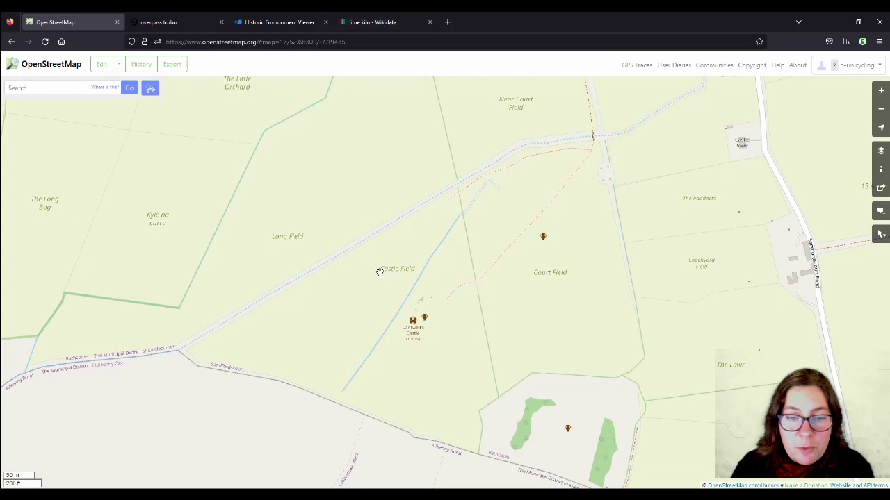
- Switch to Wikidata, search for "Cantwell's Castle", open the County Kilkenny tower house item and look through it
left_click(386, 23)
left_click(768, 80)
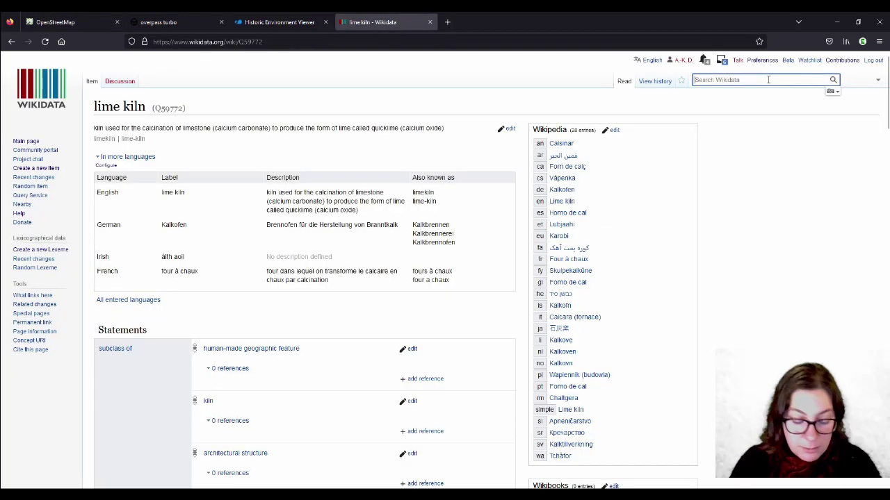
type("Q")
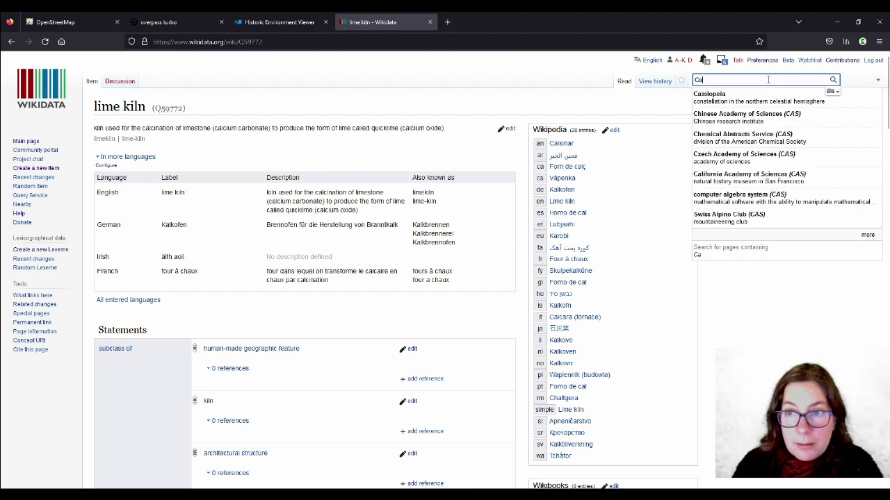
type("antwell")
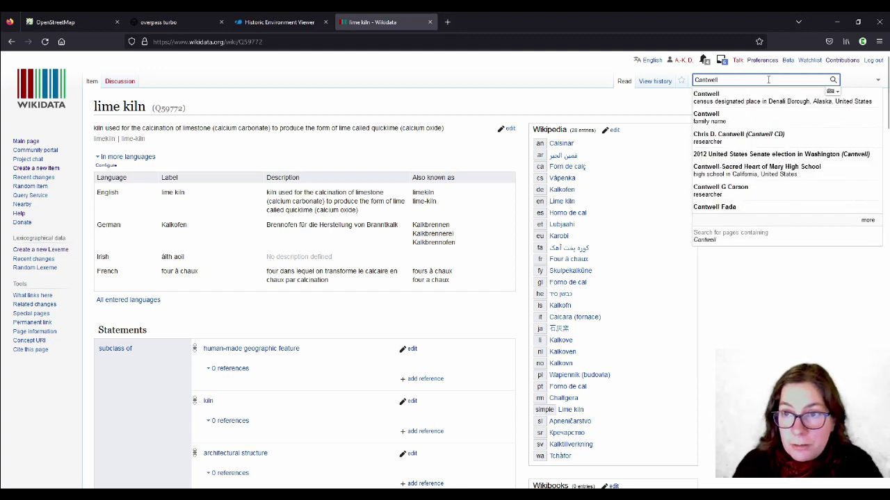
type("'s Castle")
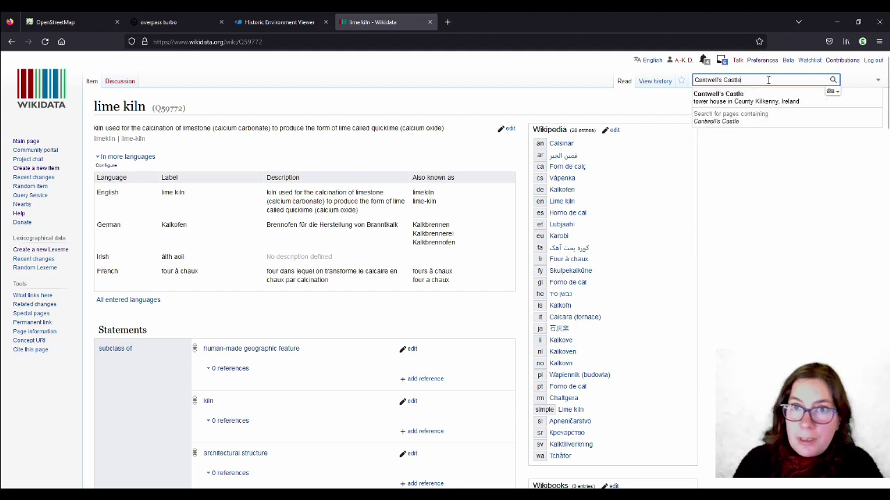
left_click(750, 98)
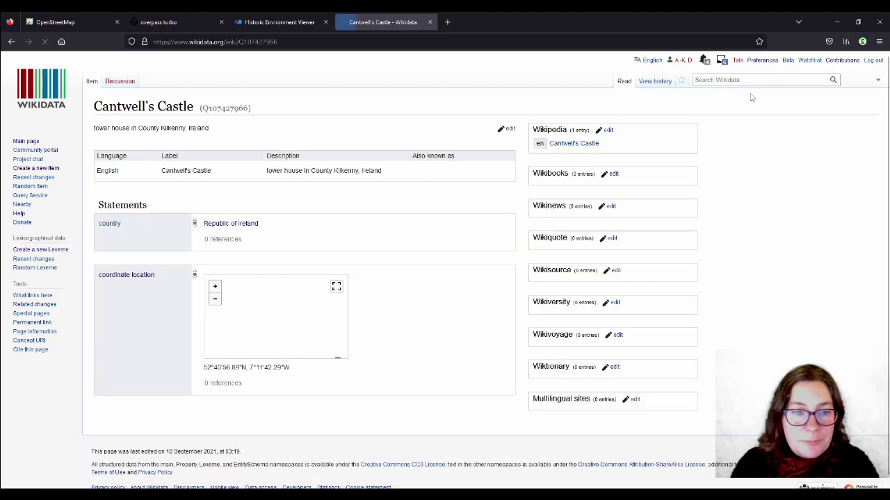
scroll(738, 169, "down", 3)
scroll(756, 204, "up", 3)
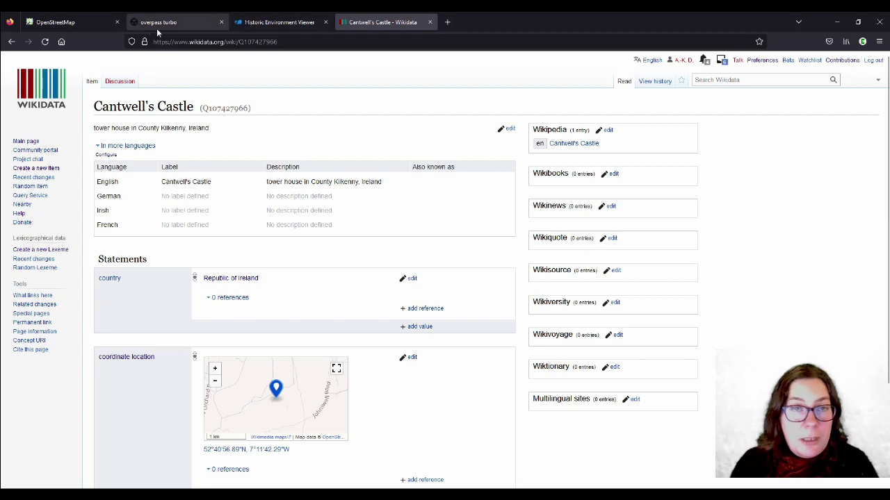
- Return to OpenStreetMap and open the area around Castle Field and Cantwell's Castle in the editor
left_click(85, 25)
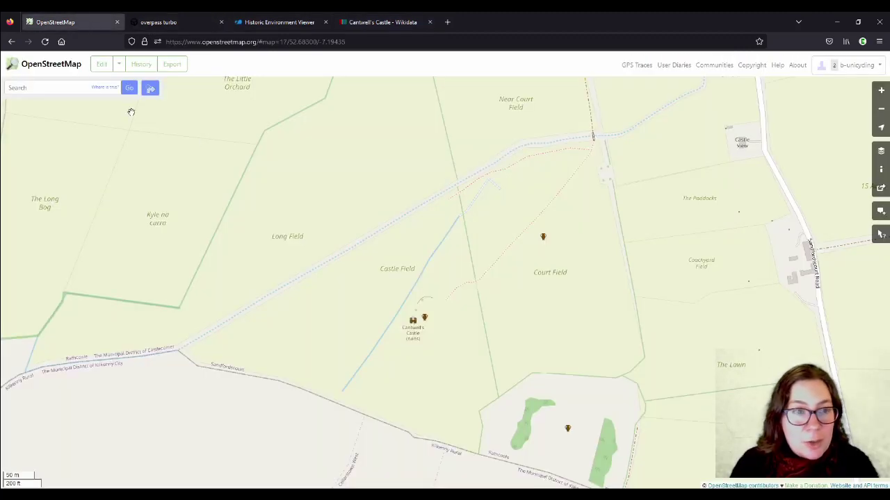
left_click(101, 64)
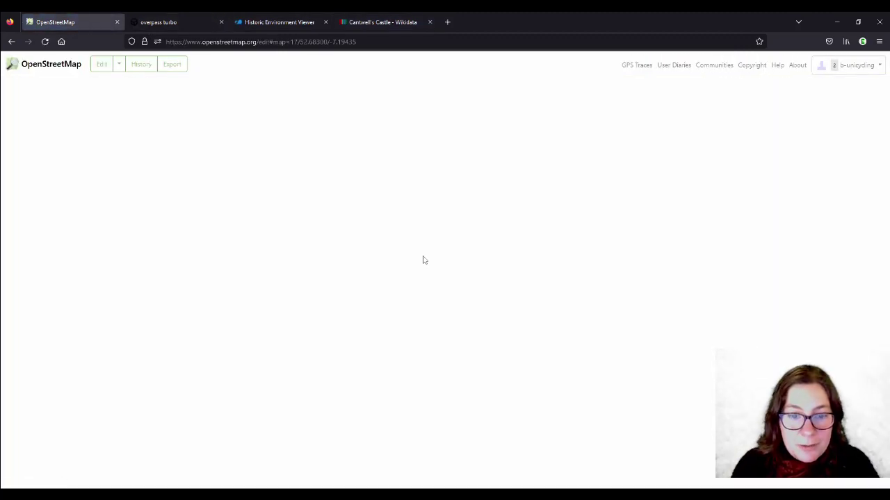
scroll(518, 334, "up", 5)
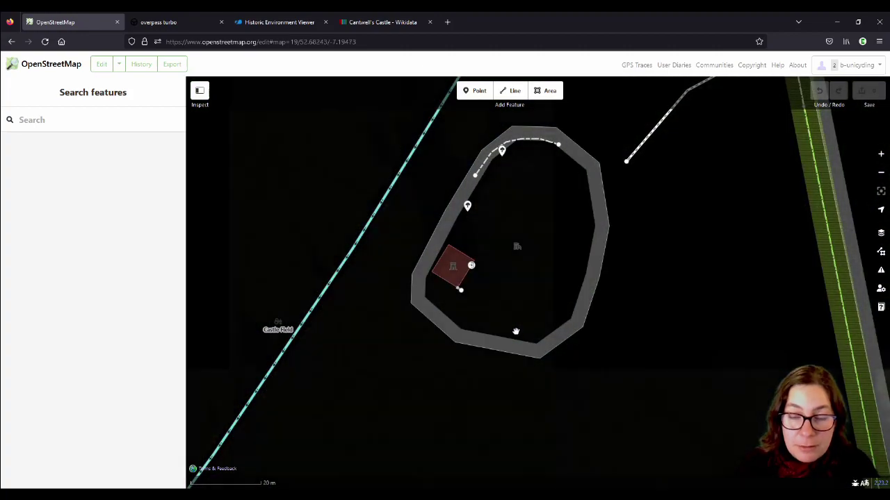
scroll(516, 331, "down", 3)
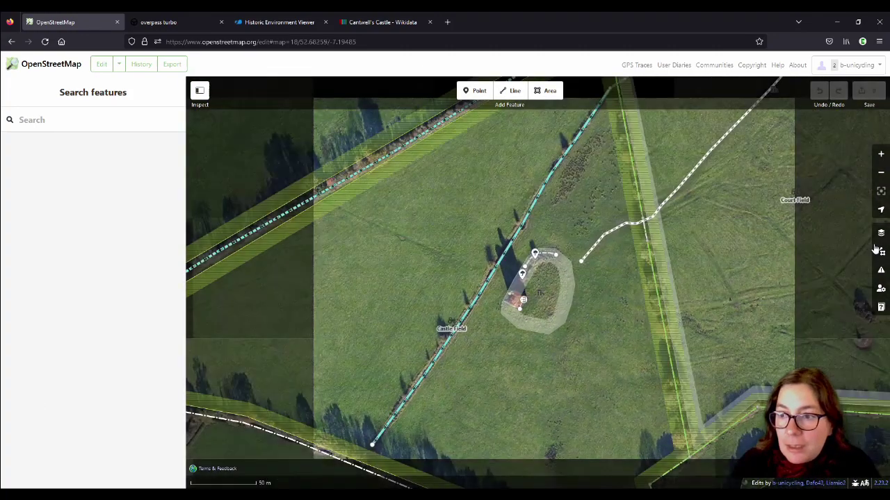
- Hide the OpenStreetMap data layer, examine the aerial imagery of the castle and surrounding fields, and show the data again
left_click(880, 250)
left_click(743, 167)
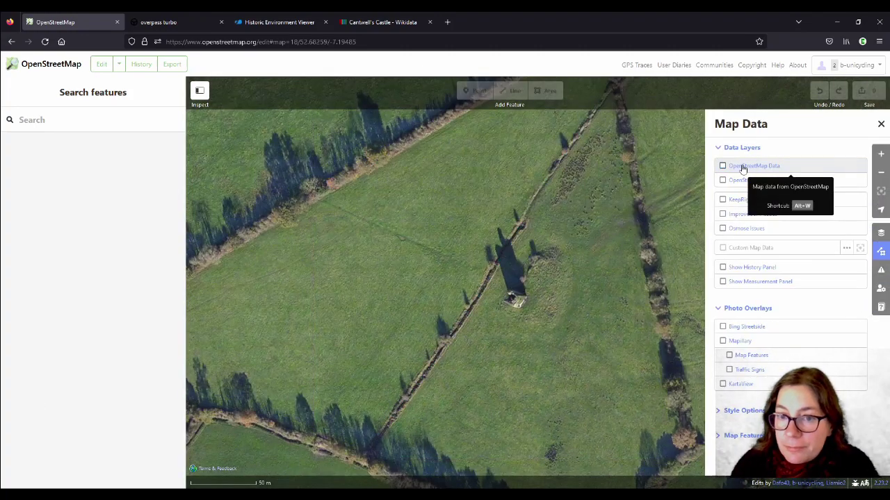
left_click_drag(467, 285, 422, 216)
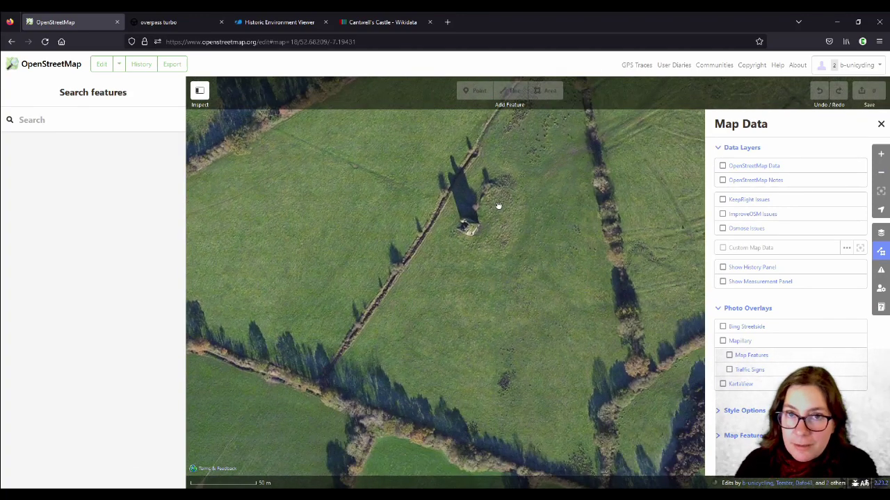
left_click_drag(655, 147, 500, 443)
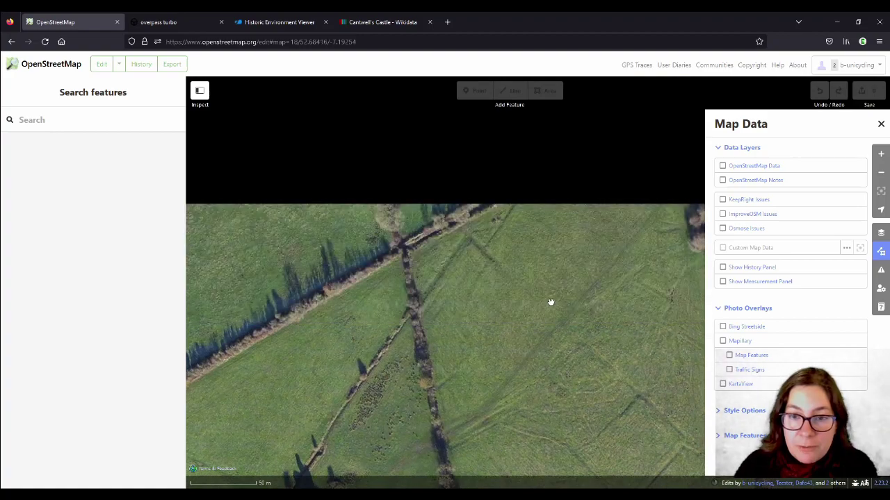
left_click_drag(549, 303, 320, 359)
left_click_drag(544, 201, 487, 389)
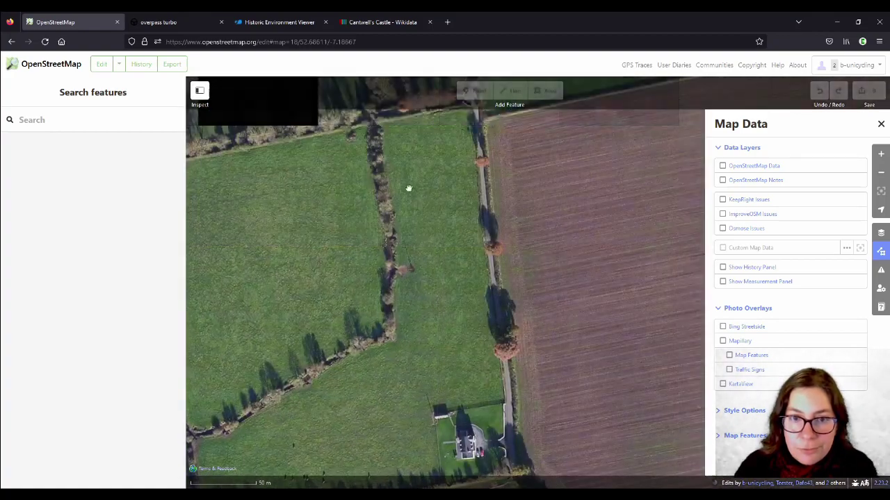
left_click_drag(407, 188, 632, 341)
left_click_drag(431, 174, 560, 207)
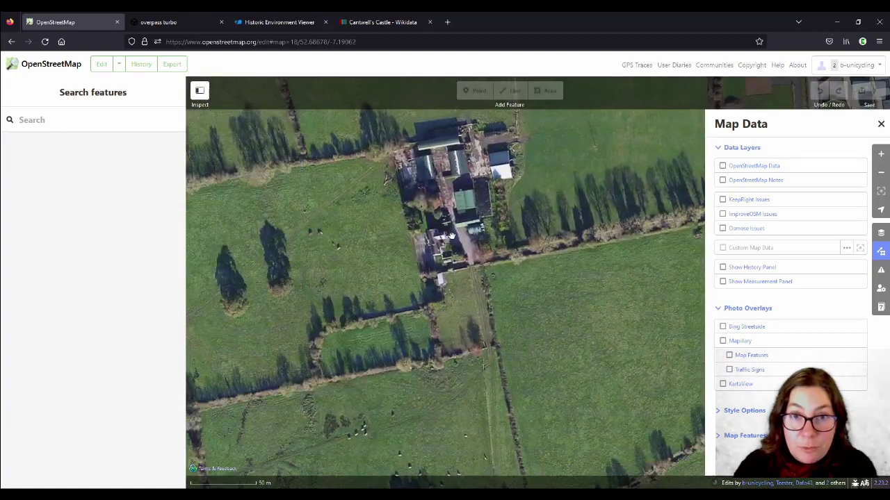
left_click_drag(417, 387, 501, 115)
left_click_drag(505, 164, 402, 282)
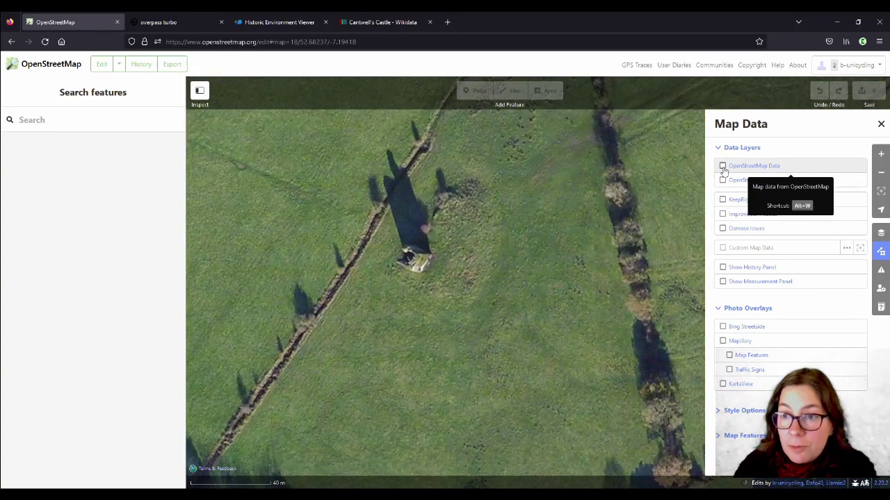
left_click(722, 166)
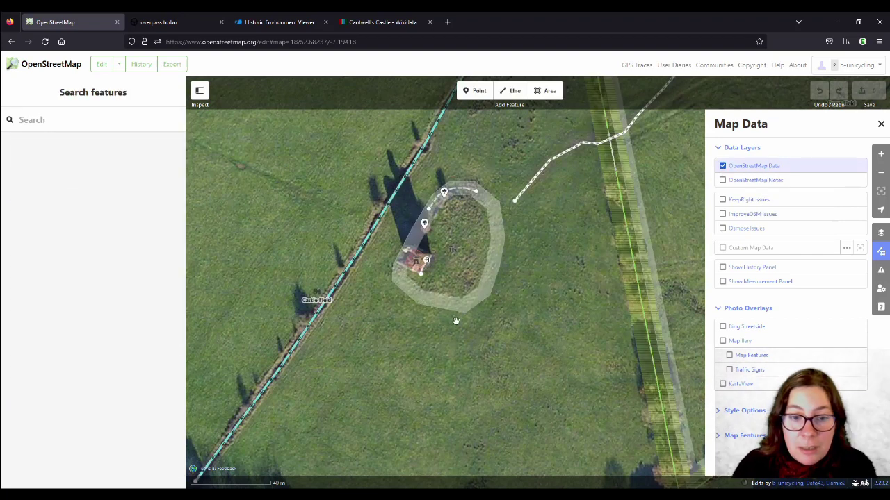
- Select Castle Field and rename its survey_date tag key to survey:date
left_click(619, 257)
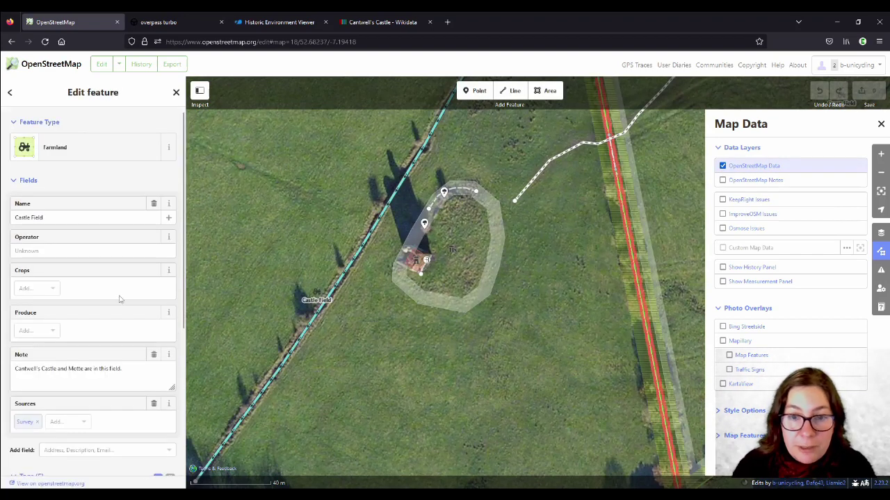
scroll(80, 271, "down", 5)
left_click(36, 344)
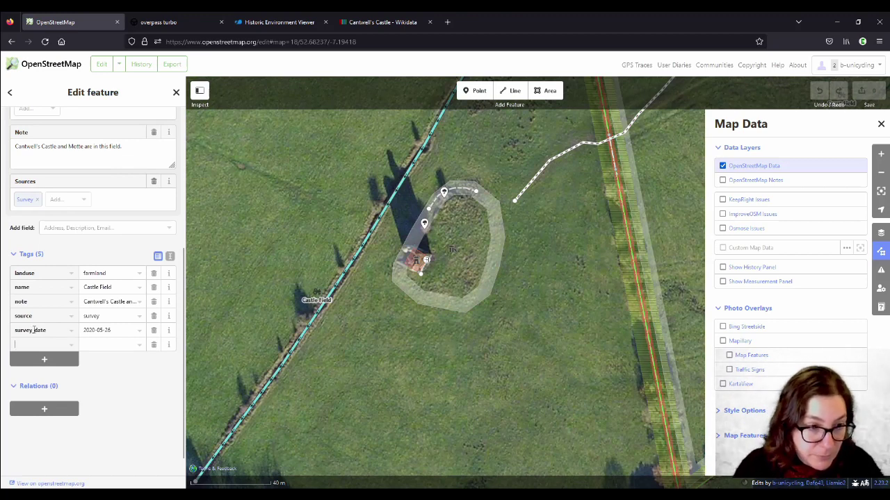
left_click(33, 330)
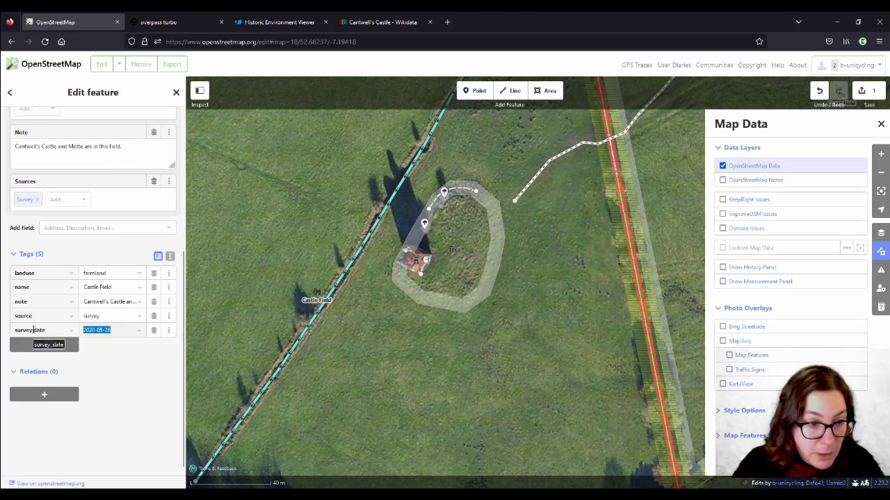
- Add the tag name:etymology to Castle Field with the value "after Cantwell's Castle"
type("na")
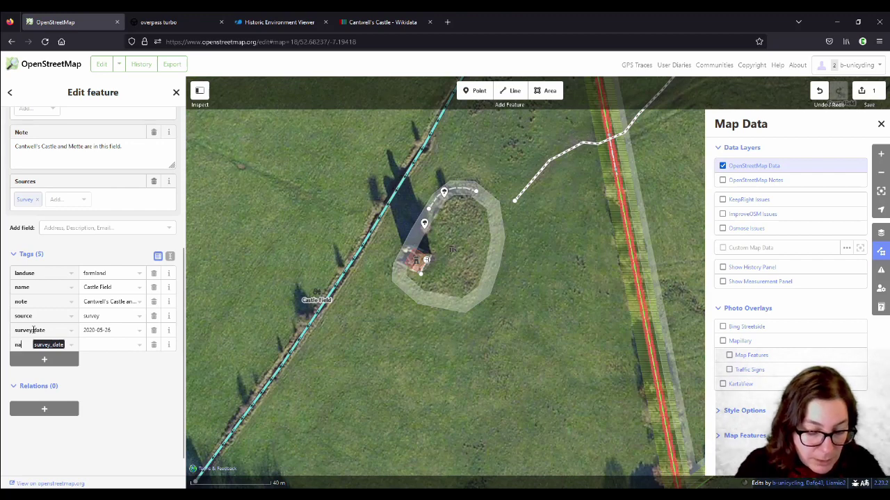
type("me:e")
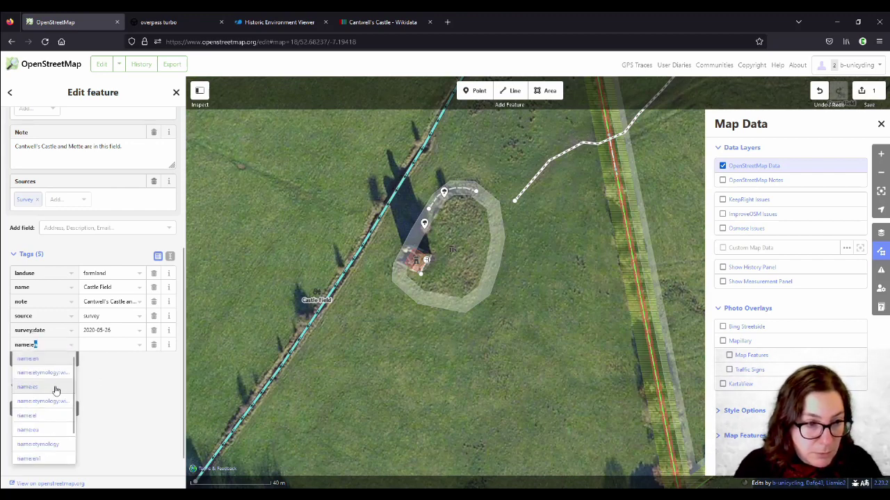
type("t")
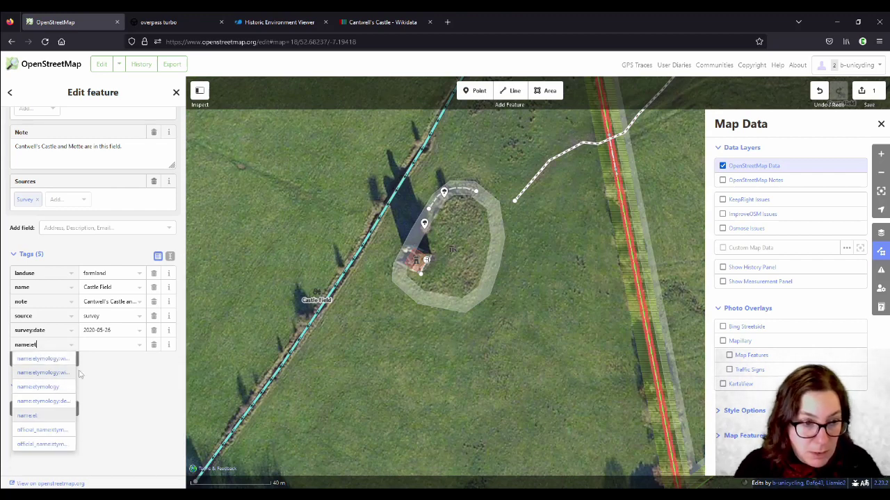
left_click(60, 389)
left_click(104, 346)
type("efter")
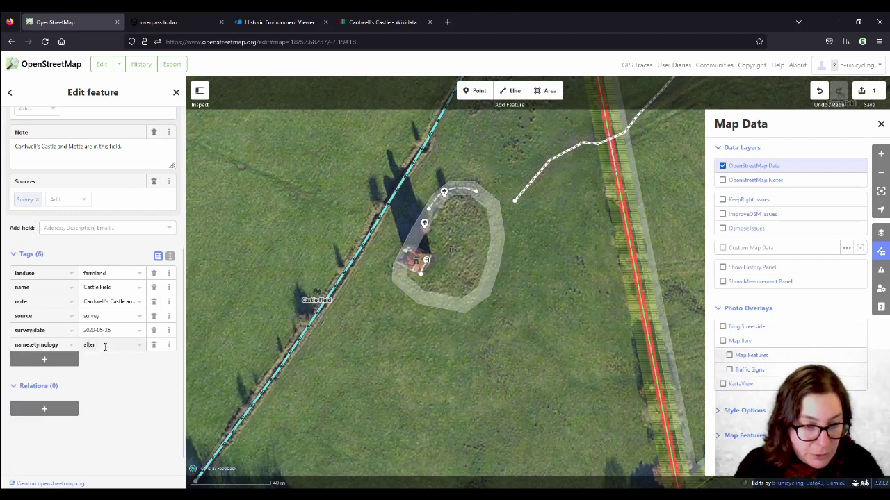
type(" Cantwell'")
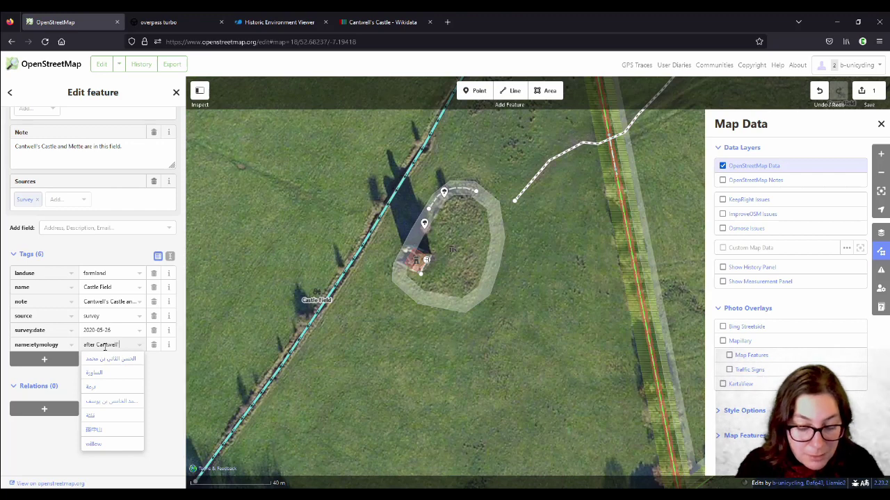
type("s Castle")
key("Tab")
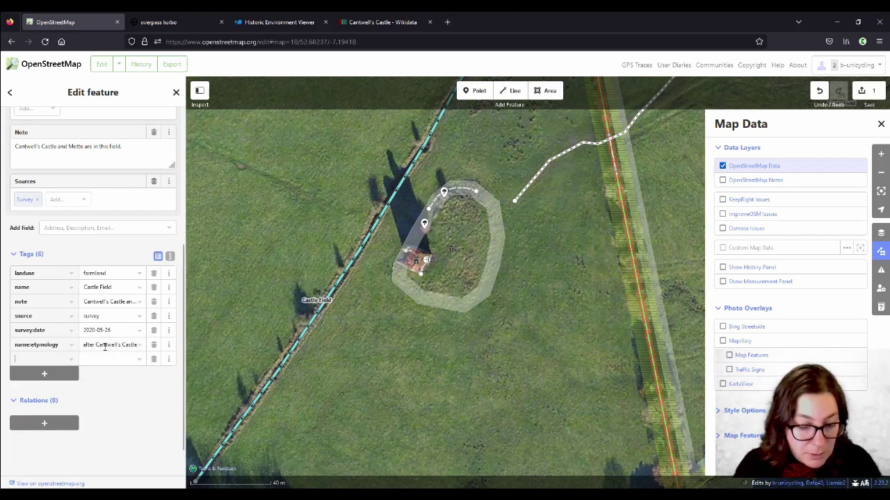
- Add the tag name:etymology:wikidata to Castle Field with the value Q107427966, copied from the Cantwell's Castle Wikidata item
type("name:w")
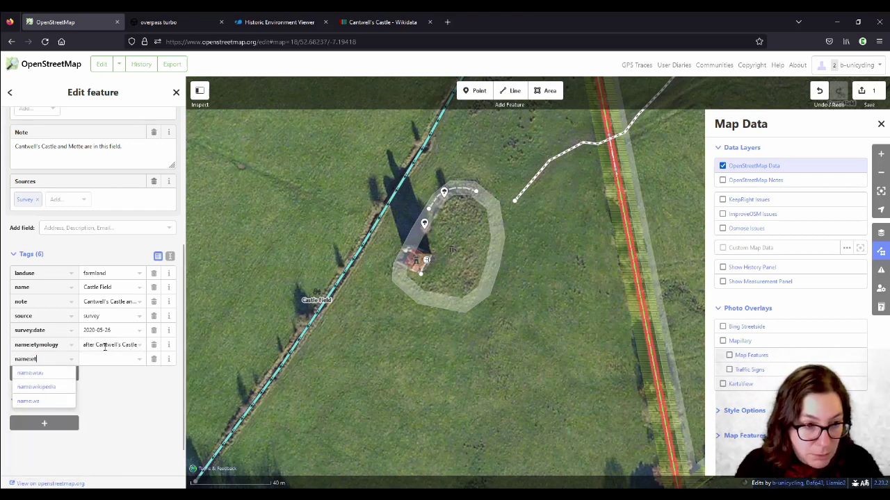
key("Down")
key("Tab")
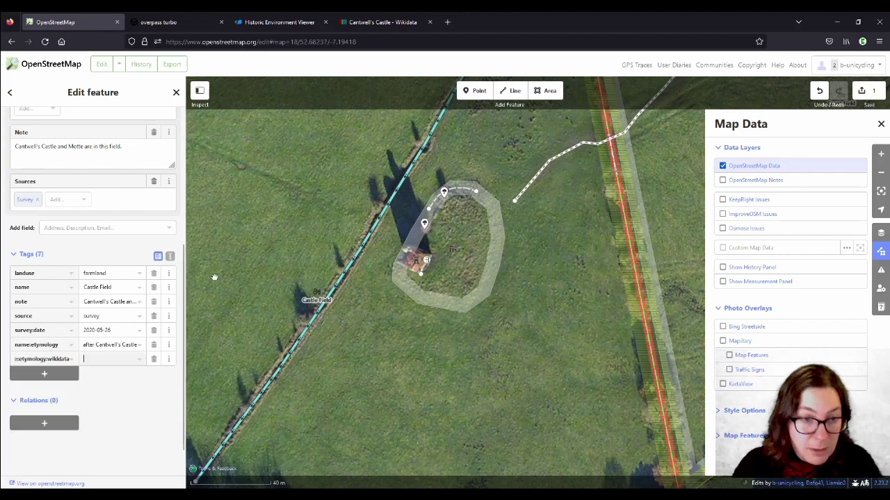
left_click(361, 22)
double_click(228, 108)
key("ctrl+c")
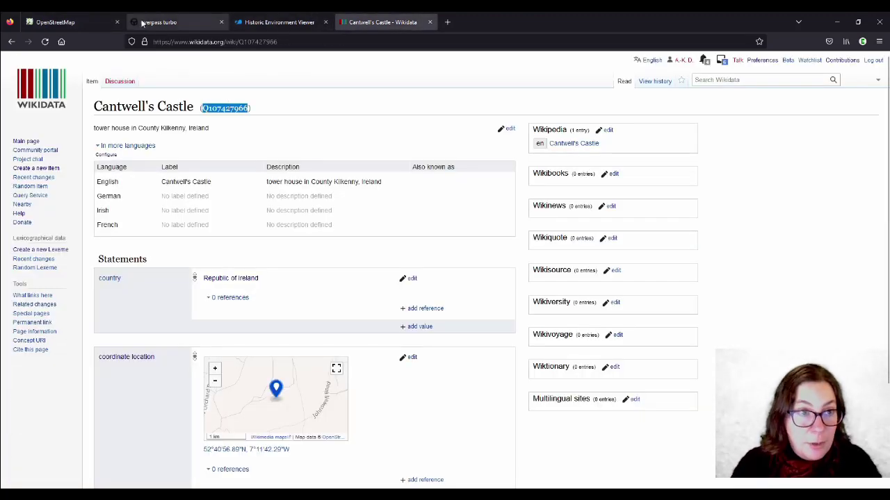
left_click(63, 22)
key("ctrl+v")
- Add a further tag with the key name:etymology:wikipedia to Castle Field
left_click(55, 379)
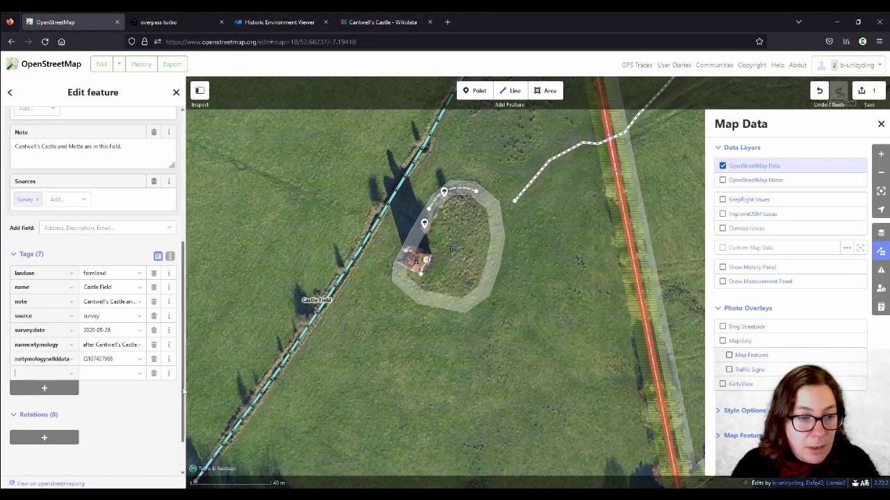
type("name:")
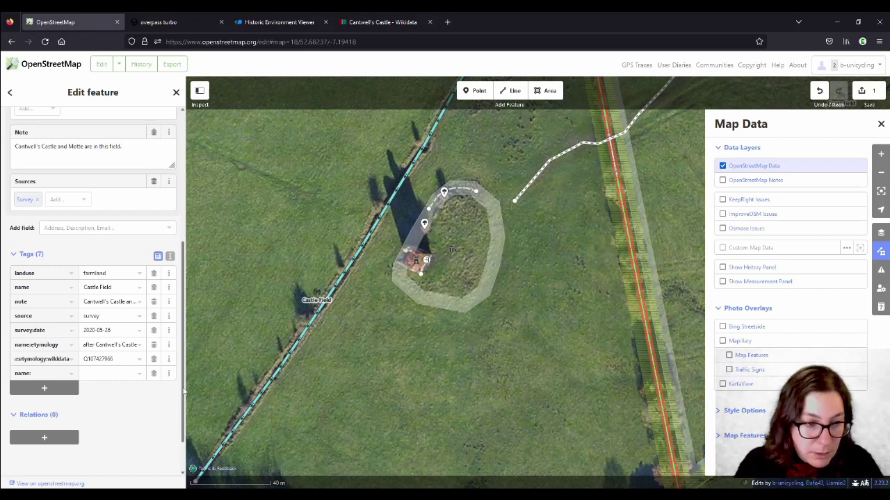
type("etymology:wikipedia")
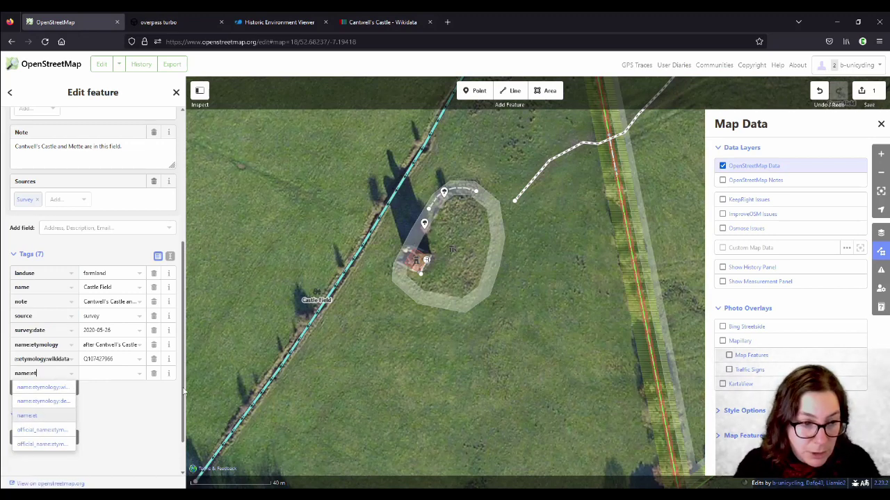
left_click(49, 388)
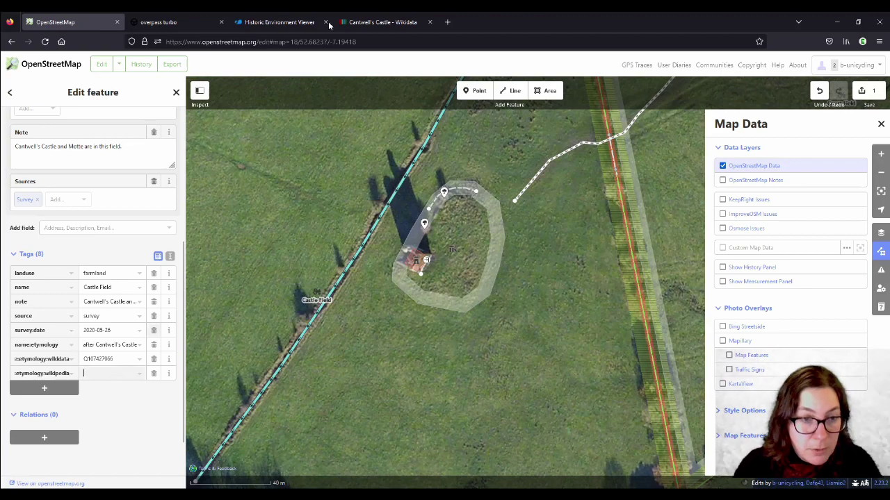
- Open the English Wikipedia article on Cantwell's Castle from its Wikidata item and select the article title
left_click(382, 22)
left_click_drag(606, 146, 548, 144)
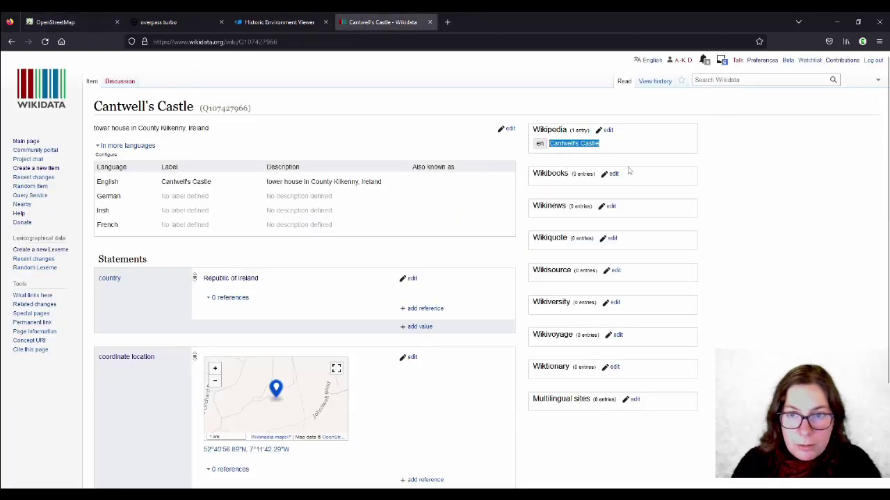
left_click(575, 145)
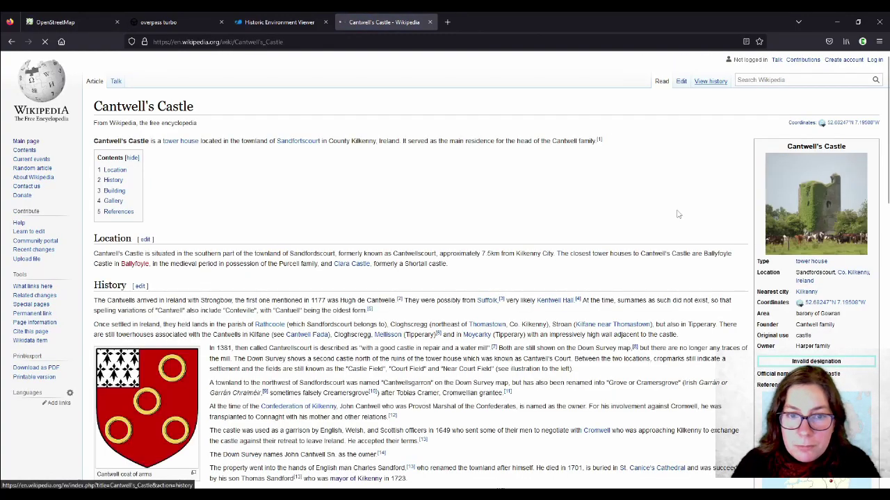
scroll(672, 231, "down", 3)
scroll(671, 233, "up", 3)
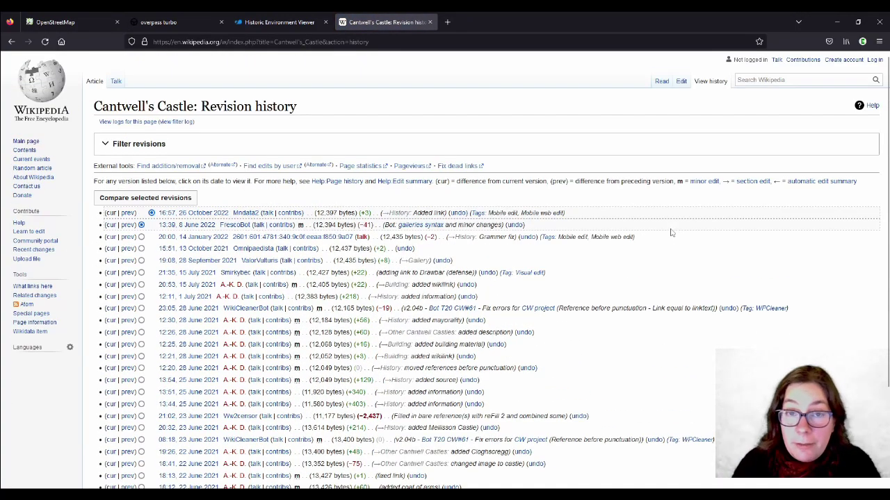
left_click(11, 41)
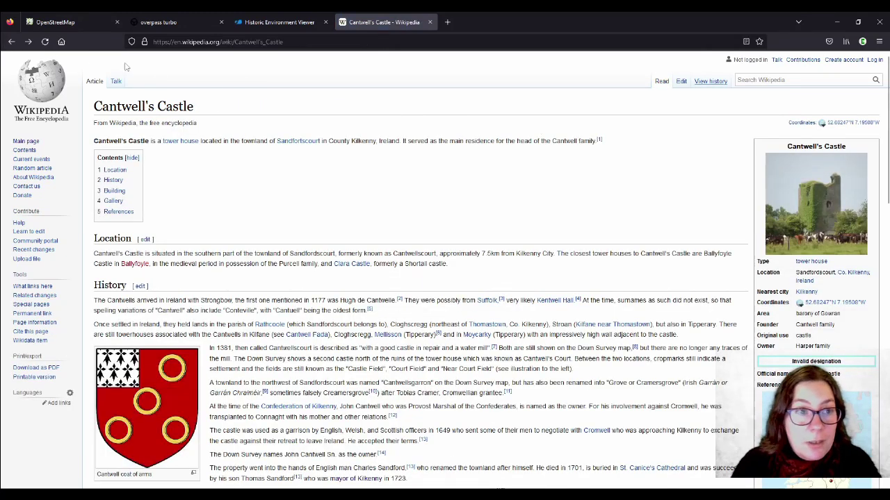
left_click_drag(202, 104, 89, 107)
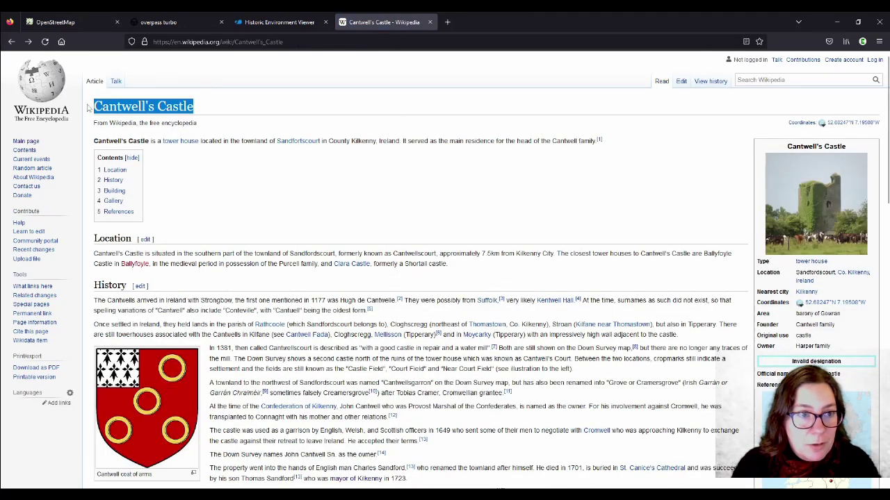
- Return to OpenStreetMap, set Castle Field's name:etymology:wikipedia value to "en:Cantwell's Castle" and deselect the field
type("name:e")
left_click(55, 21)
type("tymology:wikipedia")
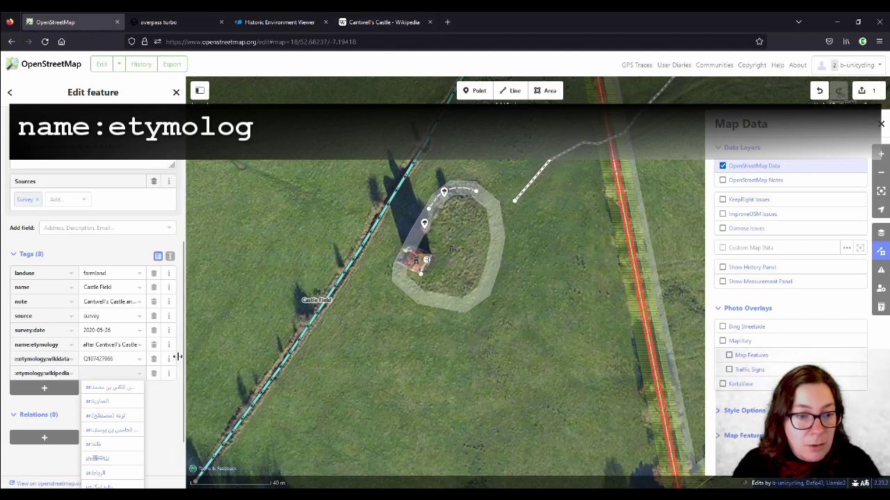
type("=en:Cantwell")
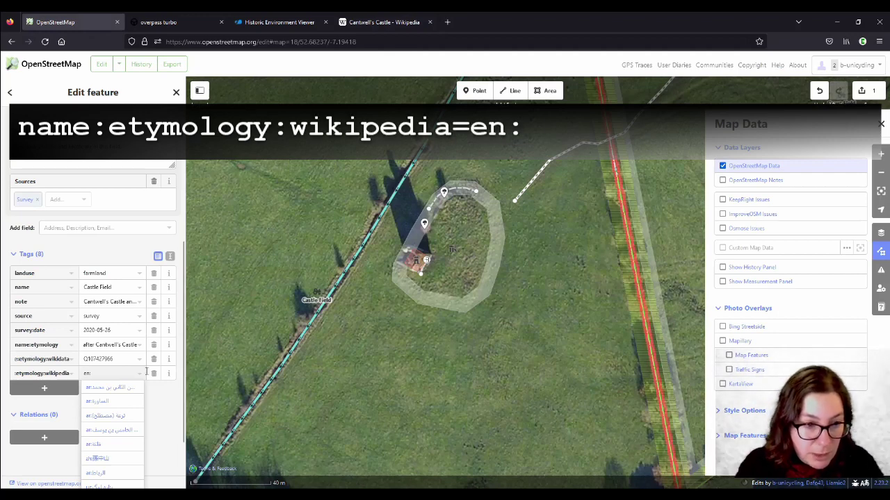
type("'s Castle")
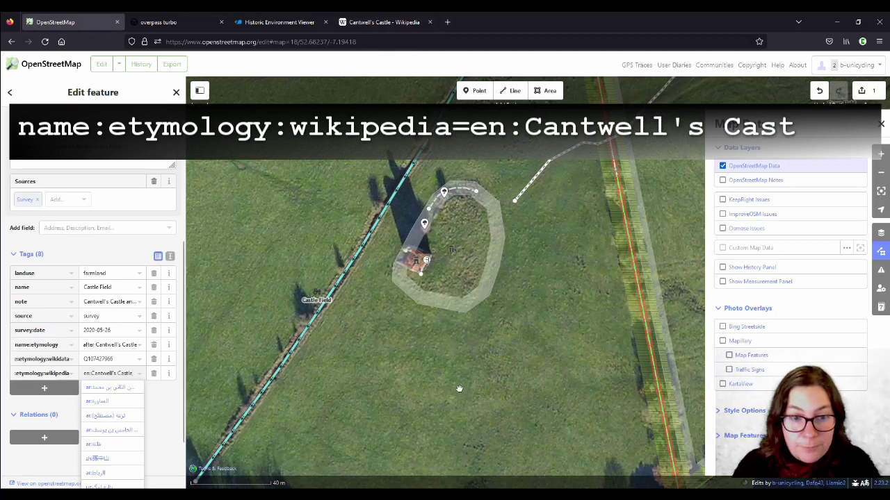
left_click(458, 388)
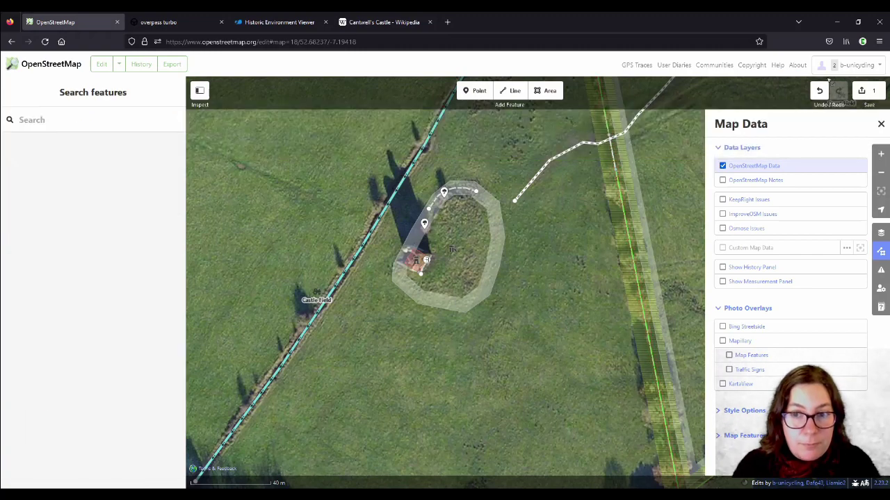
- Upload the Castle Field edit with the changeset comment "added #etymology"
left_click(868, 91)
type("added #etymology")
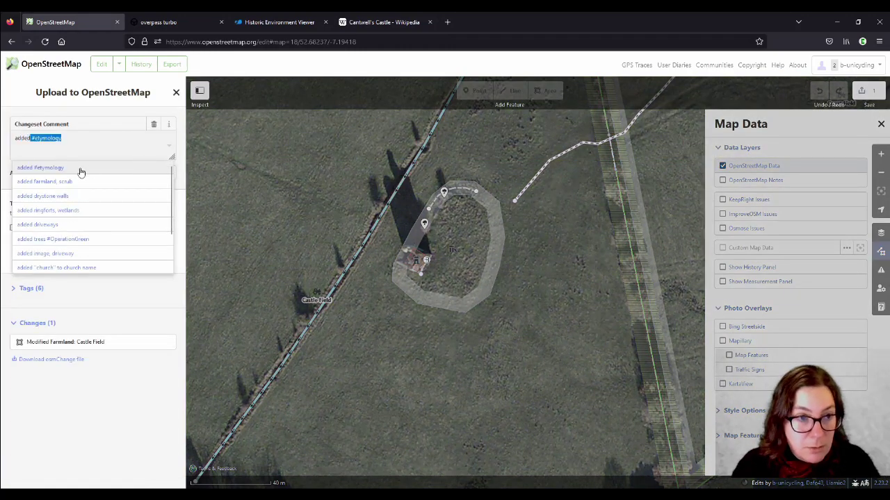
left_click(82, 171)
left_click(132, 298)
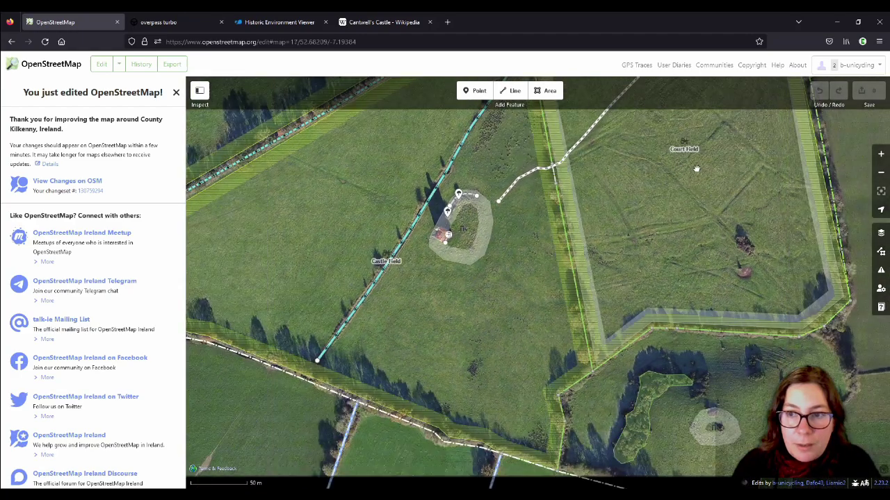
- Examine the archaeological site outline around Court Field, its tags, and the neighbouring site to the south
left_click_drag(697, 168, 495, 297)
left_click_drag(586, 367, 553, 325)
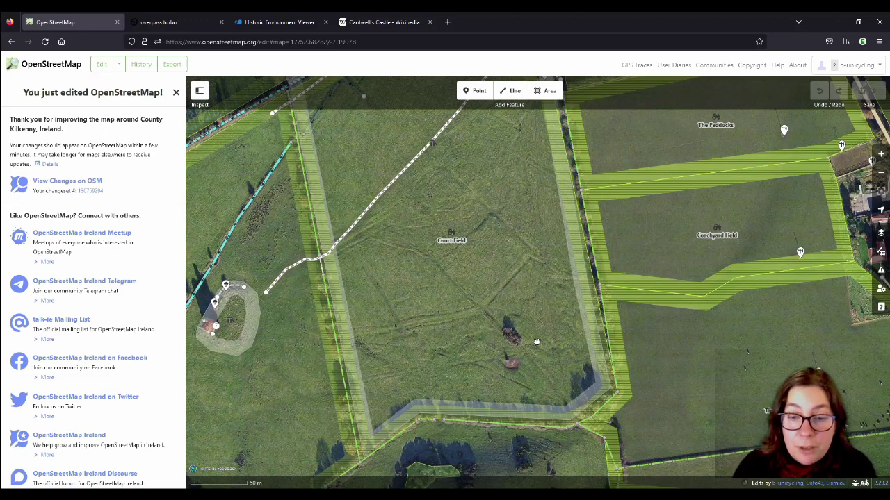
left_click(353, 342)
scroll(96, 355, "down", 5)
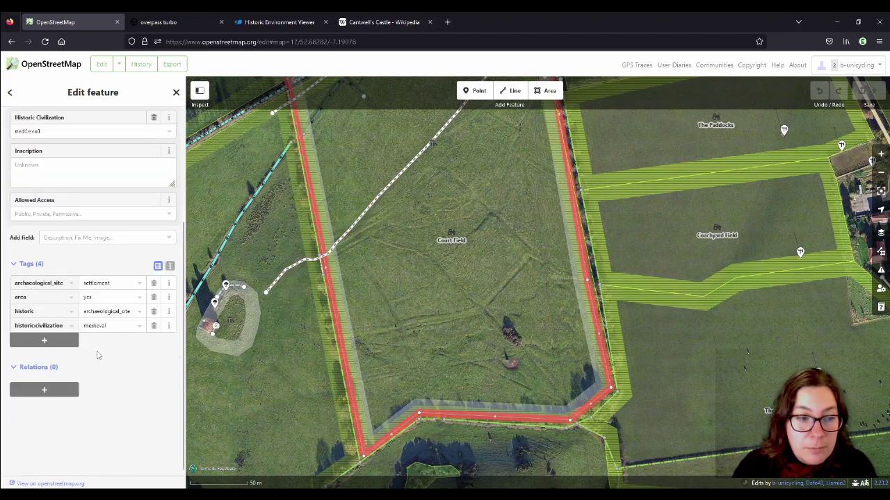
scroll(471, 314, "up", 1)
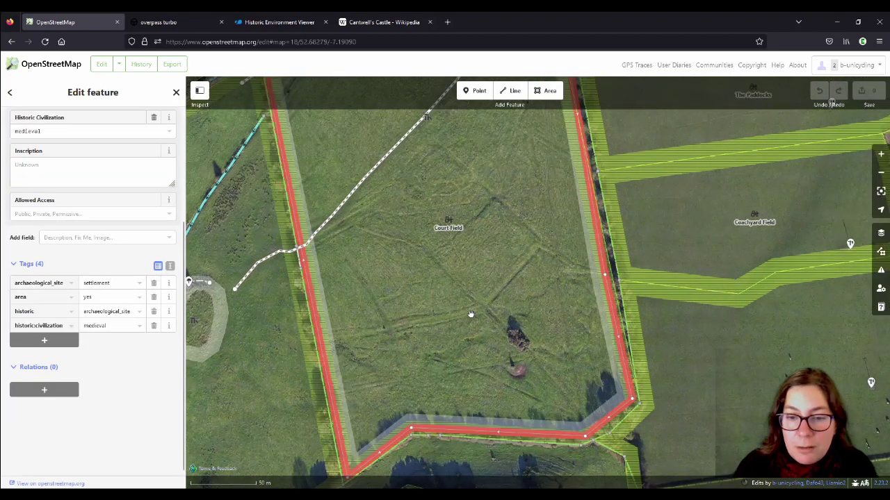
scroll(532, 285, "down", 1)
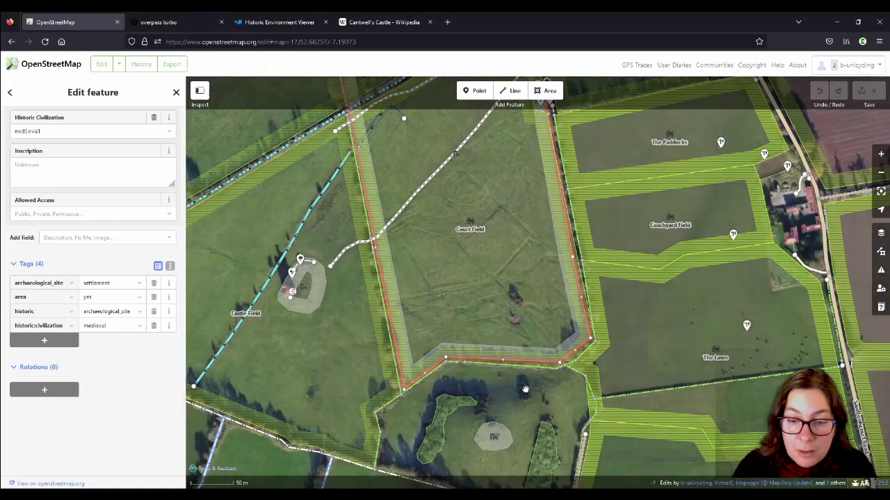
left_click_drag(525, 389, 460, 192)
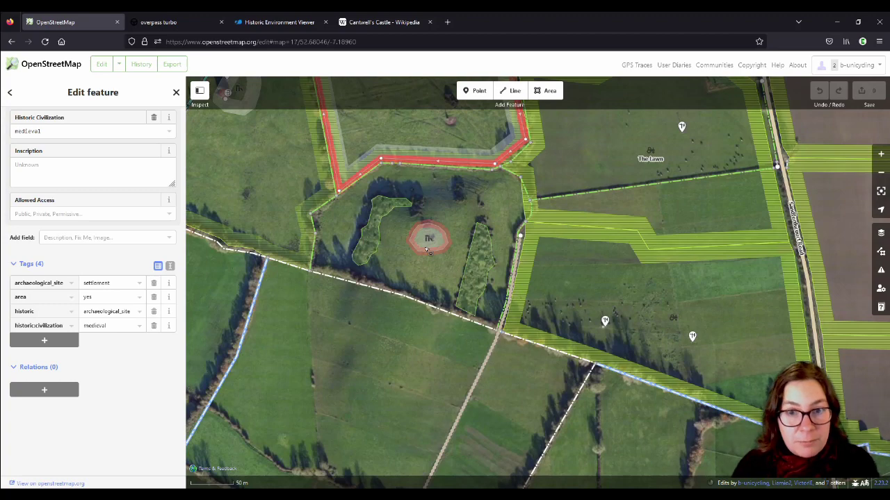
left_click_drag(450, 189, 514, 384)
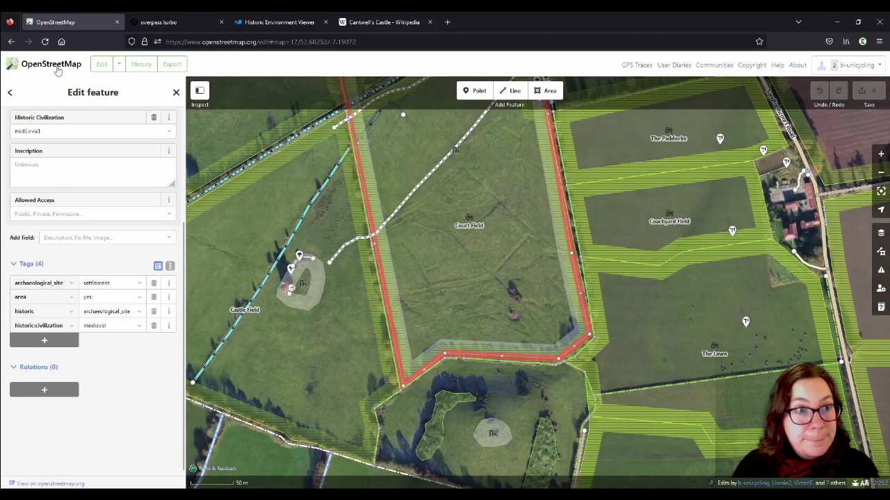
- Leave the editor and open the OpenStreetMap page of way 893314640
left_click(57, 70)
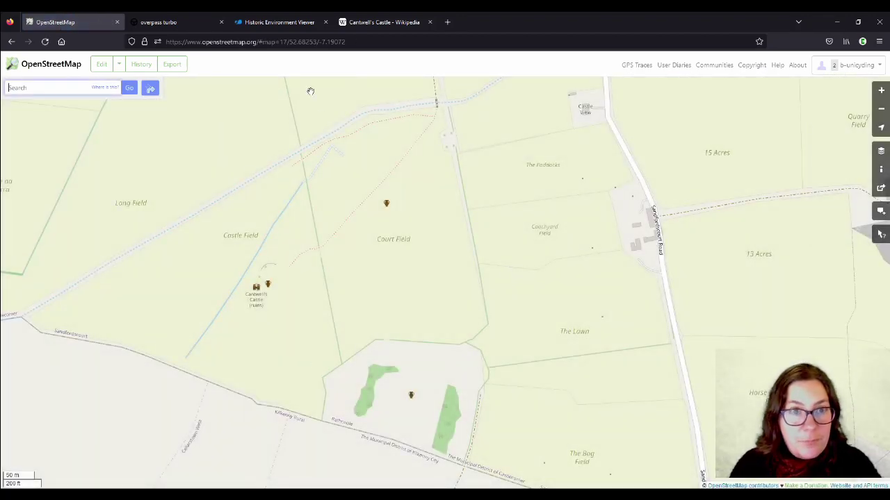
left_click(294, 41)
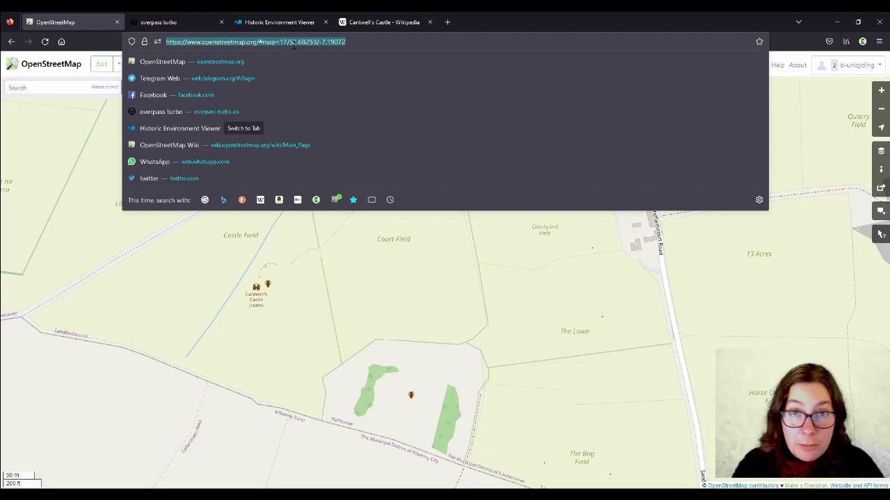
type("http://www.openstreetmap.org/way/893314640")
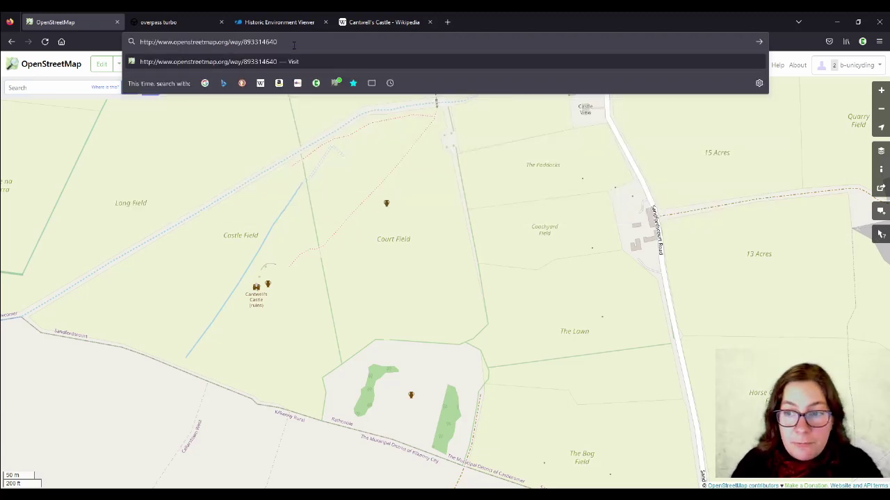
key("Return")
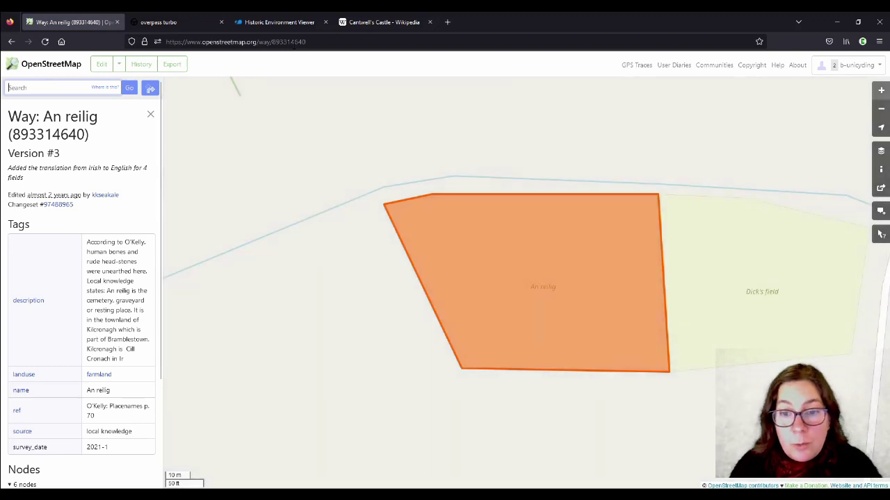
- Examine the An reilig field's description and the named fields around it, and open the field in the editor
scroll(417, 235, "down", 2)
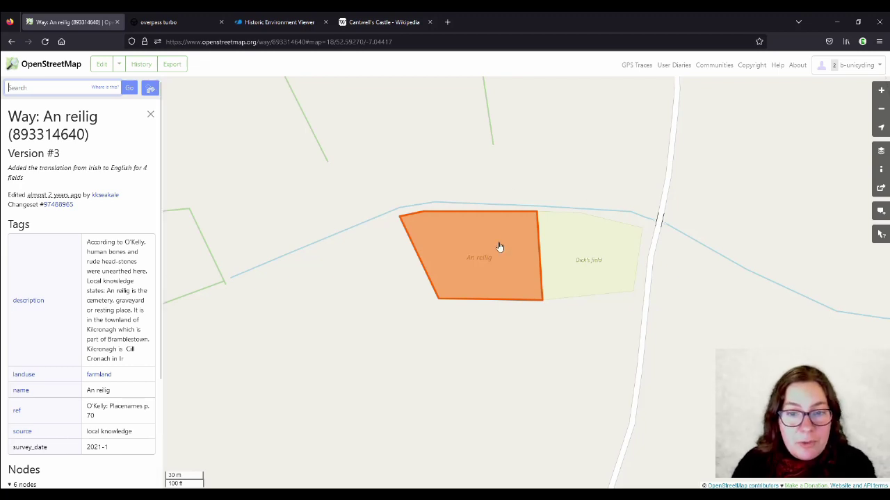
scroll(499, 247, "down", 1)
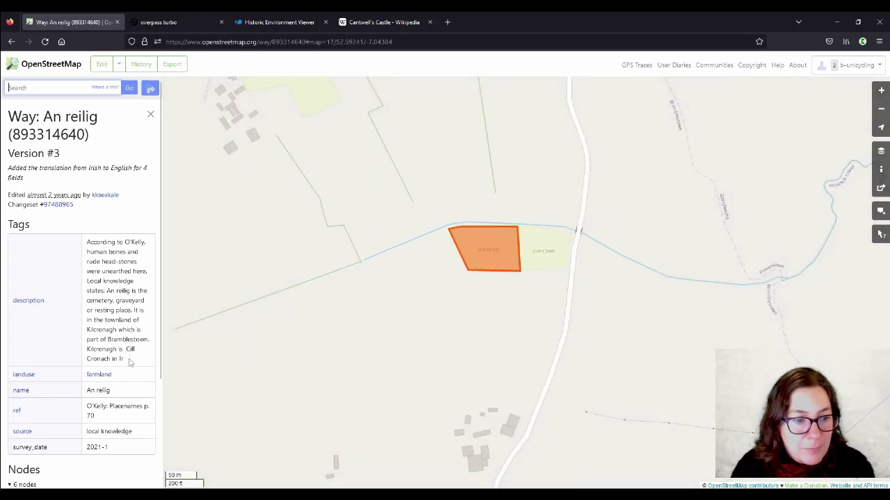
scroll(515, 259, "up", 1)
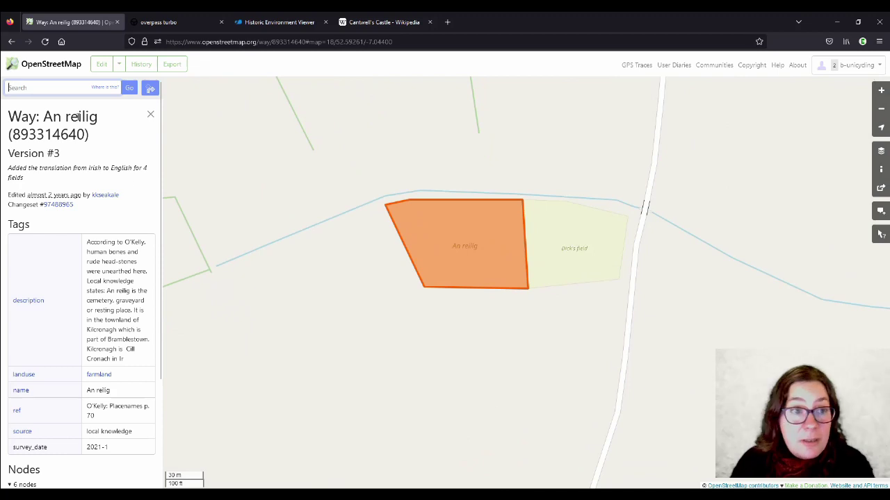
scroll(410, 204, "down", 2)
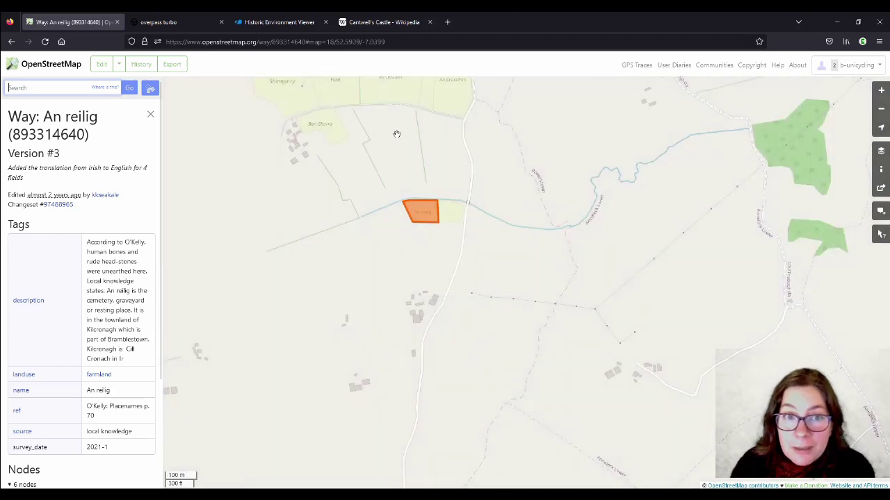
left_click_drag(396, 134, 439, 278)
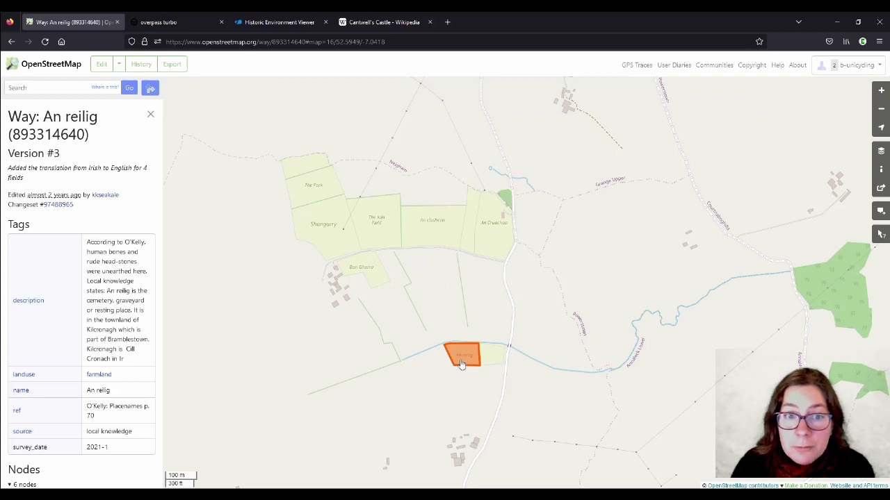
scroll(462, 364, "up", 1)
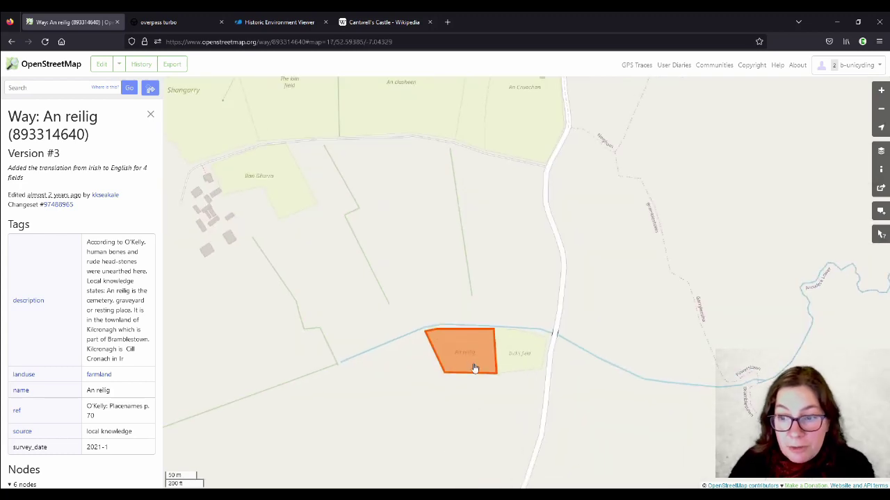
left_click(100, 65)
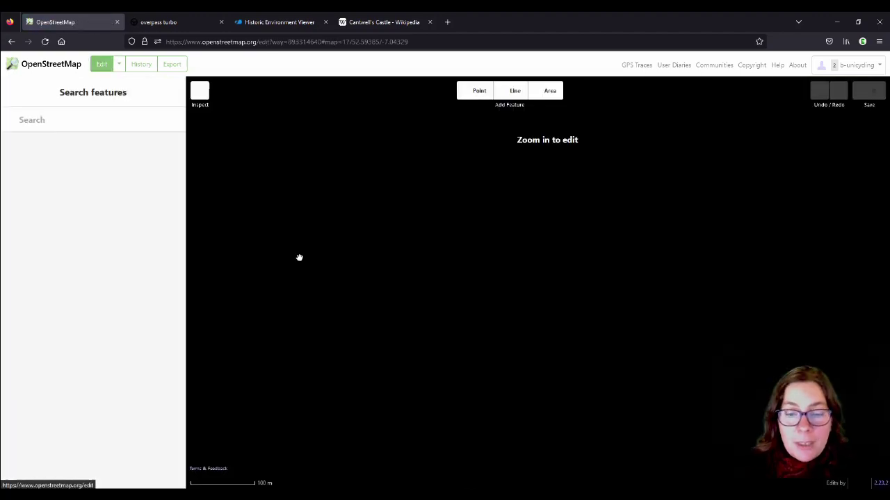
- Zoom to the An reilig field and enlarge its description box to read the full text
scroll(486, 404, "up", 2)
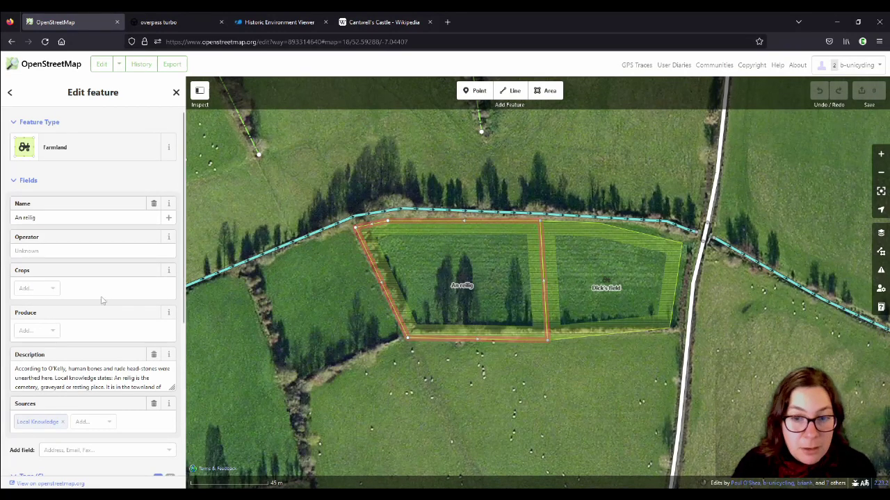
scroll(111, 289, "down", 3)
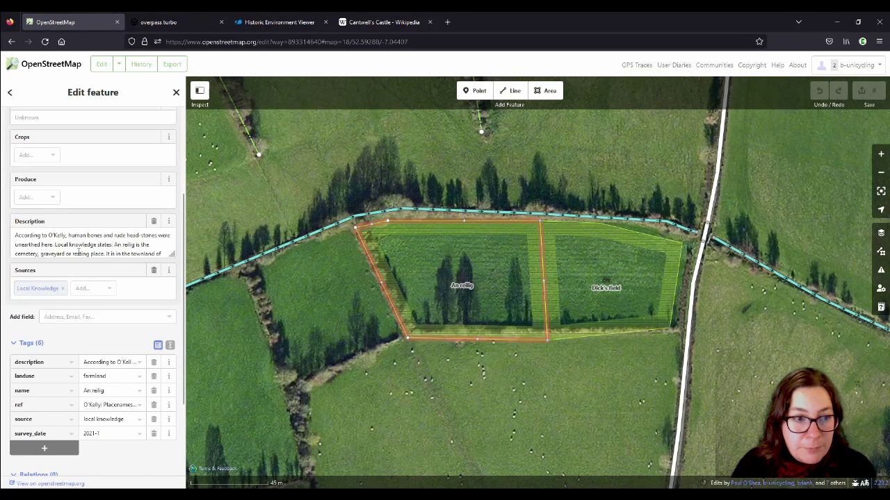
left_click_drag(172, 257, 177, 293)
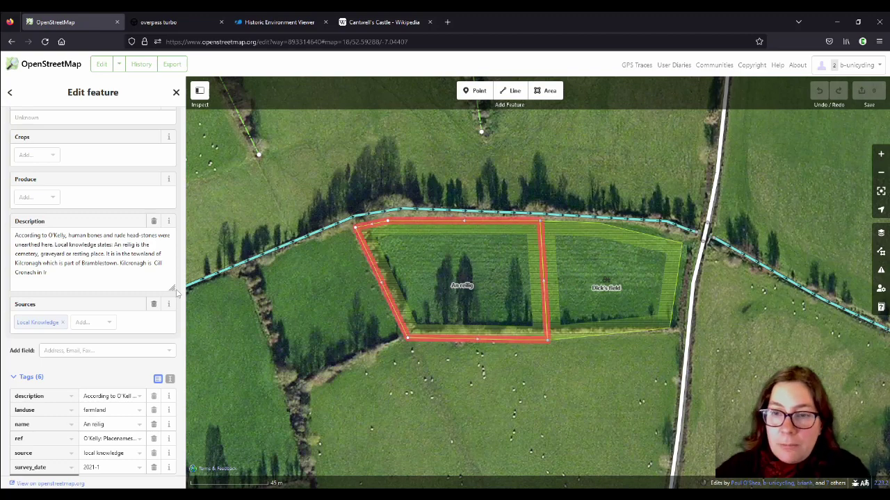
- Compare the An reilig area on the Ireland British War Office 1:25k GSGS 3906 background with the Esri World Imagery (Clarity) Beta background
left_click(881, 233)
left_click(763, 311)
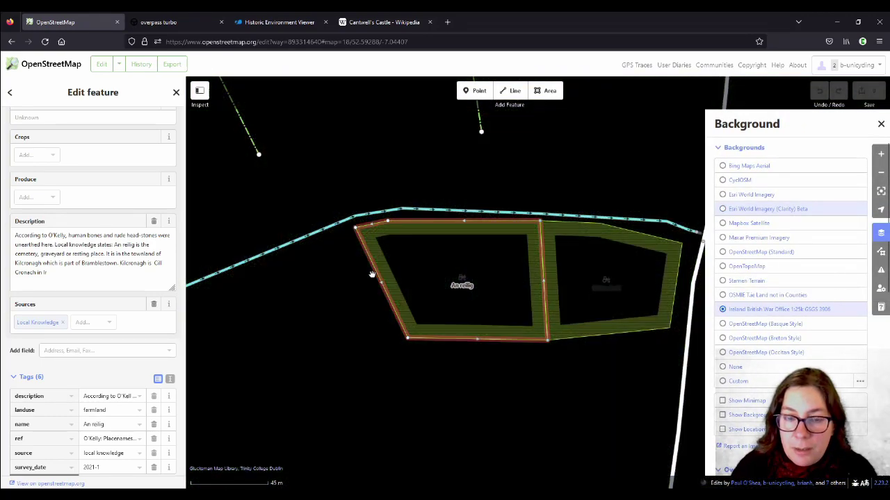
scroll(411, 288, "down", 2)
scroll(463, 327, "down", 2)
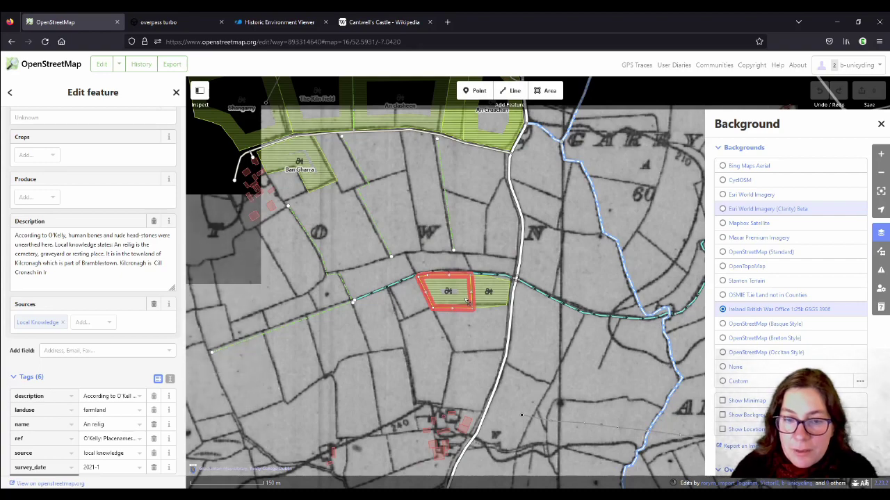
scroll(468, 302, "up", 1)
scroll(468, 302, "up", 2)
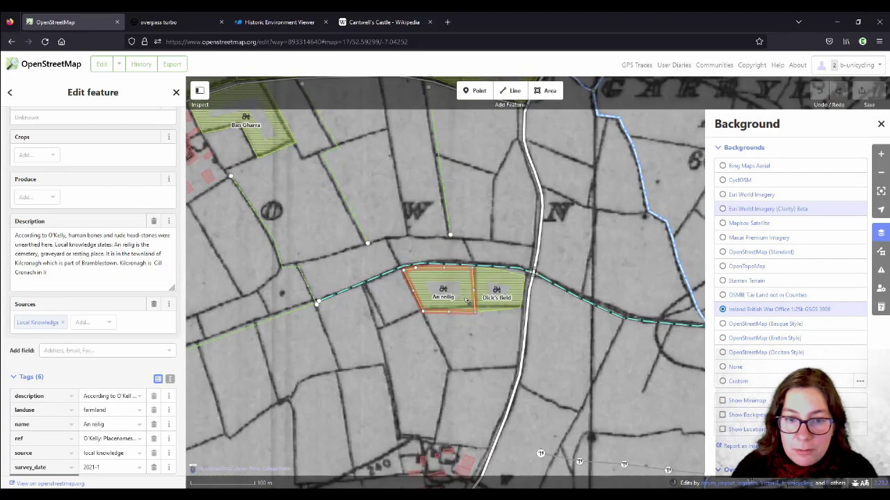
left_click(763, 209)
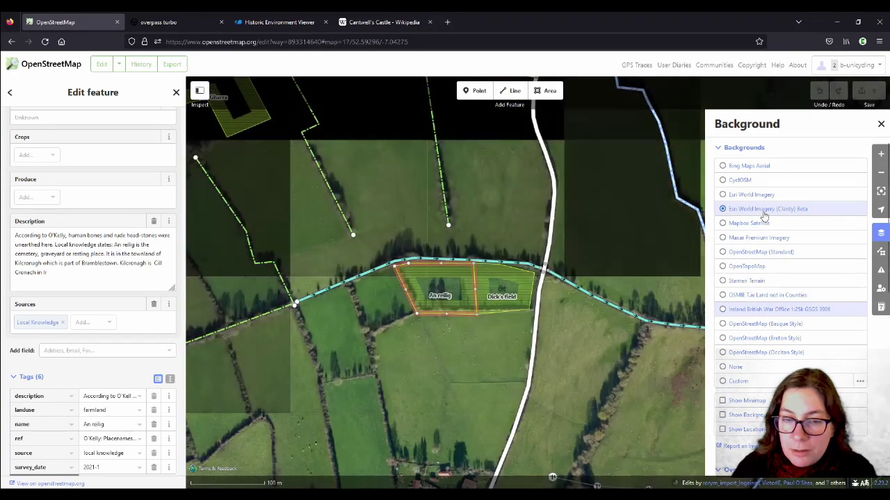
key("plus")
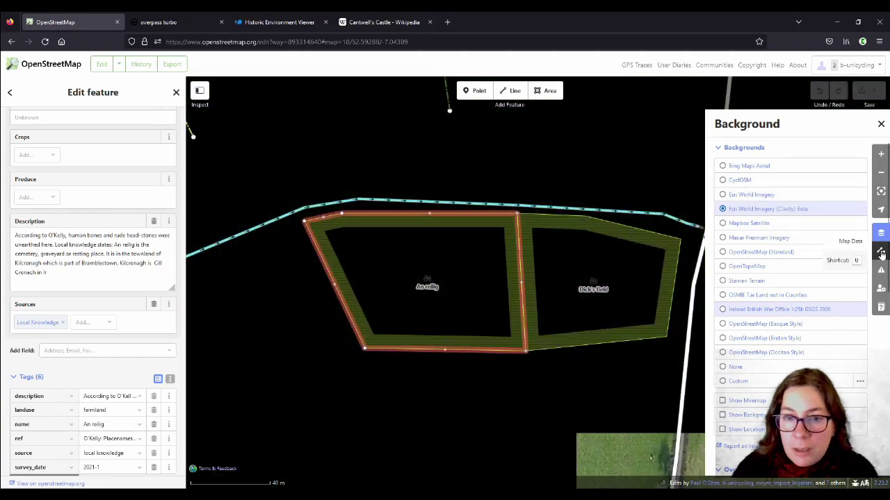
- Hide the OpenStreetMap data to examine the bare imagery of An reilig and Dick's field, and show the data again
left_click(881, 251)
left_click(723, 167)
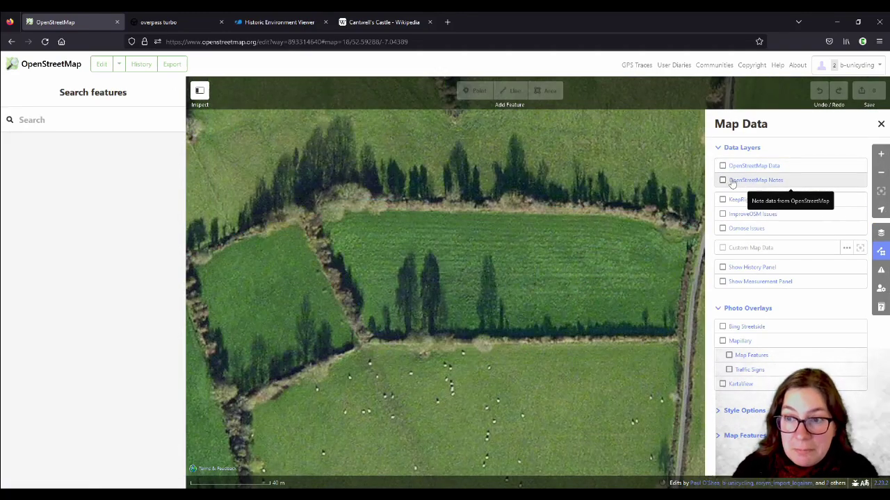
left_click(723, 167)
scroll(398, 230, "down", 3)
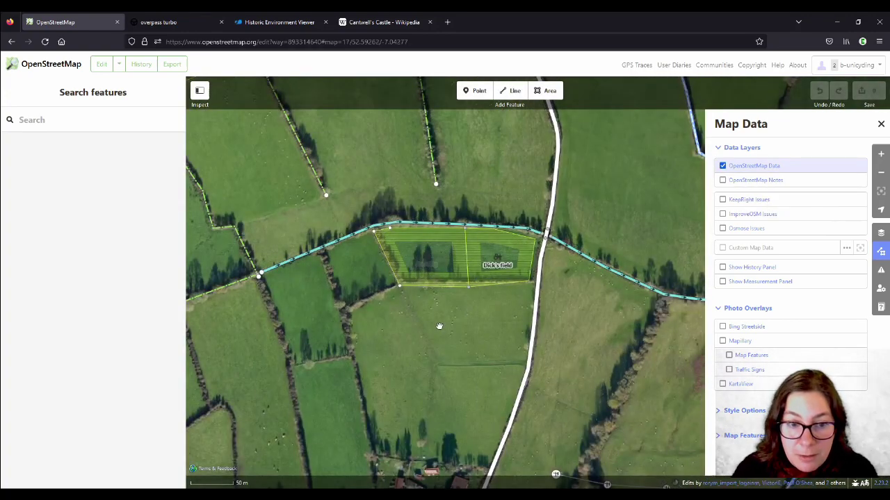
- Rename the An reilig field's survey_date key to survey:date and add a name:etymology tag
left_click(381, 290)
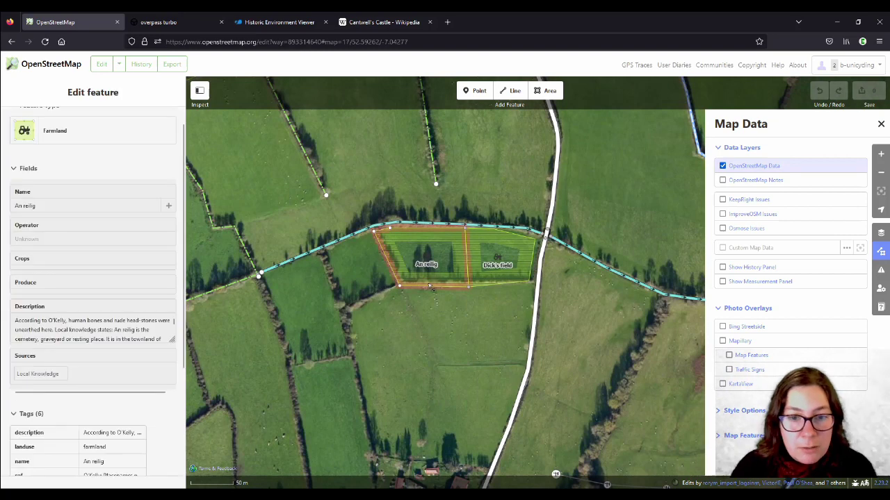
scroll(80, 335, "down", 4)
left_click(45, 388)
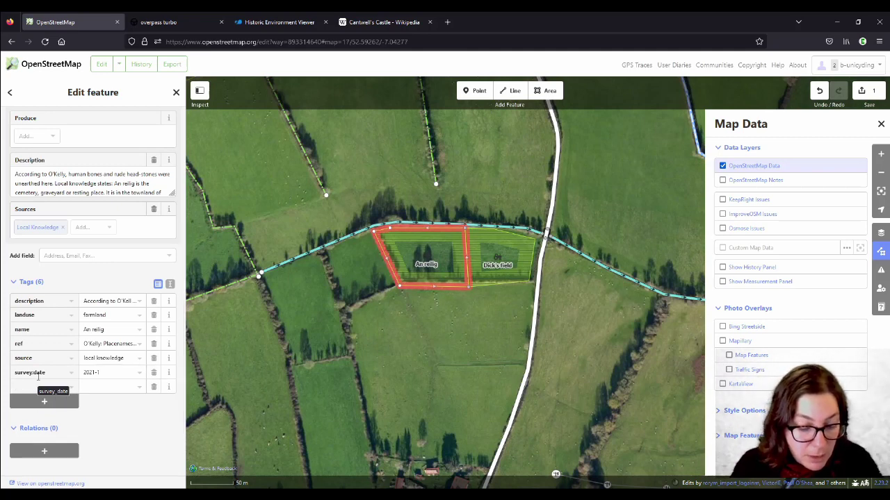
type(":e")
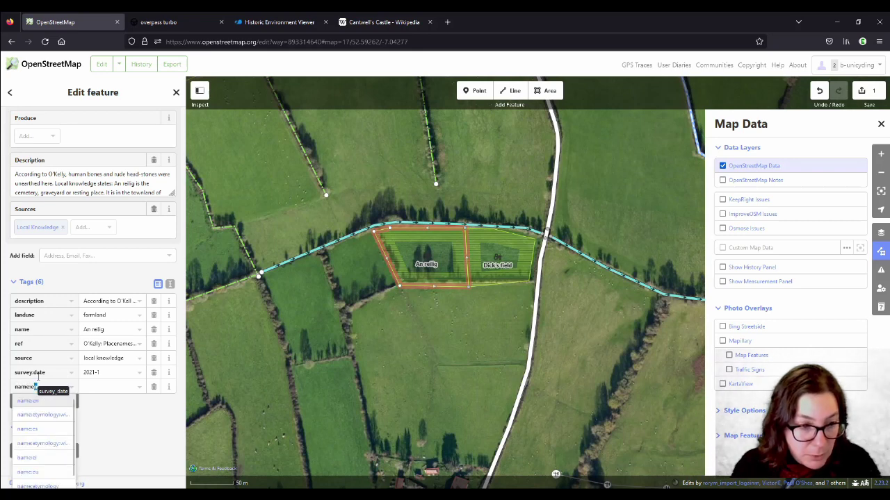
type("t")
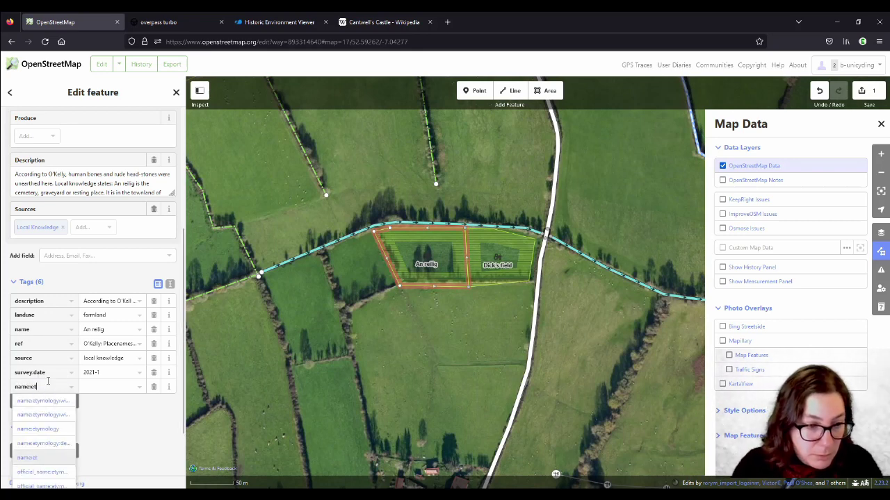
left_click(52, 430)
- Set An reilig's name:etymology value to "after bones and headstones found in the field, presumption it was a graveyard"
left_click(101, 387)
type("af")
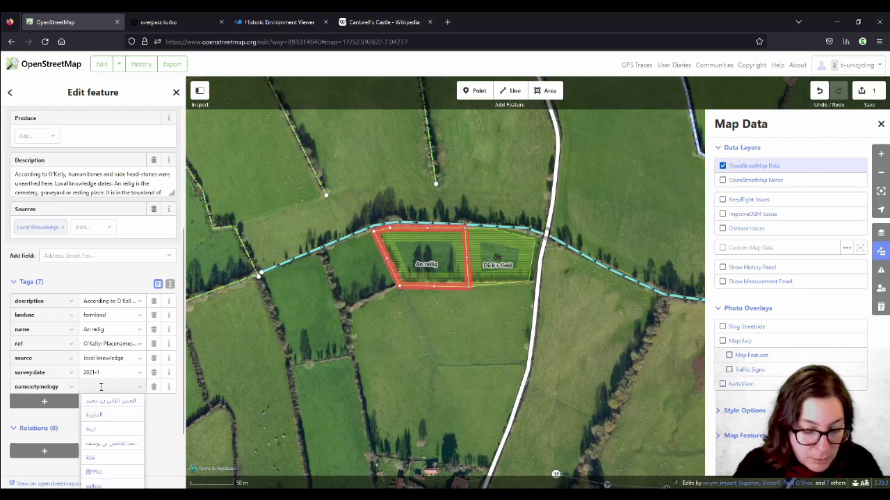
type("ter b")
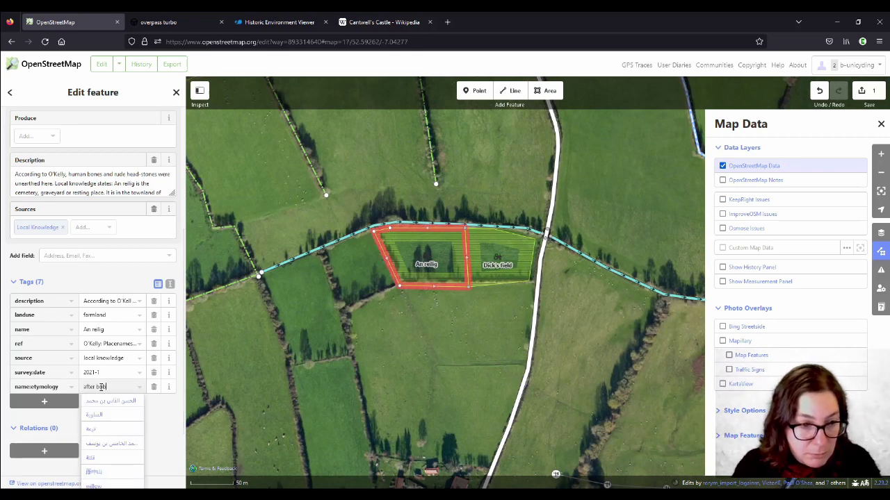
type("ones and head")
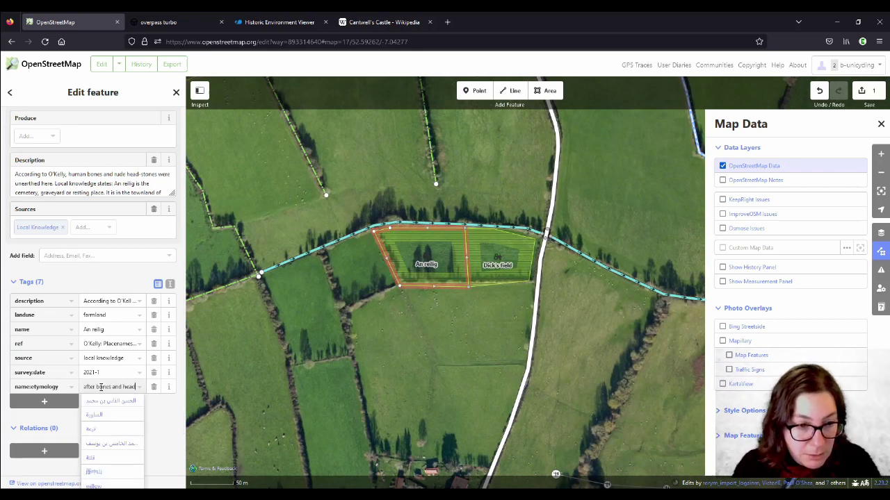
type("stones found i")
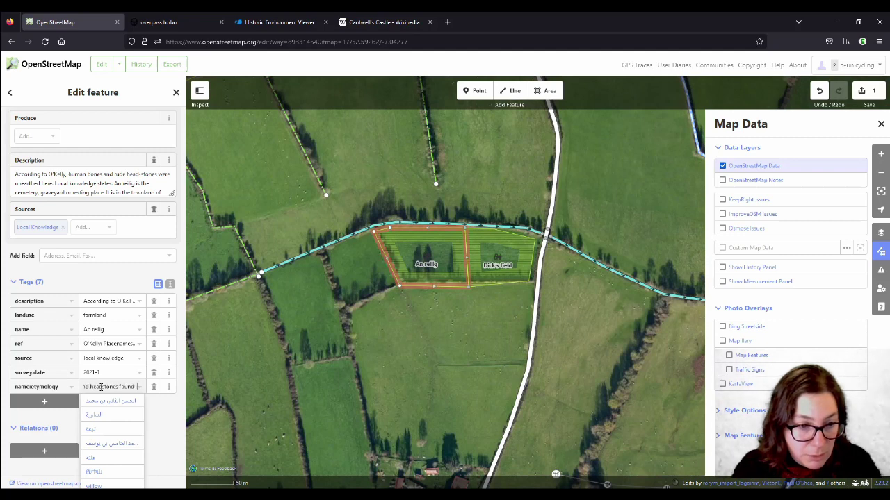
type("n the field, presu")
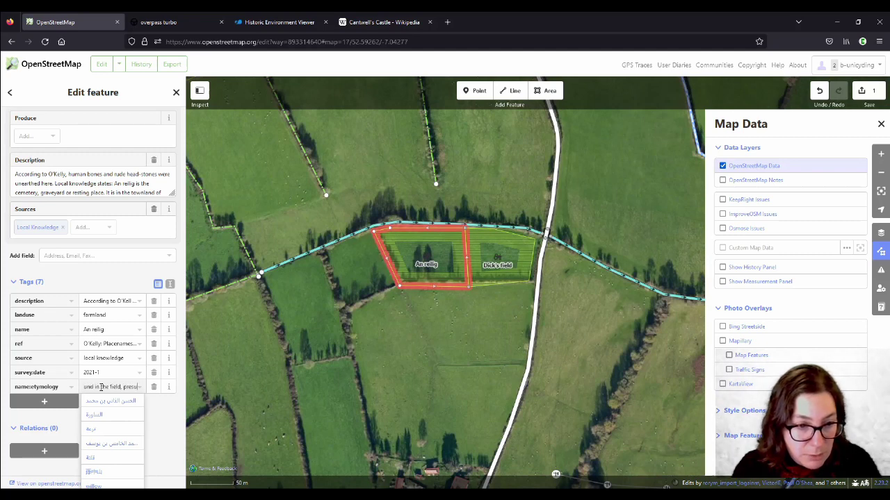
type("mption i")
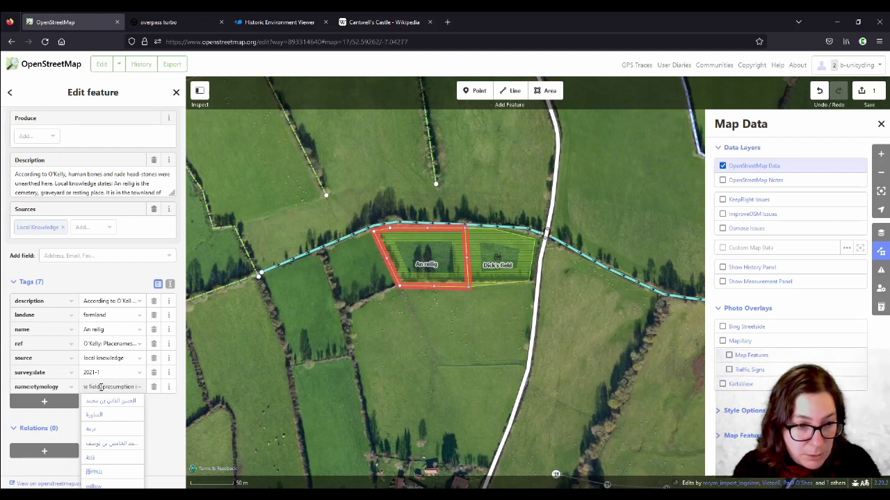
type("t was a graveyard")
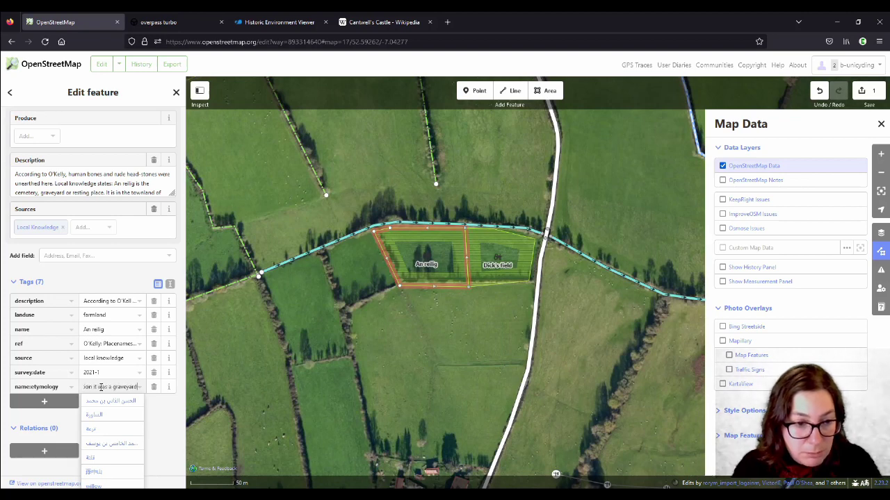
key("Left")
key("Left")
key("Left")
key("Left")
key("Left")
key("Left")
key("Left")
key("Left")
key("Left")
key("Left")
key("Left")
key("Left")
key("Left")
key("Left")
key("Left")
key("Left")
key("Left")
key("Left")
key("Left")
key("Left")
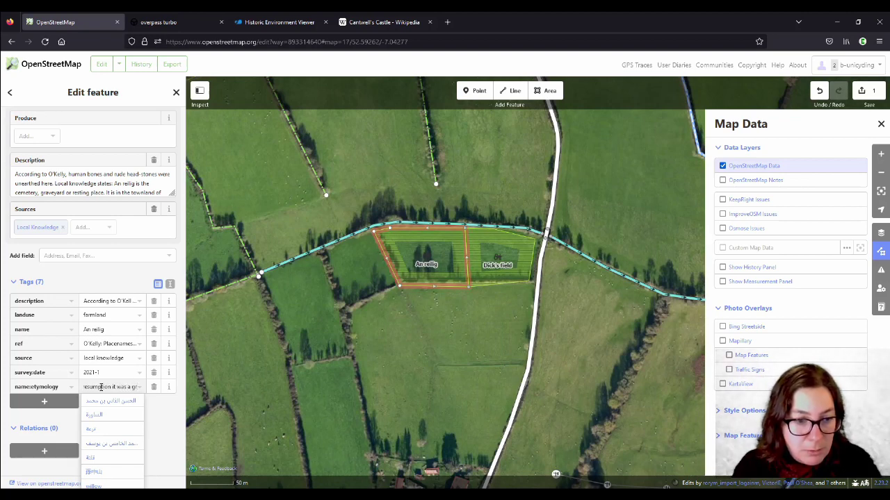
key("Right")
key("Right")
key("Right")
key("Right")
key("Right")
key("Right")
key("Right")
key("Right")
key("Right")
key("Right")
key("Right")
key("Right")
key("Right")
key("Right")
key("Right")
key("Right")
key("Right")
key("Right")
key("Right")
key("Right")
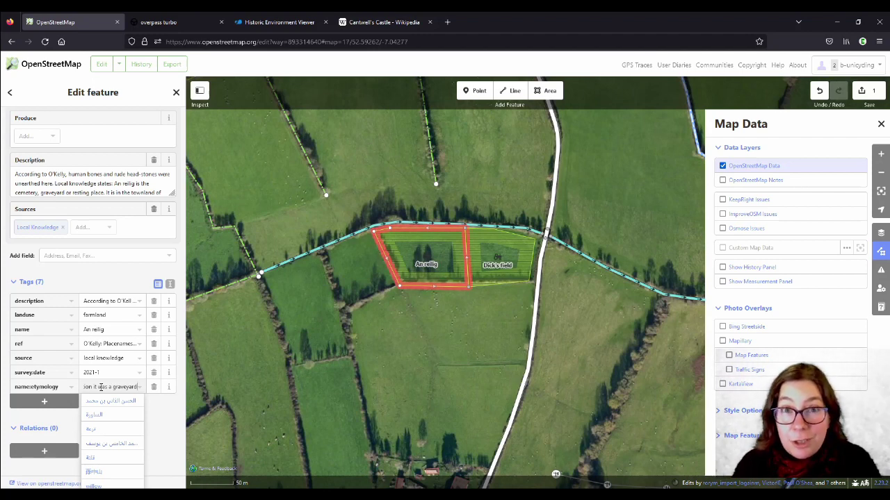
left_click(157, 410)
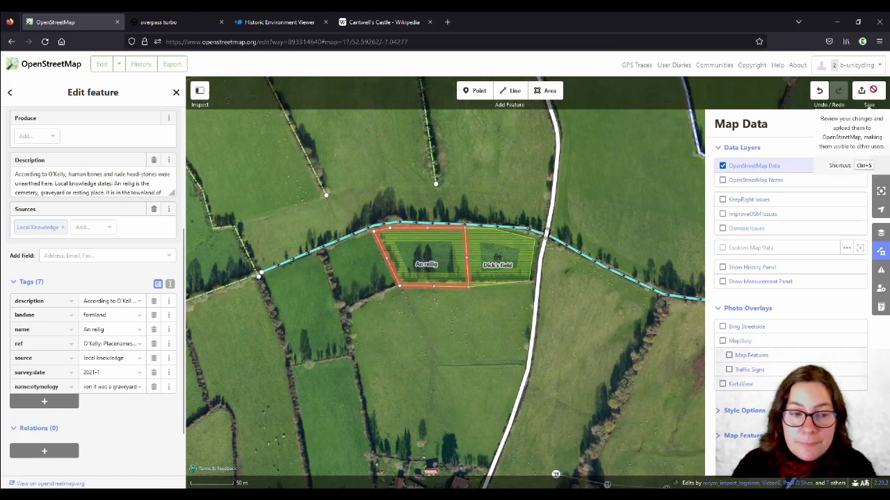
- Upload the An reilig edit to OpenStreetMap with a suggested changeset comment
left_click(873, 91)
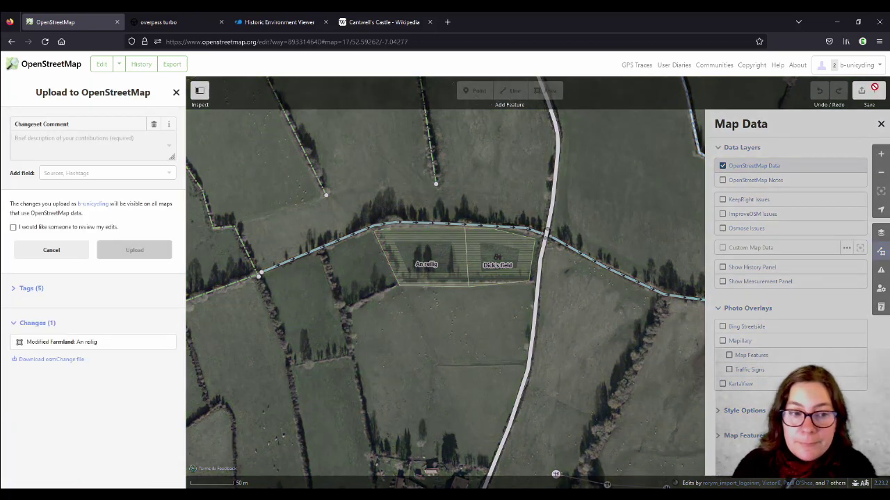
left_click(82, 149)
left_click(61, 170)
left_click(136, 300)
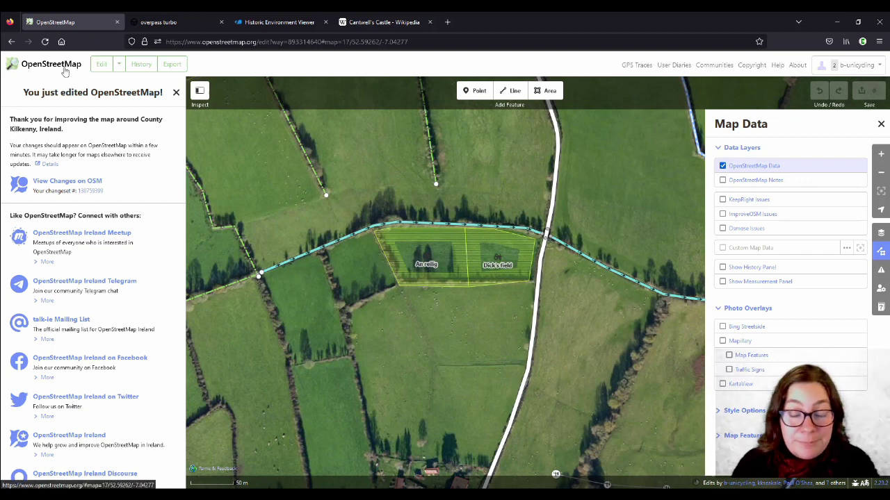
- Switch to the Historic Environment Viewer and search for the townland Bramblestown, Kilkenny
left_click(272, 24)
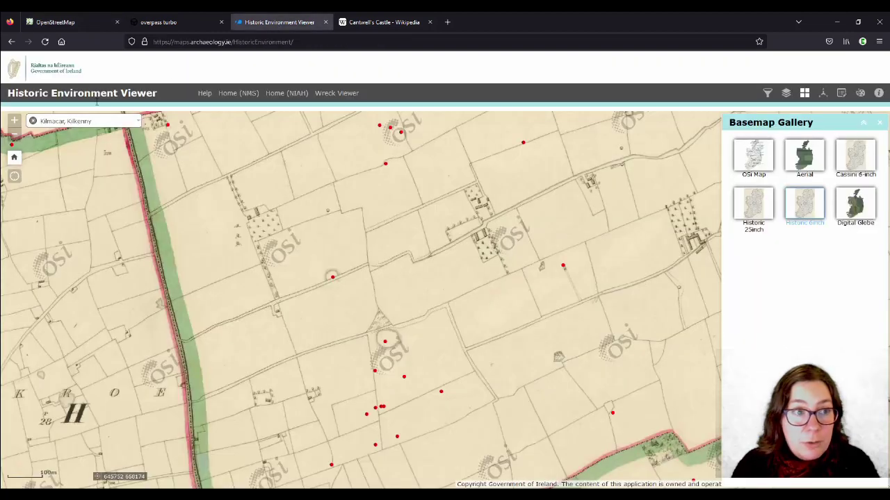
left_click_drag(101, 122, 26, 125)
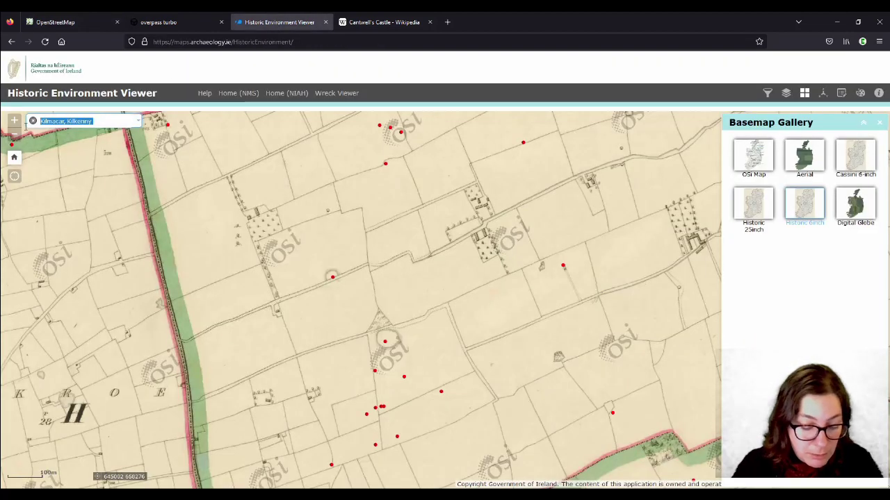
type("Bramnb")
key("BackSpace")
key("BackSpace")
type("blestown")
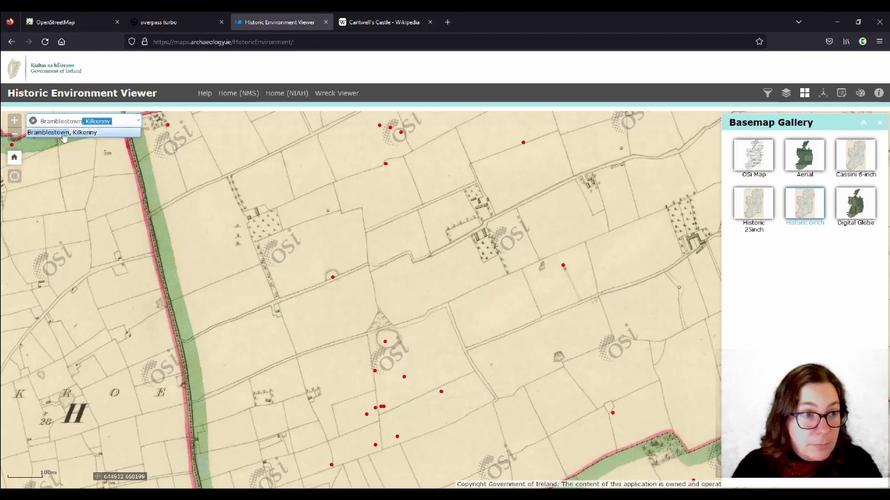
left_click(61, 134)
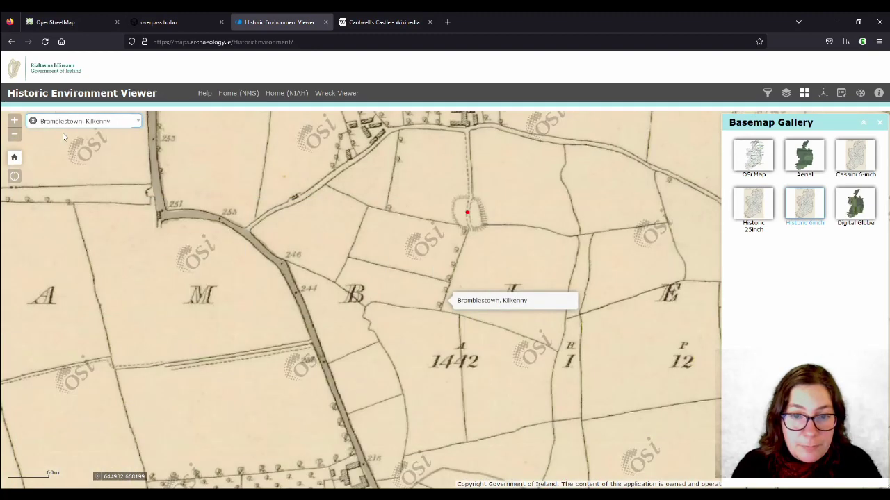
- Show the Digital Globe basemap and look for recorded monuments around An reilig, comparing field shapes with the OpenStreetMap view
left_click(844, 202)
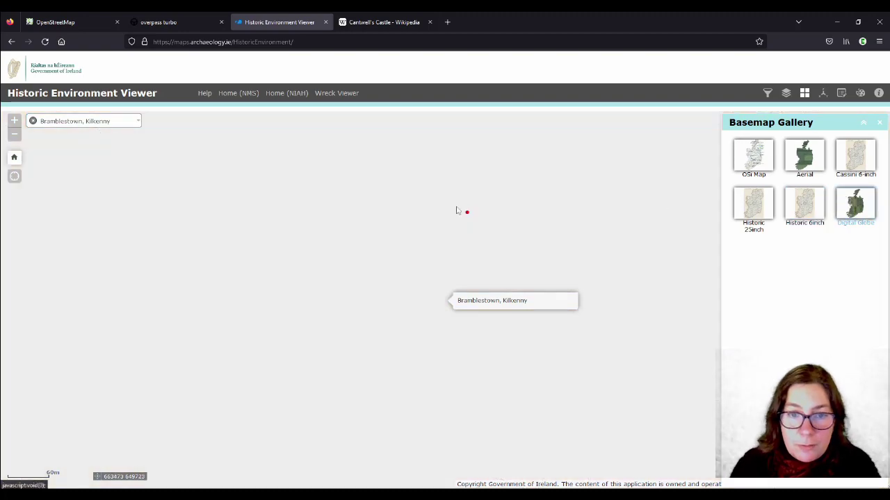
scroll(474, 184, "down", 1)
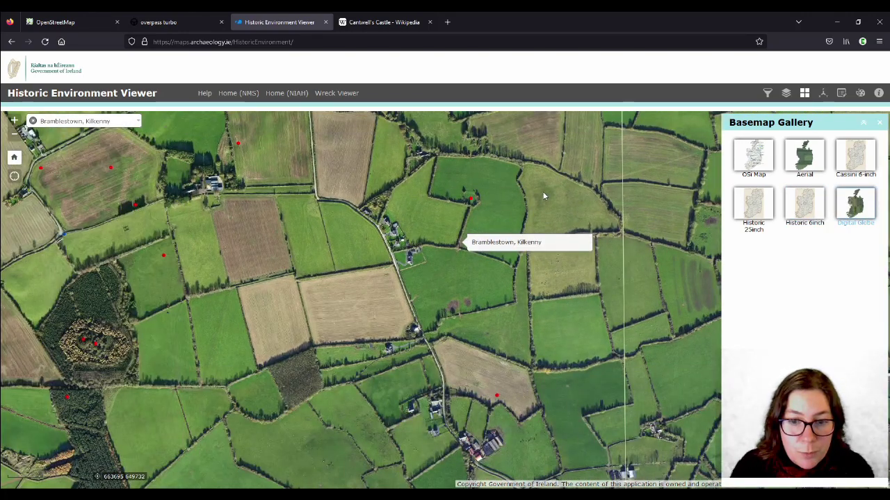
left_click(63, 22)
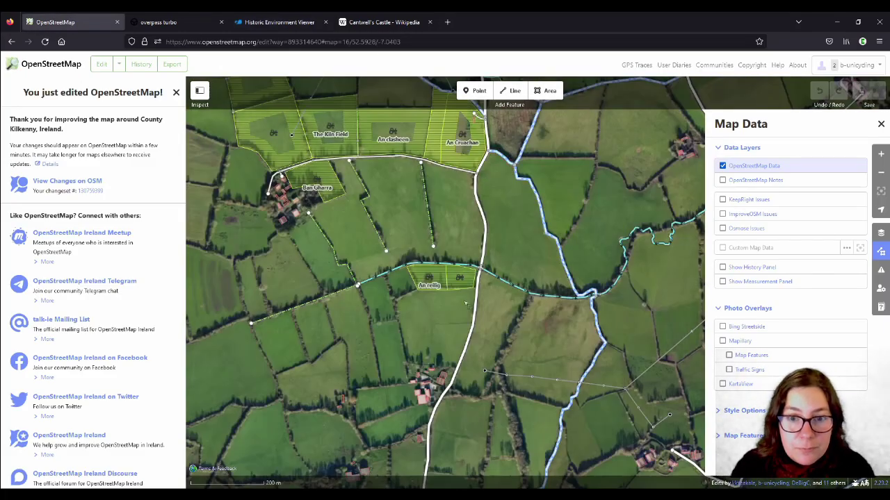
left_click(279, 22)
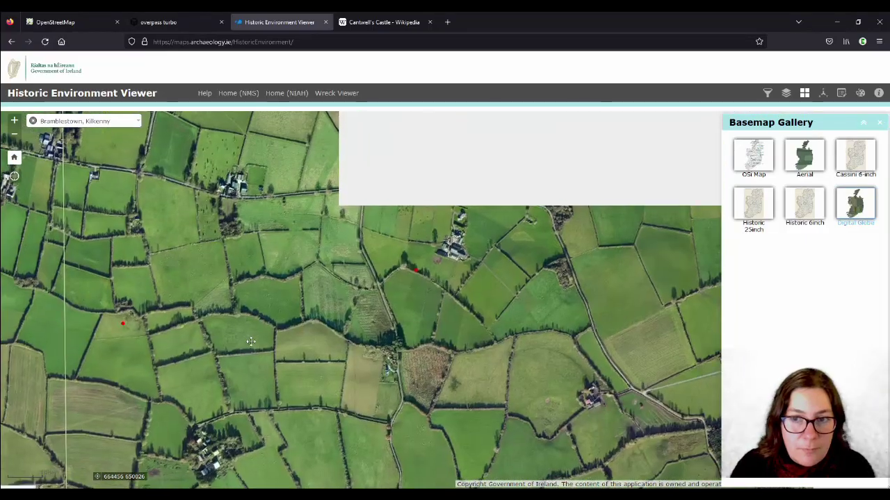
left_click_drag(251, 341, 324, 291)
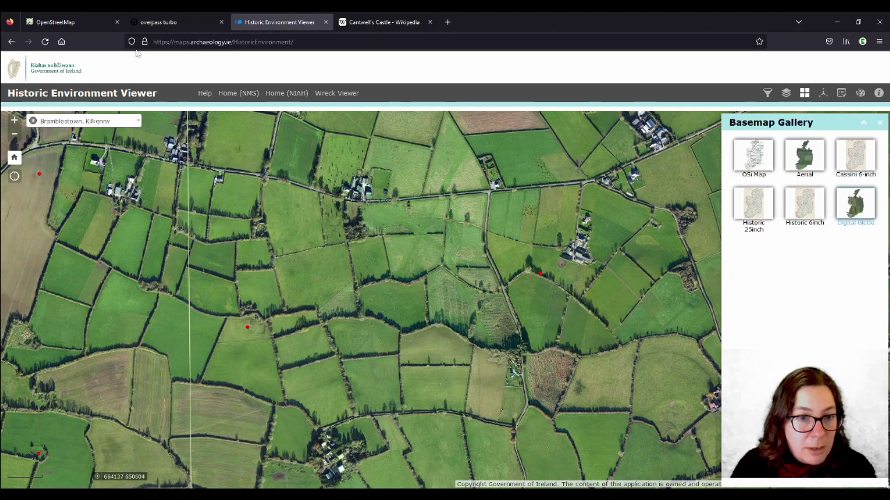
- Check the location of An reilig in OpenStreetMap and find the same field on the Historic Environment Viewer's satellite imagery
left_click(80, 25)
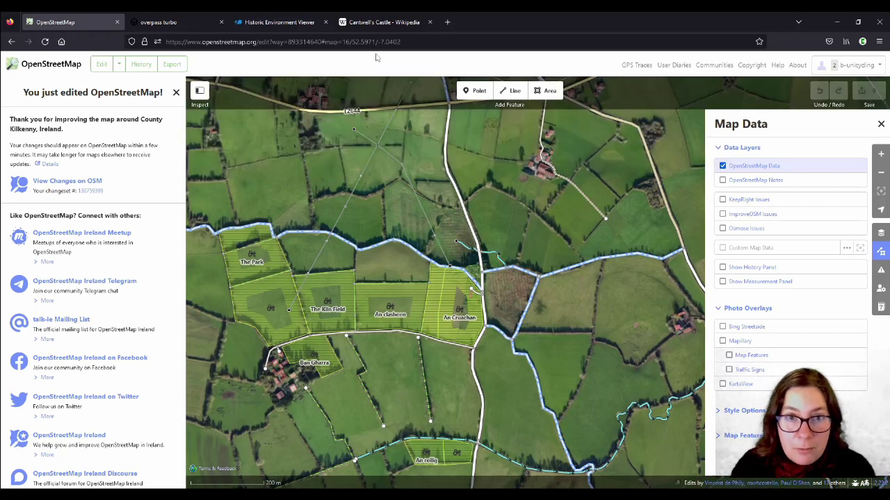
left_click(294, 24)
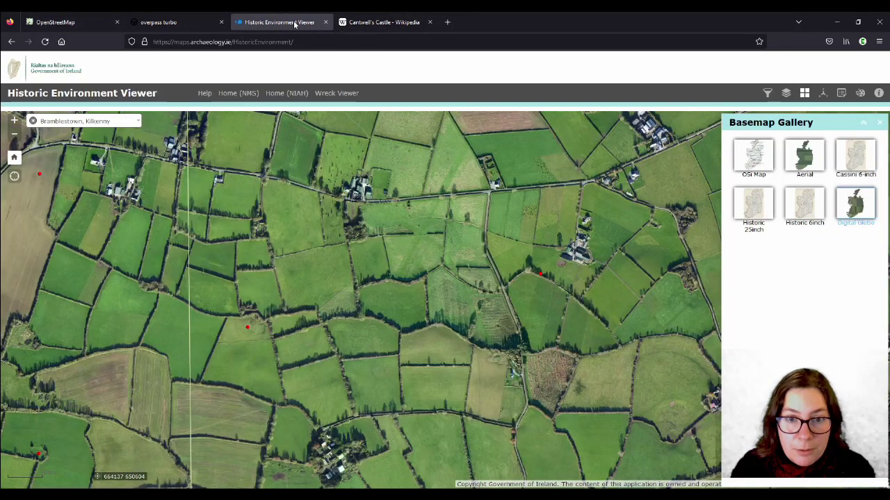
scroll(566, 376, "up", 1)
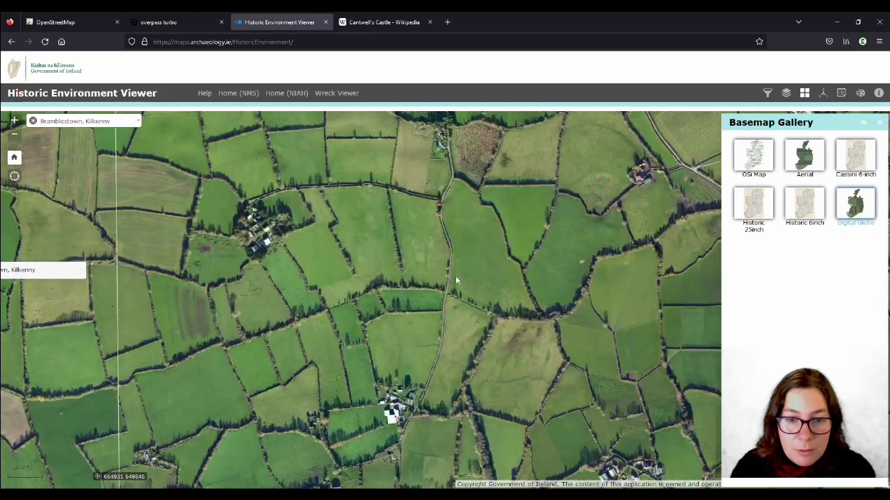
scroll(403, 299, "up", 2)
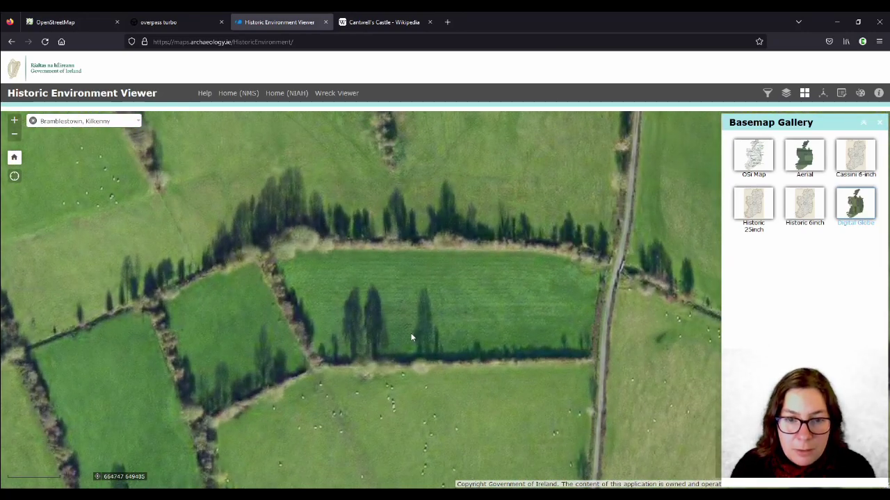
scroll(456, 307, "down", 2)
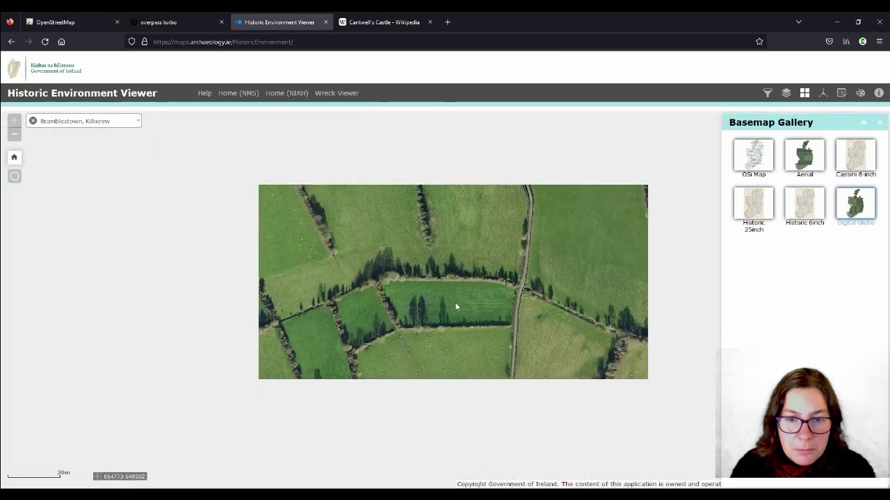
- Switch to OpenStreetMap and inspect the imagery of An reilig and Dick's field with the OpenStreetMap data layer temporarily hidden
left_click(71, 21)
left_click_drag(457, 455, 476, 264)
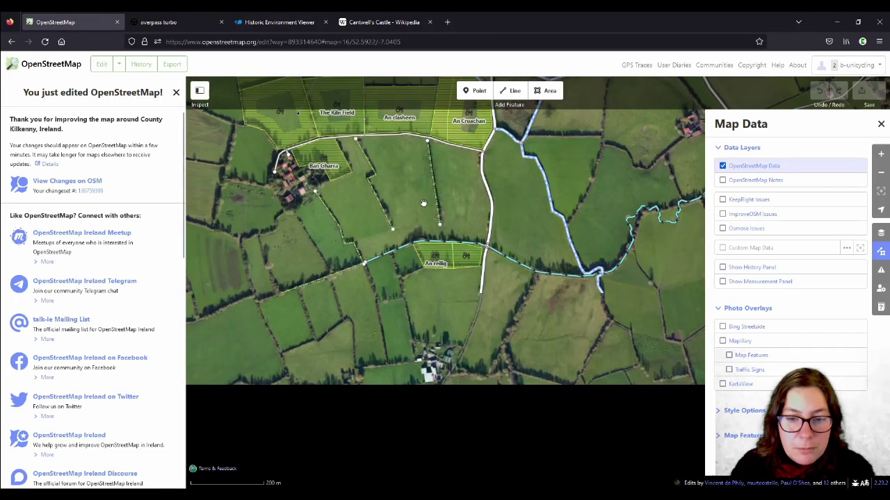
scroll(474, 267, "up", 2)
left_click(472, 269)
scroll(473, 270, "up", 2)
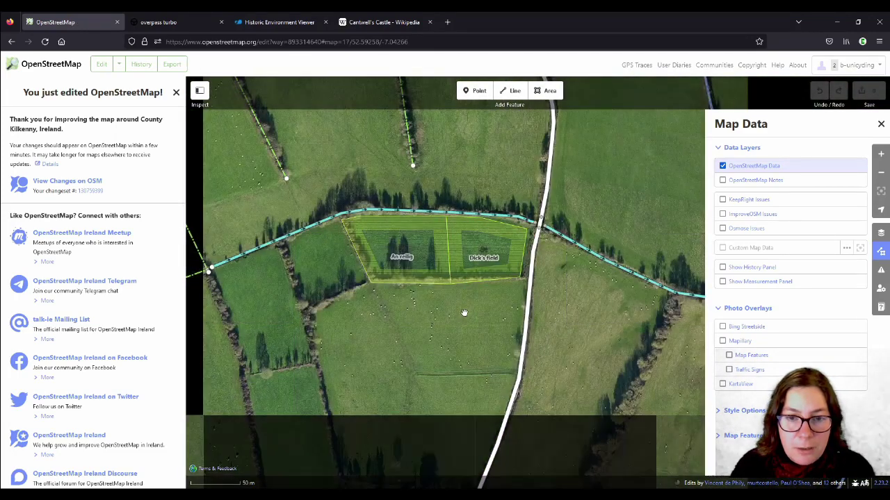
left_click(722, 167)
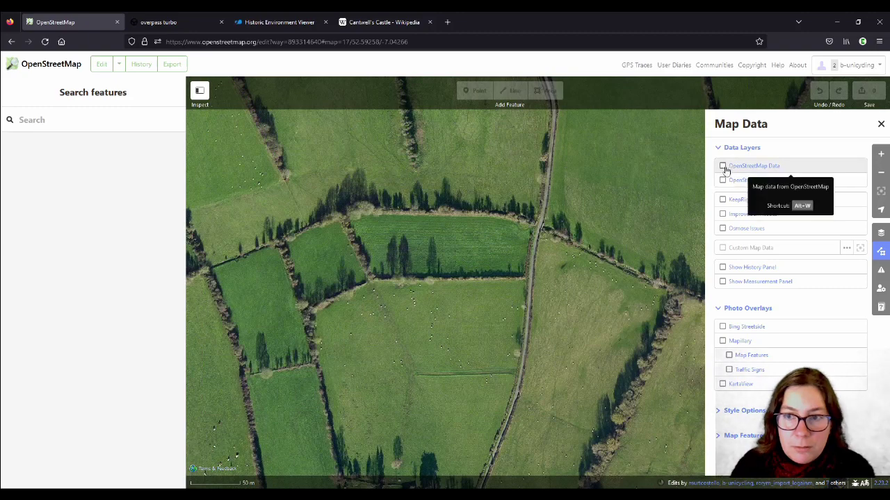
left_click(723, 167)
- Switch to the Historic Environment Viewer and examine the An reilig area on the Historic 25inch, Cassini 6-inch and Historic 6inch basemaps
left_click(282, 22)
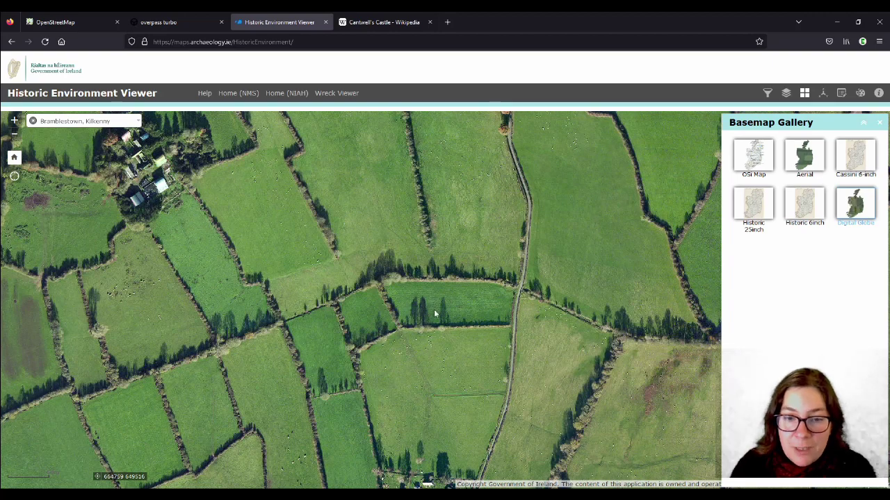
left_click_drag(466, 377, 443, 287)
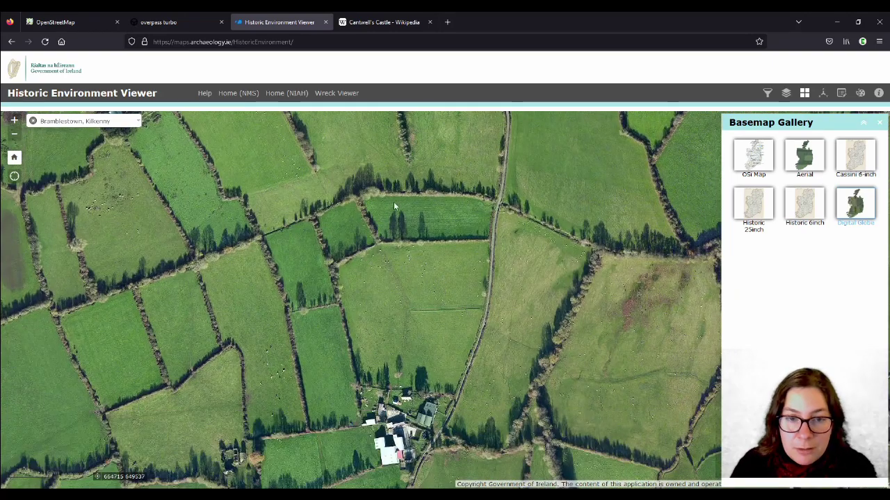
left_click(757, 205)
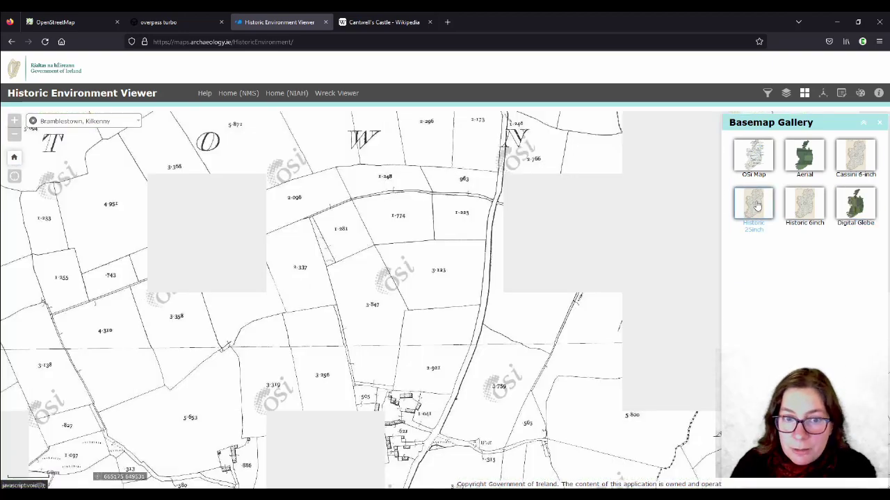
left_click(865, 156)
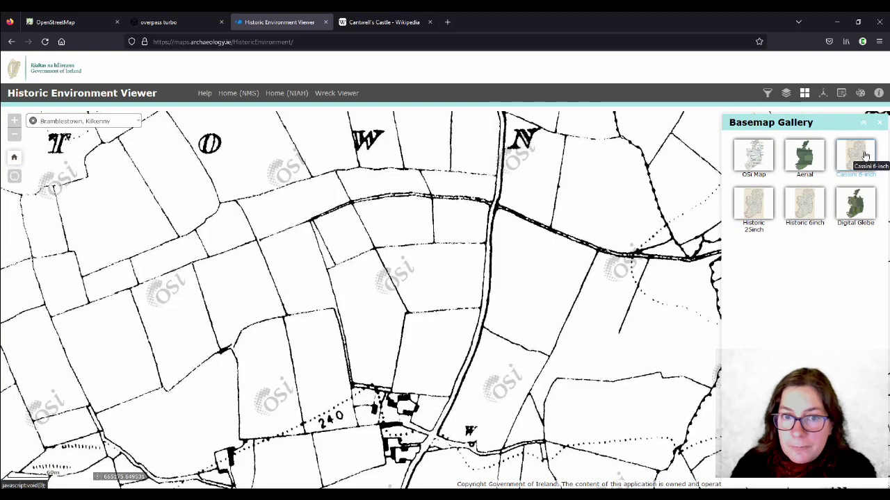
left_click(807, 207)
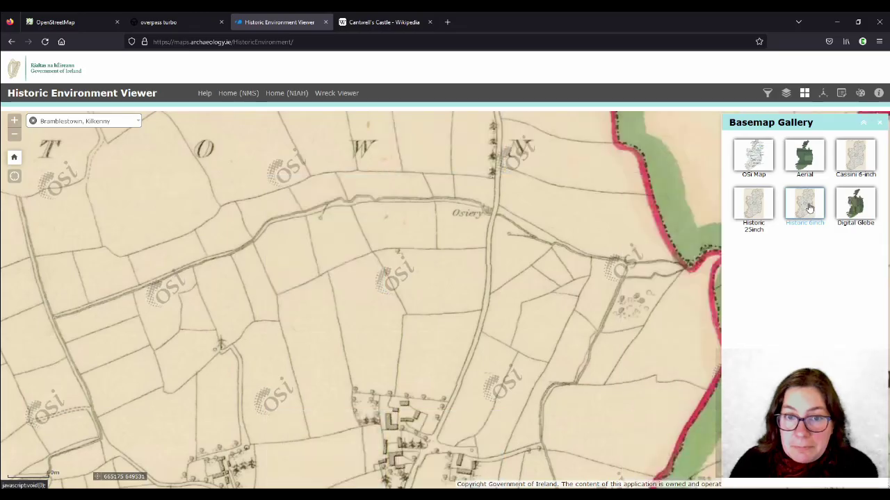
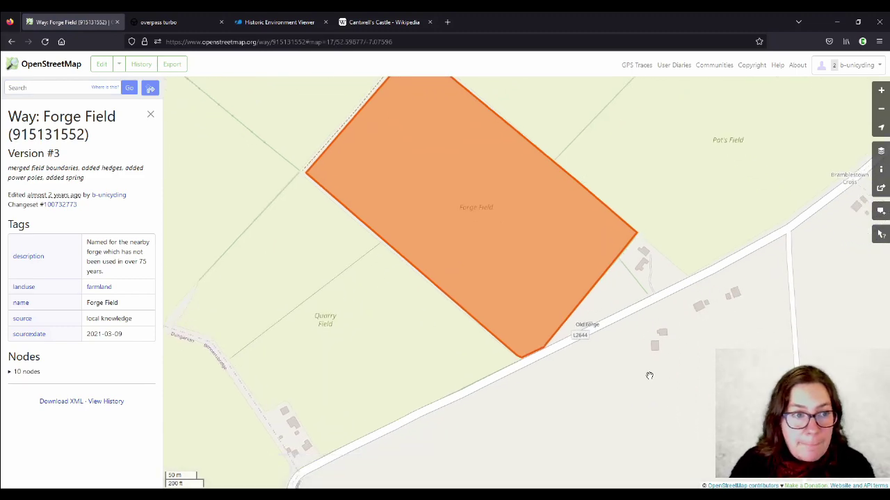
- Open Forge Field for editing and rename its description tag key to name:etymology, keeping the tag's value
scroll(590, 312, "down", 2)
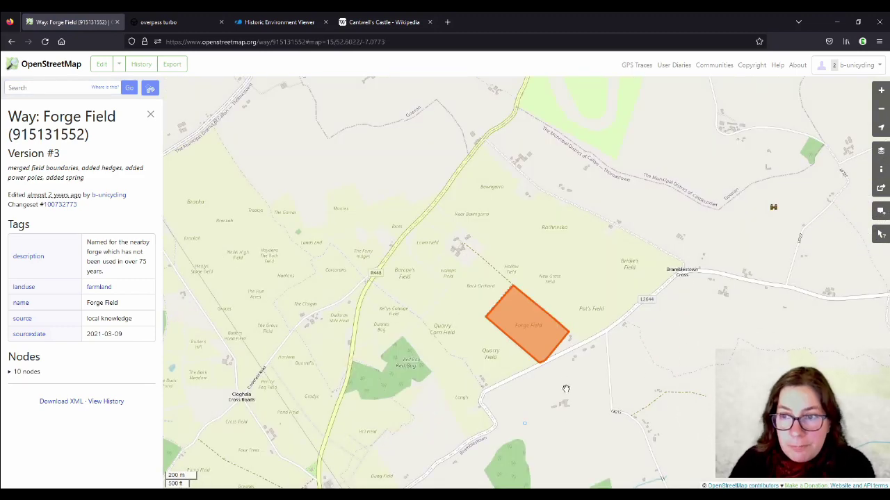
scroll(566, 389, "up", 1)
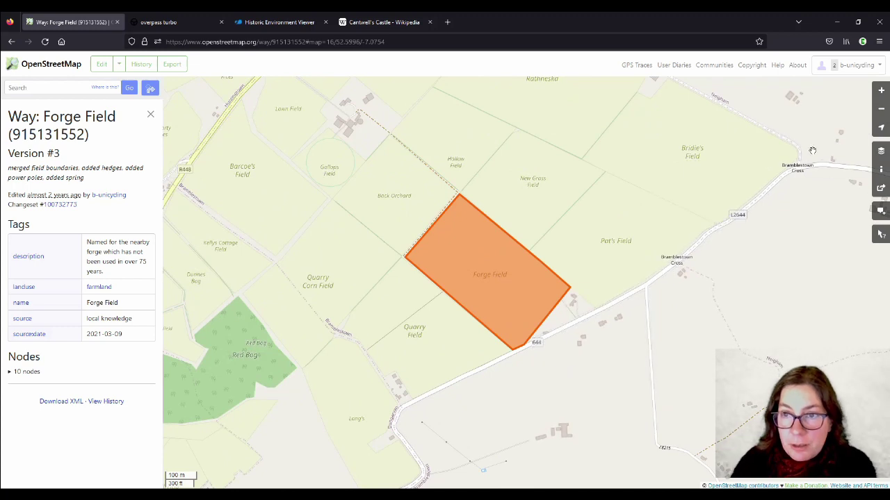
scroll(532, 316, "up", 1)
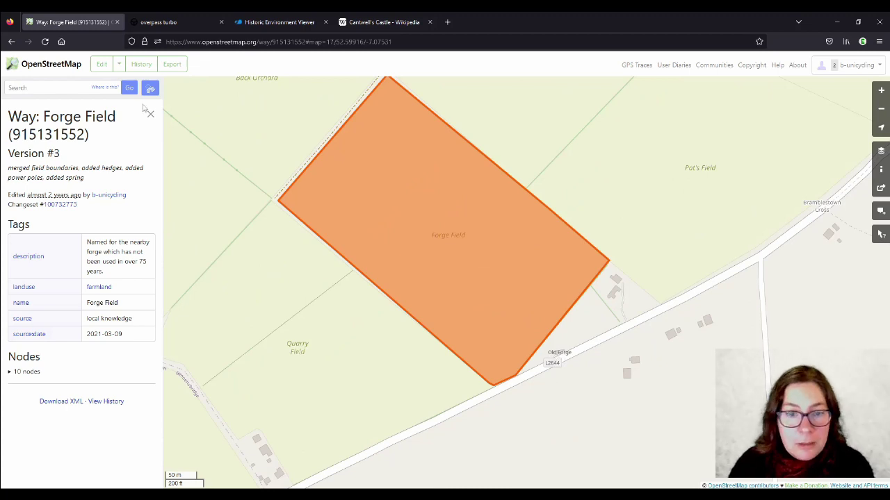
left_click(102, 64)
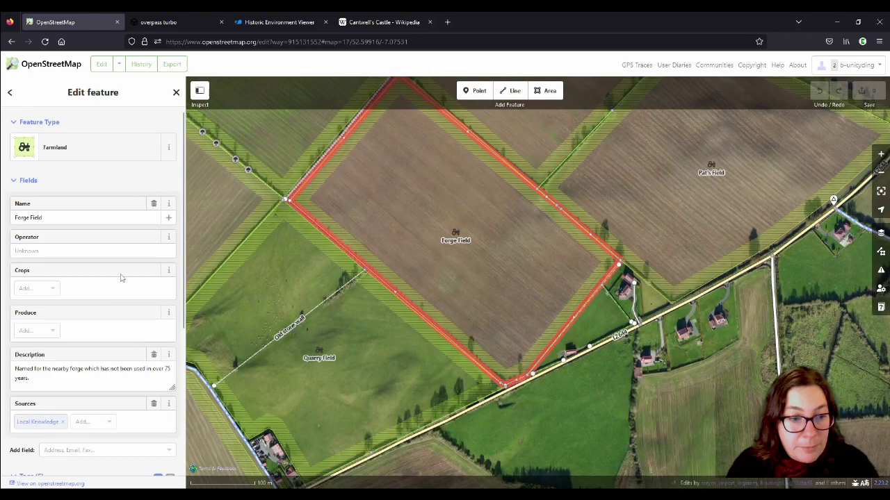
scroll(124, 276, "down", 5)
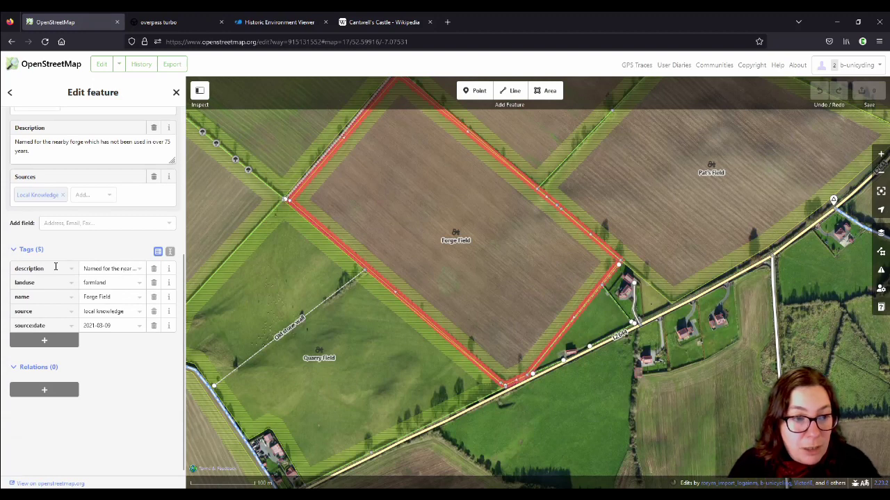
left_click_drag(59, 268, 2, 268)
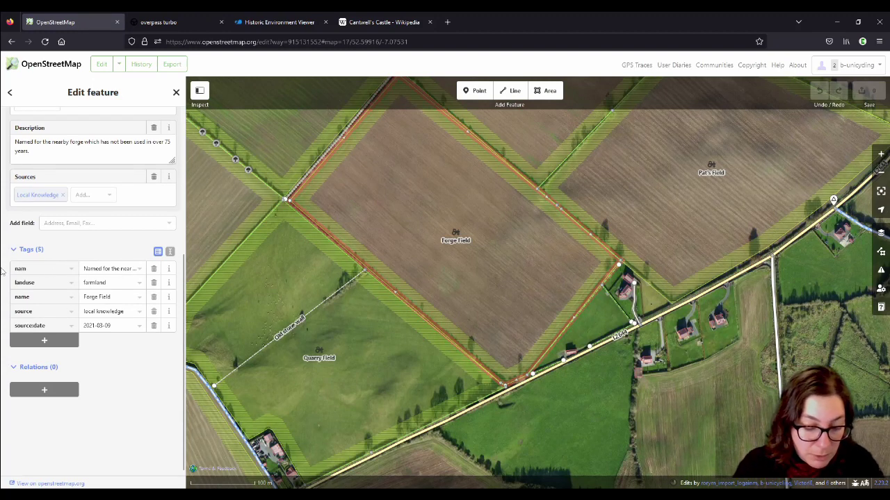
type("name:e")
type("ty")
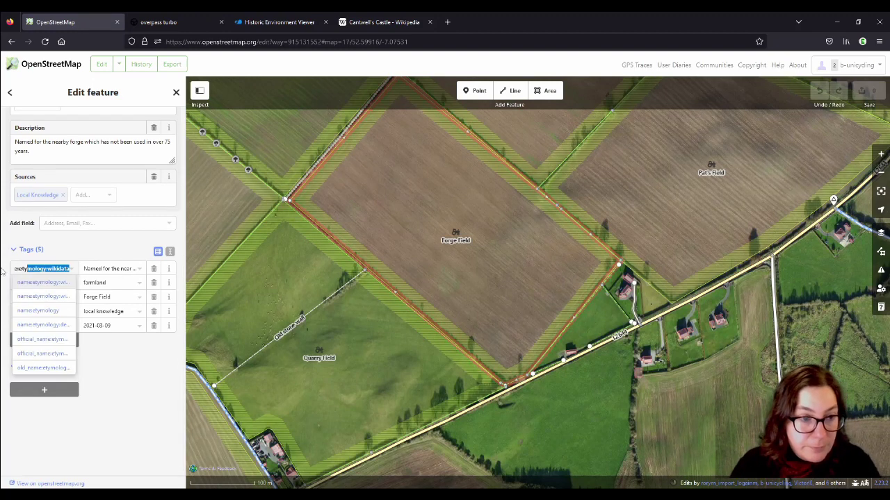
key("BackSpace")
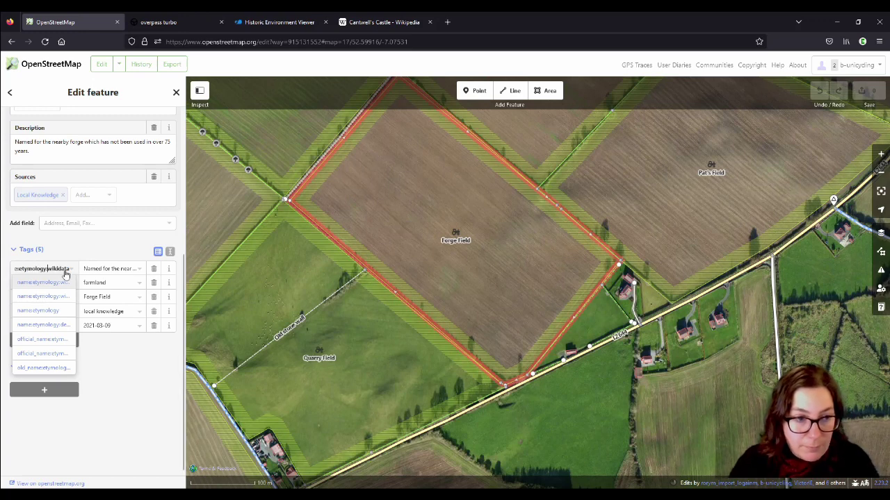
type("mology")
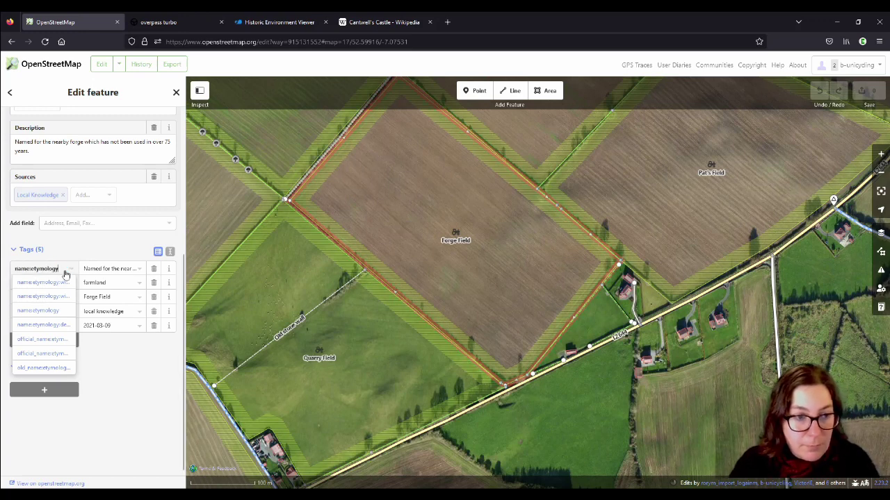
left_click(102, 262)
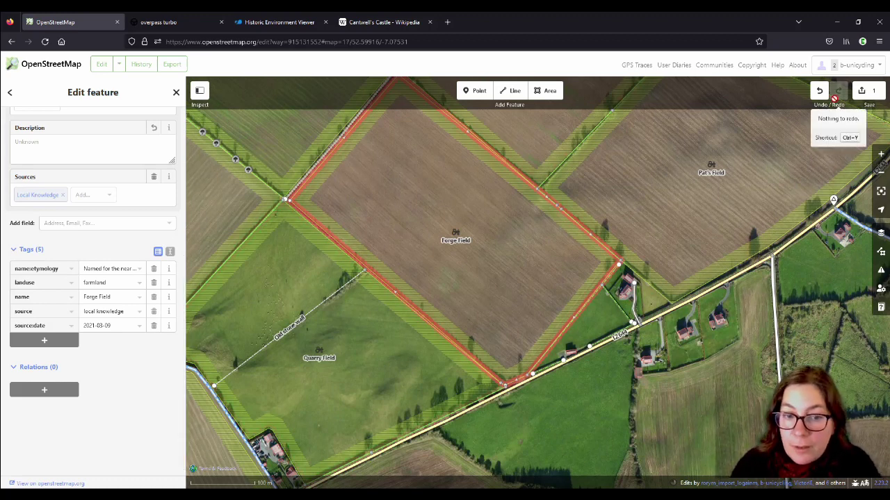
- Check Forge Field and Quarry Field against the Ireland British War Office 1:25k background, and restore Esri World Imagery (Clarity) Beta
left_click_drag(348, 388, 417, 333)
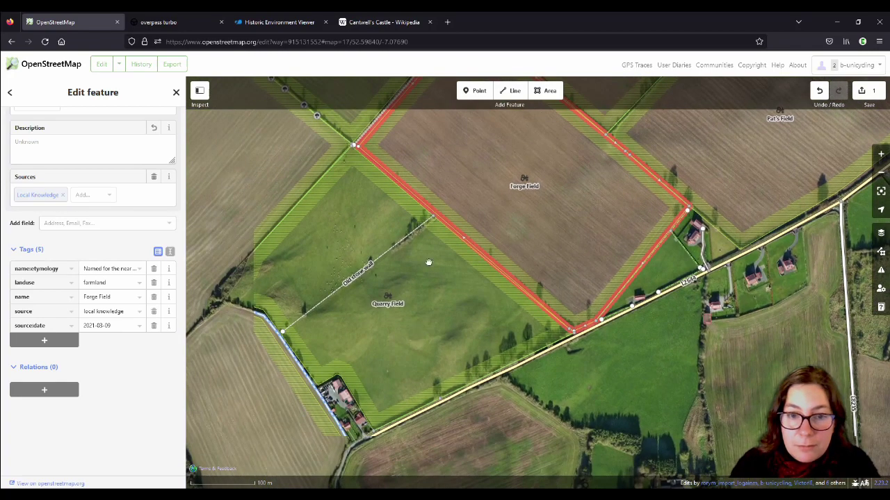
left_click(881, 233)
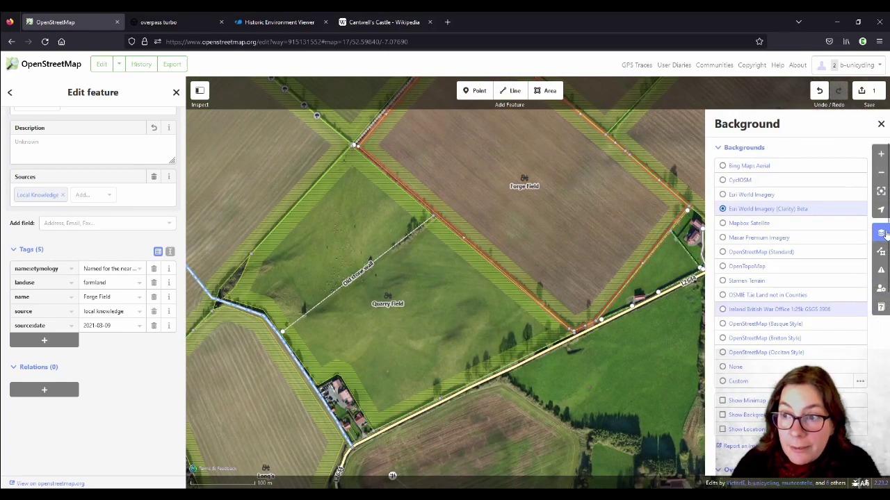
left_click(824, 312)
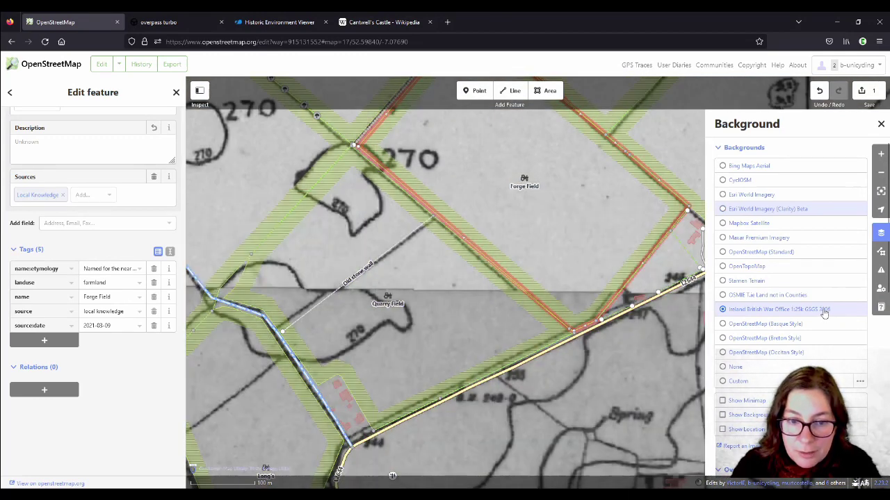
left_click(756, 210)
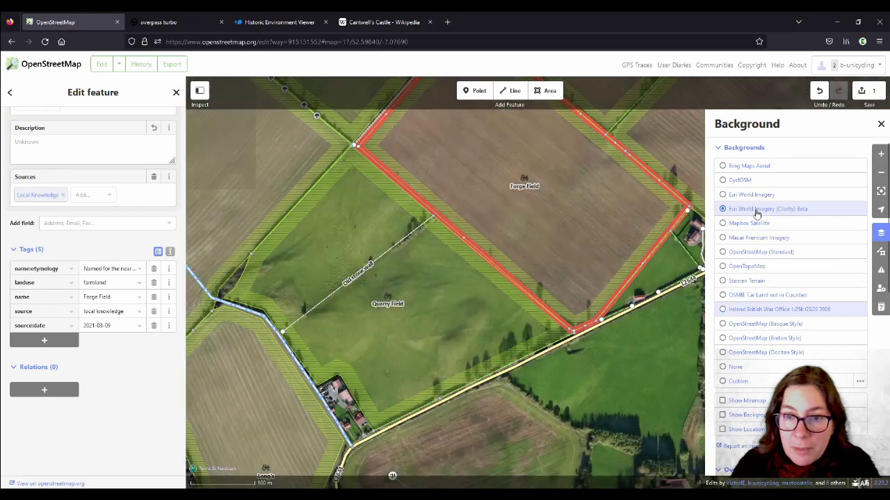
left_click_drag(592, 206, 447, 211)
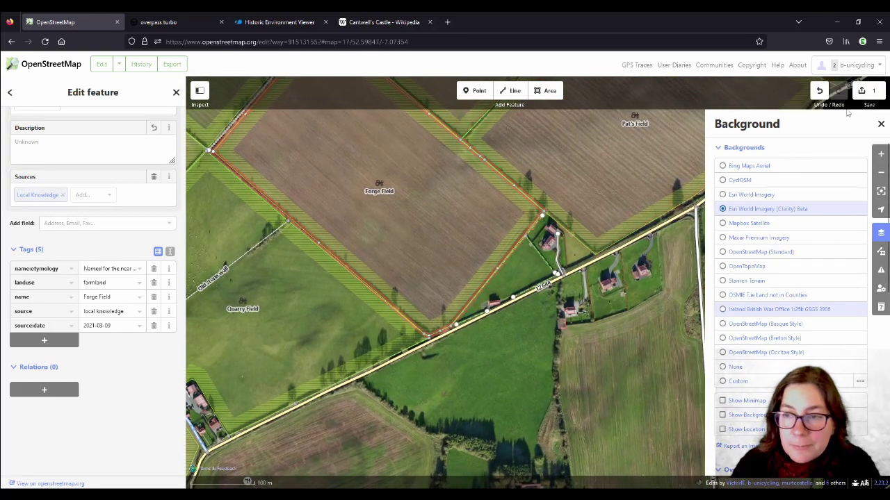
- Upload the Forge Field edit to OpenStreetMap, reusing a suggested changeset comment that begins with "add"
left_click(864, 94)
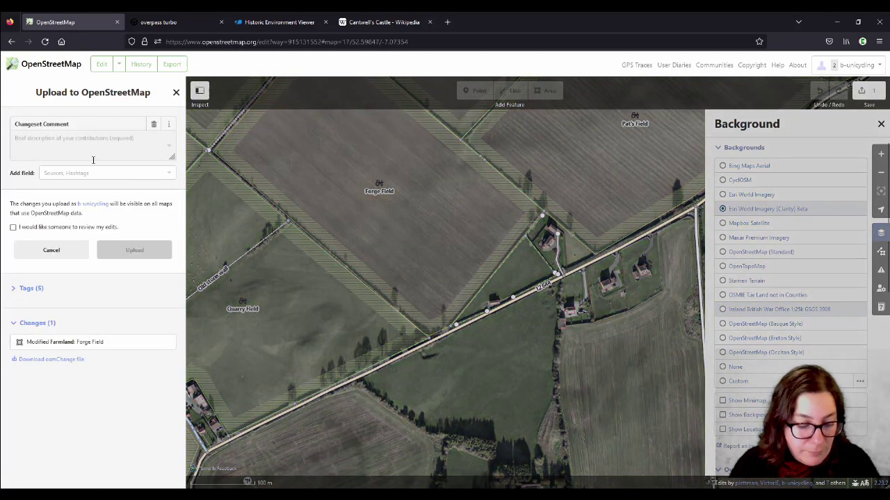
left_click(92, 157)
type("add")
key("Return")
left_click(139, 292)
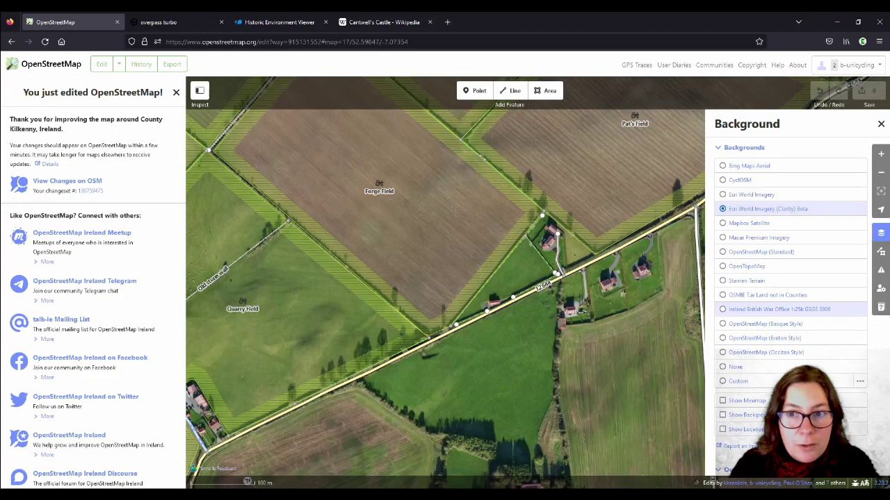
- Open OpenStreetMap way 919316490, The Engine Gap, and examine where the field lies in the surrounding area
key("ctrl+l")
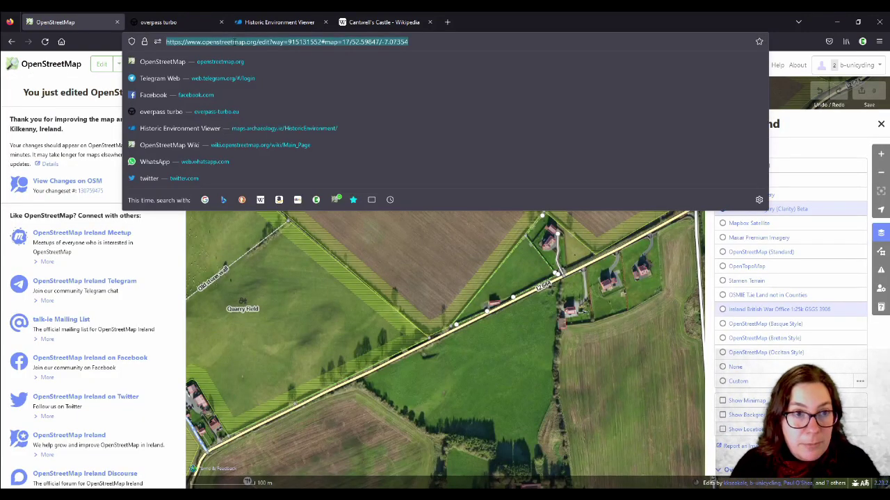
type("www.openstreetmap.org/way/919316490")
key("Return")
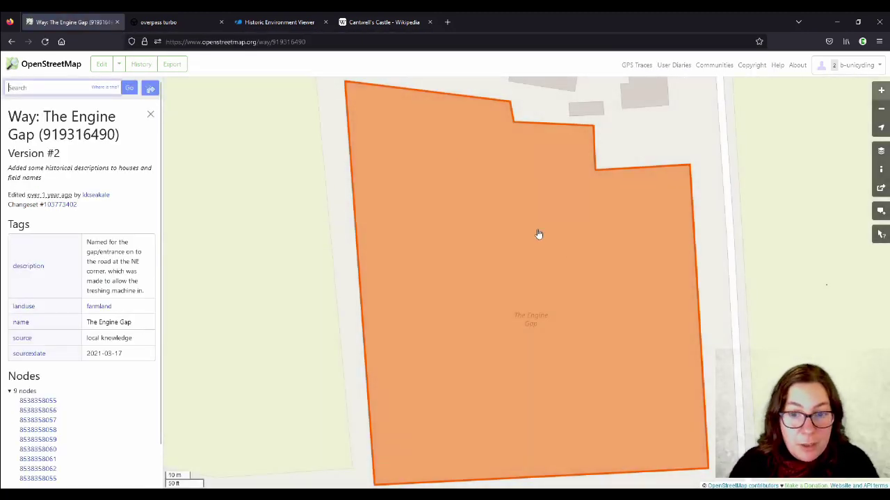
scroll(482, 262, "down", 2)
scroll(482, 262, "down", 2)
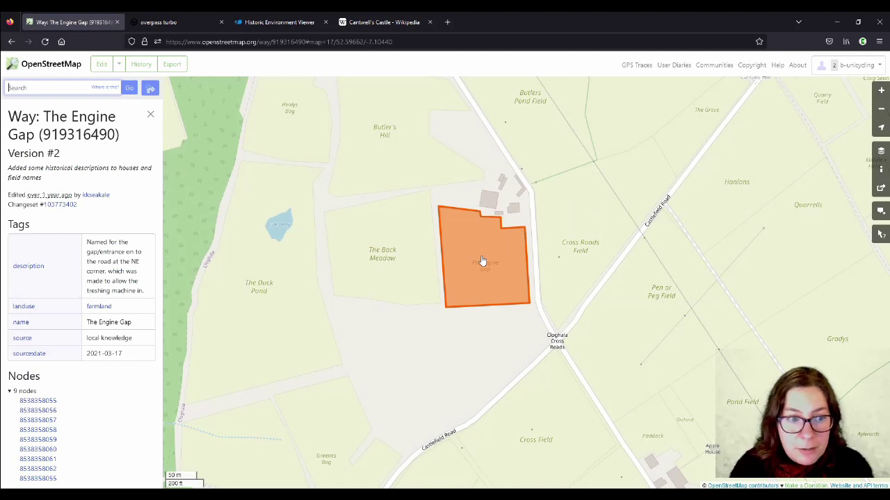
scroll(482, 261, "down", 6)
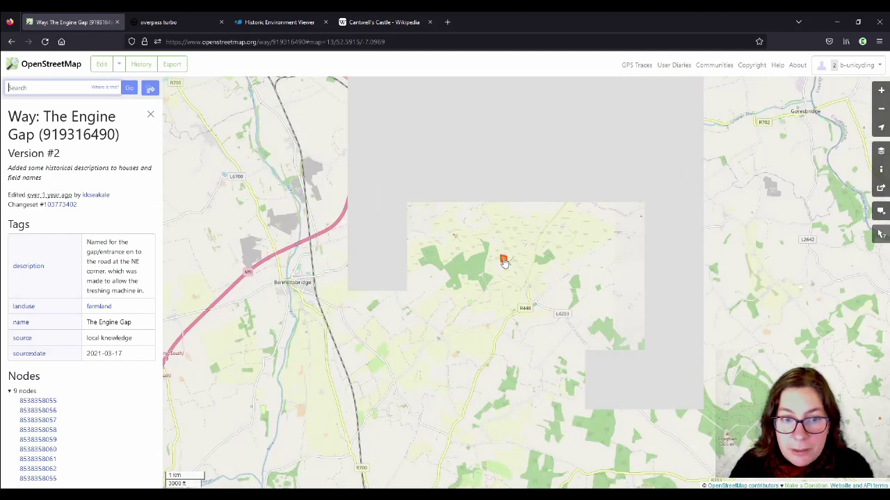
- Open The Engine Gap for editing and rename its description tag key to name:etymology, keeping the tag's value
scroll(505, 261, "up", 3)
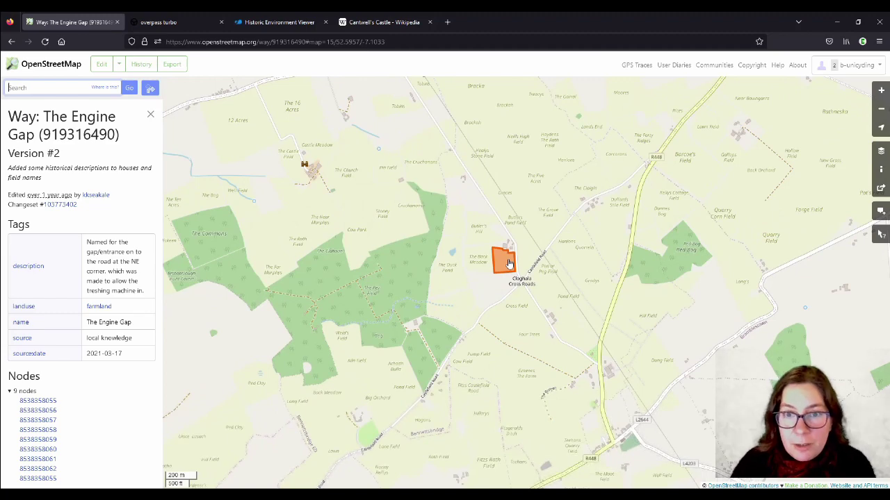
scroll(509, 263, "down", 2)
scroll(508, 262, "up", 1)
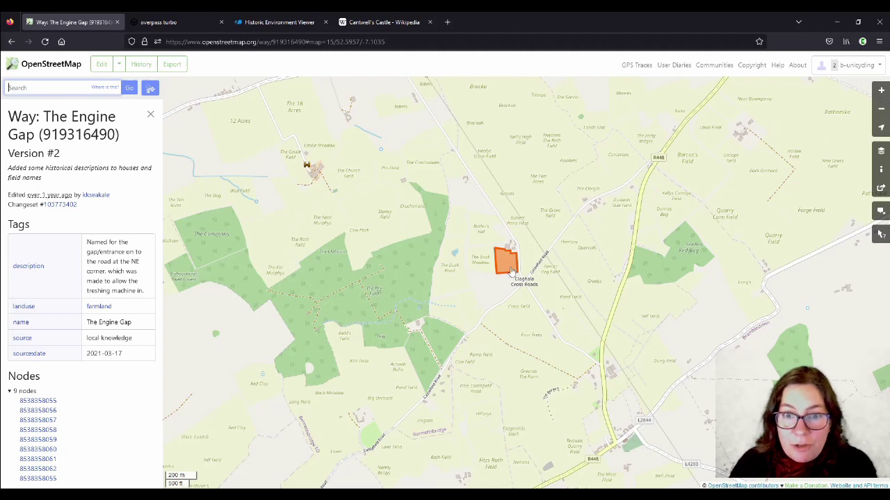
scroll(517, 266, "up", 1)
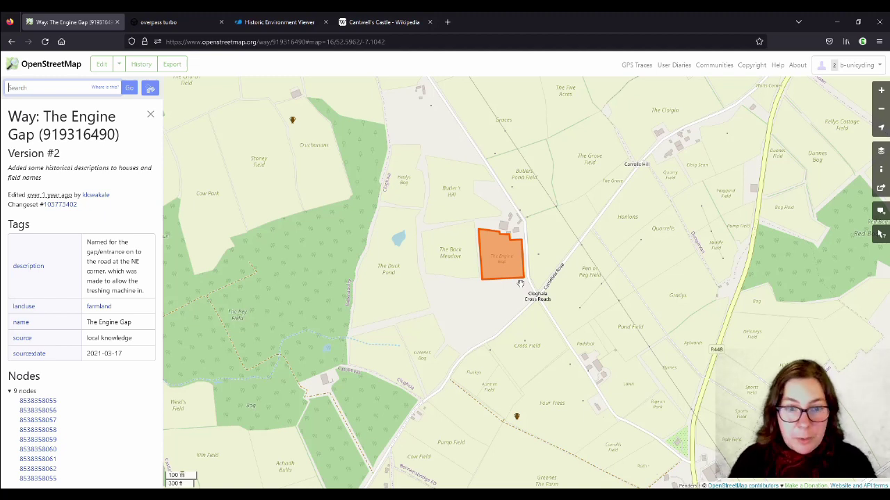
left_click(102, 64)
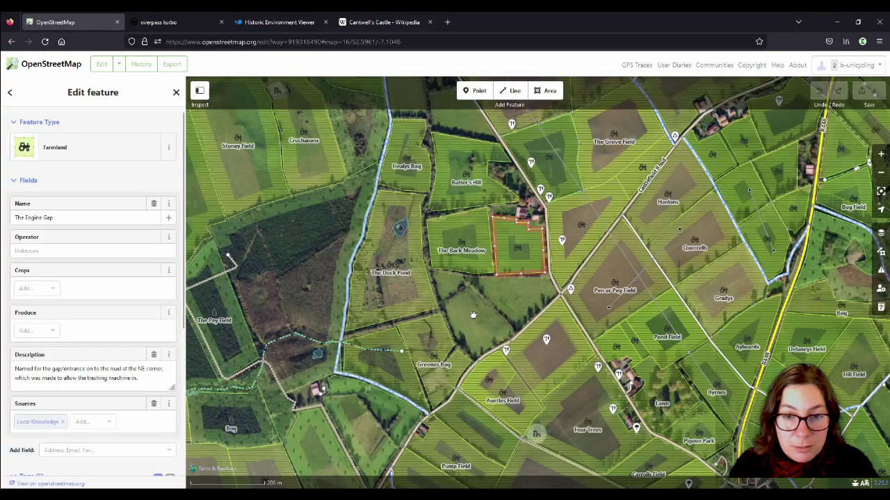
scroll(102, 301, "down", 4)
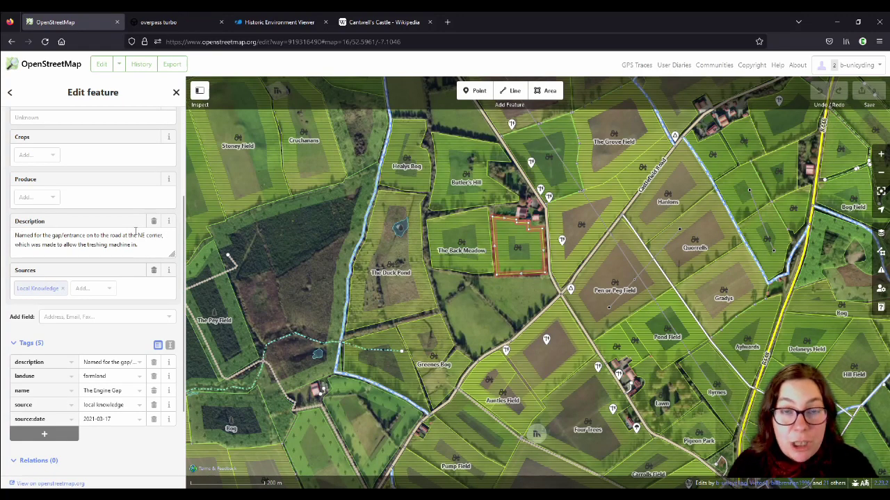
scroll(553, 229, "up", 5)
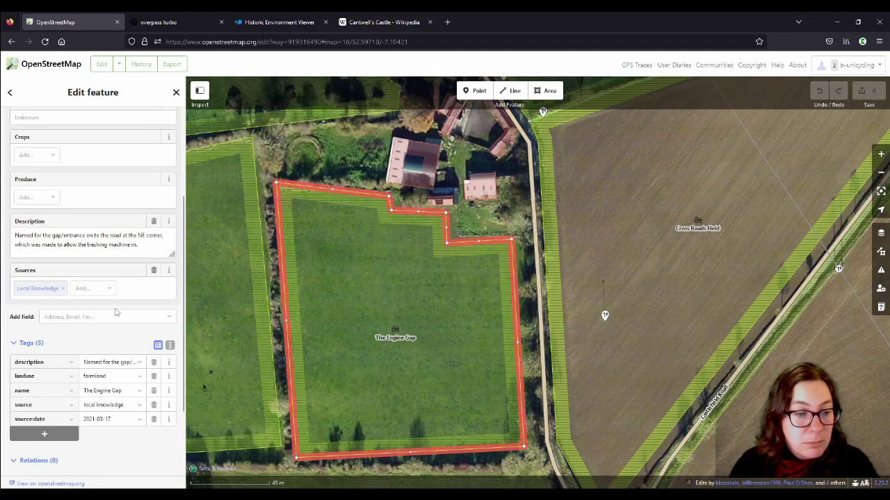
double_click(57, 361)
type("name")
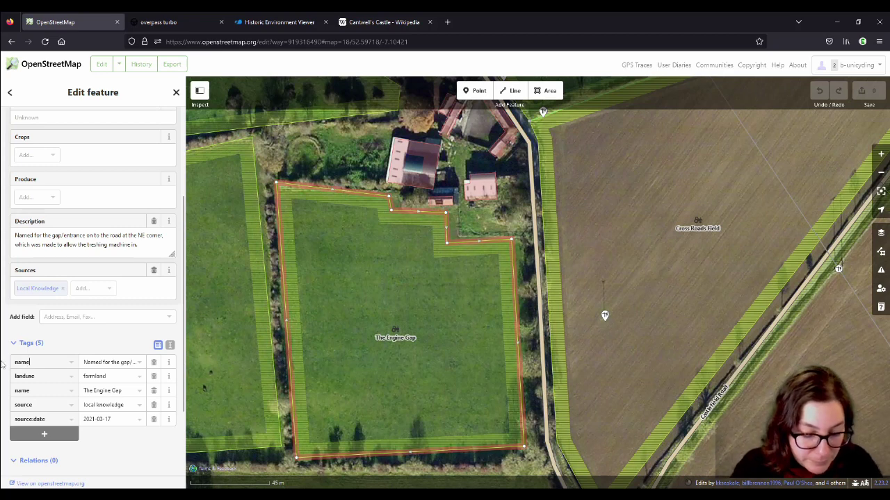
type(":etymology:wikidata")
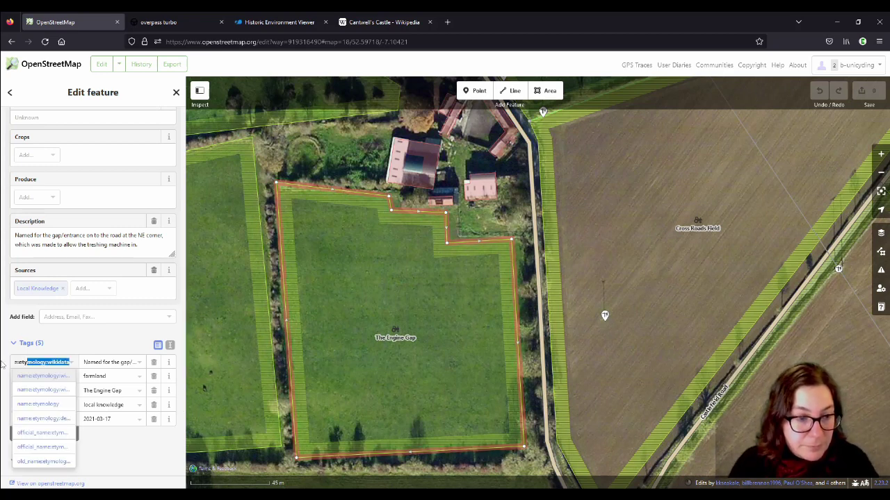
left_click(41, 405)
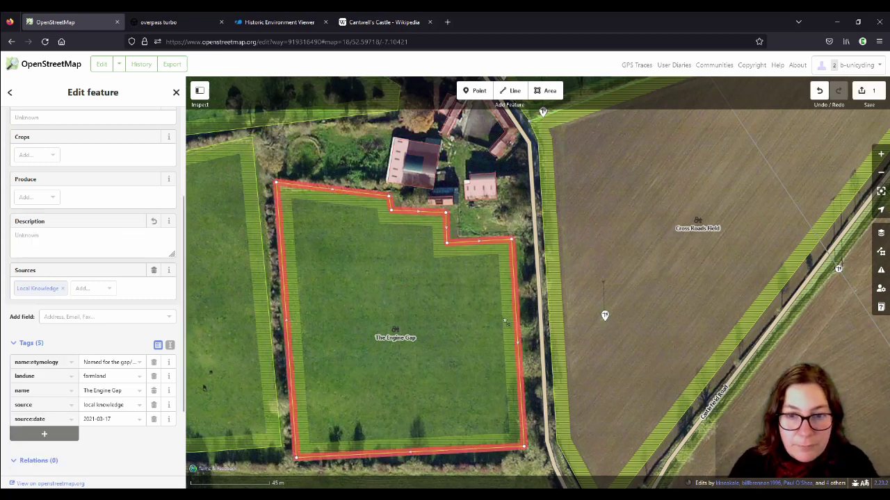
- Upload the Engine Gap edit to OpenStreetMap with the changeset comment "added #etymology"
left_click(868, 94)
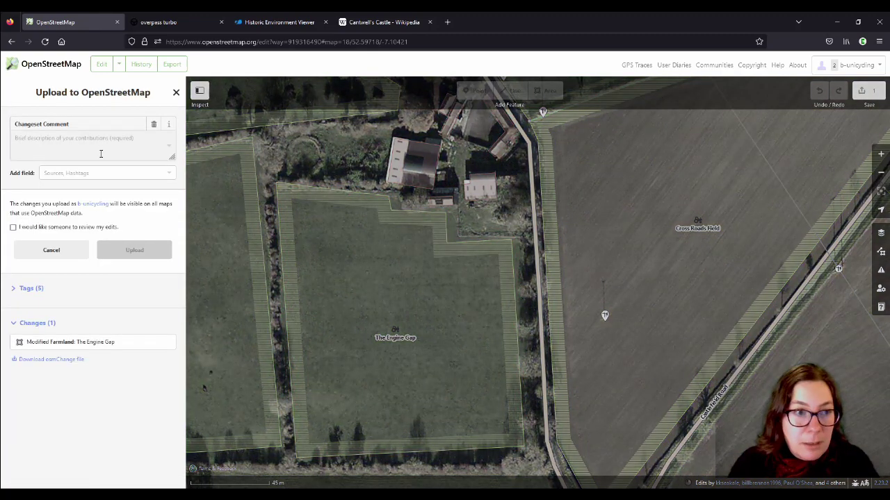
type("added #etymology")
left_click(60, 171)
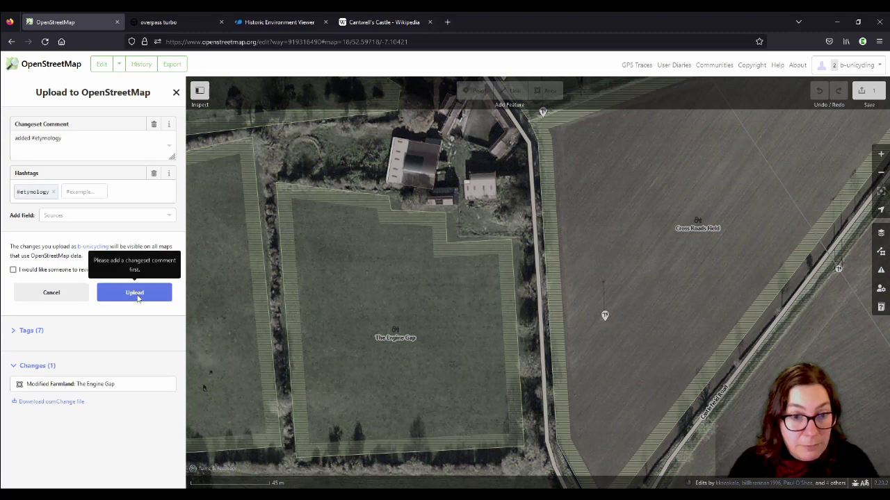
left_click(135, 292)
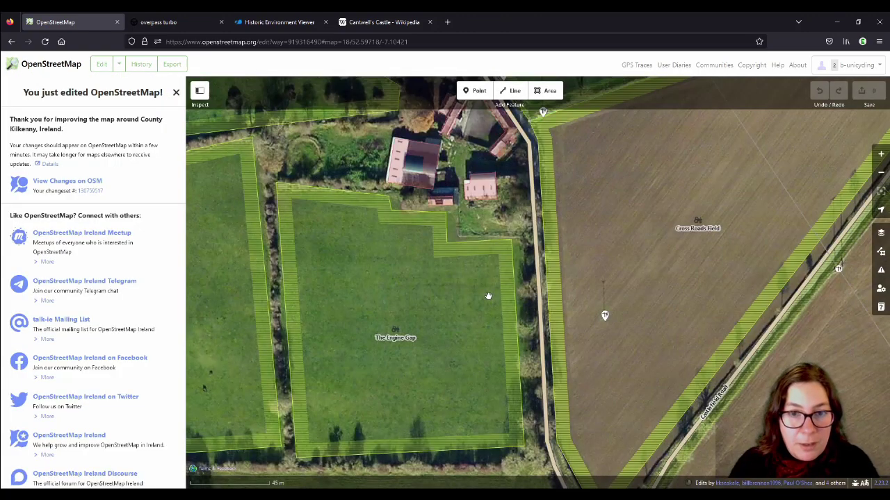
- Open OpenStreetMap way 747860166, Back Of The The Engine Shed, and examine its tags, edit details and surrounding features
key("ctrl+l")
type("https://www.openstreetmap.org/way/747860166")
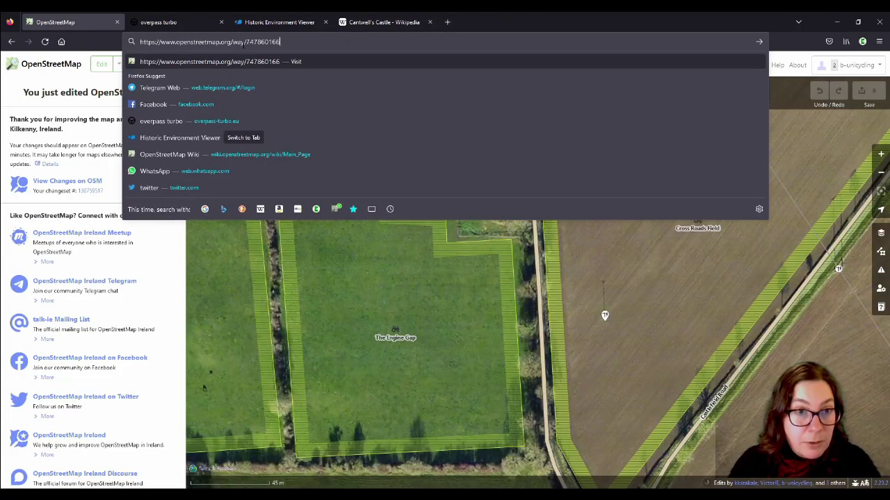
key("Return")
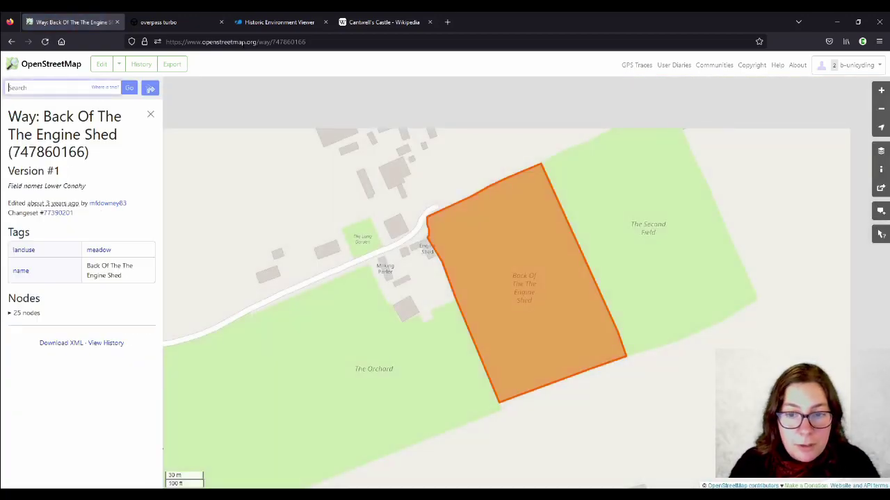
scroll(515, 276, "down", 1)
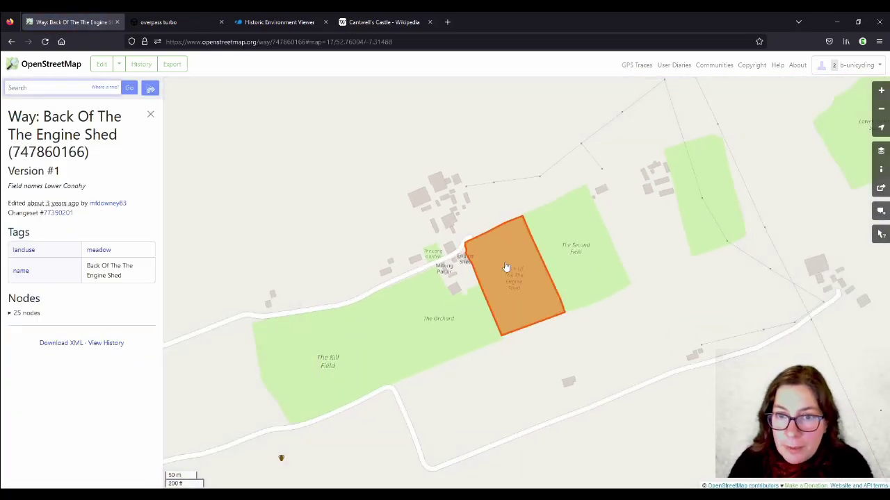
scroll(471, 264, "down", 1)
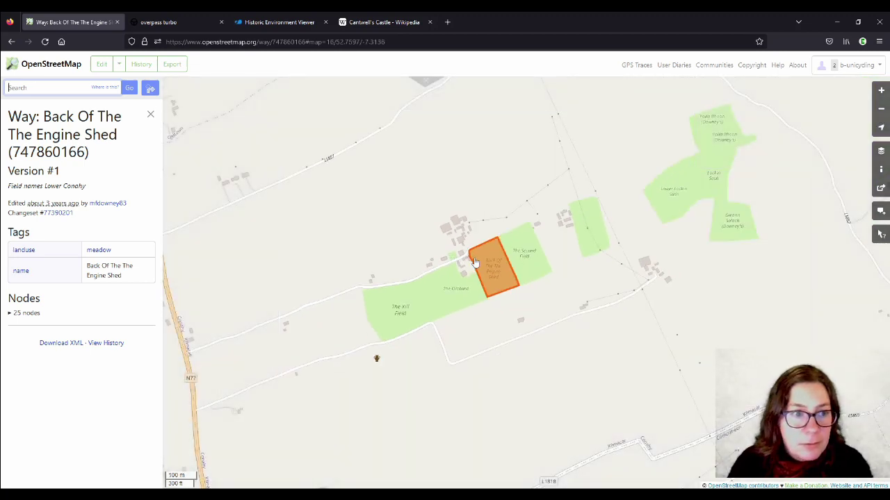
scroll(500, 263, "up", 1)
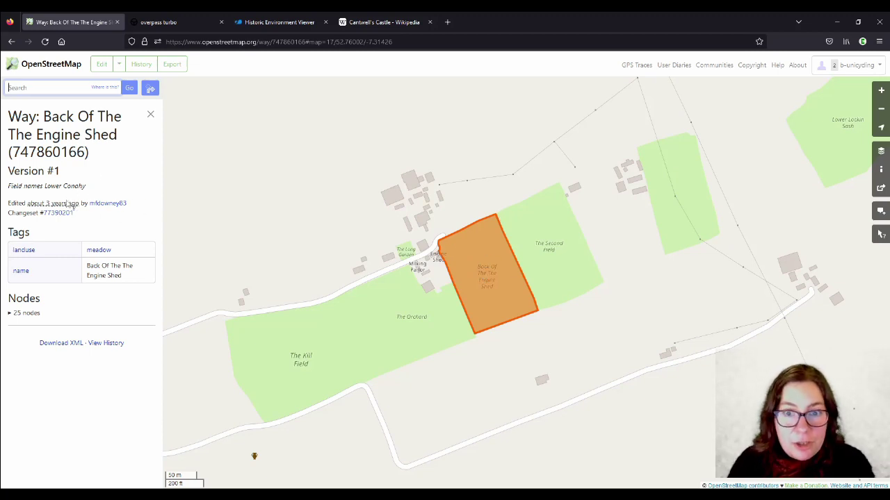
mouse_move(69, 206)
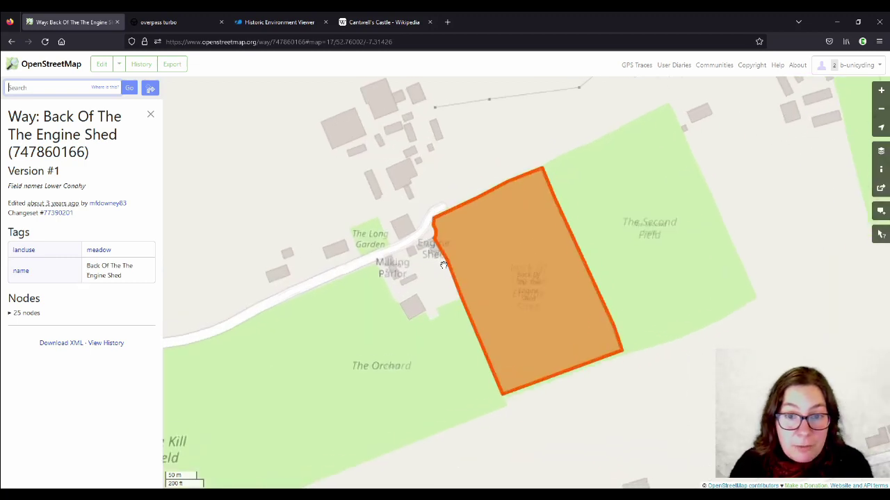
scroll(444, 267, "up", 1)
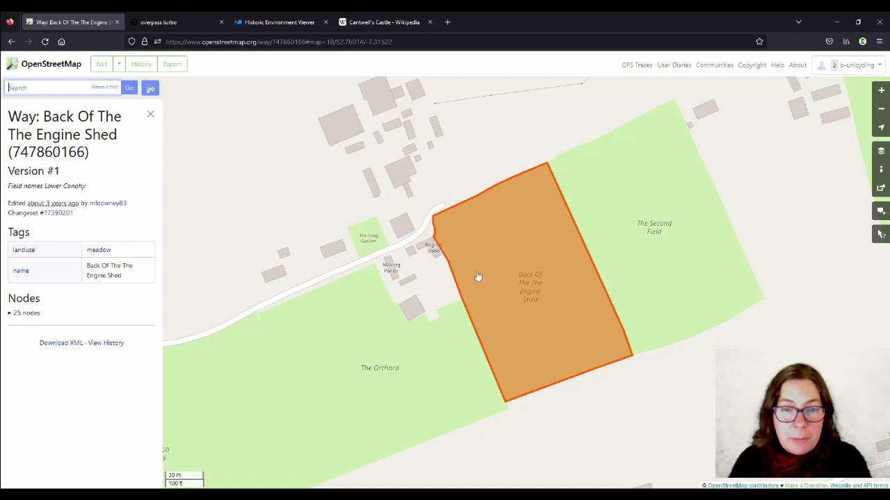
- Open Back Of The The Engine Shed in the editor, check the adjacent Engine Shed building's description and tags, and reselect the meadow
left_click(101, 65)
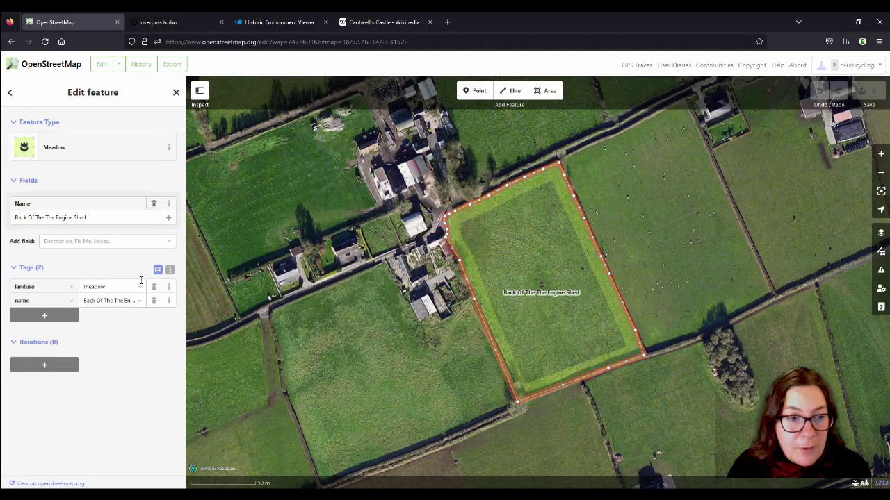
left_click(447, 257)
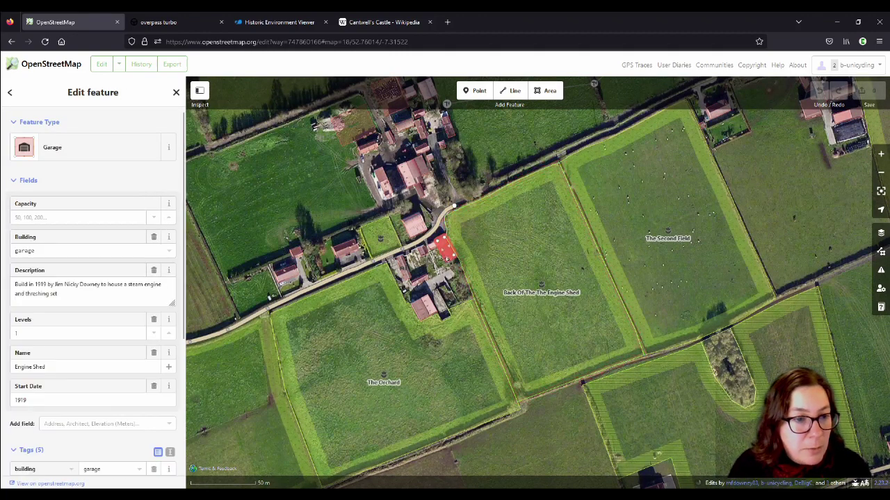
scroll(88, 239, "down", 3)
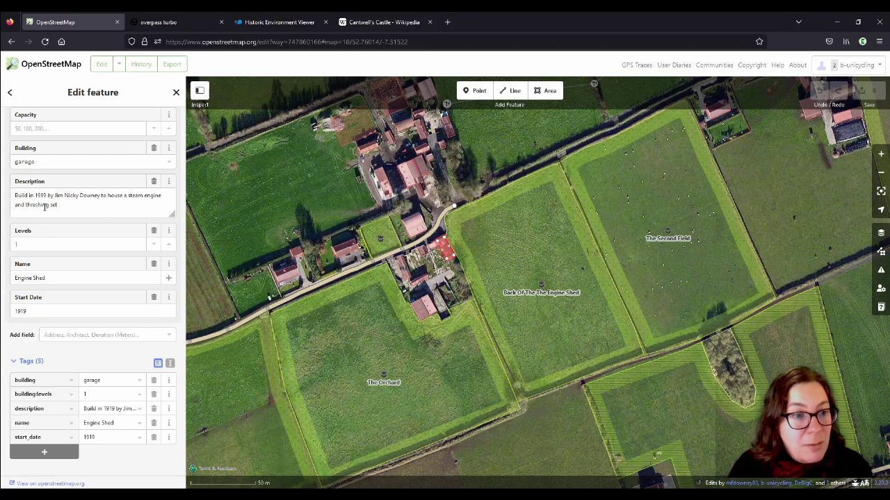
left_click(476, 280)
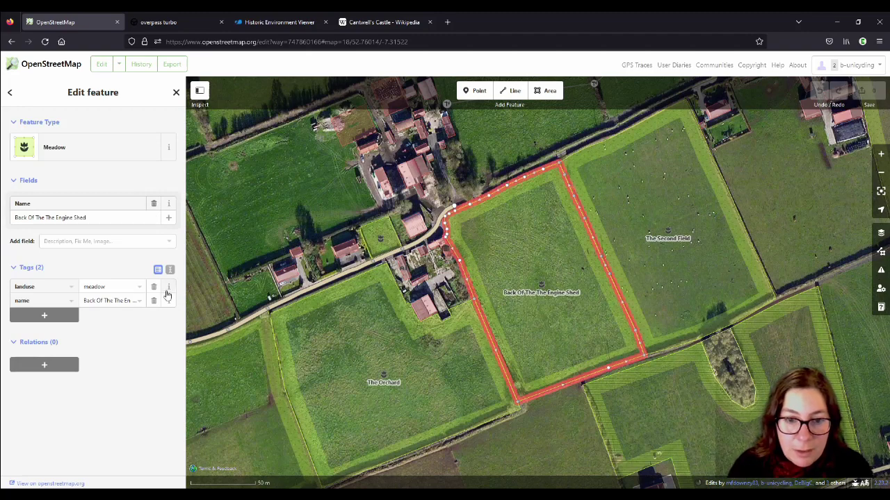
- Add a name:etymology tag with the value "after engine shed in the NW corner" to the Back Of The The Engine Shed meadow
left_click(45, 315)
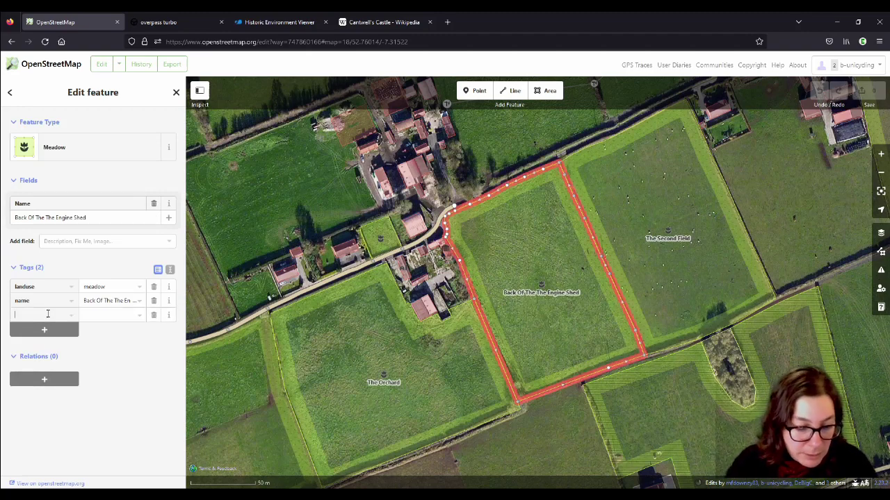
type("name:etymology")
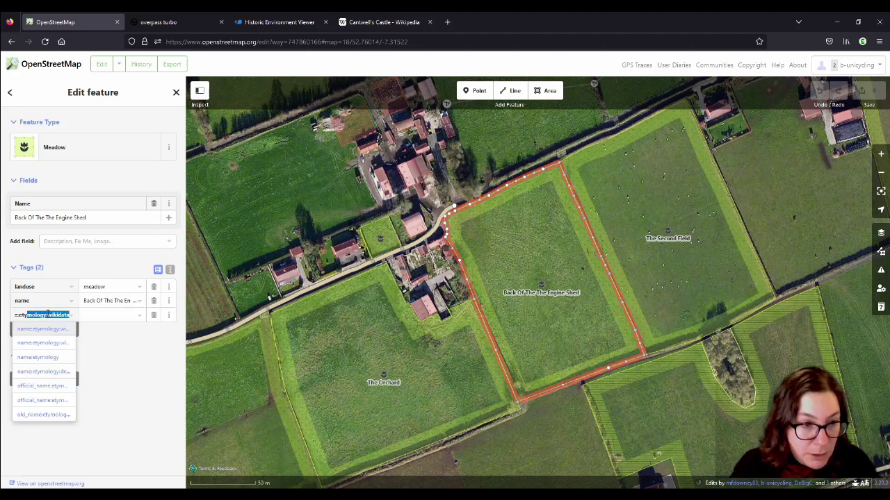
key("Tab")
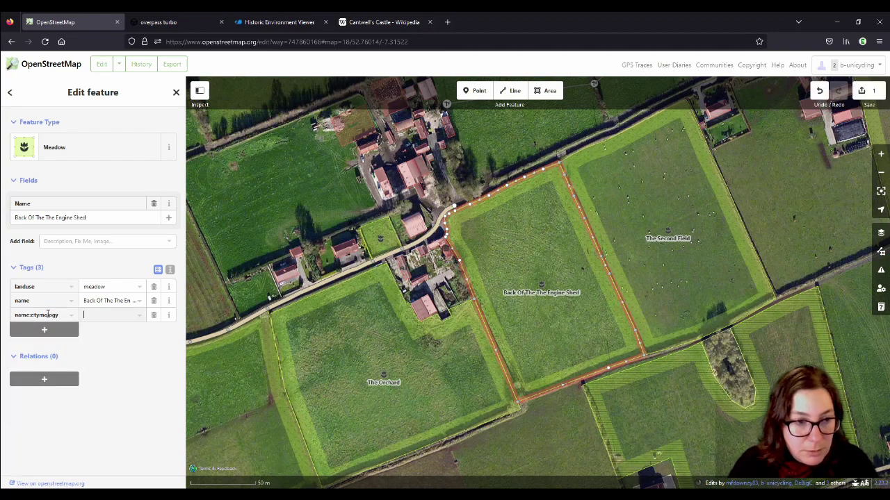
type("e")
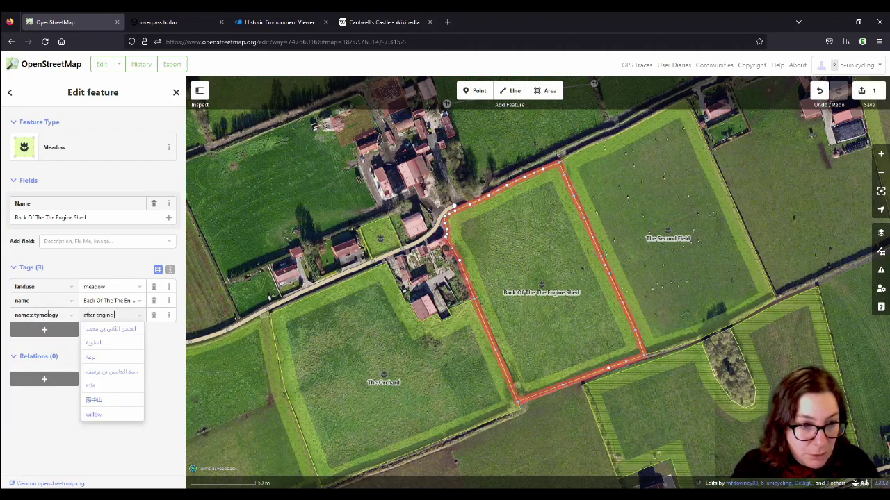
type("ffer engine shed in the N")
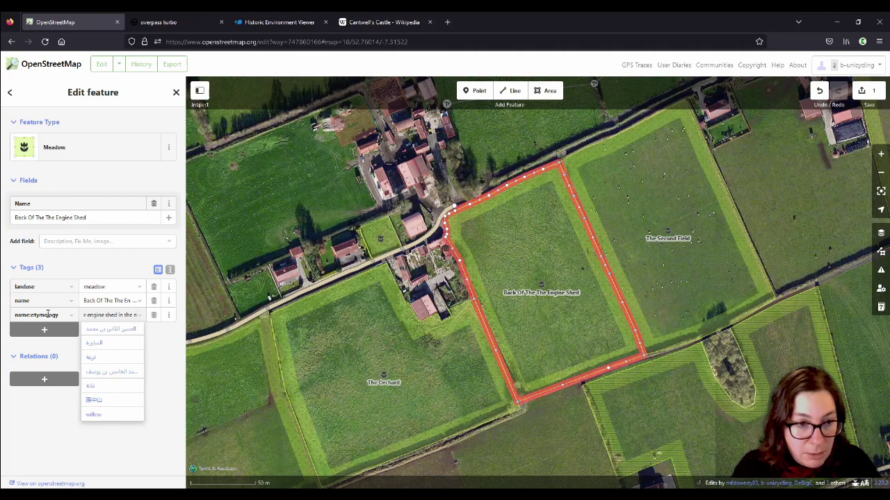
type("W corner")
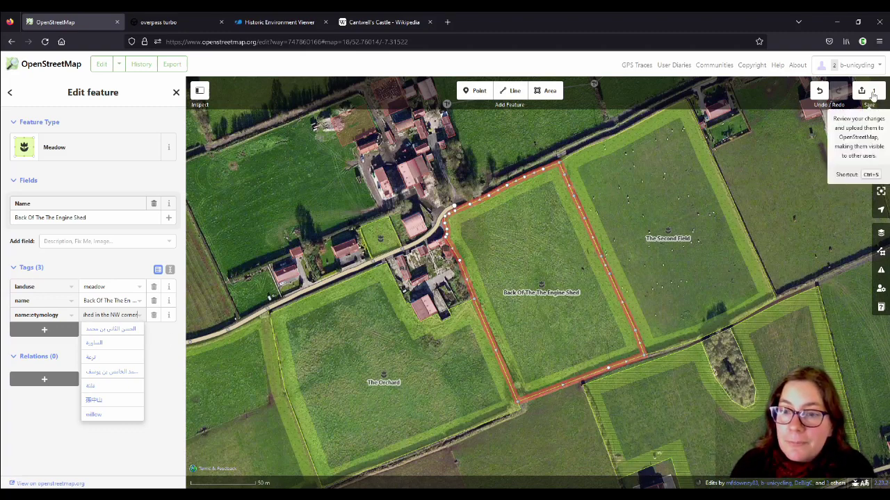
left_click(719, 237)
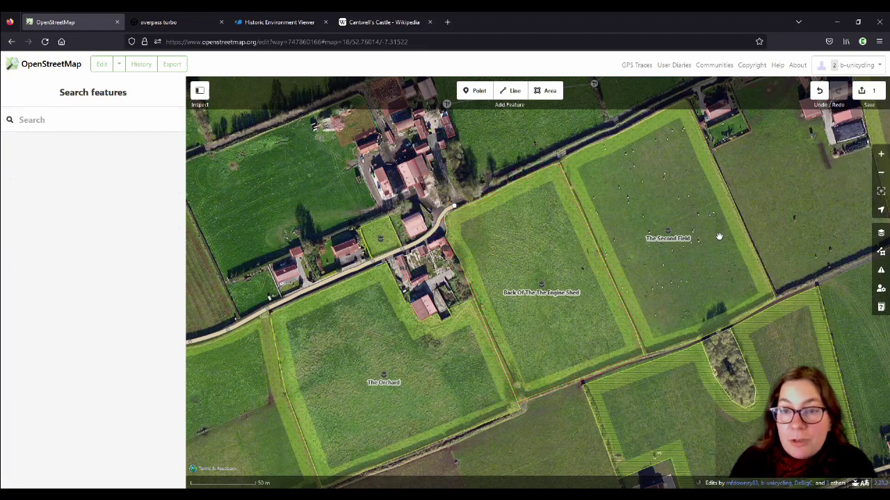
- Select The Orchard and compare its boundary on the Ireland British War Office 1:25k GSGS 3908 map and Esri World Imagery (Clarity) Beta
left_click_drag(779, 215, 677, 220)
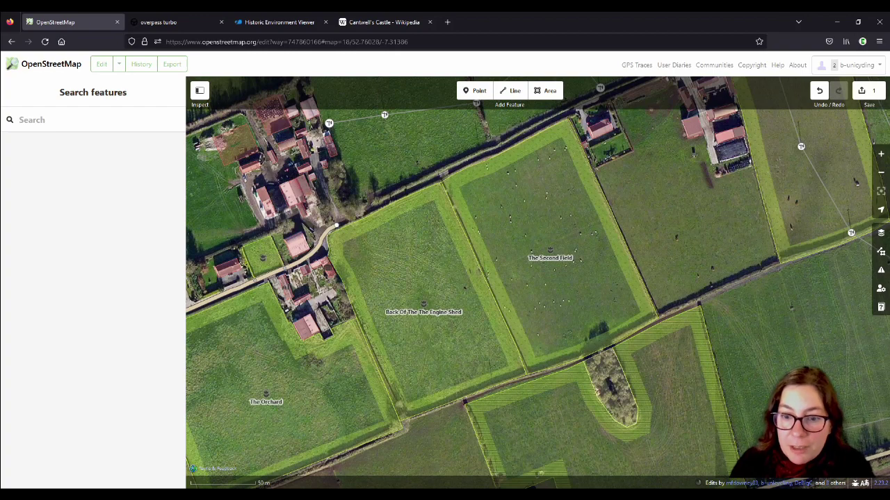
left_click_drag(344, 487, 556, 414)
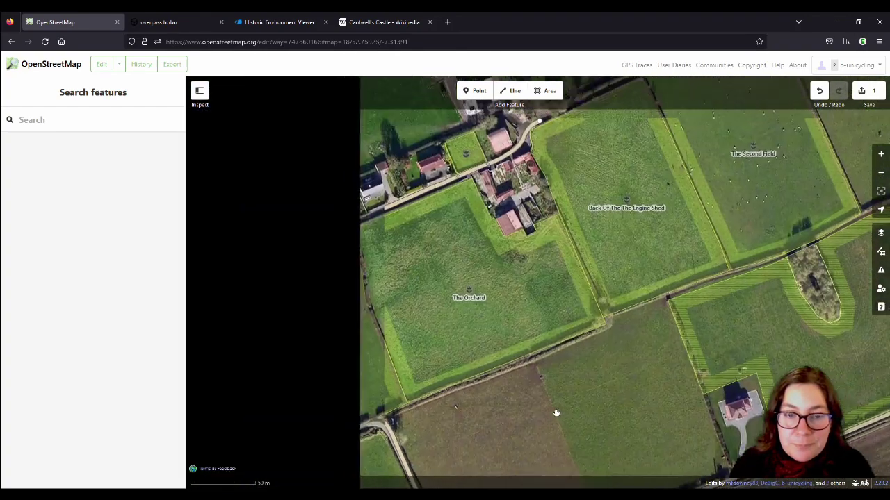
left_click(547, 306)
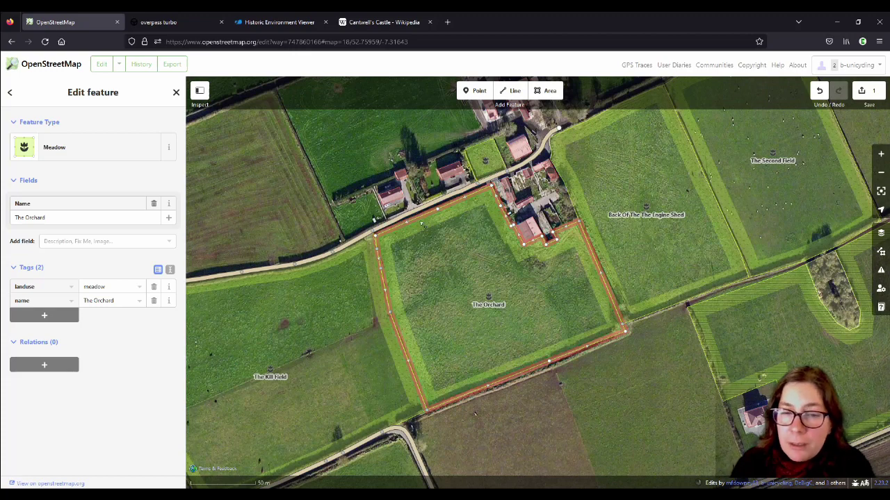
left_click(881, 234)
left_click(742, 311)
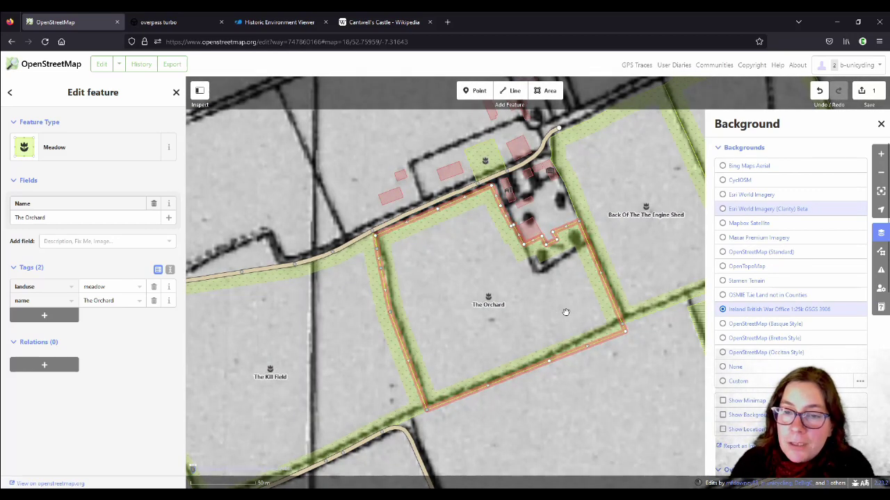
left_click_drag(554, 314, 463, 327)
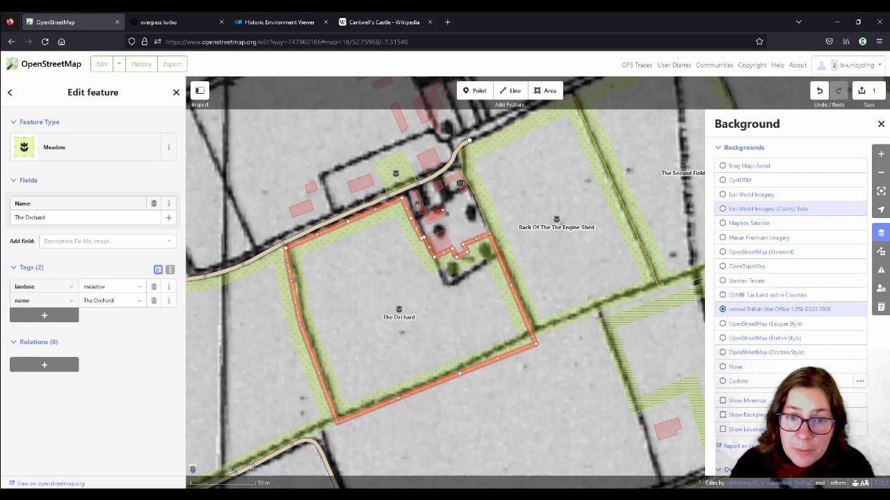
left_click(723, 210)
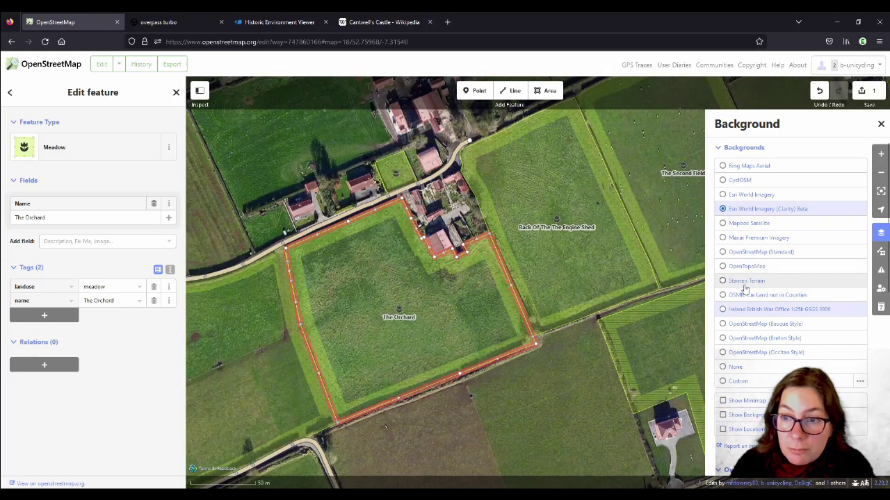
left_click(742, 311)
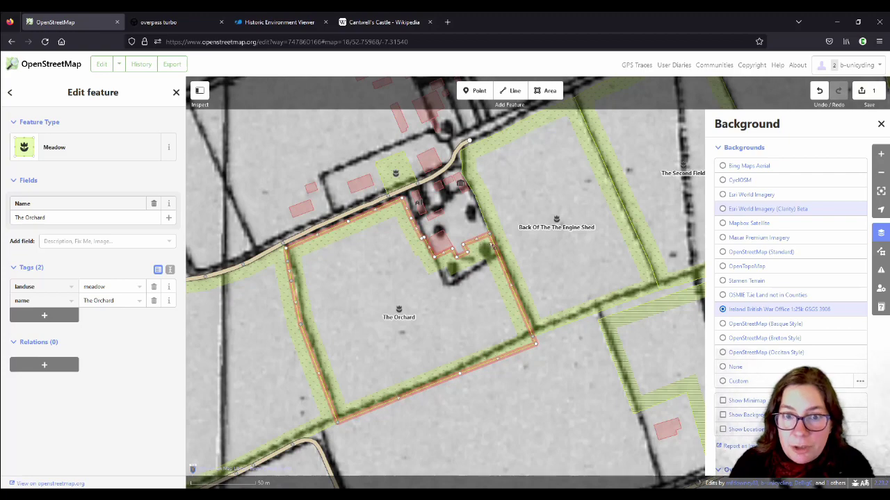
left_click(740, 211)
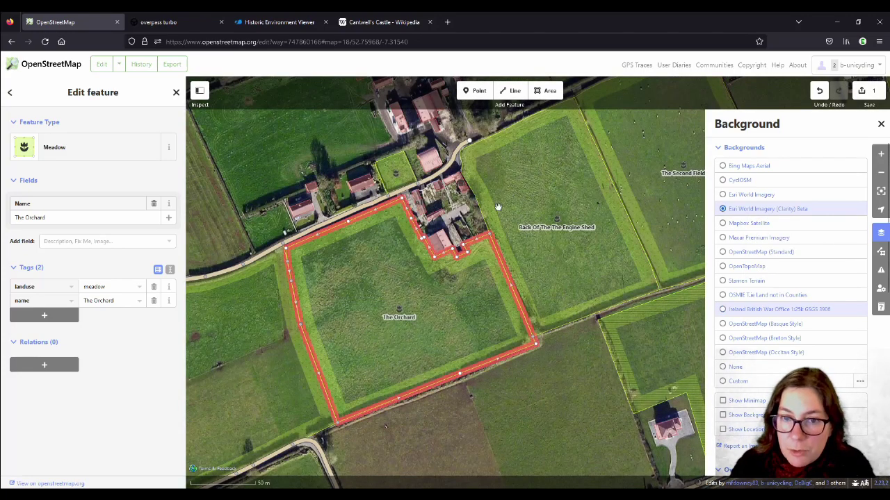
- Examine the farmyard buildings at The Orchard's northeast corner up close on the aerial imagery
scroll(483, 194, "up", 5)
key("w")
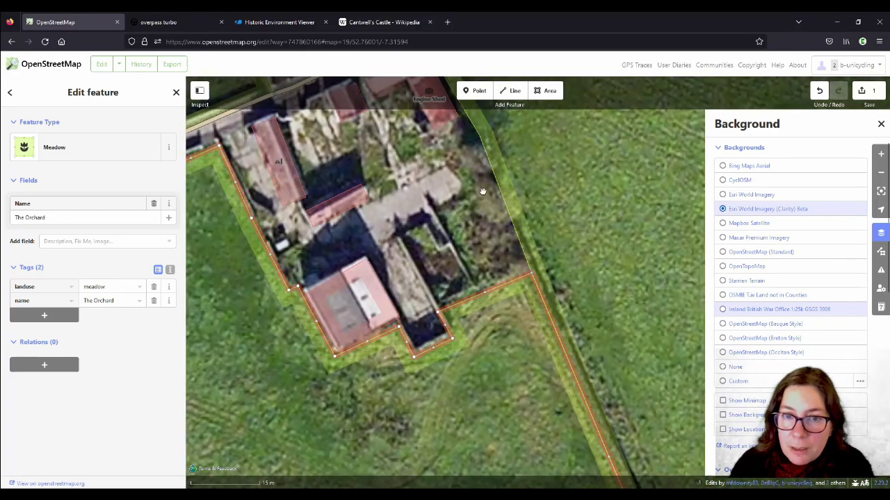
key("w")
scroll(498, 258, "down", 3)
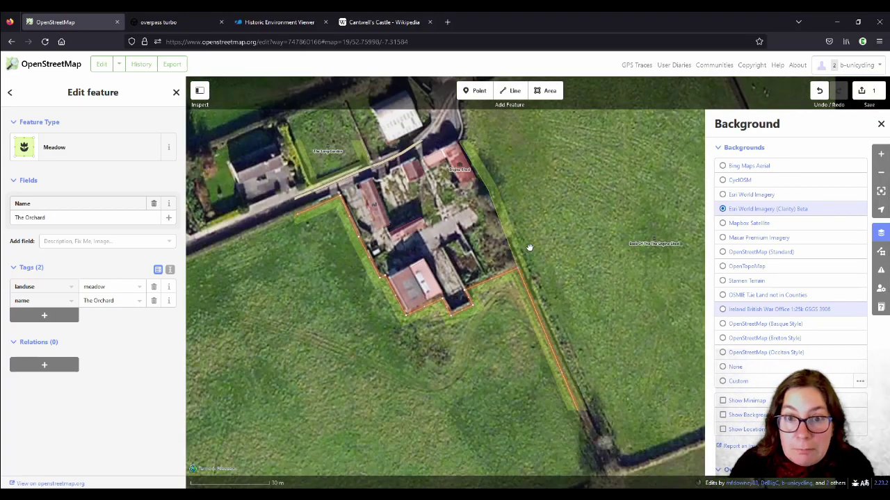
scroll(560, 228, "down", 2)
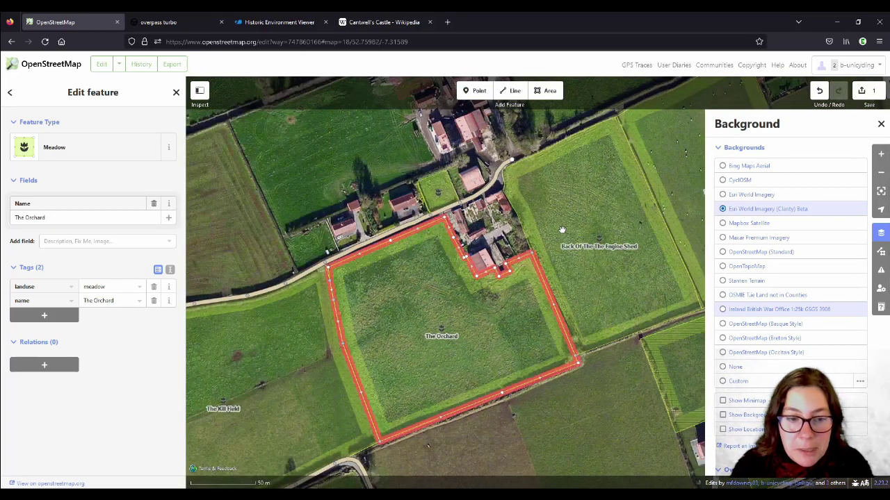
- Inspect the description and tags of The Kill Field and of the ringfort just south of it
left_click_drag(386, 372, 610, 238)
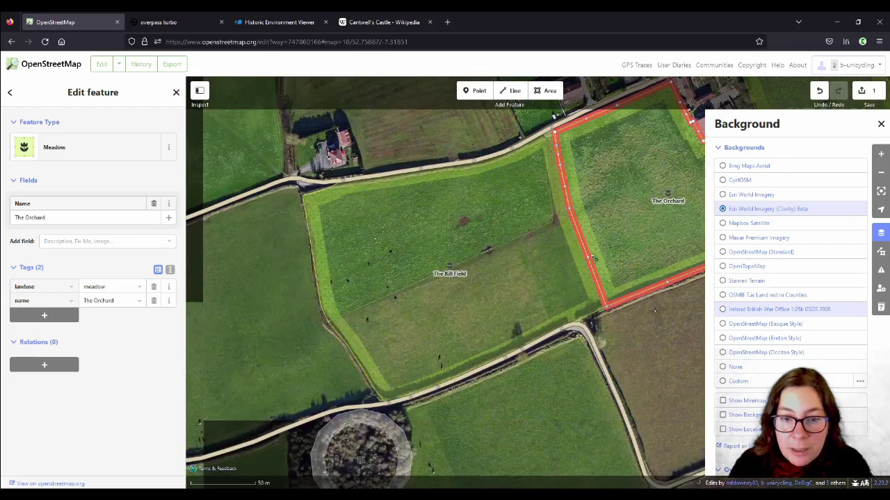
left_click(327, 282)
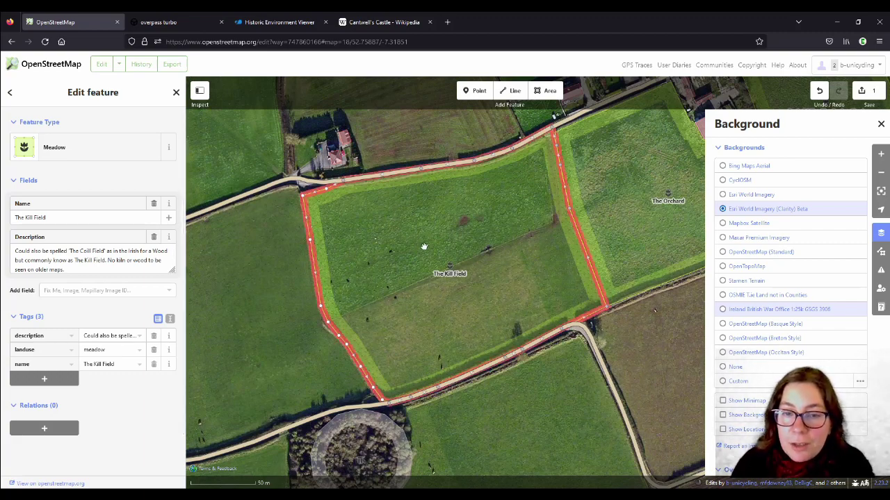
scroll(463, 288, "down", 3)
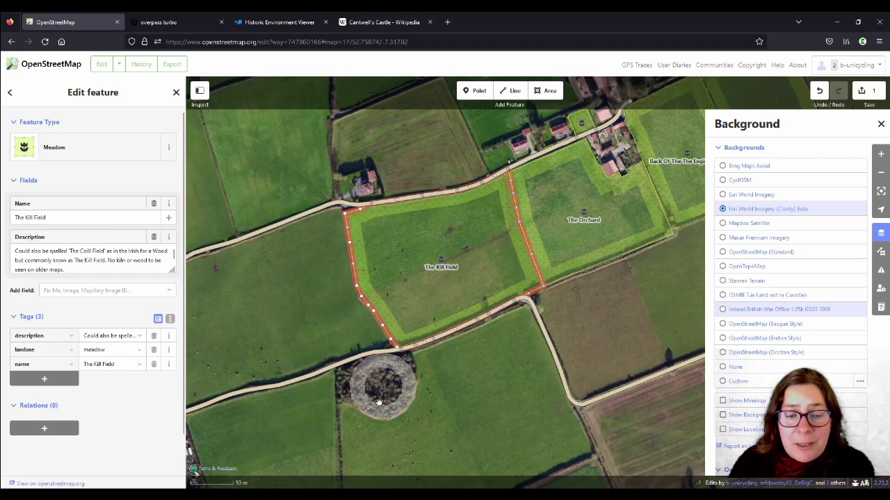
left_click_drag(367, 373, 411, 311)
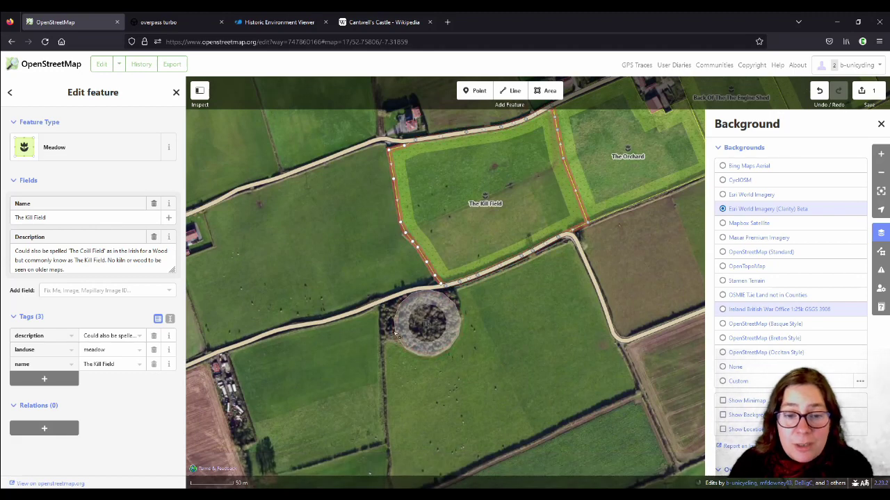
left_click(439, 306)
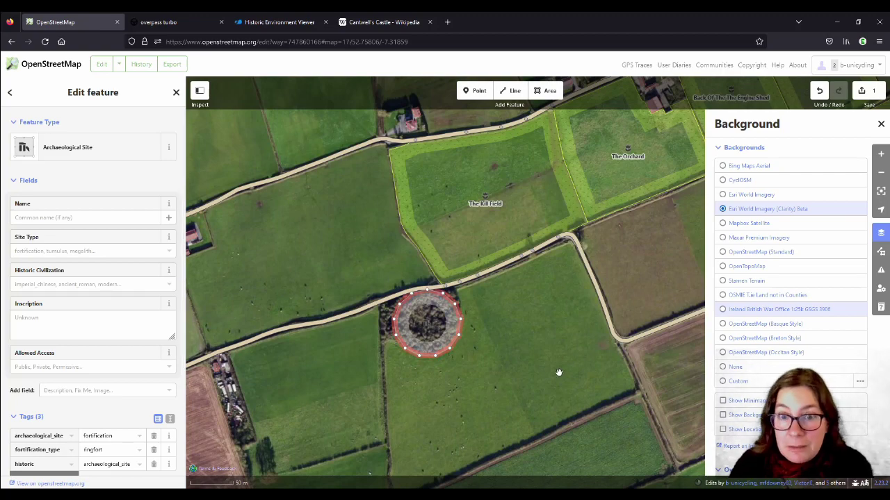
- Upload the modified meadow to OpenStreetMap with a changeset comment
left_click(865, 94)
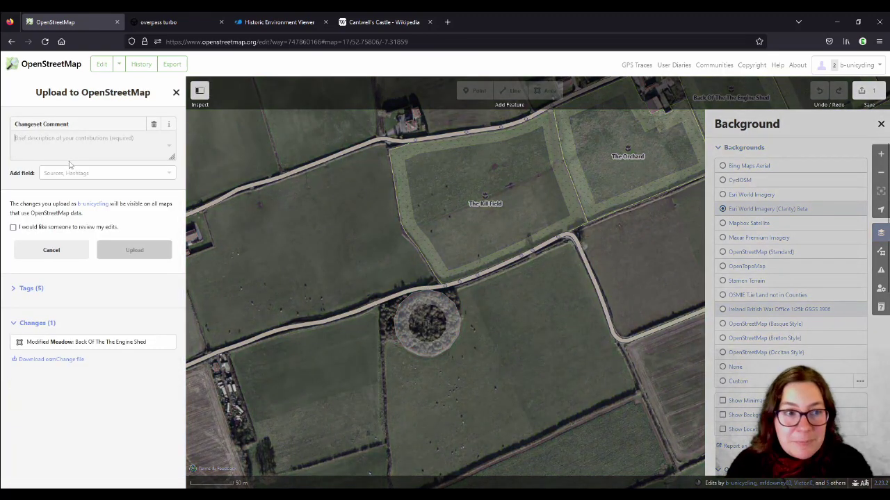
left_click(69, 159)
left_click(73, 169)
left_click(143, 292)
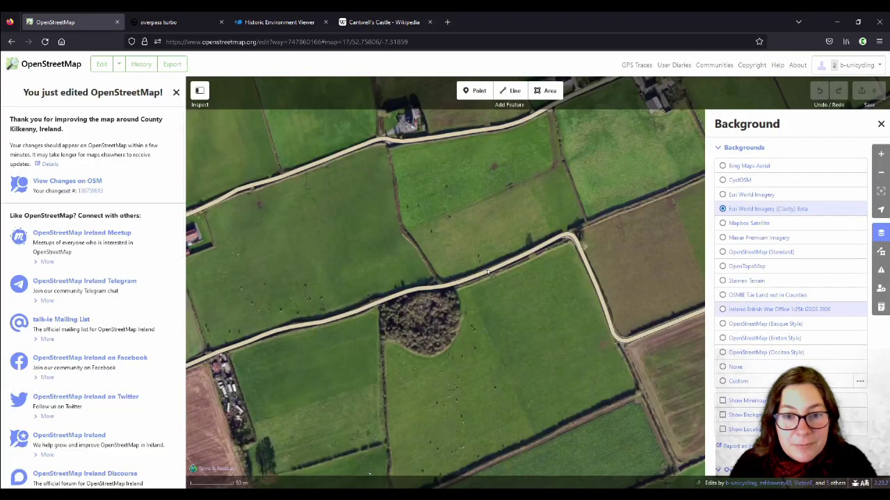
- Find The Mile Bush beside New Orchard Road on the standard map and examine the named fields around it
scroll(376, 207, "down", 3)
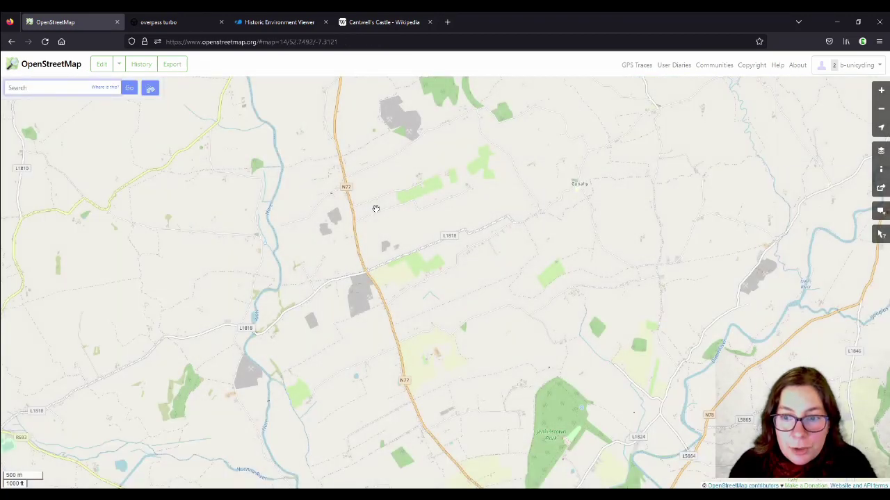
left_click_drag(832, 419, 535, 126)
left_click_drag(619, 371, 527, 174)
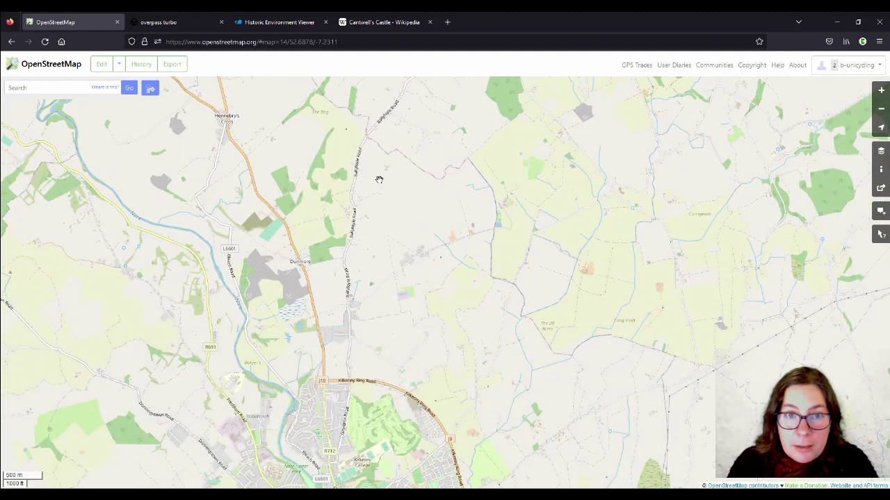
left_click_drag(516, 407, 470, 185)
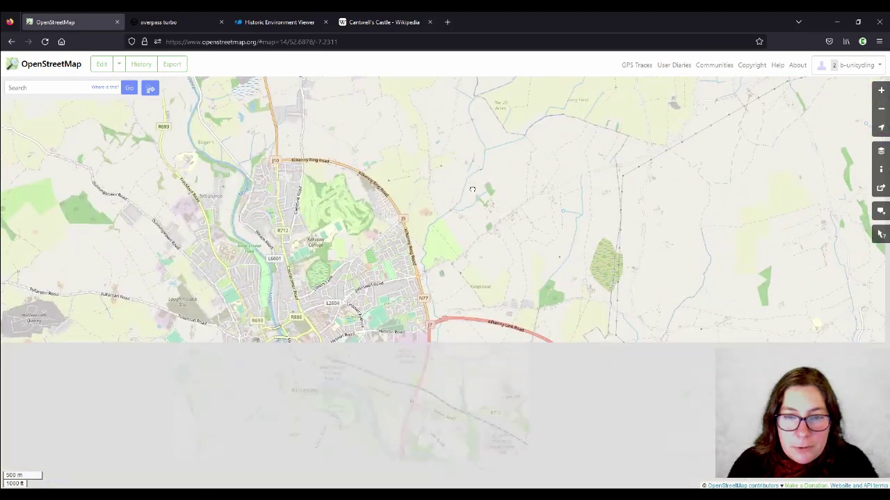
scroll(470, 185, "up", 2)
scroll(439, 171, "up", 2)
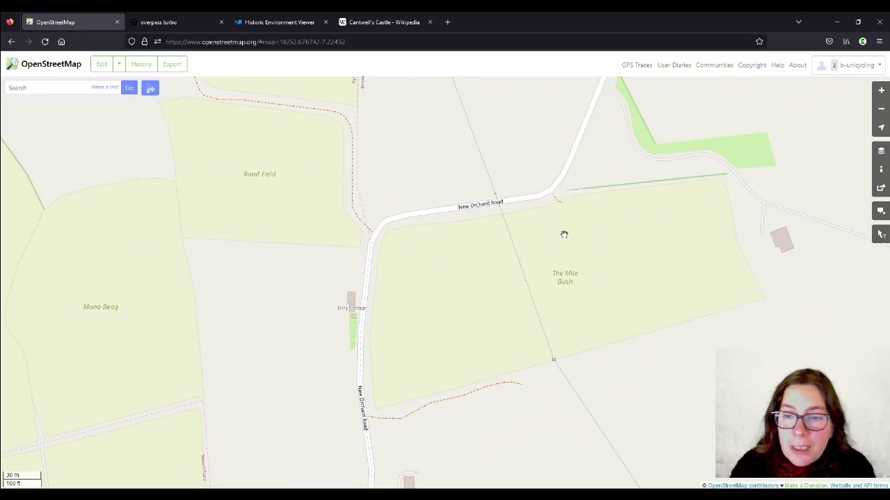
left_click_drag(564, 216, 529, 284)
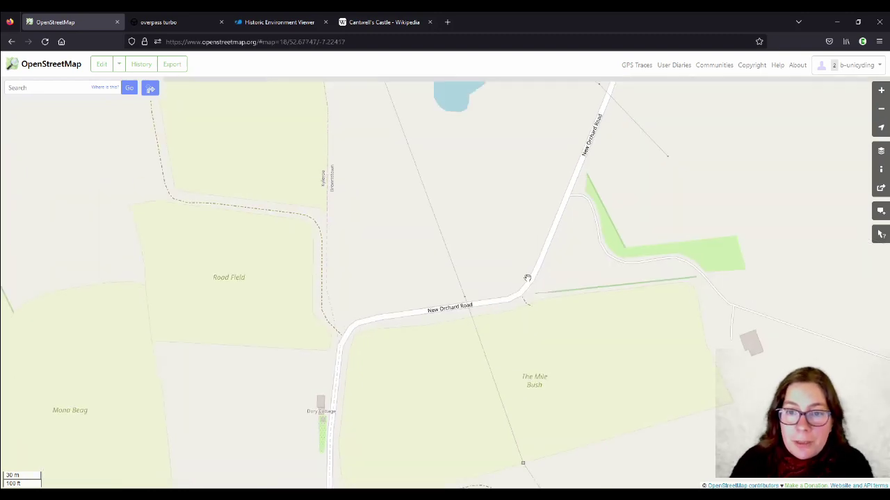
scroll(529, 284, "down", 2)
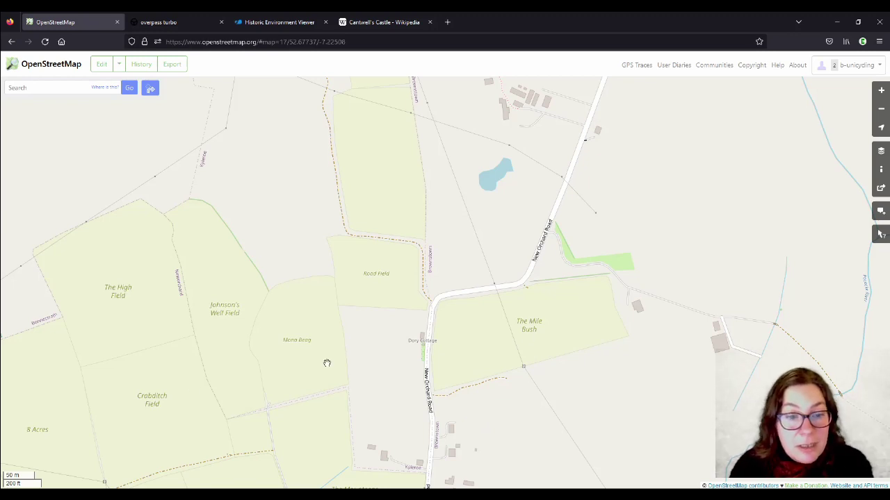
mouse_move(138, 496)
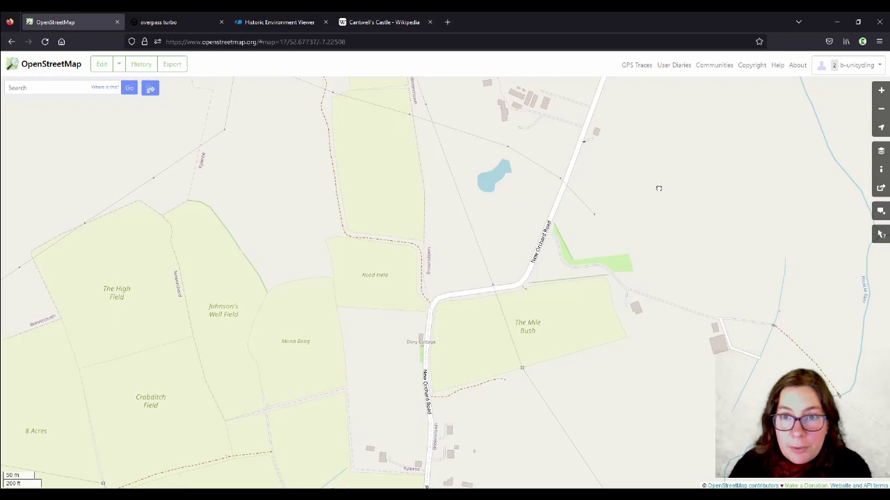
- Examine the named fields around Sandfordscourt and on to Gort na Haun and Graveyard Field
left_click_drag(754, 144, 334, 311)
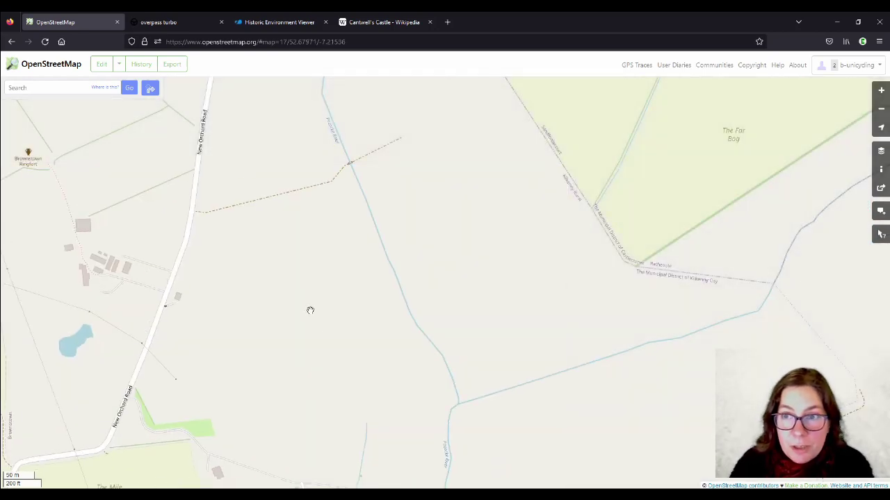
scroll(394, 333, "down", 2)
scroll(642, 188, "up", 1)
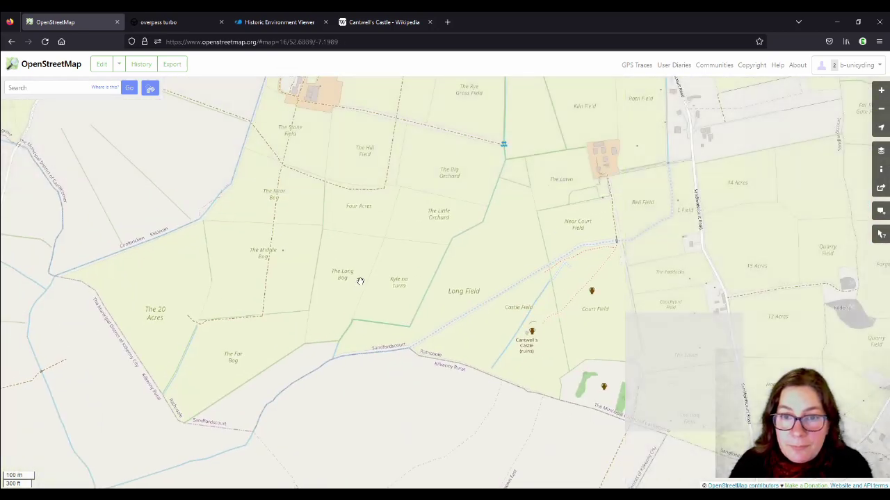
left_click_drag(731, 165, 461, 397)
scroll(492, 253, "up", 2)
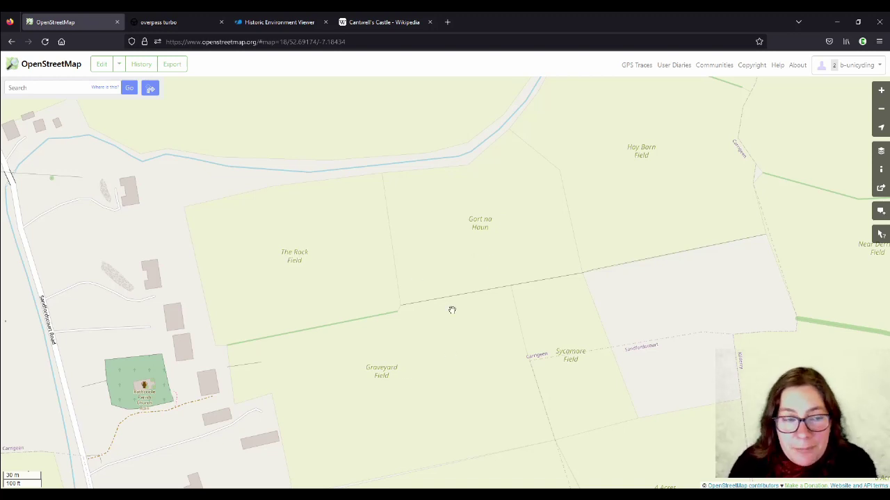
- Open the area around Gort na Haun and The Rock Field in the map editor
key("Up")
key("Up")
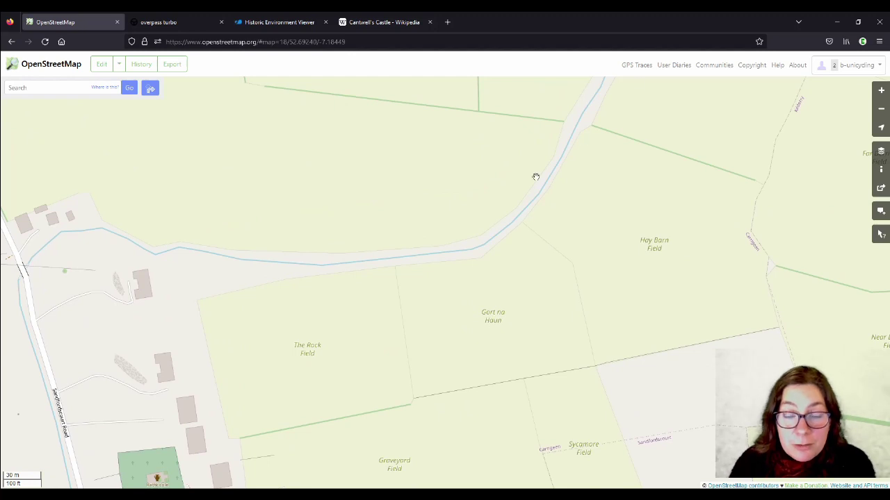
left_click_drag(514, 356, 493, 272)
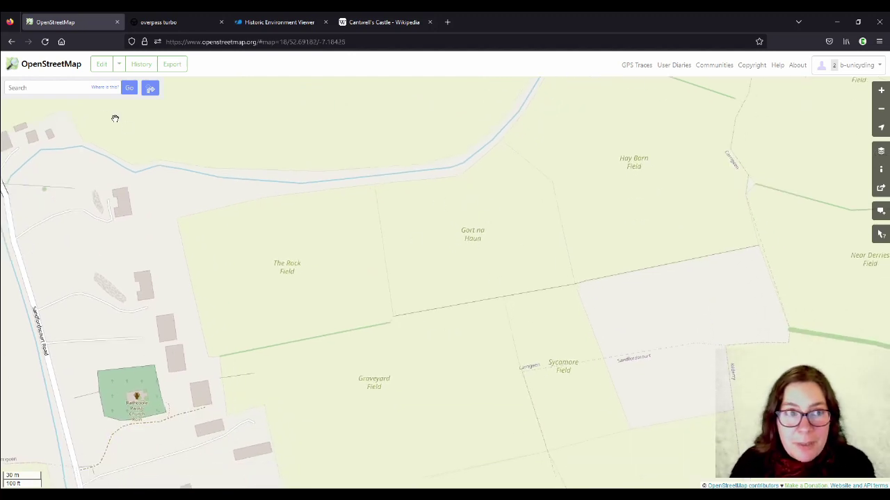
left_click(101, 64)
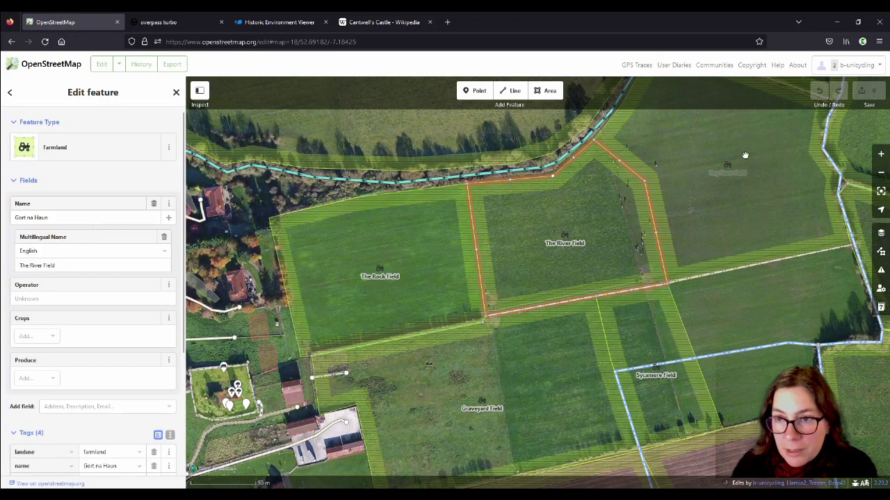
- Correct the survey date tag's key on the Gort na Haun farmland to survey:date
left_click_drag(745, 156, 703, 262)
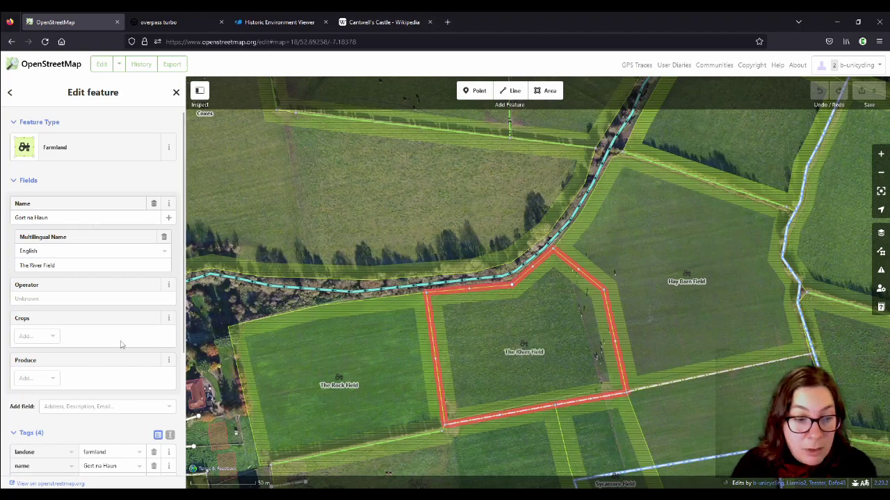
scroll(105, 333, "down", 3)
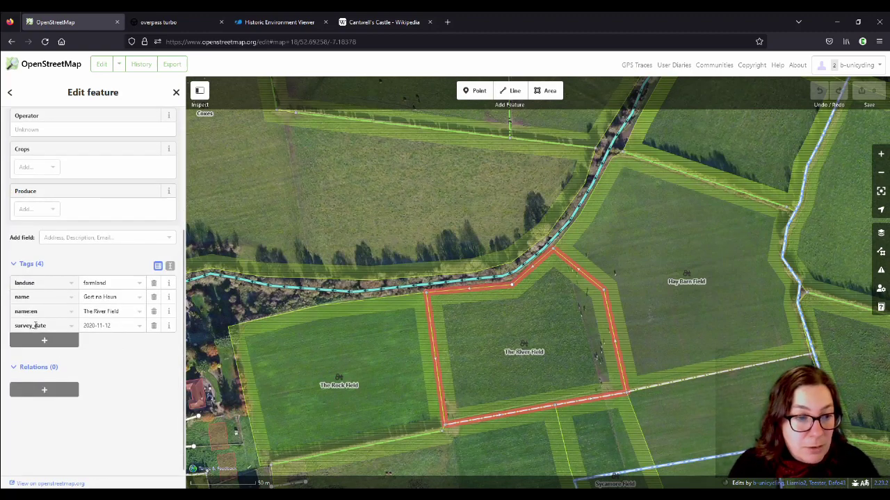
left_click(35, 325)
key("Tab")
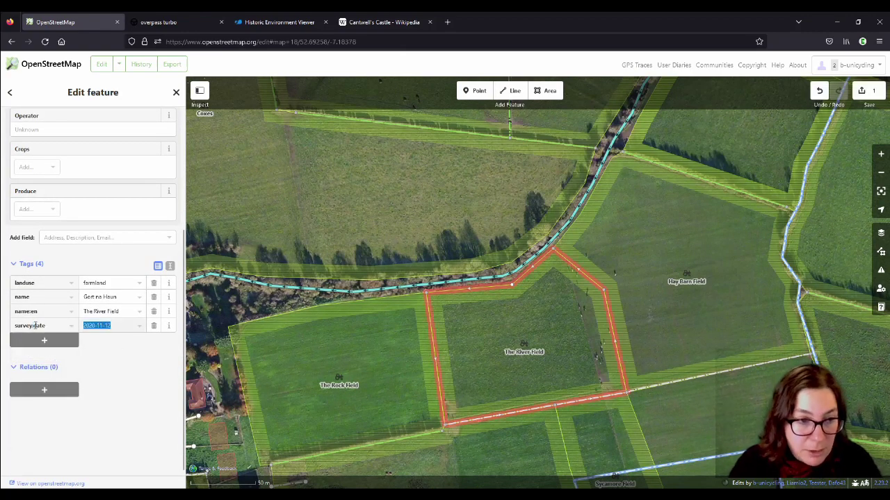
- Add a name:etymology tag to Gort na Haun with the value "possibly after the stream/ river (Irish abhainn"
key("Tab")
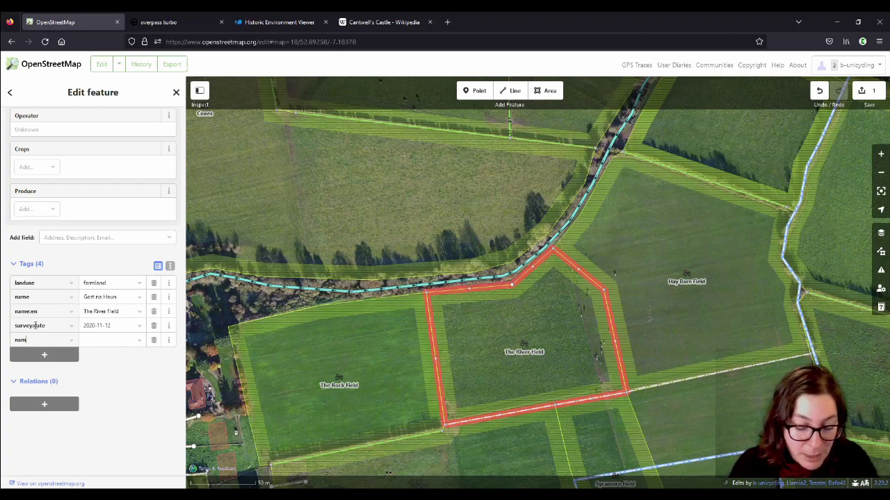
type("e:ety")
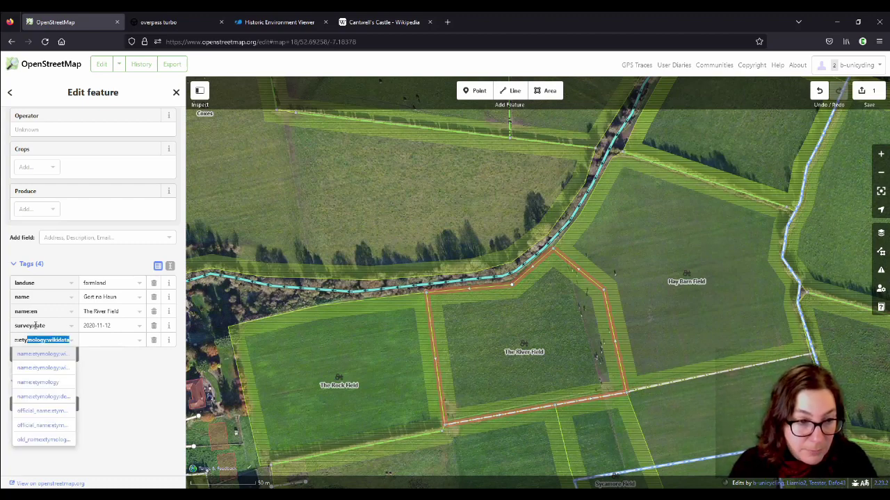
type("mology")
key("Tab")
type("possi")
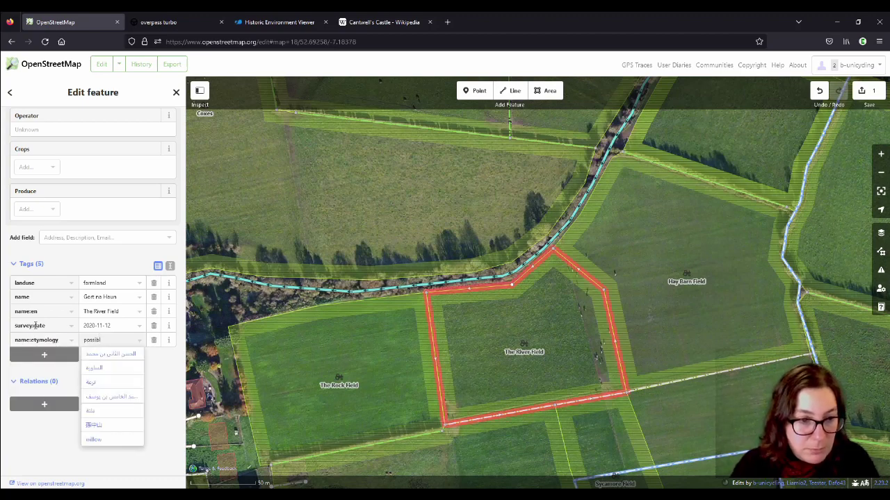
type("bly after the ")
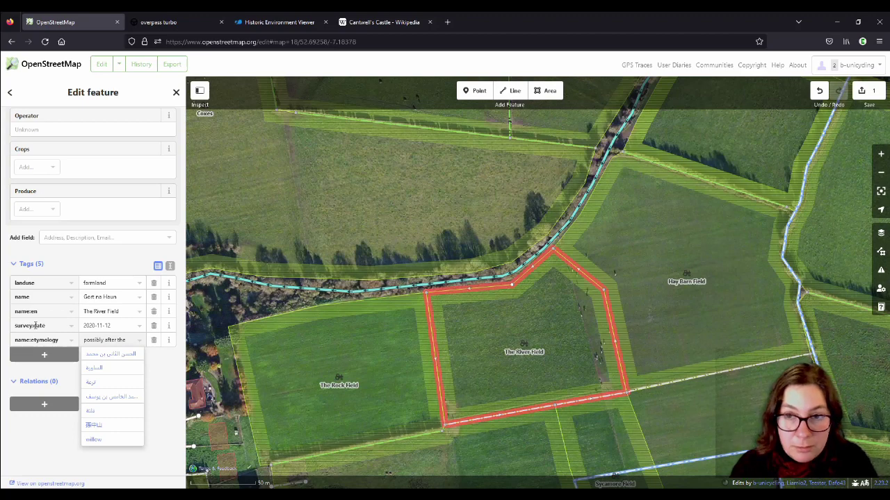
type("stream/ river")
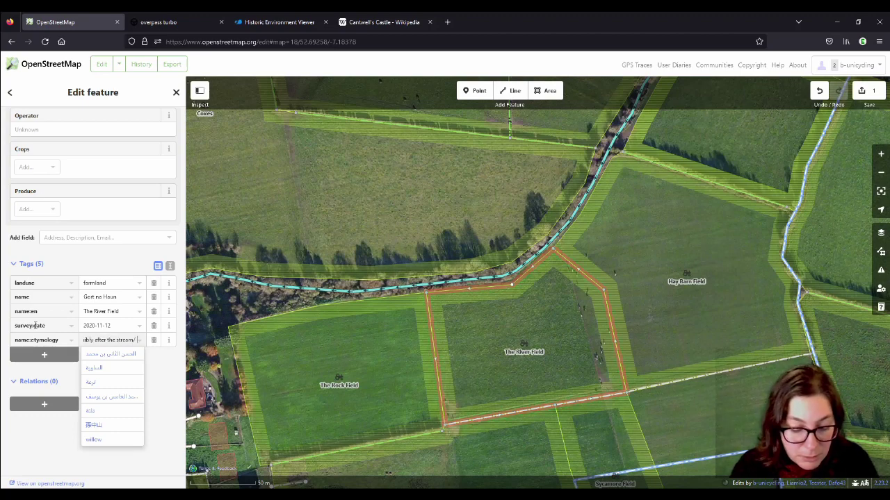
type(" (")
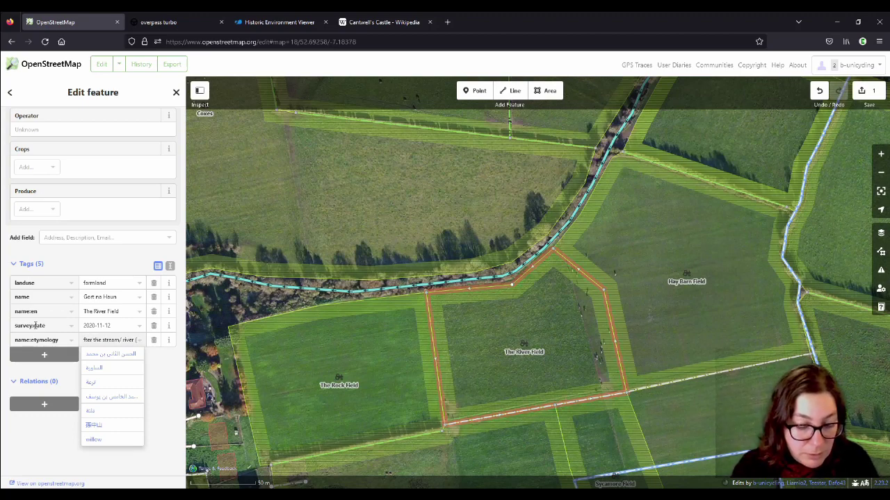
type("Irish")
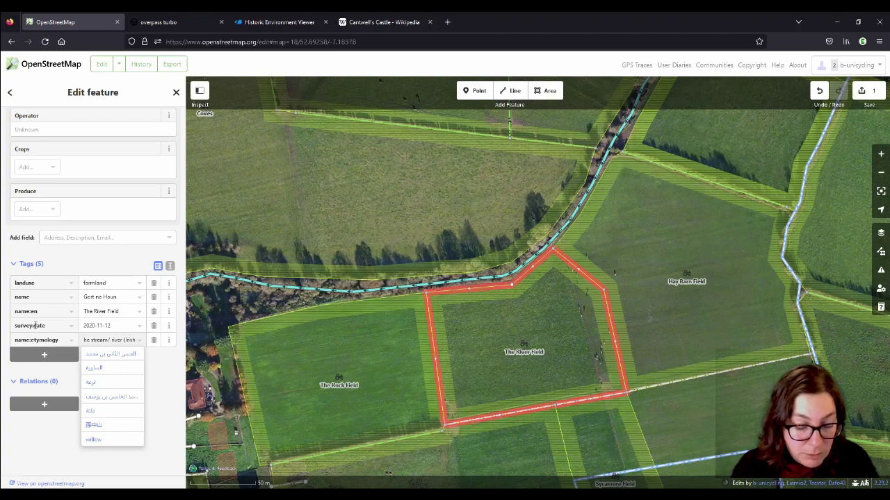
type(" abhainn")
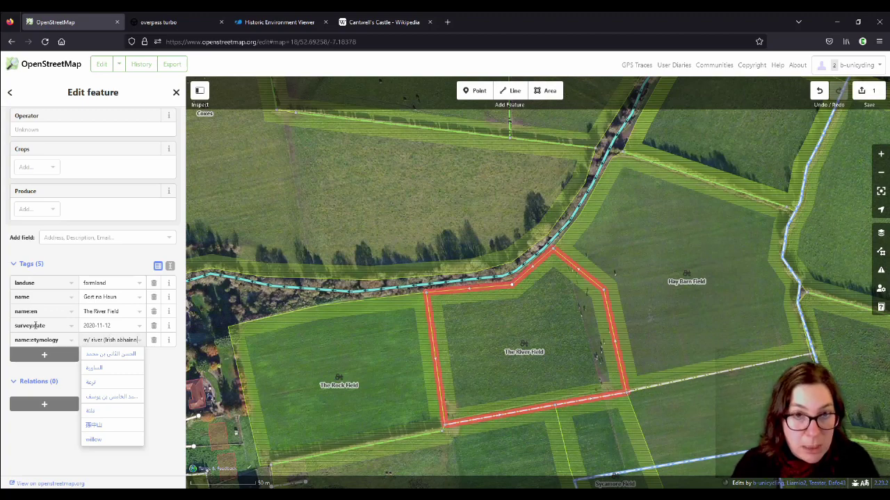
- Open the teanglann.ie Irish dictionary in a new browser tab through its previously visited "bearna" entry
left_click(447, 22)
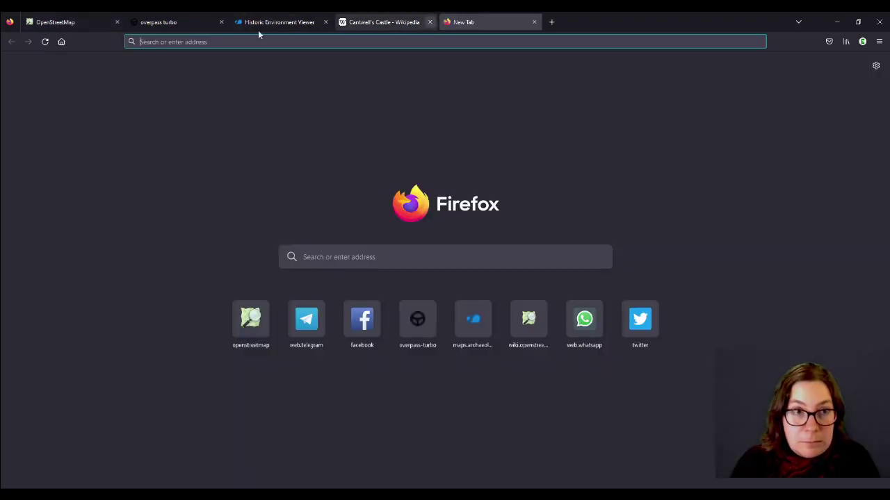
type("taa")
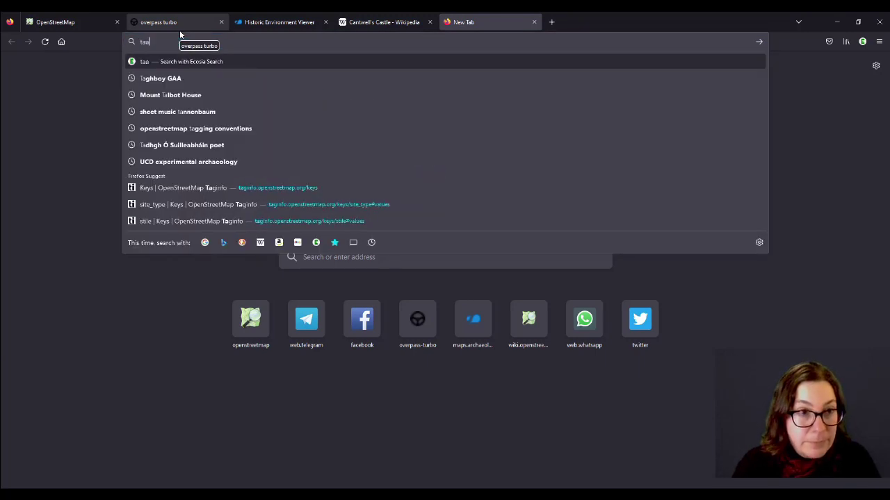
key("BackSpace")
key("BackSpace")
type("eangl")
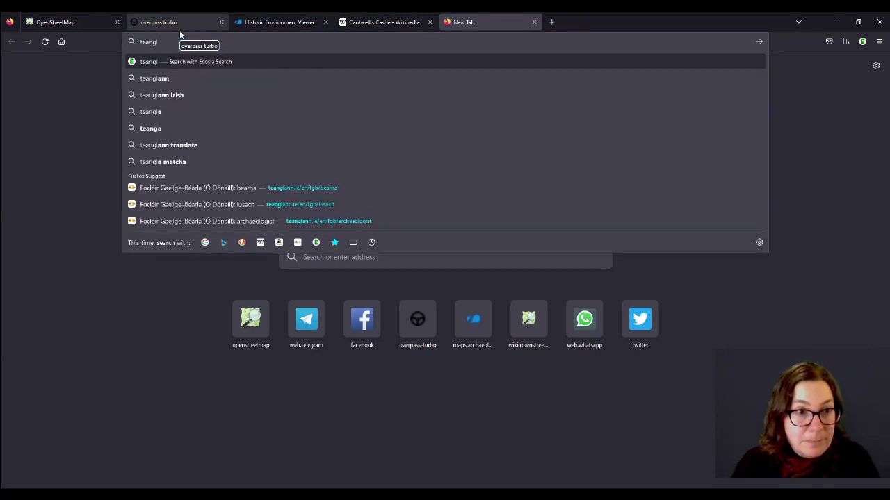
key("Down")
key("Down")
key("Down")
key("Down")
key("Down")
key("Down")
key("Down")
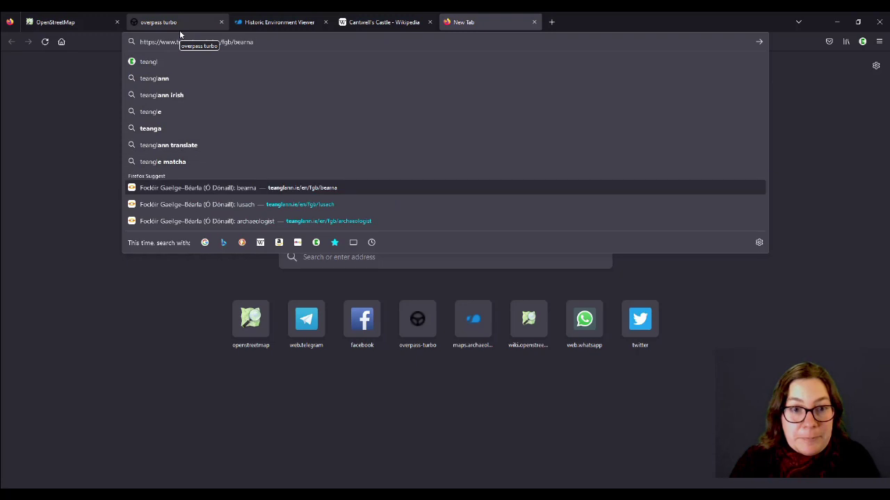
key("Return")
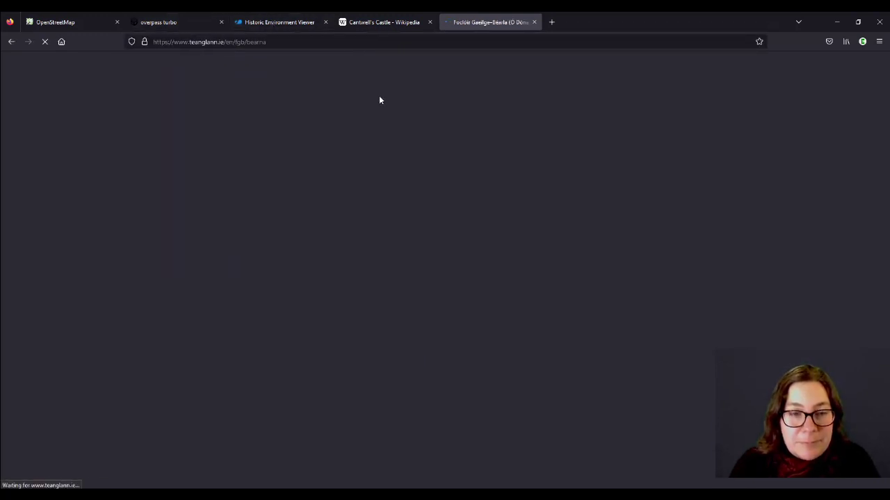
- Look up "abhainn" in the dictionary, copying the word from the field's etymology tag
type("ai")
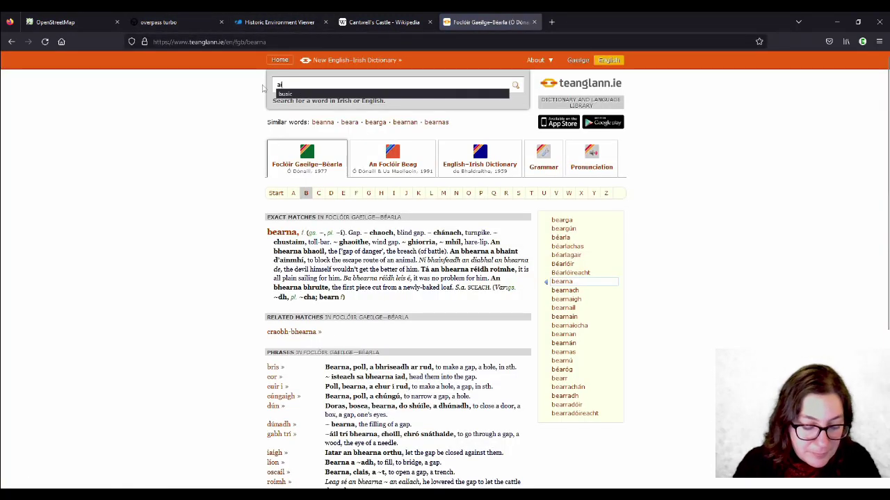
type("bh")
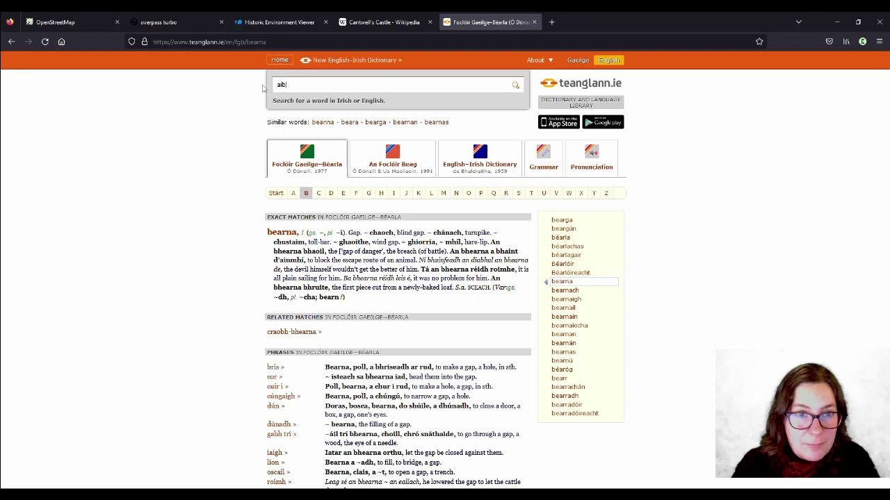
left_click(97, 22)
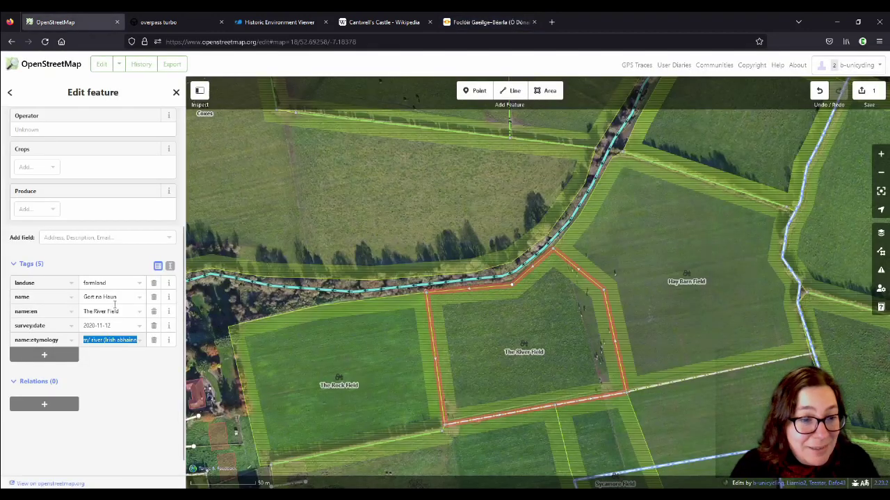
double_click(127, 340)
key("ctrl+c")
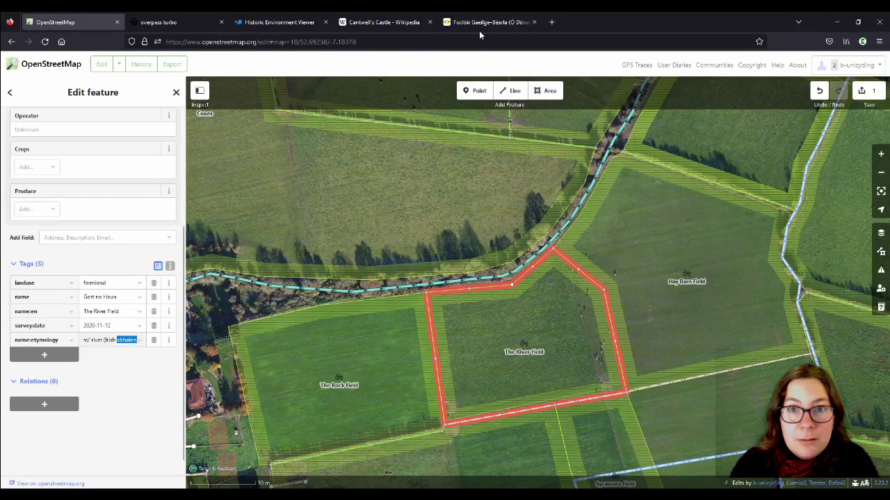
left_click(479, 25)
key("ctrl+a")
key("ctrl+v")
key("Return")
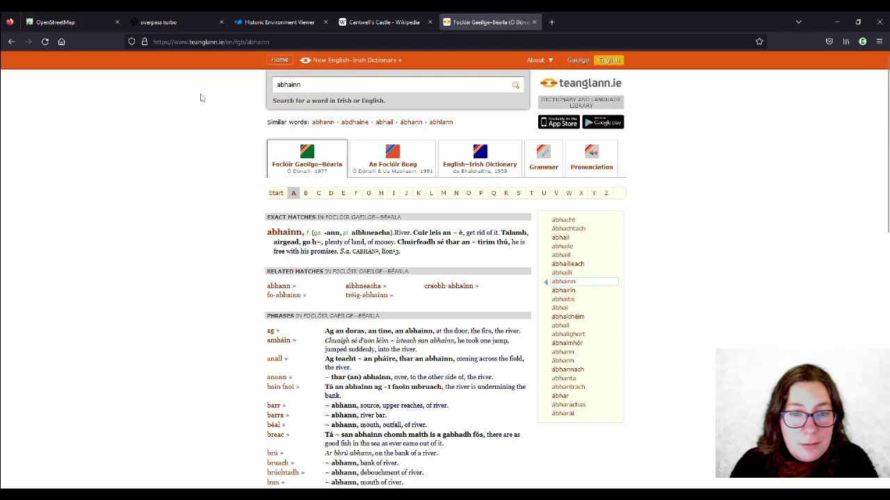
- Return to the map editor and complete Gort na Haun's etymology value with a closing parenthesis after "abhainn"
left_click(48, 22)
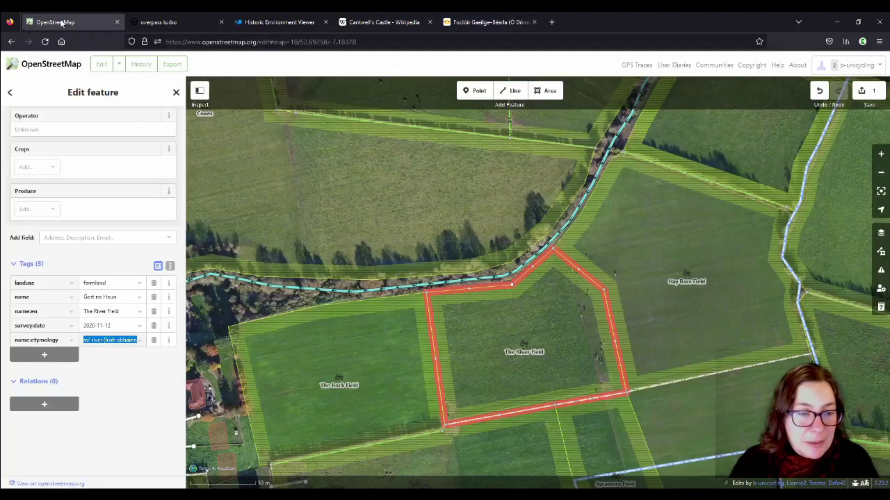
left_click(127, 342)
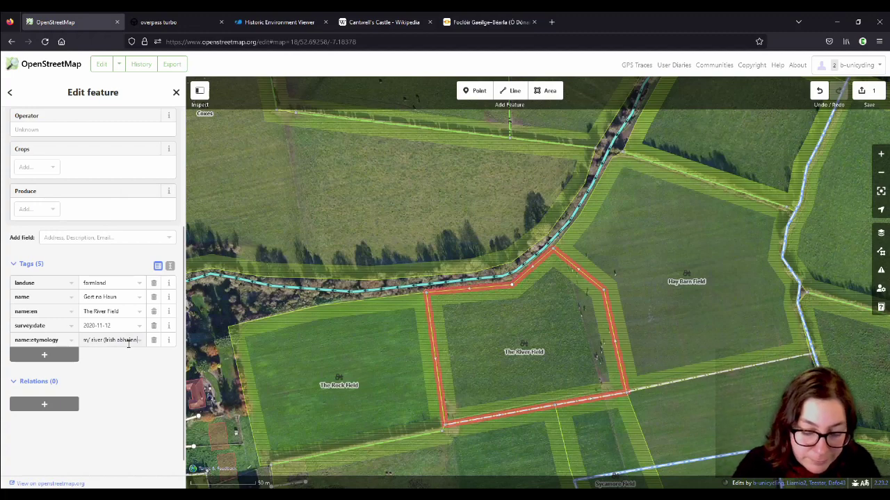
type(")")
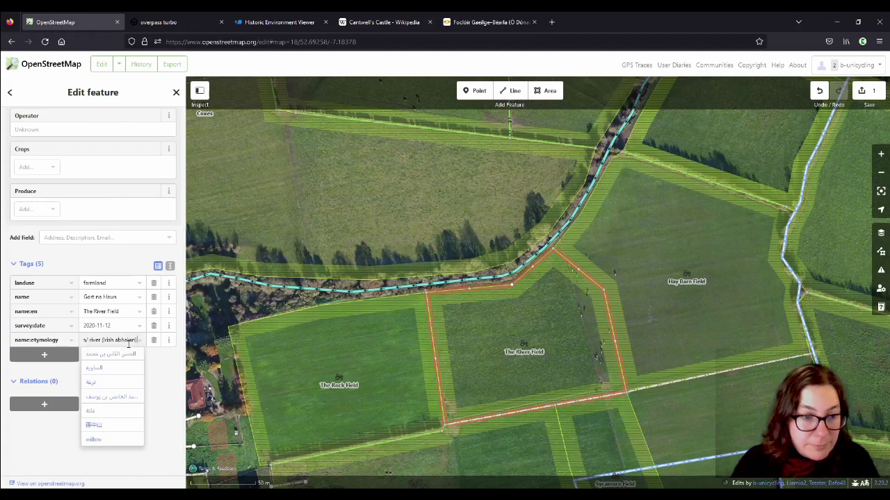
left_click(764, 281)
- Compare the area around Hay Barn Field on the Ireland British War Office 1:25k background, and restore Esri World Imagery (Clarity) Beta
left_click_drag(758, 283, 549, 332)
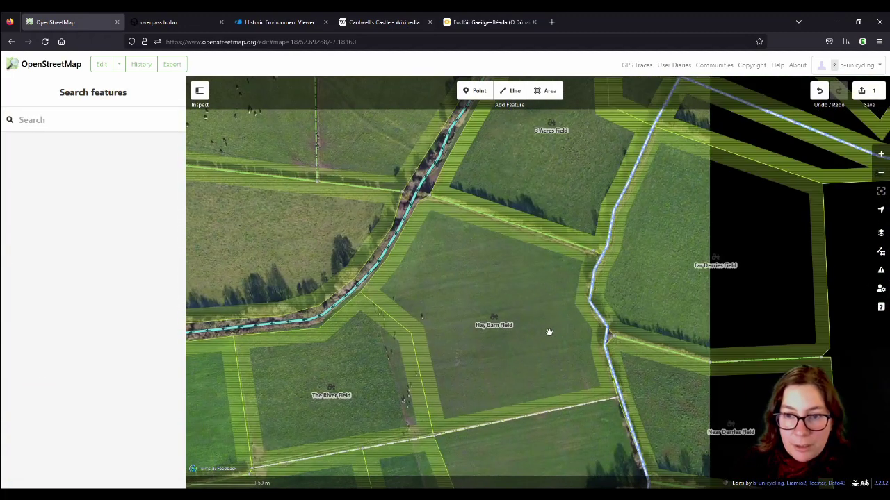
left_click(881, 233)
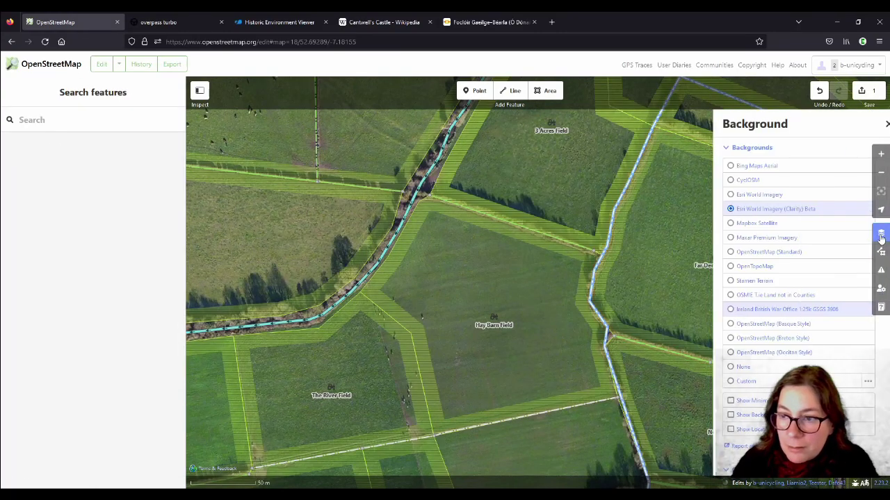
left_click(809, 314)
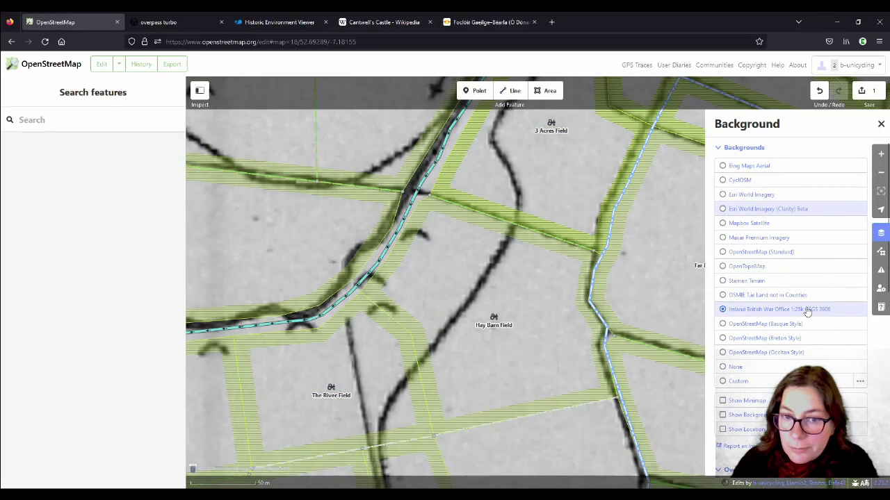
left_click(784, 210)
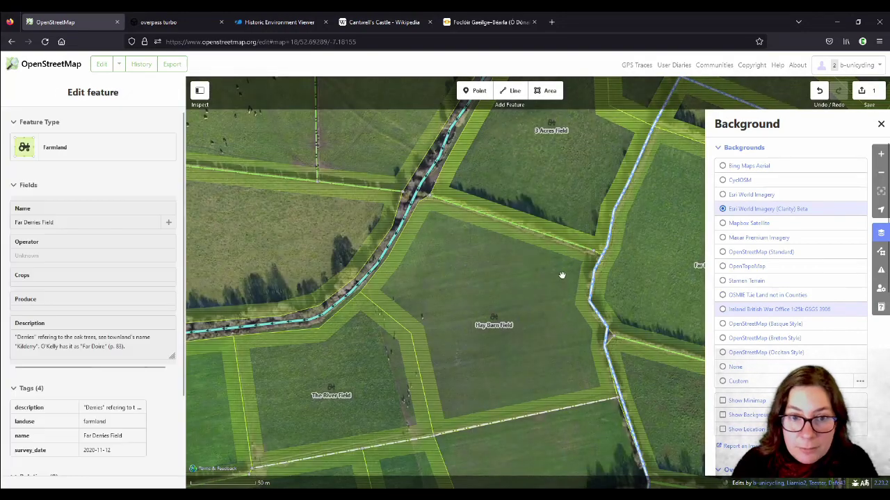
- Examine the fields on the aerial imagery from Coxes and The River Field to The Rock Field and Graveyard Field
scroll(562, 268, "down", 3)
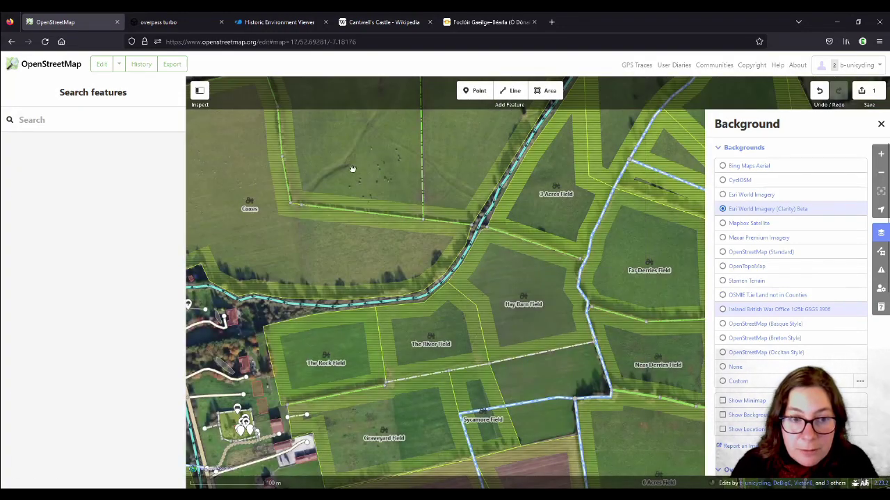
left_click_drag(423, 292, 438, 321)
scroll(417, 278, "up", 3)
scroll(369, 143, "down", 3)
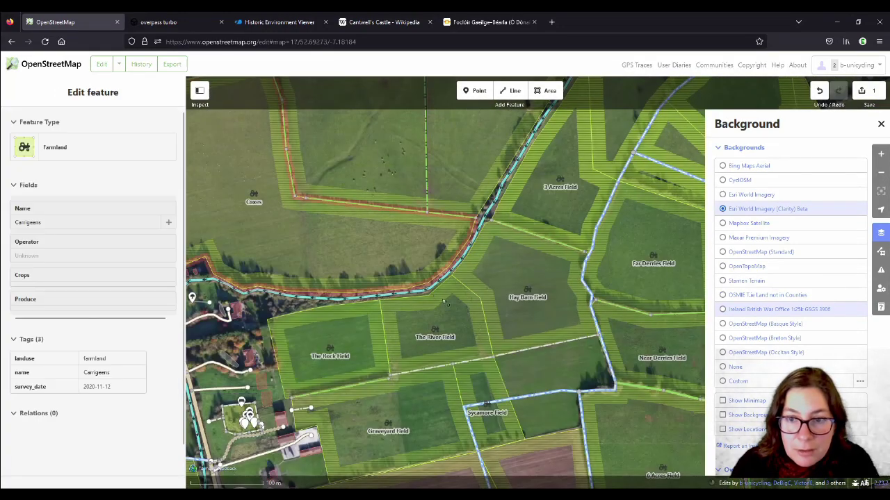
left_click(489, 362)
left_click(435, 332)
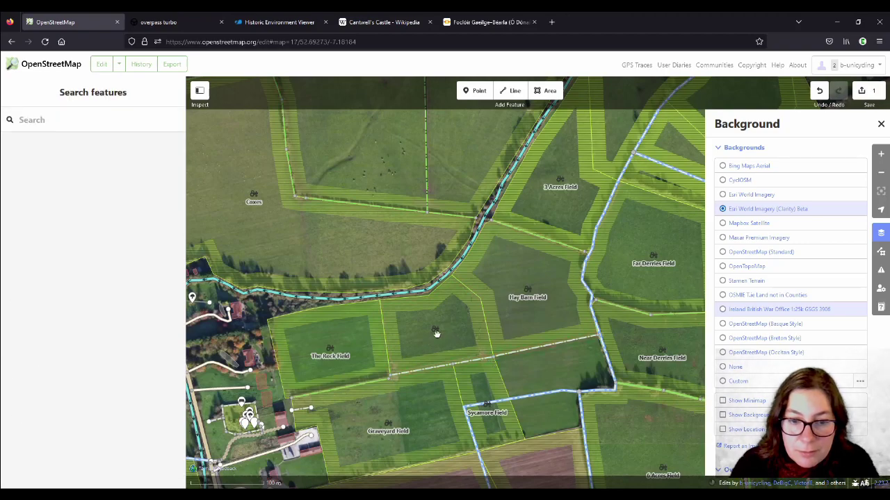
left_click_drag(435, 332, 524, 237)
scroll(460, 303, "up", 3)
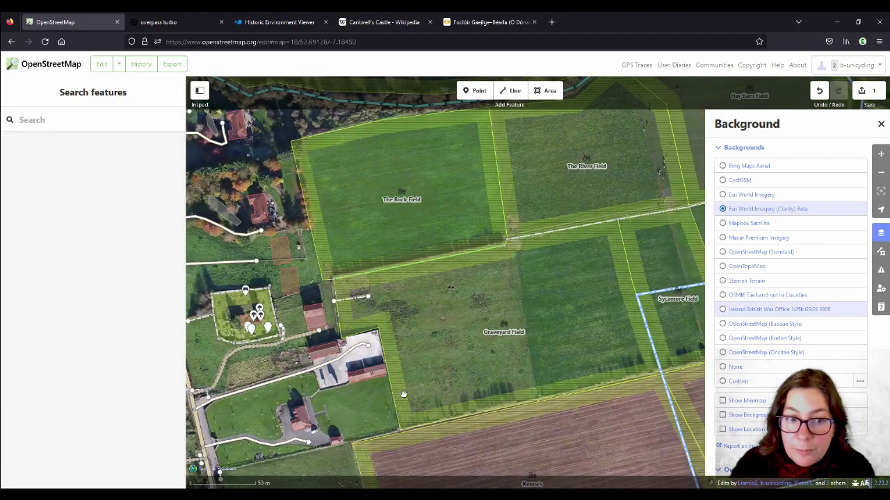
- Inspect the tags of the tomb point inside the walled graveyard west of Graveyard Field
left_click_drag(403, 394, 516, 362)
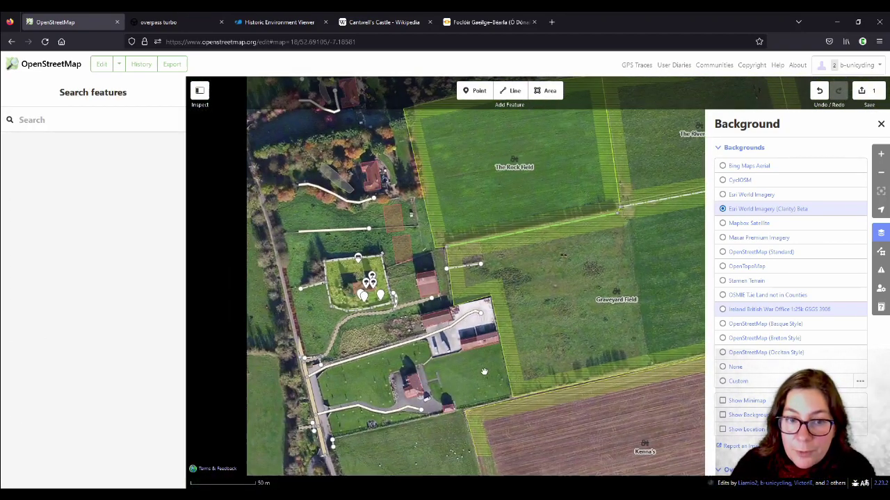
left_click(369, 296)
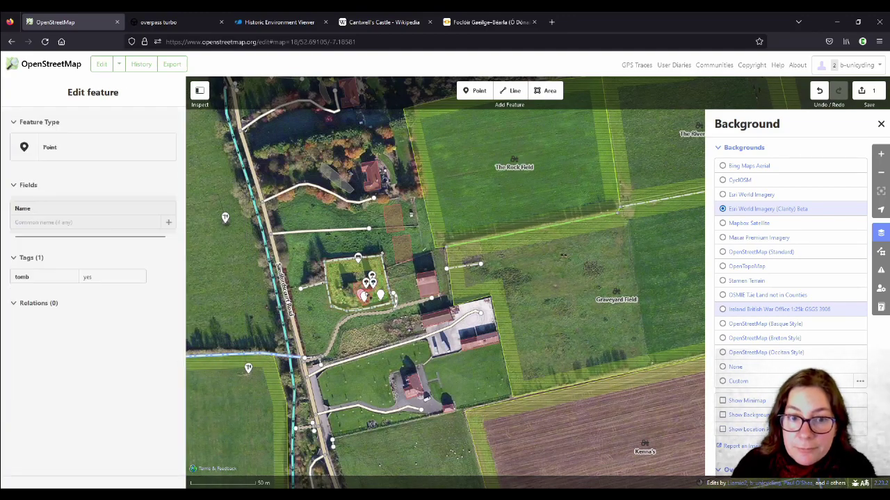
key("Escape")
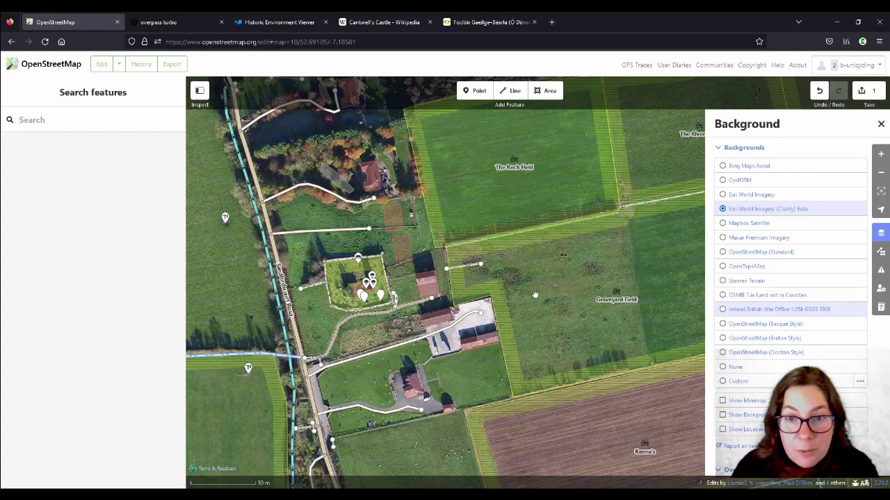
- Correct the survey_date key of Graveyard Field to survey:date and add an empty tag row
left_click(496, 292)
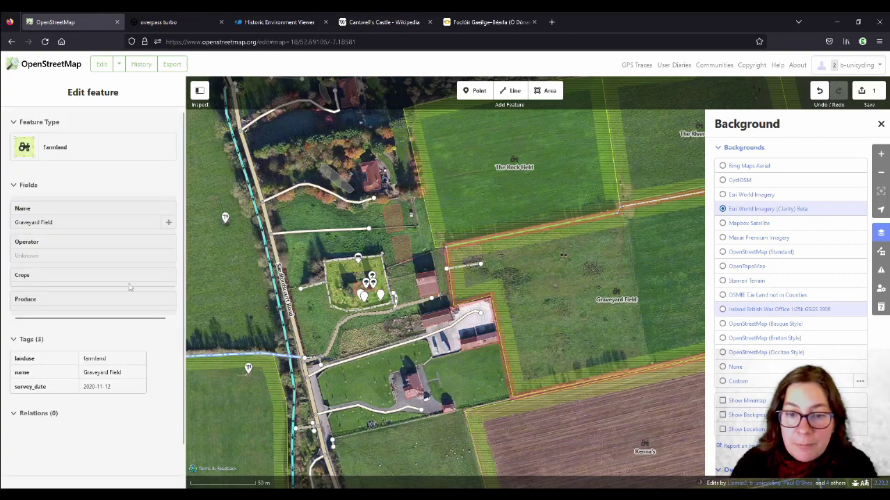
scroll(42, 375, "down", 3)
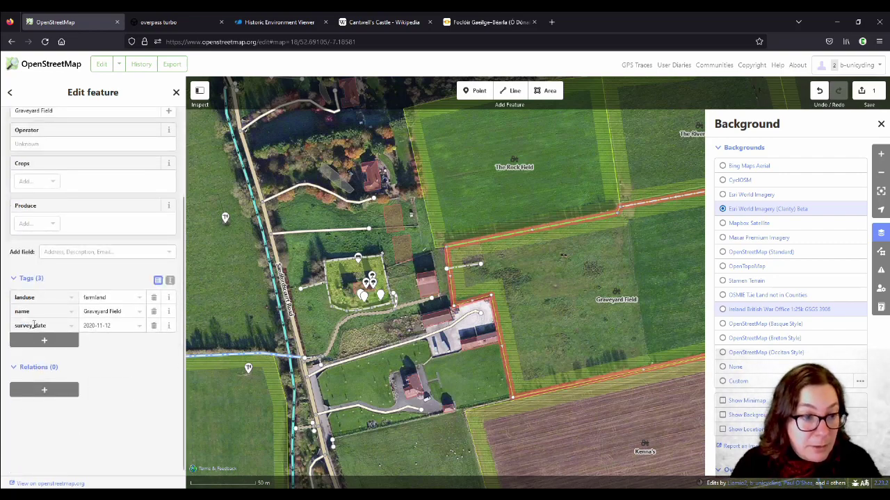
left_click(35, 338)
left_click(33, 331)
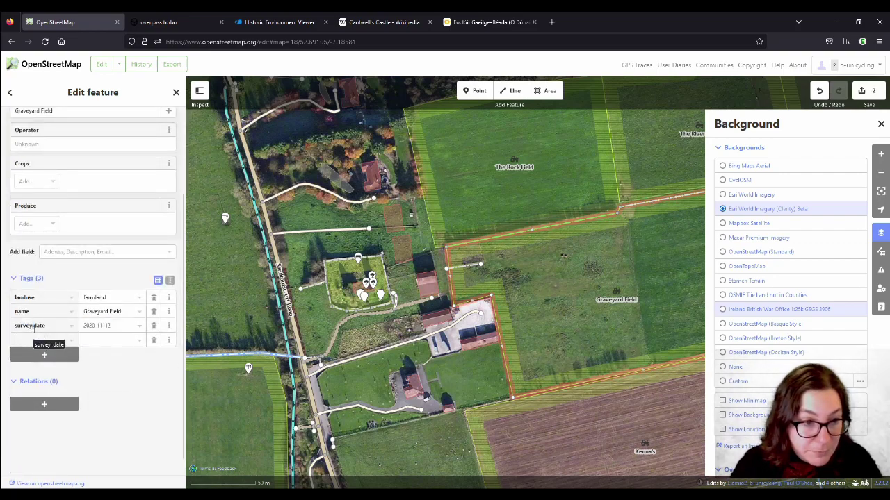
- Add name:etymology "after Rathcoole graveyard" to Graveyard Field, and check the name against the walled graveyard nearby
type("name:etymology:wikidata")
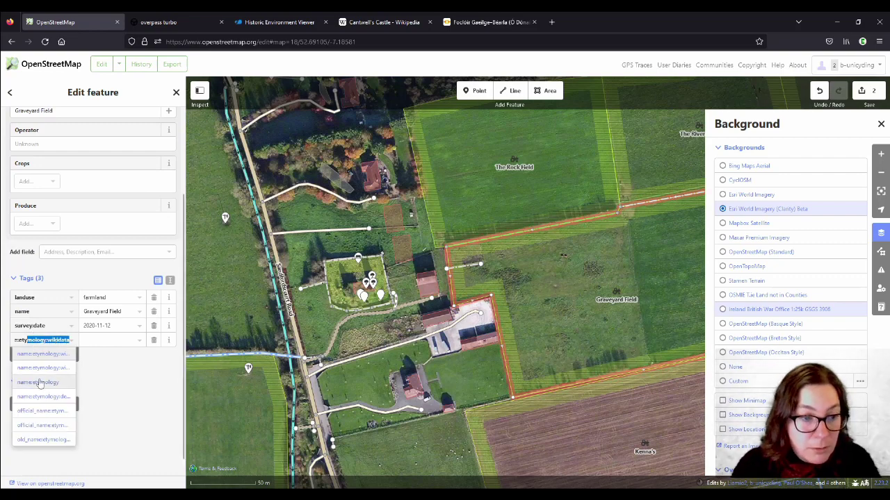
left_click(37, 382)
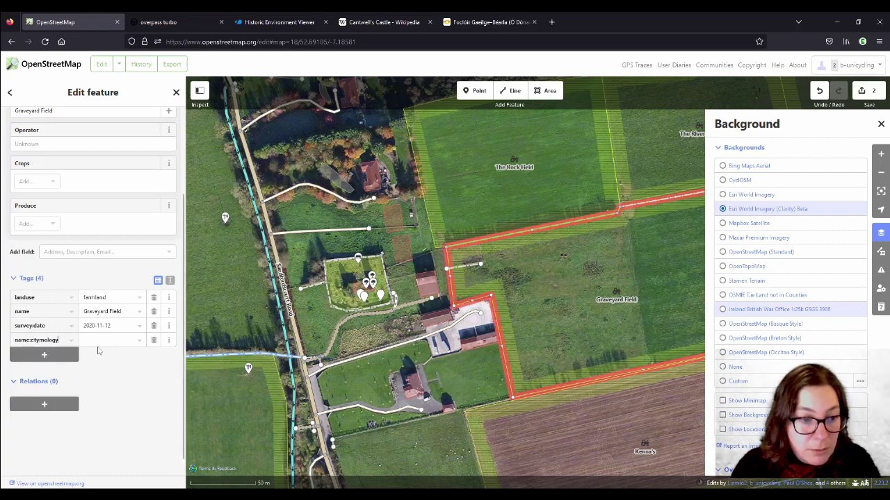
left_click(101, 338)
type("after R")
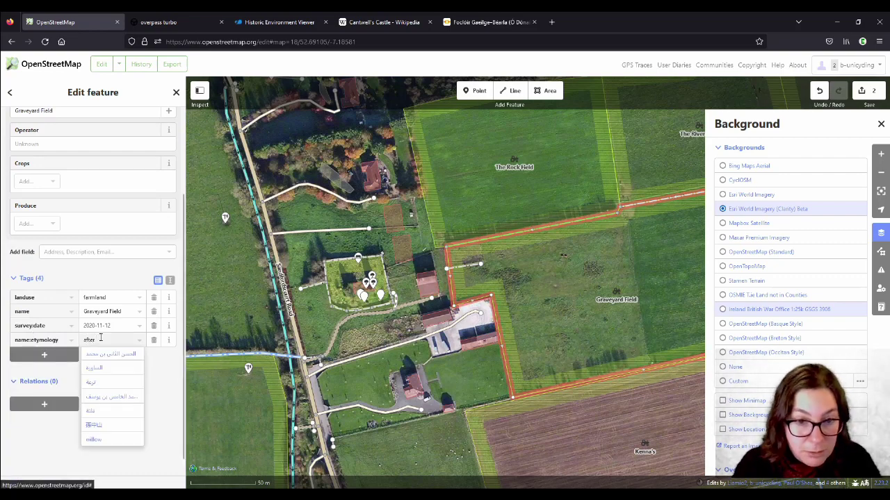
type("athcoole")
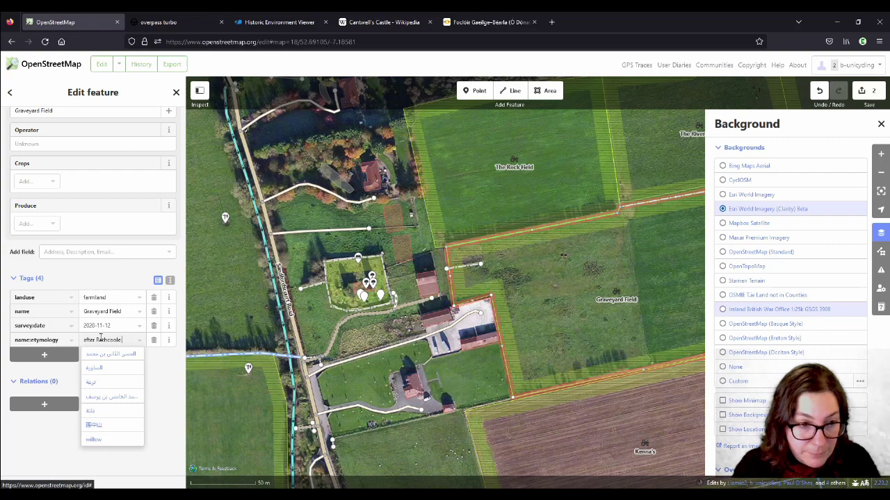
type(" graveyard")
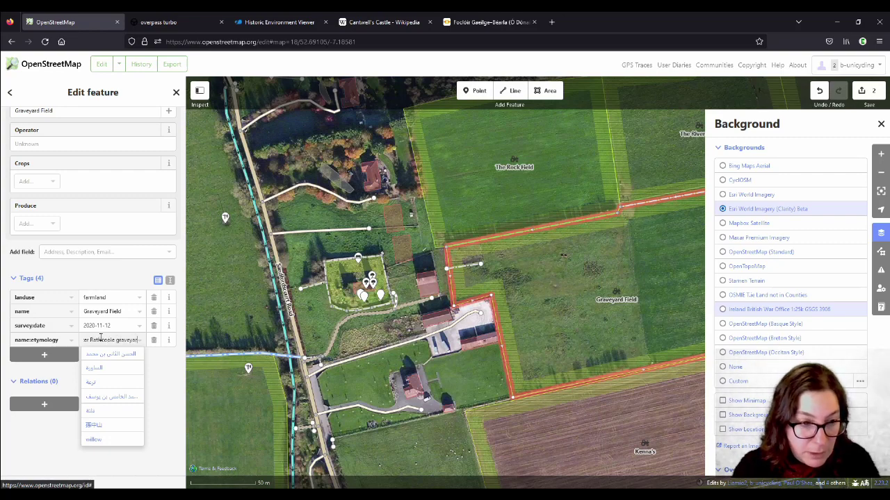
left_click(327, 288)
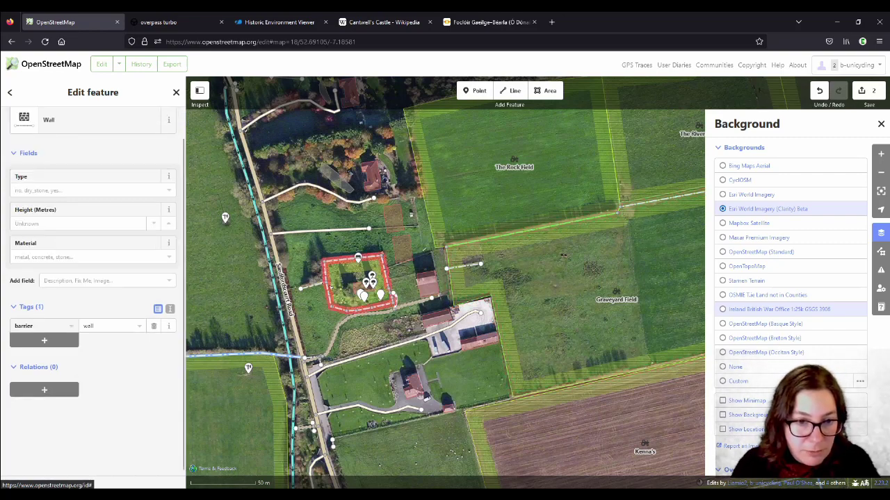
left_click(341, 293)
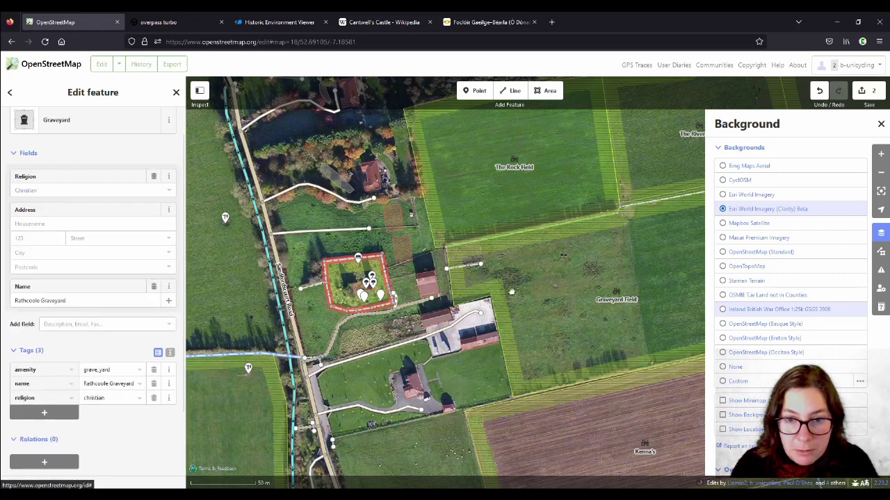
- Upload the edits to The River Field and Graveyard Field with the changeset comment "added #etymology"
left_click(874, 92)
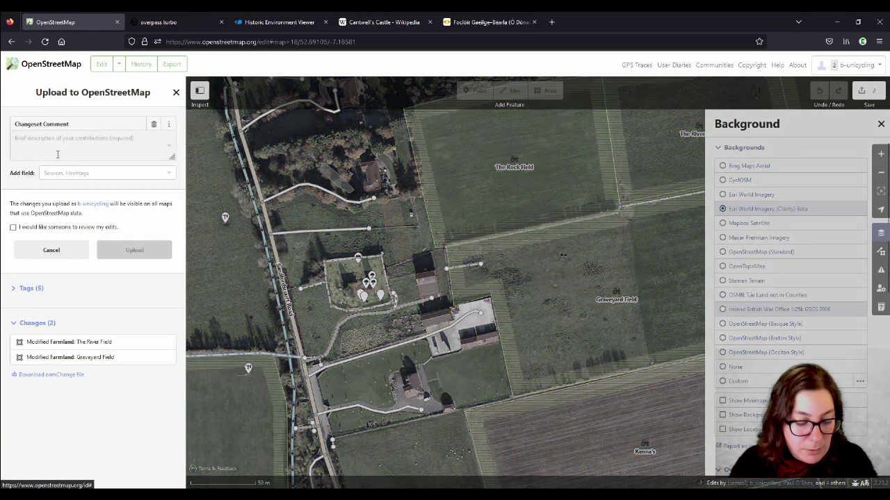
type("added #etymology")
left_click(60, 168)
left_click(135, 294)
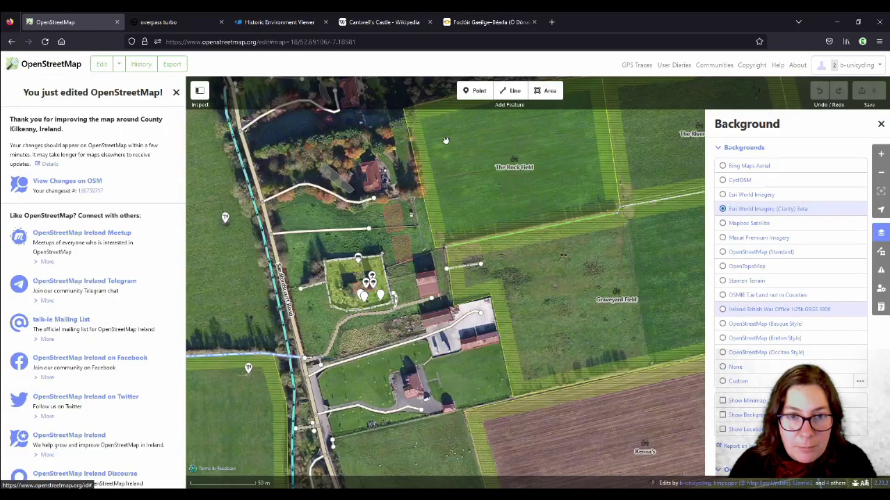
- Close the background settings and inspect the bare rock area among the trees west of The Rock Field
left_click_drag(440, 130, 471, 249)
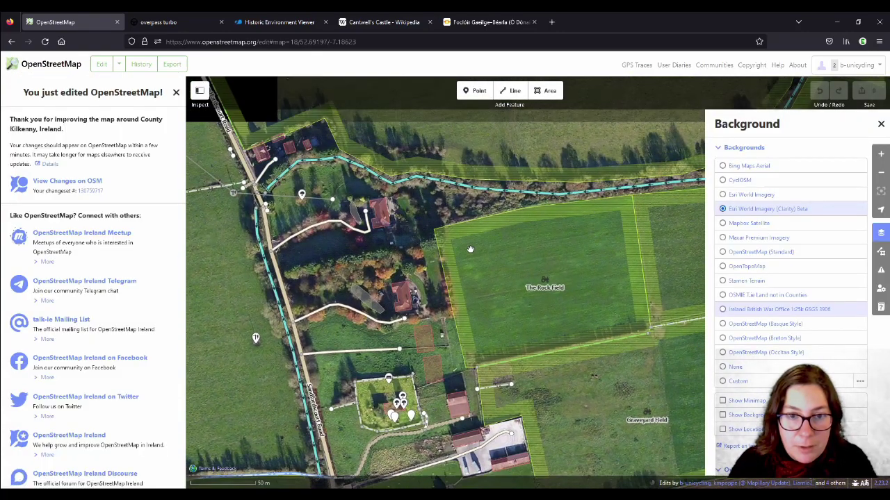
left_click(880, 124)
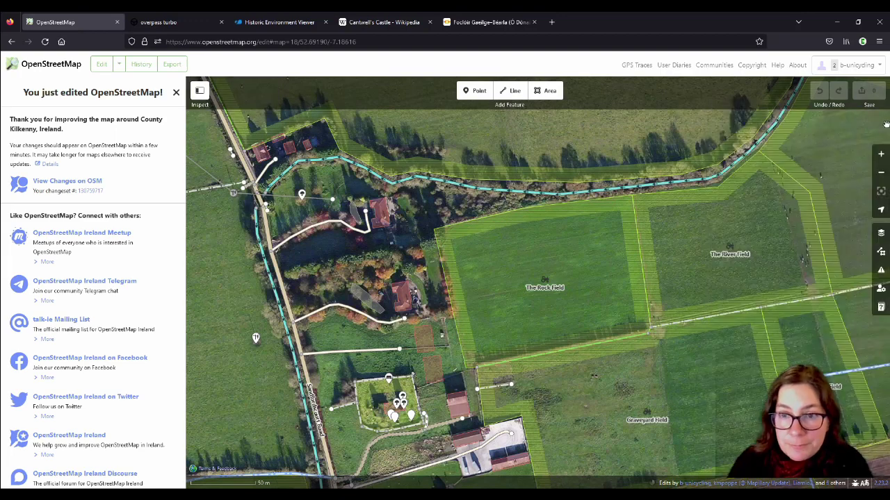
left_click(372, 299)
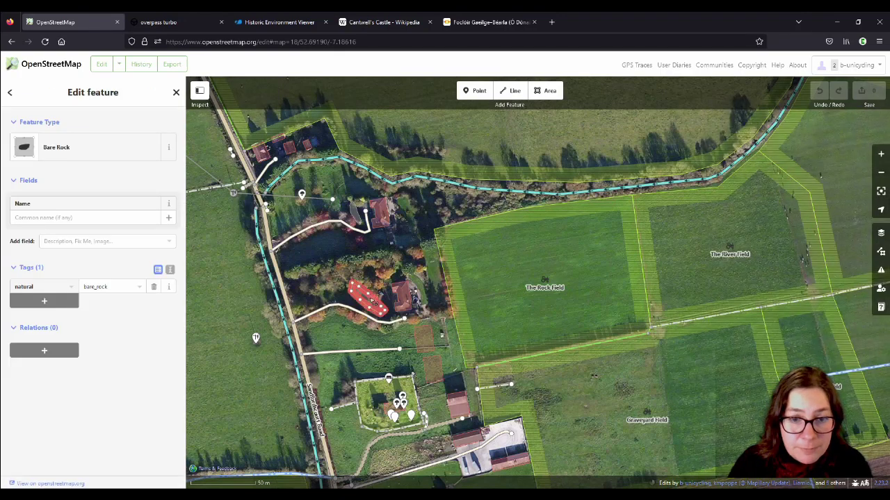
- Leave the editor for the standard map view and examine the named fields around Graveyard Field
left_click(38, 68)
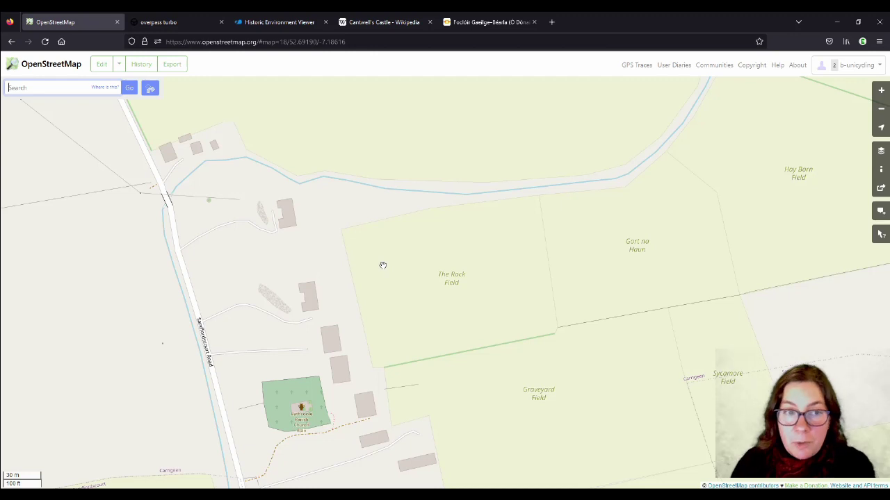
scroll(431, 276, "down", 1)
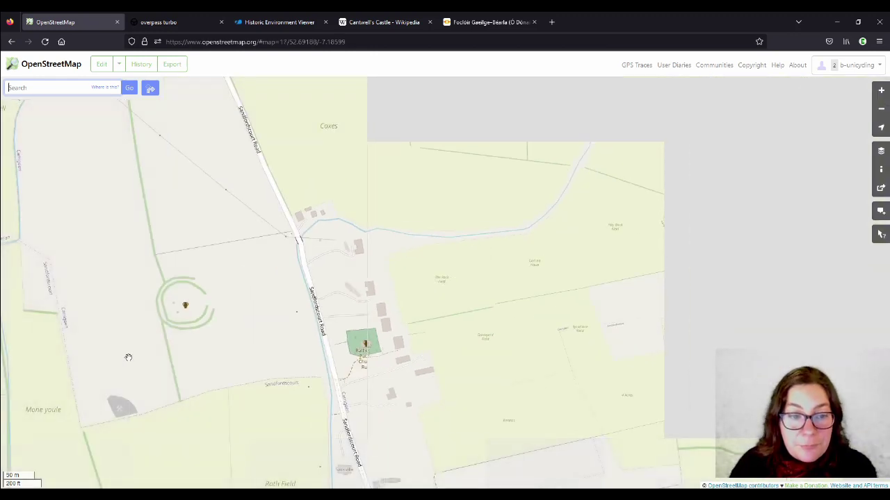
mouse_move(97, 497)
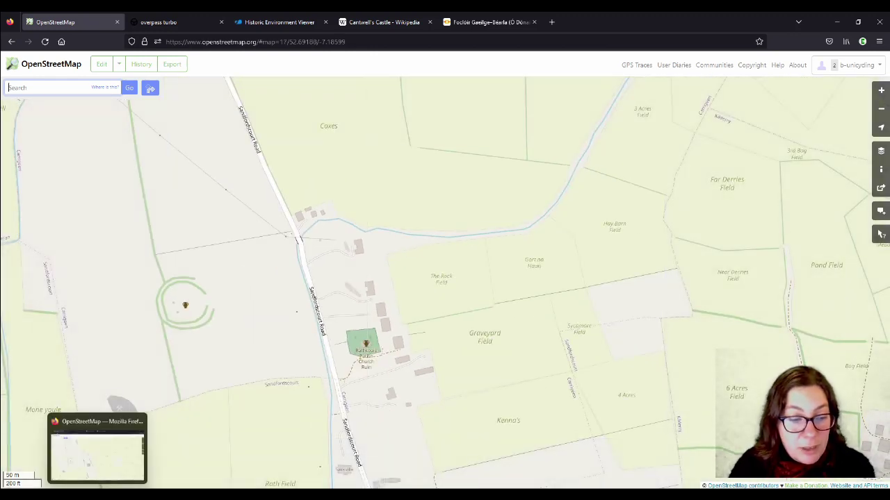
left_click_drag(590, 342, 581, 263)
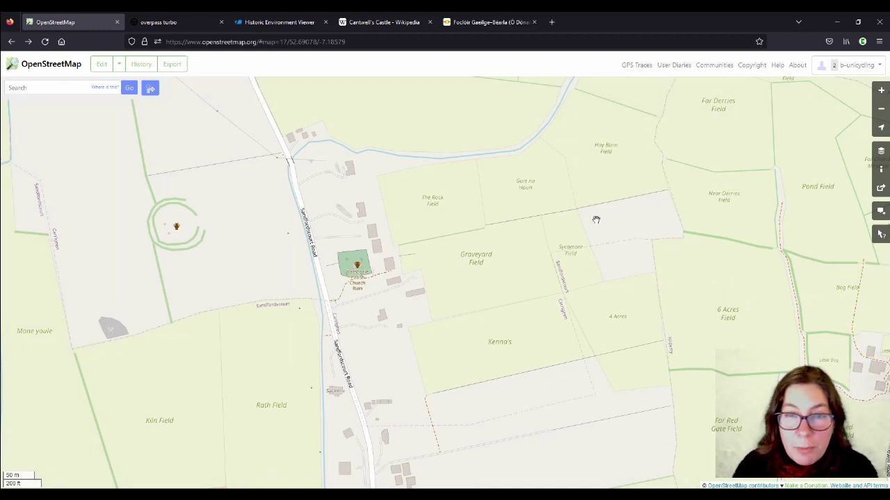
- Find the Spion Kop field south of Cullahill on the map, northwest of Kilkenny, and view it up close
scroll(647, 252, "down", 2)
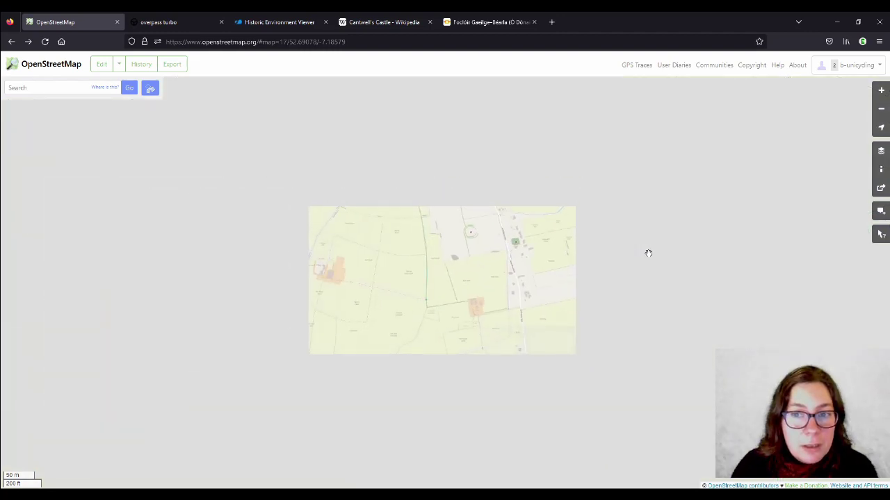
scroll(693, 249, "down", 2)
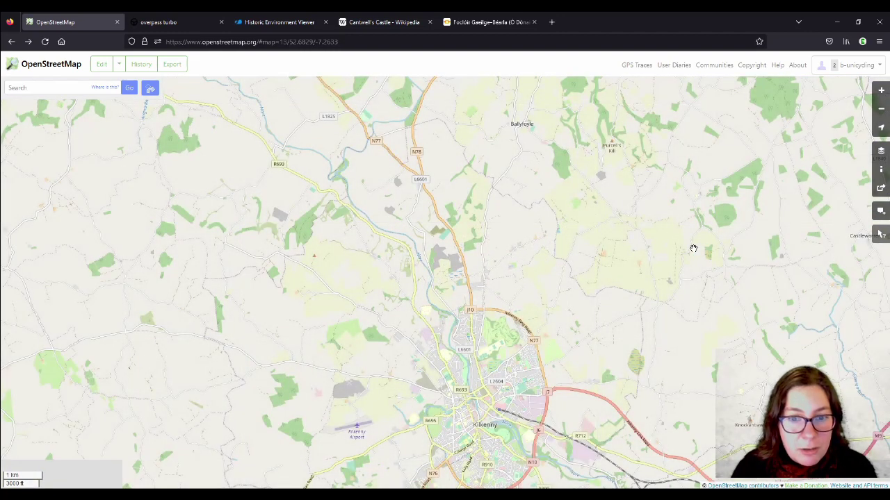
left_click_drag(65, 163, 759, 454)
left_click_drag(417, 209, 451, 230)
left_click_drag(209, 104, 381, 271)
scroll(380, 259, "up", 3)
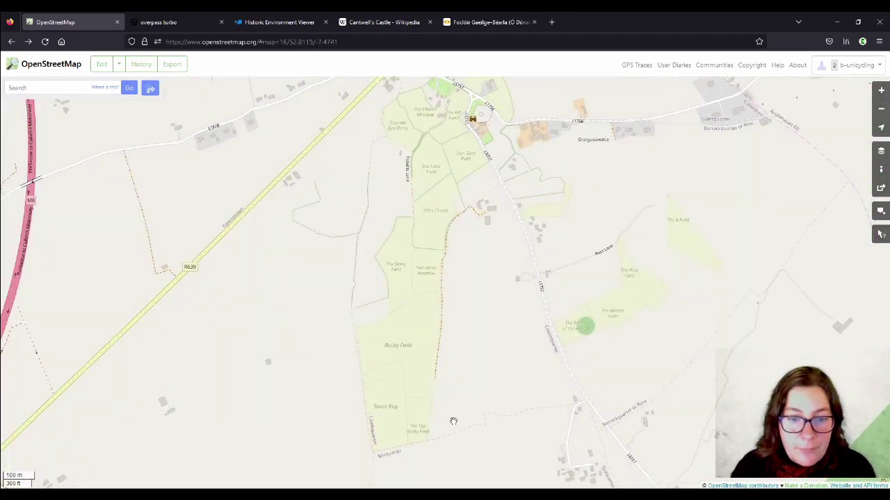
scroll(374, 282, "up", 2)
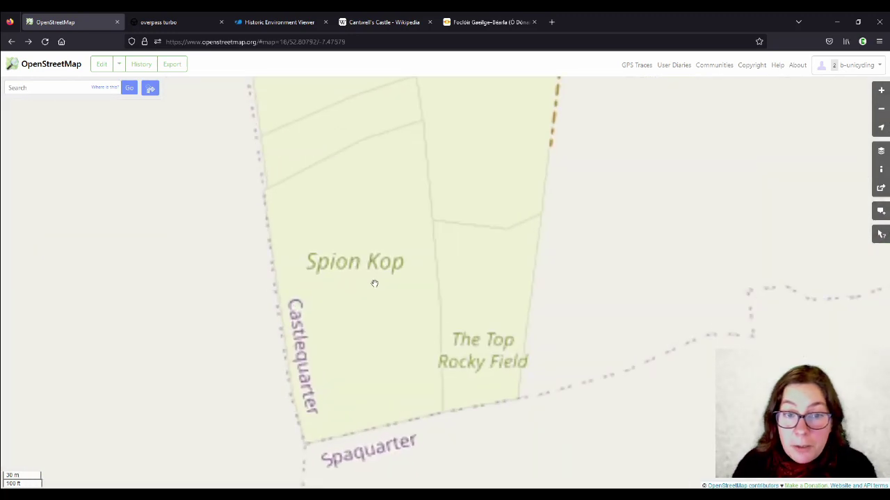
left_click_drag(411, 276, 388, 334)
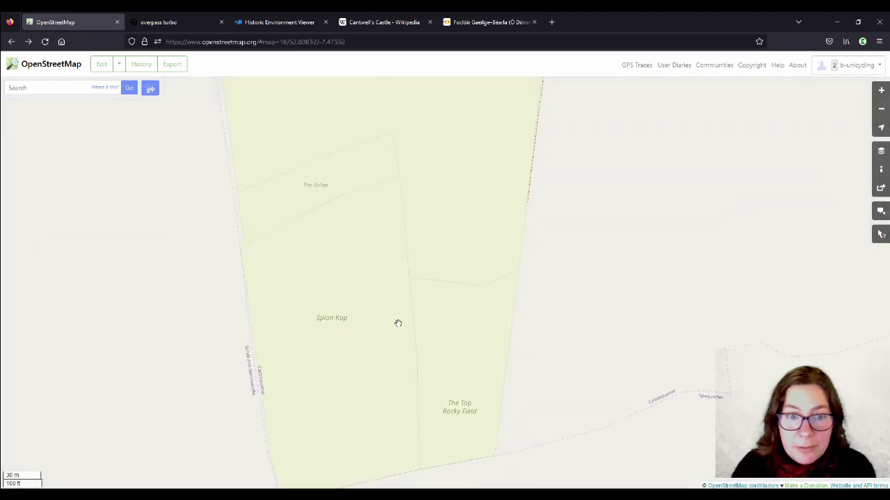
- Examine the named fields from Rocky Field north to Cullahill Castle and the village
scroll(357, 312, "down", 1)
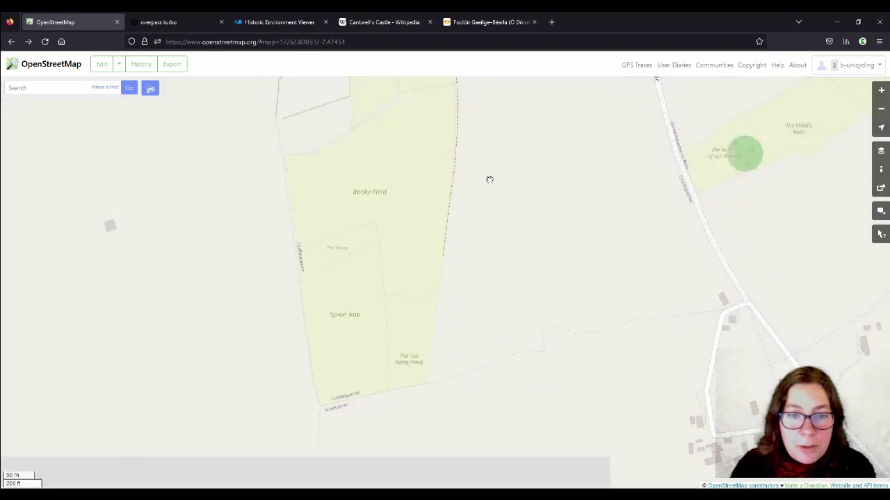
left_click_drag(489, 180, 421, 298)
scroll(427, 274, "down", 2)
scroll(434, 196, "up", 1)
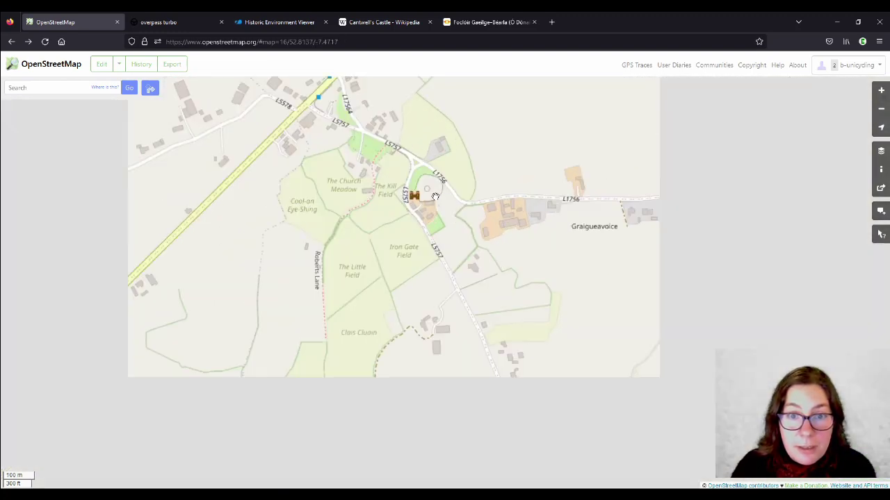
scroll(435, 196, "up", 2)
scroll(395, 178, "down", 3)
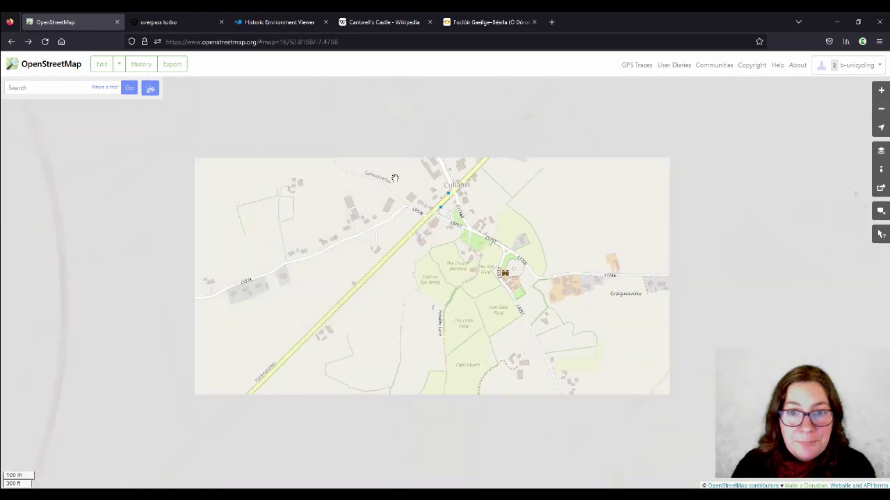
scroll(610, 320, "up", 1)
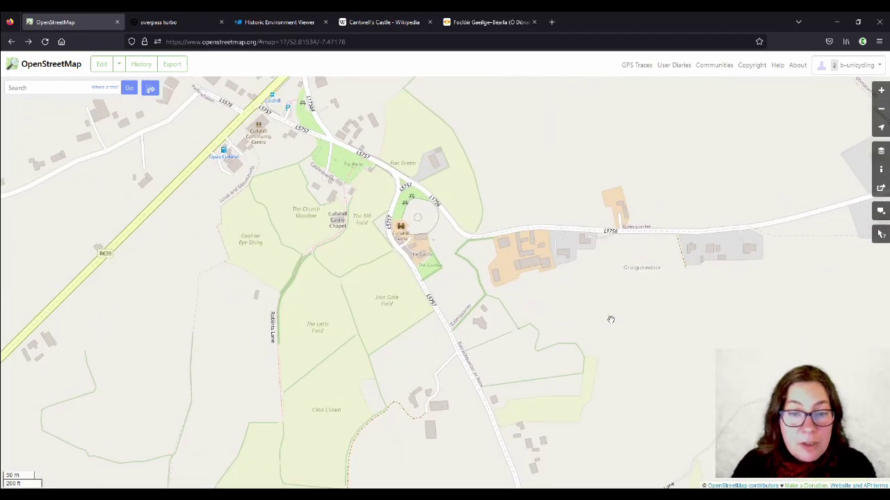
- Follow the named fields from Cullahill Castle south to Spion Kop and The Top Rocky Field
left_click_drag(417, 437, 451, 382)
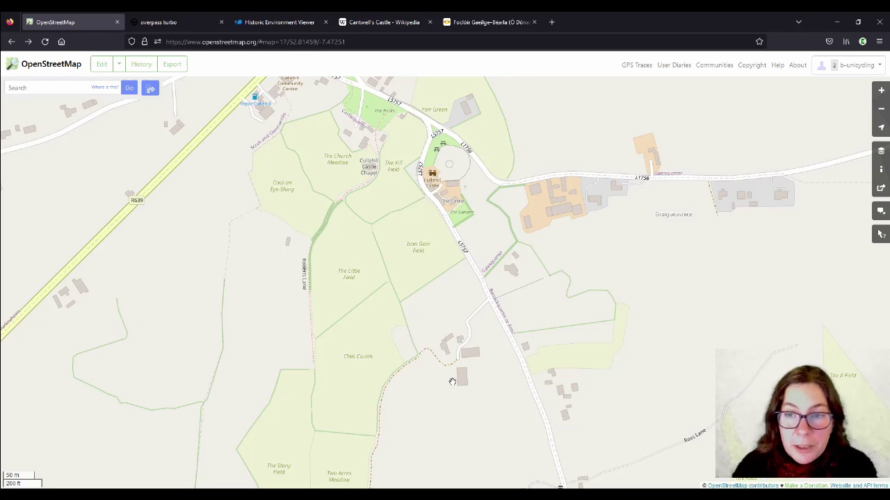
left_click_drag(424, 426, 471, 230)
left_click_drag(435, 296, 452, 335)
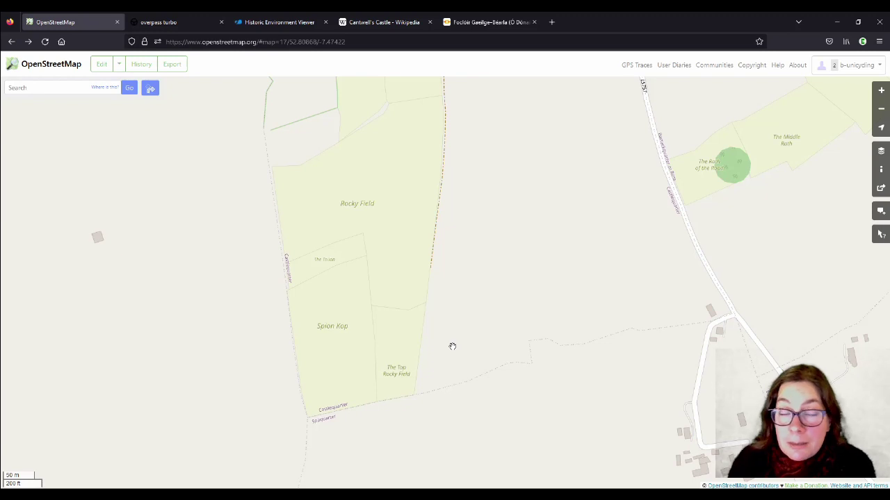
left_click_drag(426, 367, 438, 338)
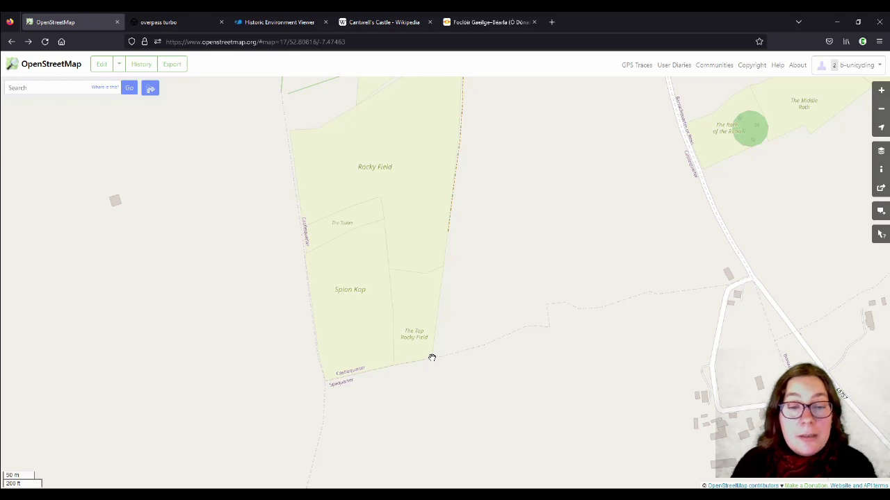
- Show the Cycle Map layer and examine the contour lines around the Spion Kop field
left_click(880, 151)
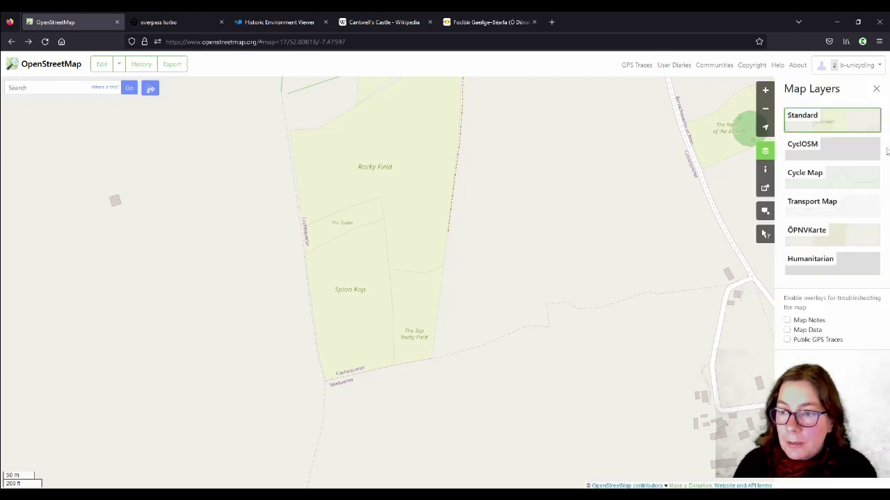
left_click(838, 177)
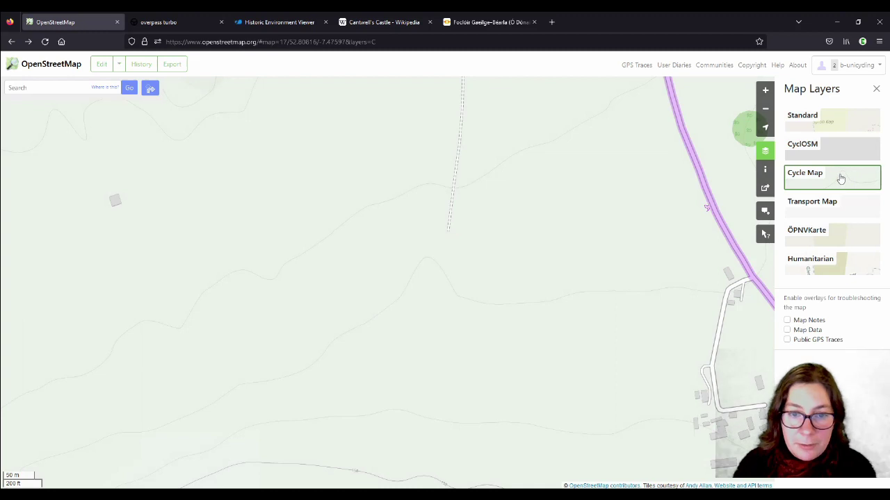
scroll(522, 260, "down", 2)
left_click(832, 153)
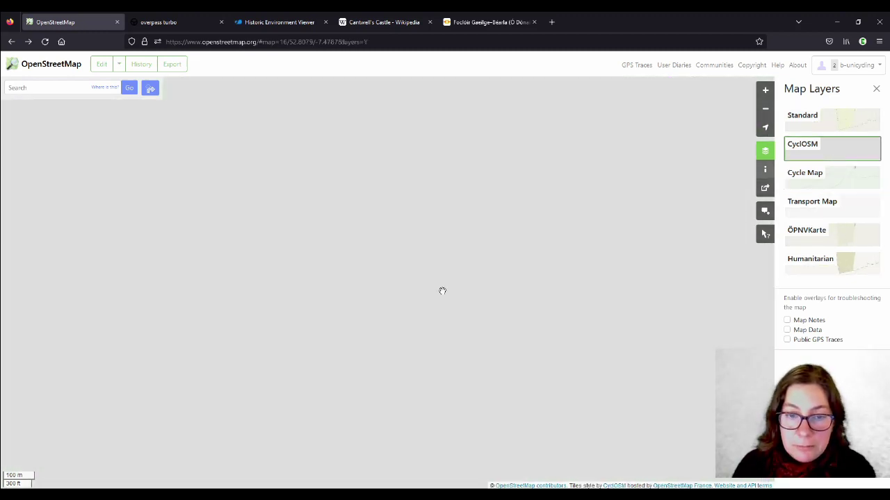
left_click(810, 184)
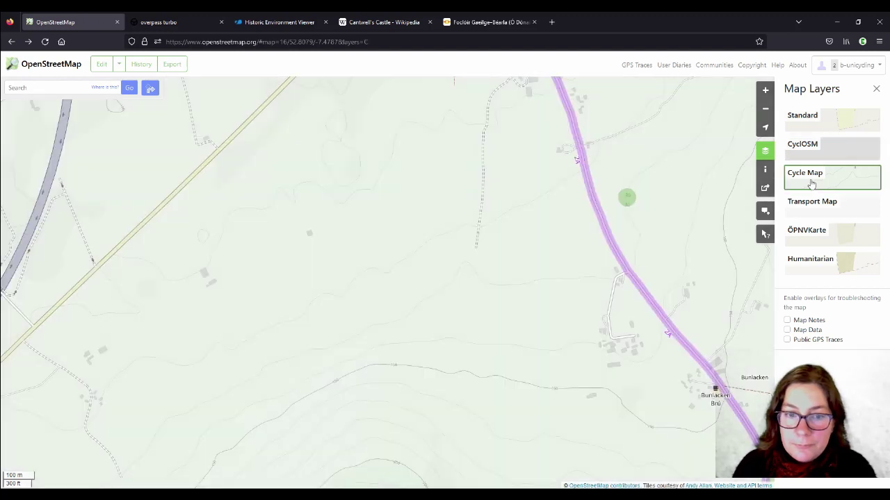
left_click_drag(422, 327, 497, 280)
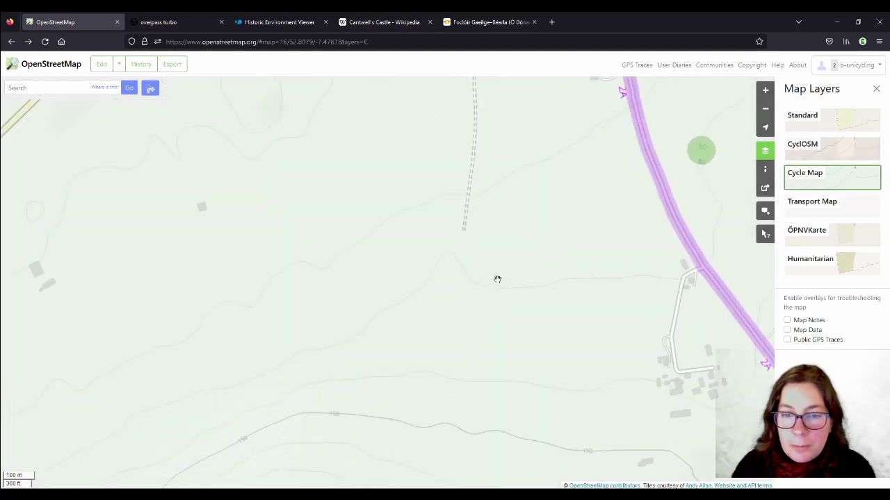
scroll(444, 272, "up", 1)
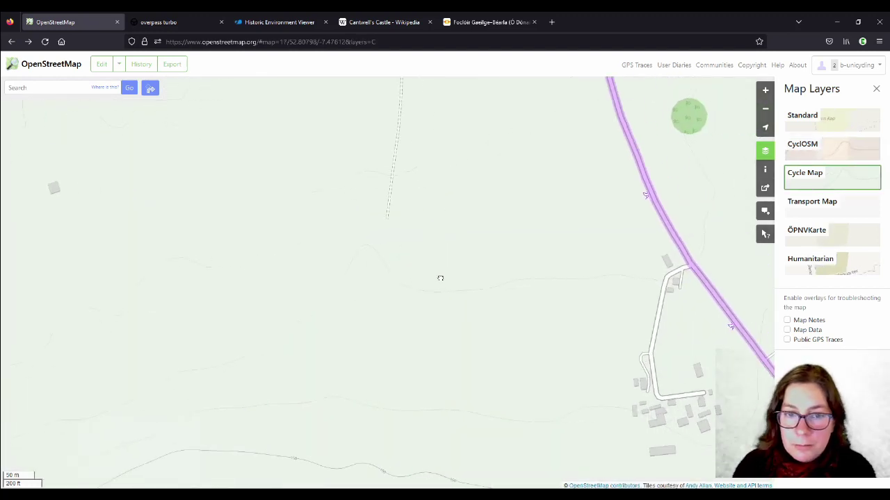
- Restore the Standard map layer around Spion Kop and open that area in the map editor
left_click(818, 124)
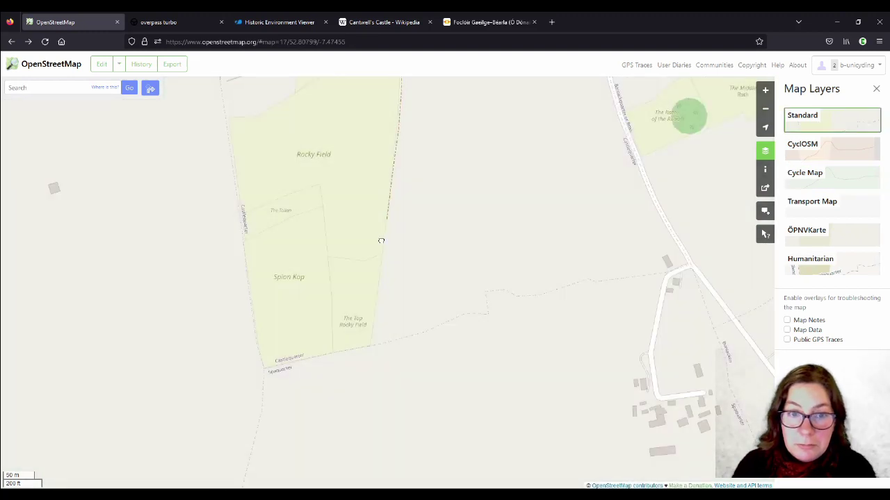
left_click_drag(381, 240, 478, 244)
scroll(406, 258, "down", 1)
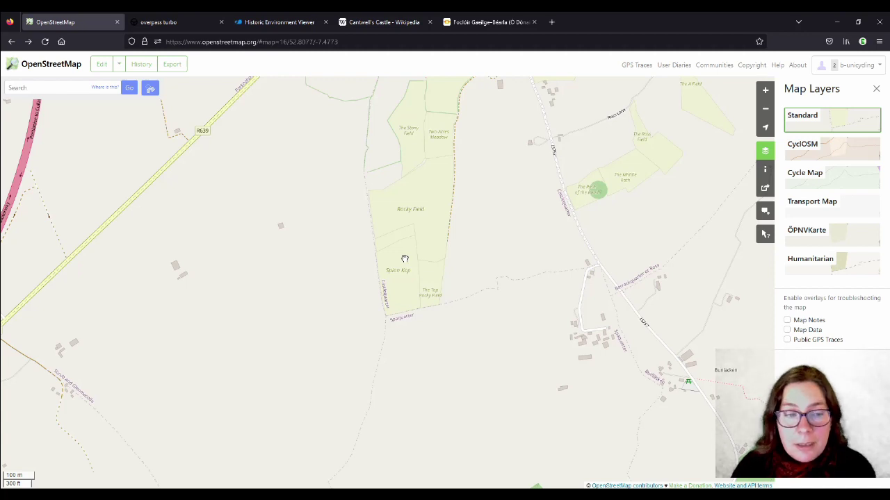
left_click_drag(408, 268, 403, 282)
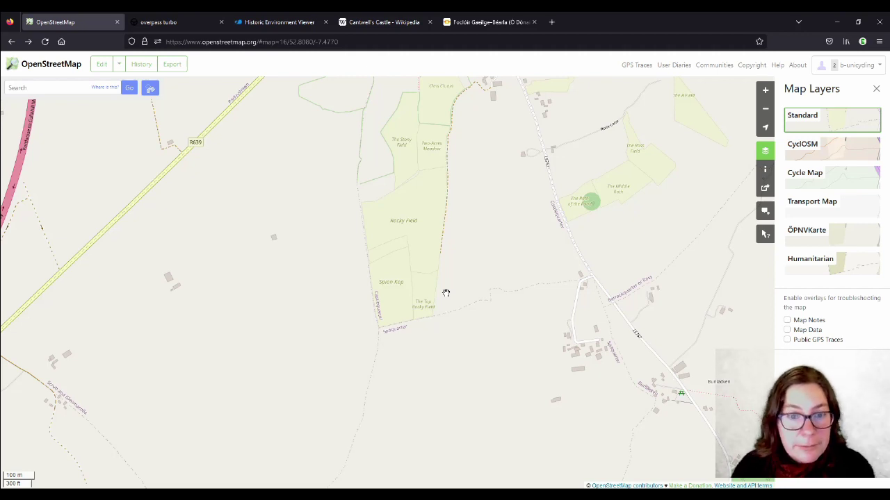
left_click(103, 63)
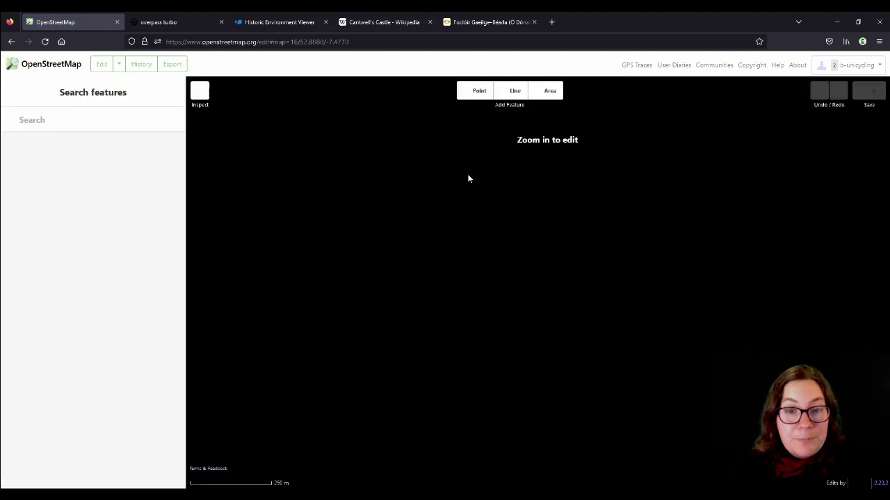
- Return to Wikidata from the Cantwell's Castle Wikipedia page and search for pages containing Spion Kop
left_click(389, 23)
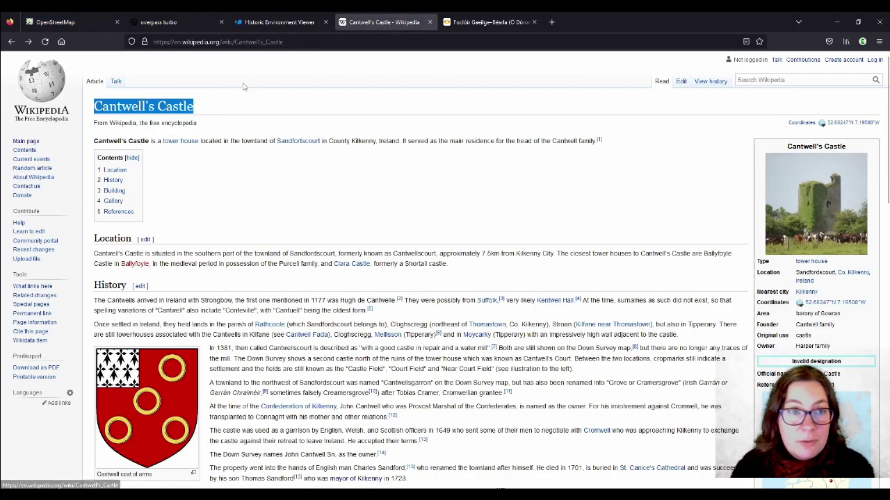
right_click(12, 43)
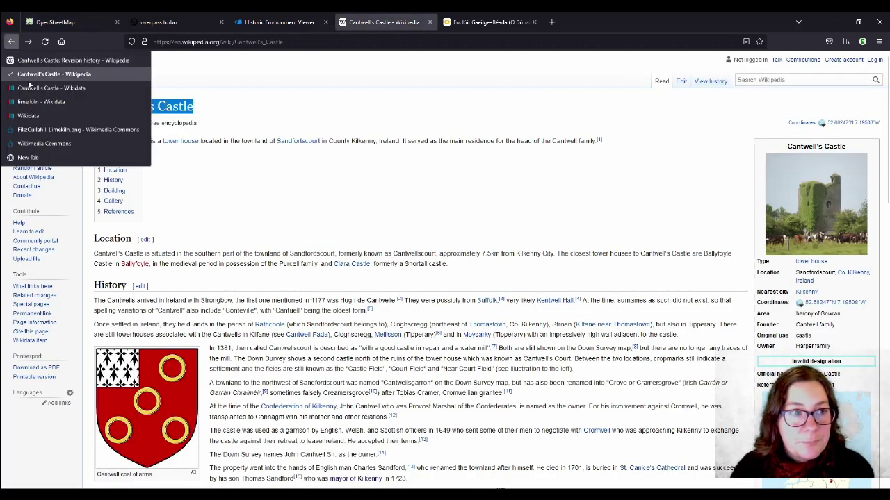
left_click(28, 74)
left_click(726, 79)
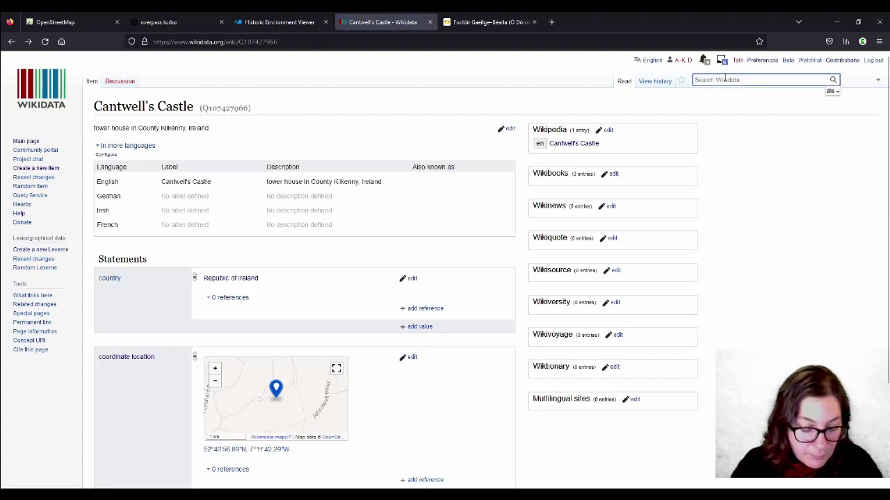
type("Spion Kop")
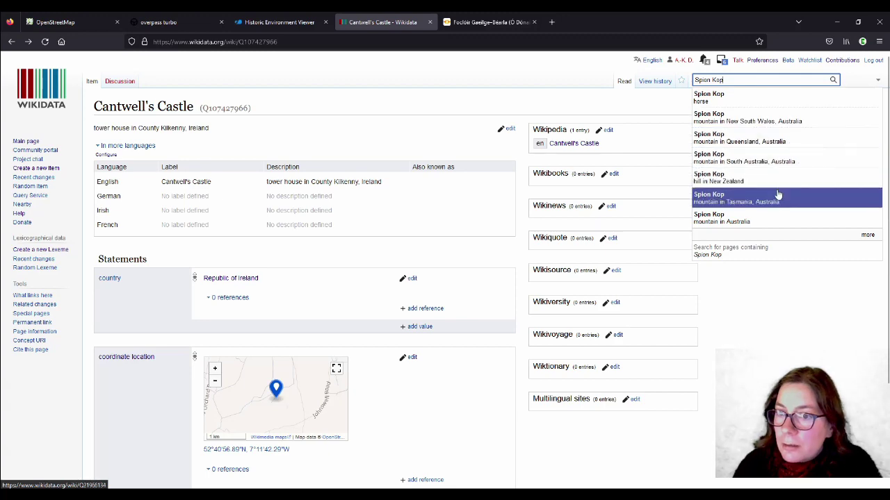
scroll(788, 192, "down", 1)
scroll(791, 193, "up", 1)
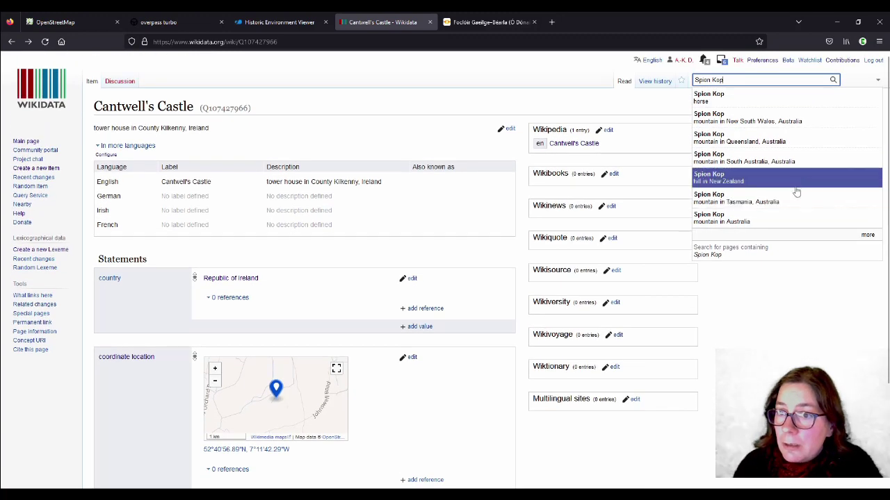
left_click(746, 249)
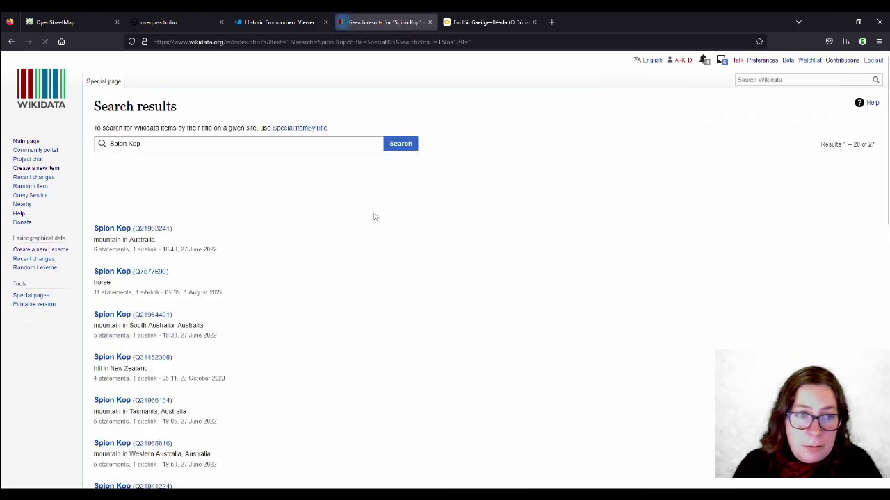
- Look through the Spion Kop search results and open the Spion Kop (Natal) item
scroll(503, 209, "down", 5)
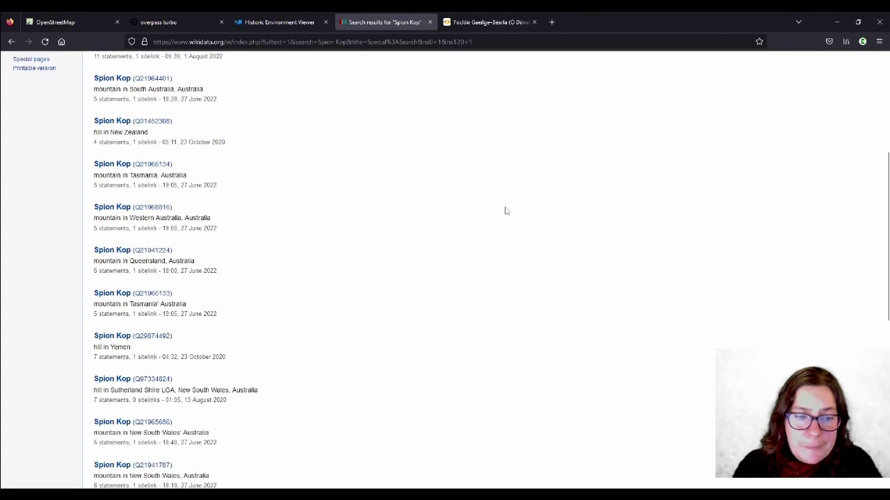
scroll(505, 211, "down", 4)
scroll(505, 211, "down", 1)
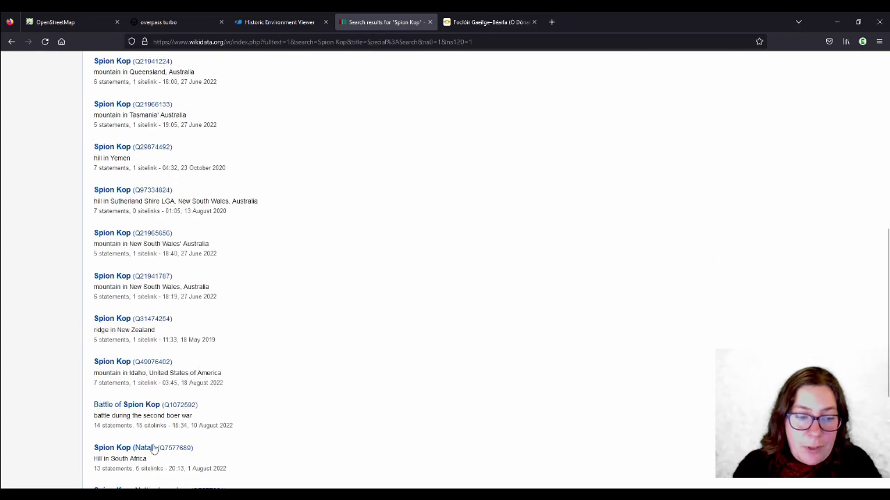
left_click(173, 448)
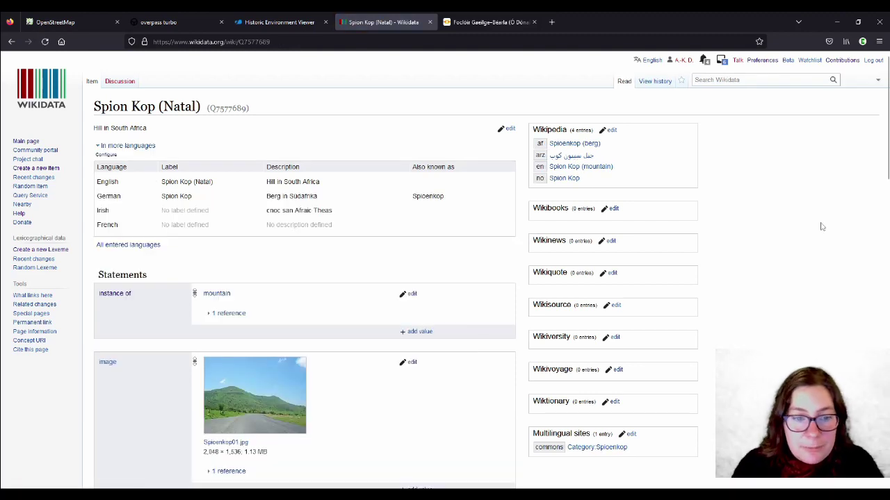
- Go back to the search results and open the Battle of Spion Kop item
left_click(11, 43)
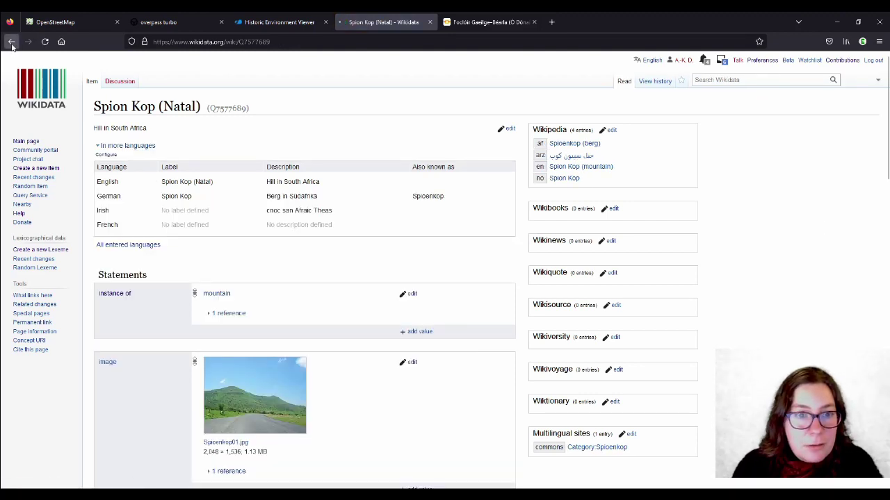
scroll(352, 208, "down", 3)
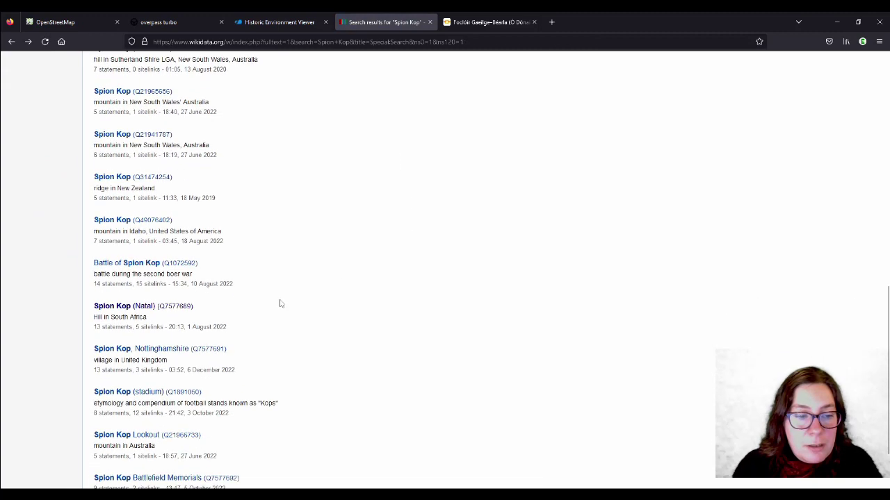
left_click(157, 266)
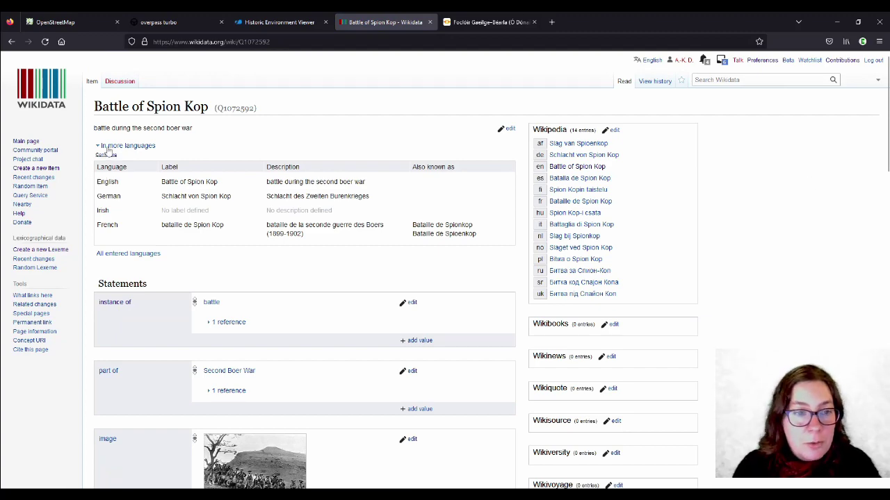
- Select the Spion Kop field in the OpenStreetMap editor and rename its survey_date tag key to survey:date
left_click(60, 22)
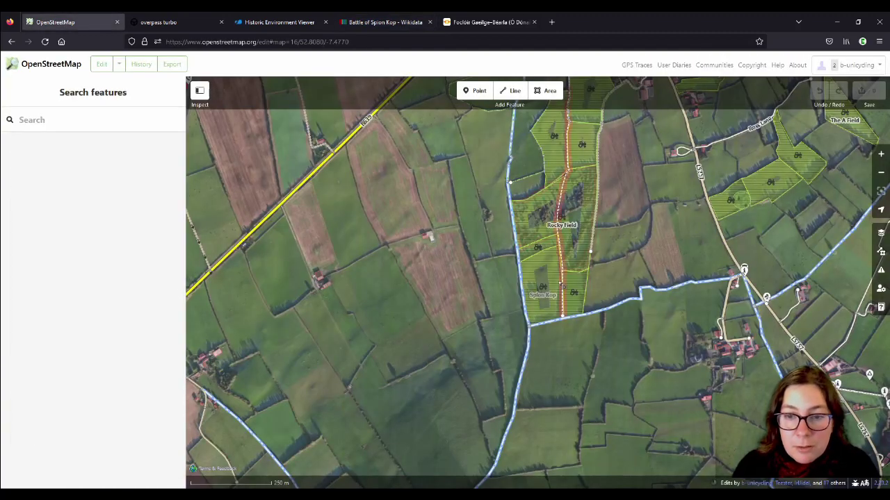
scroll(121, 285, "down", 2)
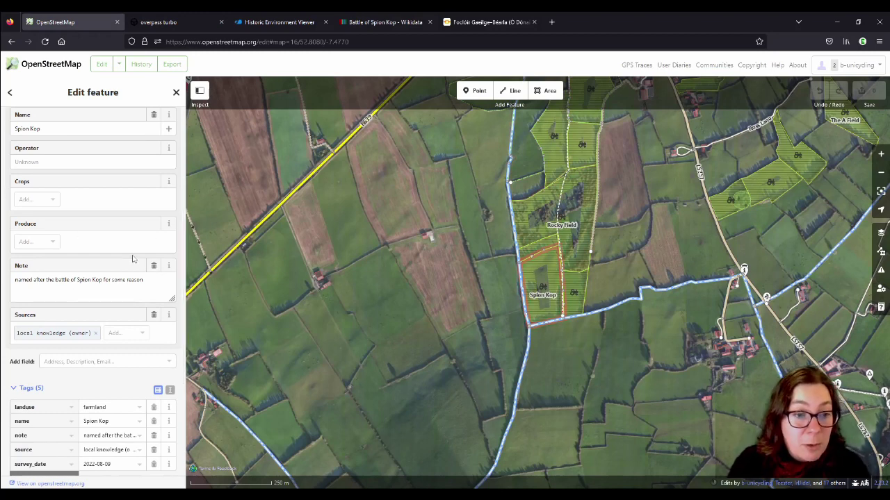
scroll(133, 258, "down", 2)
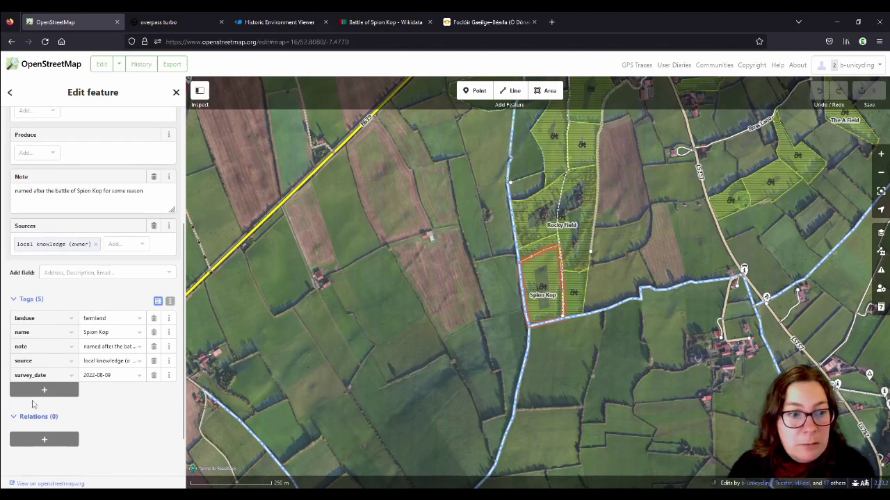
left_click(36, 375)
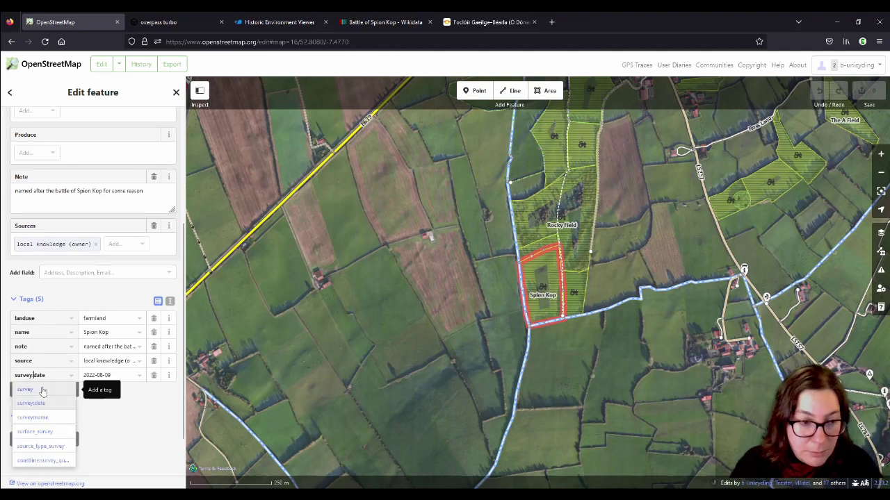
key("Tab")
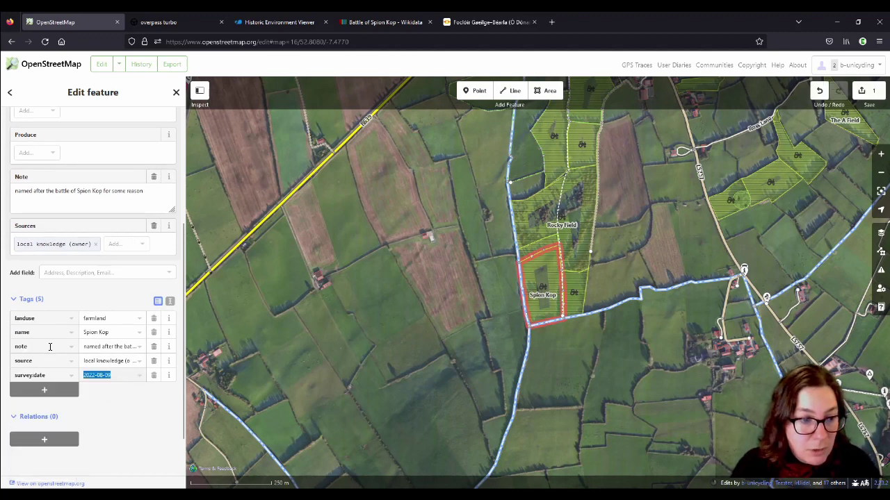
- Change the Spion Kop field's note key to name:etymology and remove "for some reason" from the end of its value
left_click_drag(50, 347, 4, 347)
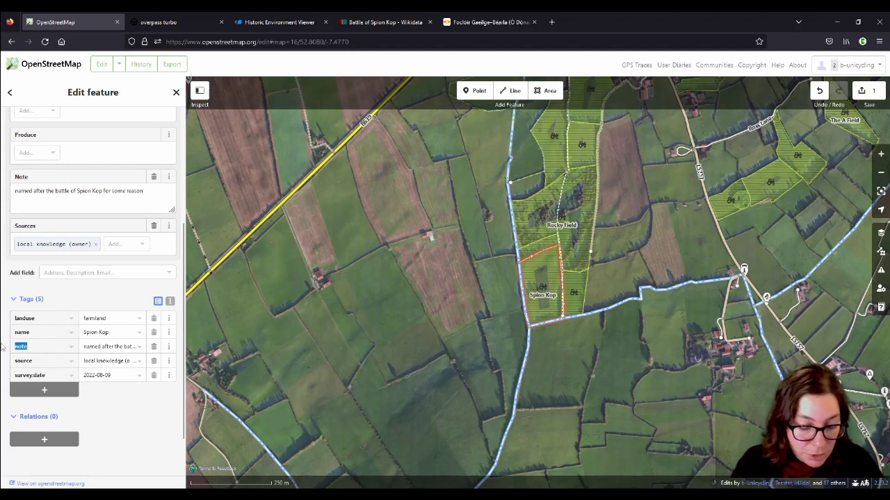
type("name:etymology")
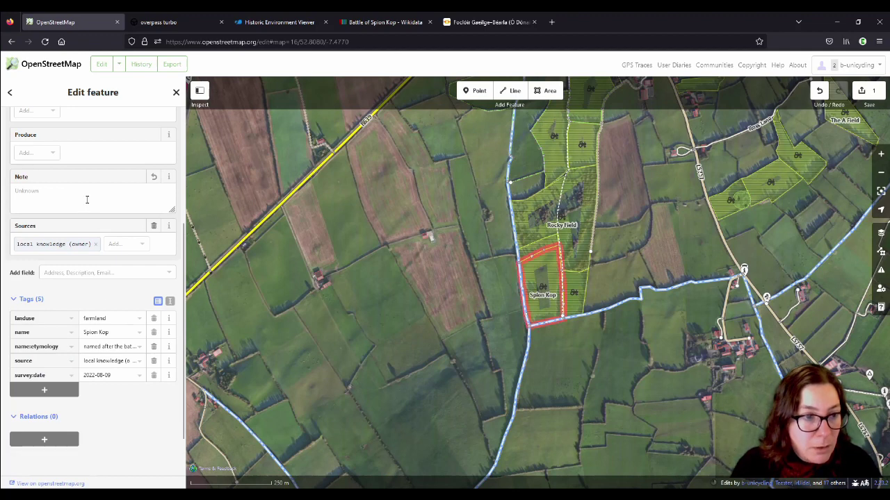
left_click(115, 346)
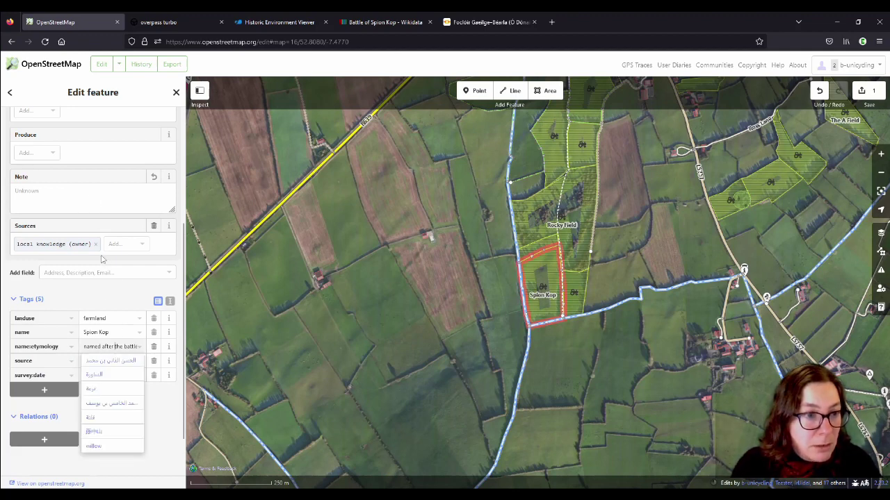
type("of Spion Kop for s")
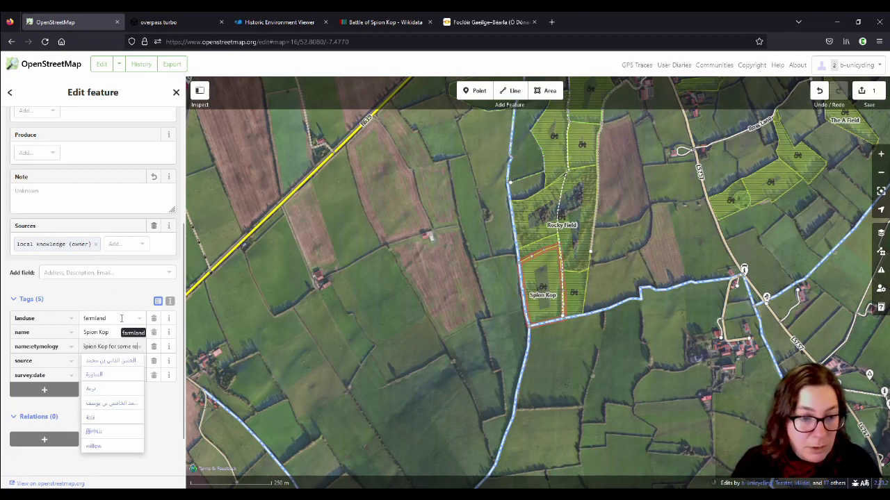
type("ome reason")
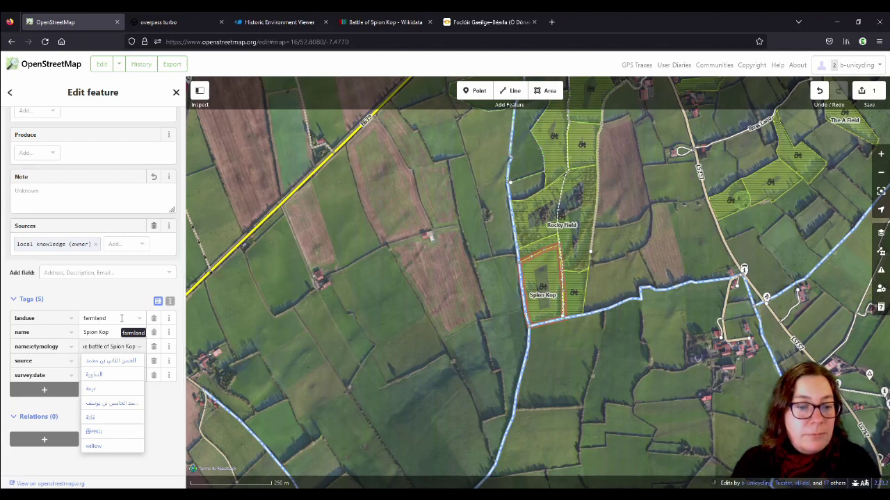
- Append "; possibly was used as training ground for British soldiers" to the Spion Kop field's name:etymology value
key("Return")
left_click(125, 345)
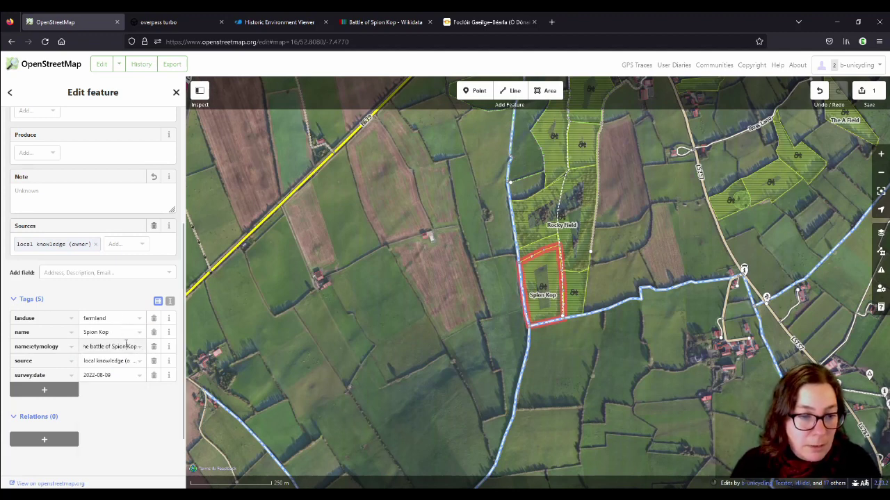
type("; possib")
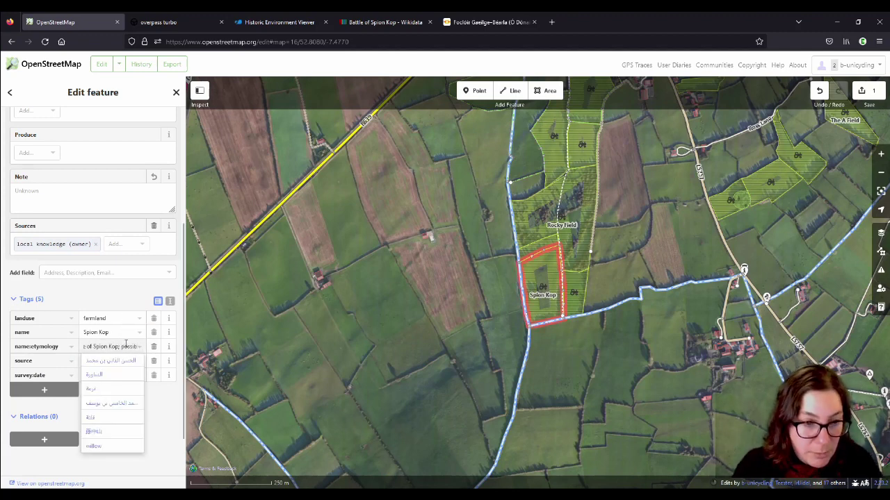
type("ly was used as t")
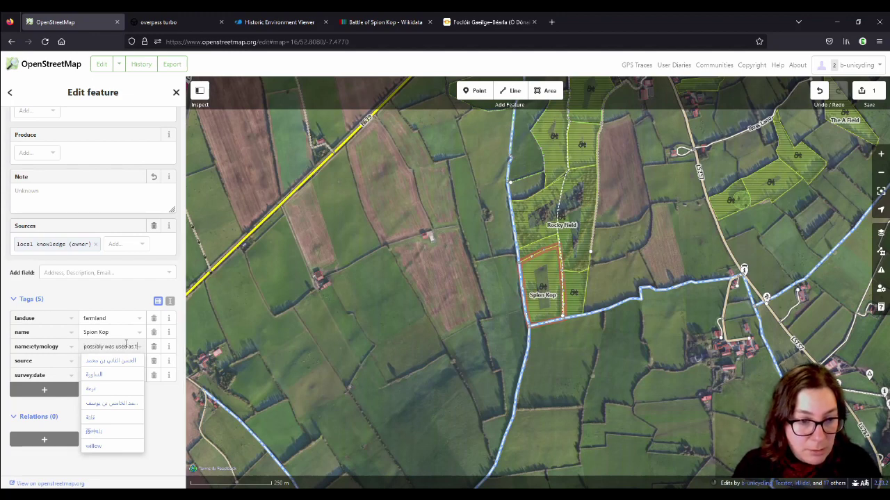
type("raining ground for Bri")
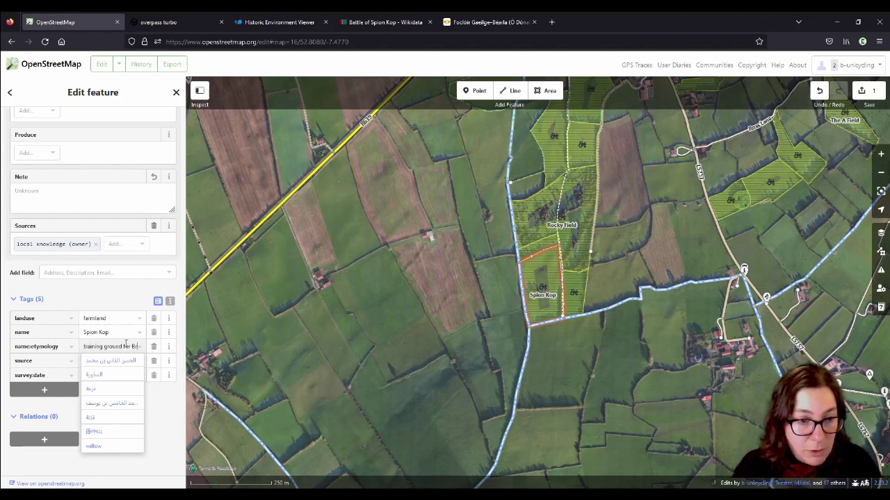
type("tish sold")
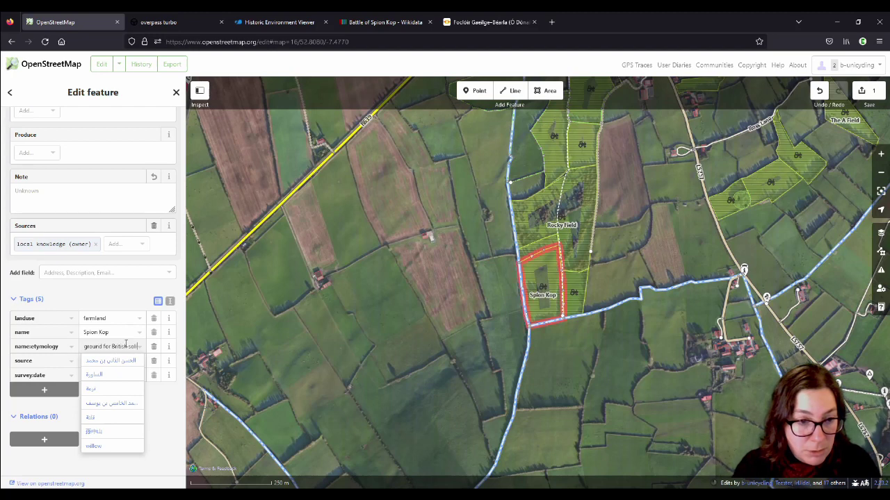
type("iers")
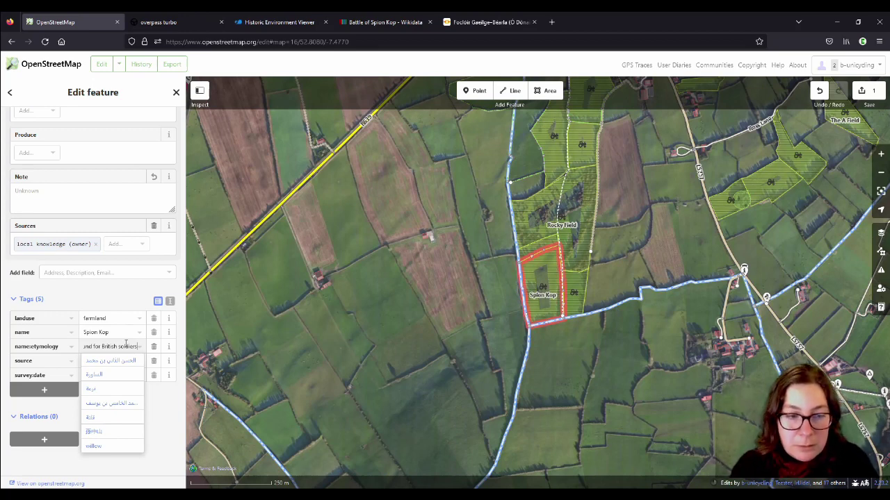
left_click(167, 417)
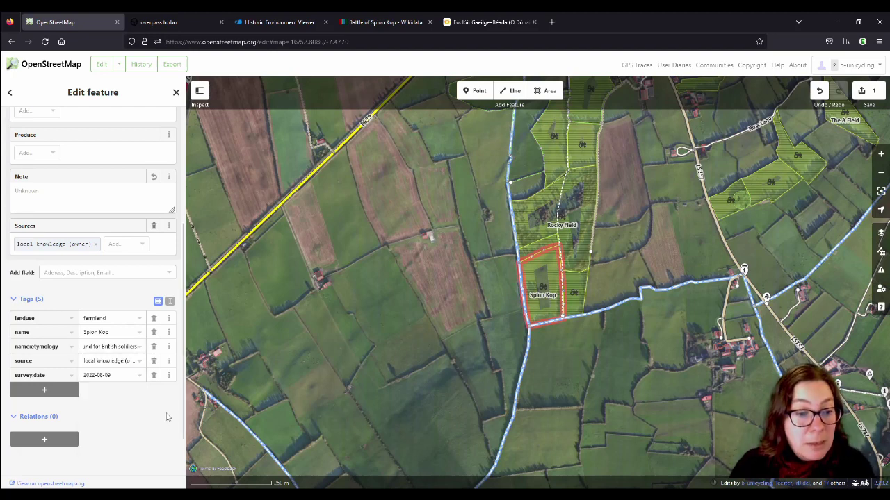
- Add a name:etymology:wikidata tag to the Spion Kop field with the Battle of Spion Kop's Wikidata ID, Q1072592
left_click(41, 390)
type("name")
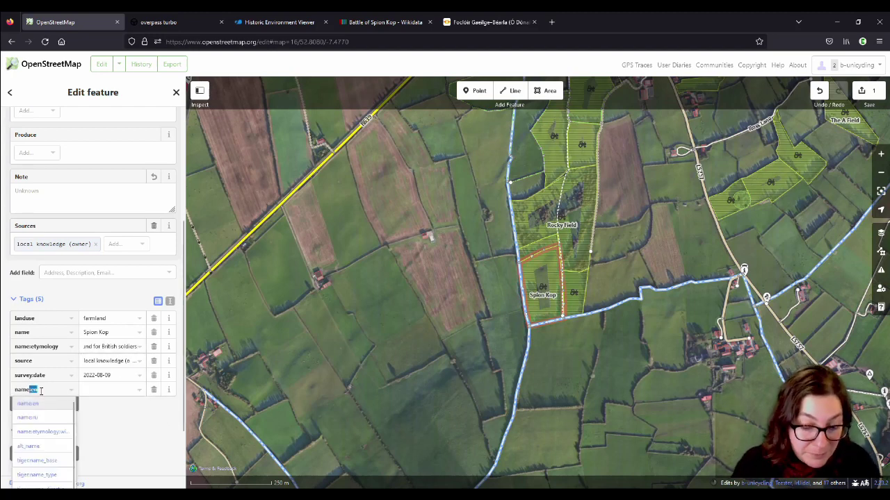
type(":")
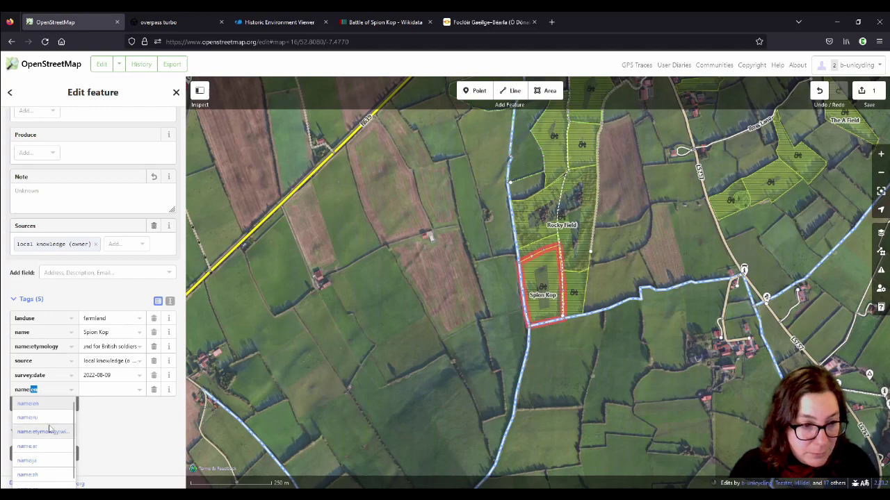
left_click(50, 432)
left_click(360, 22)
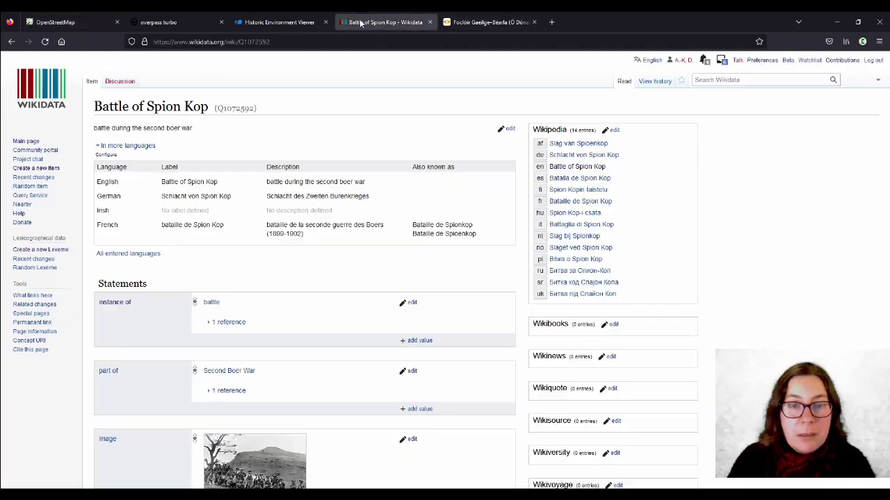
double_click(237, 108)
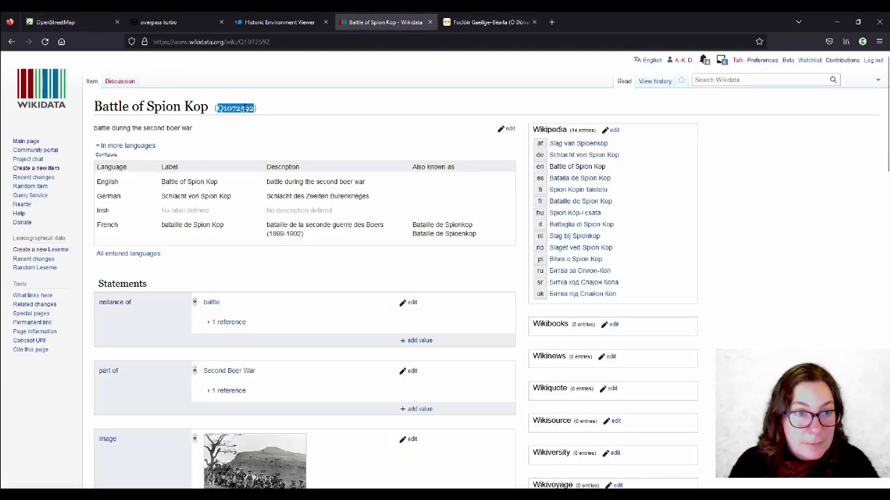
key("ctrl+c")
left_click(55, 22)
left_click(111, 389)
key("ctrl+v")
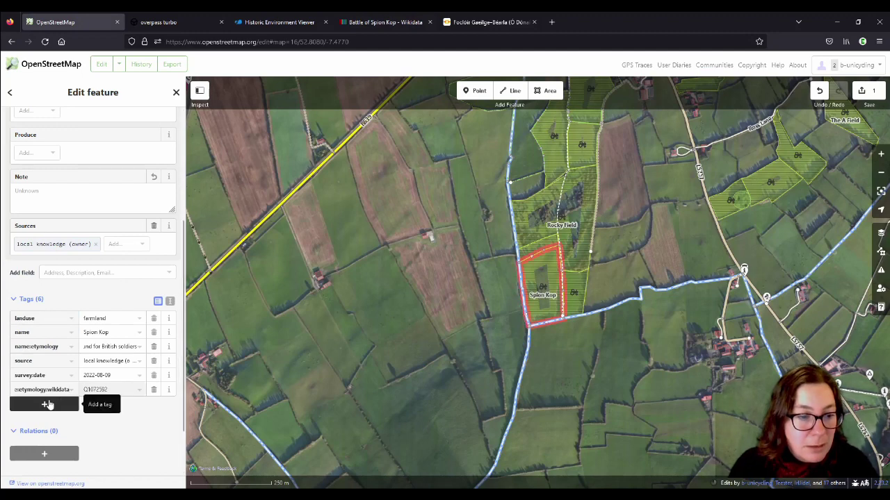
- Add a name:etymology:wikipedia tag to the Spion Kop field with the value "en:Battle of Spion Kop", copying the English article title from Wikidata
left_click(44, 404)
type("name")
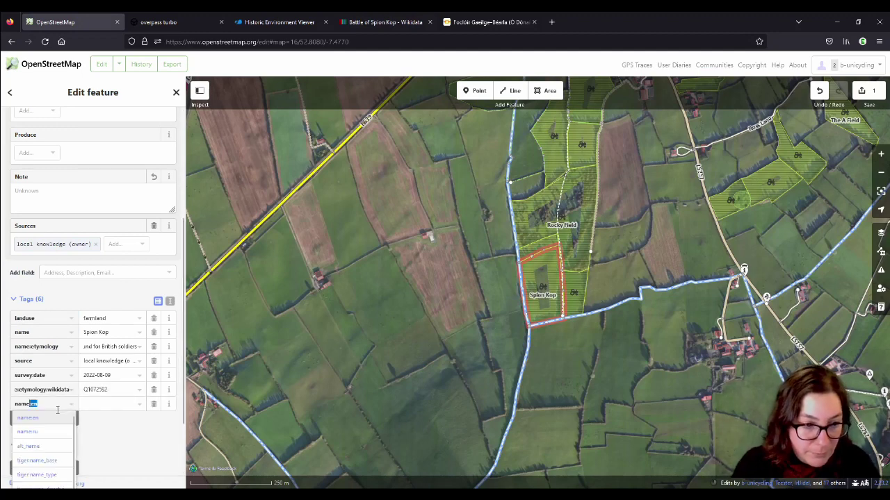
type(":et")
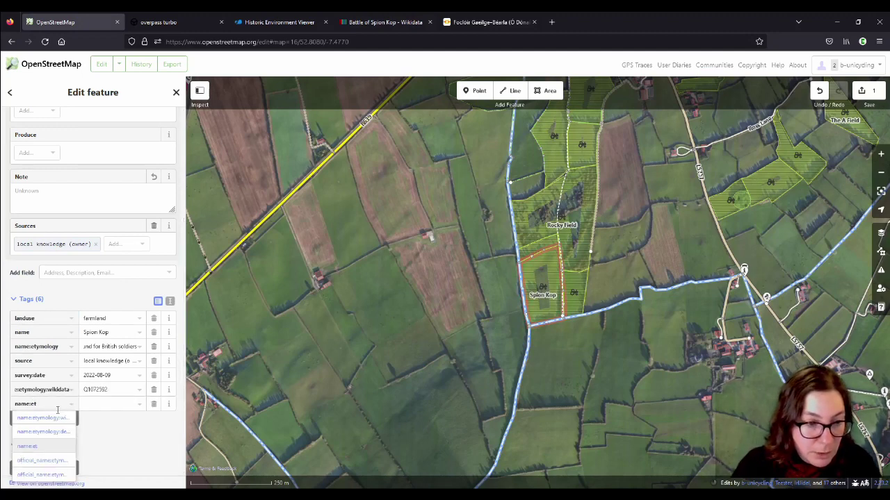
left_click(60, 419)
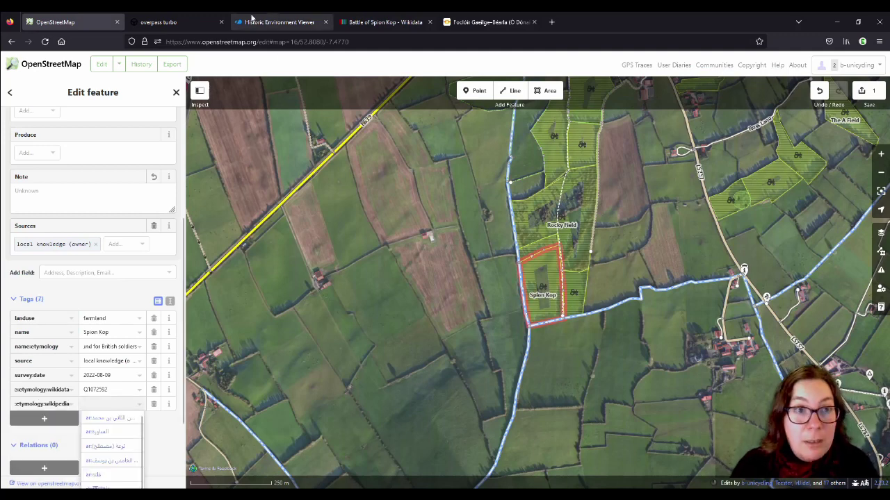
left_click(360, 22)
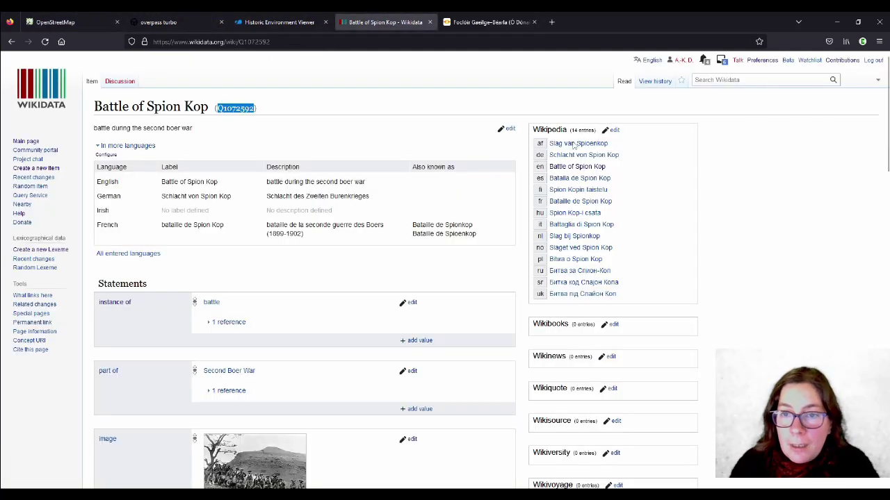
left_click_drag(614, 171, 568, 172)
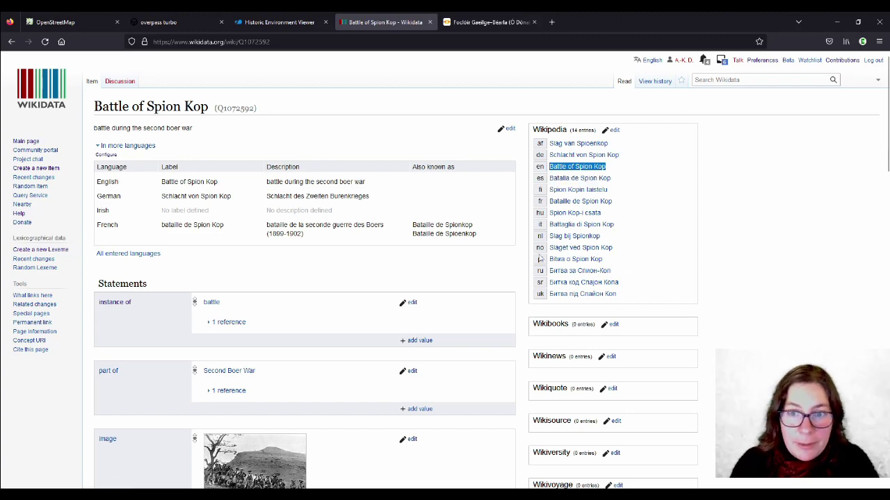
left_click(59, 22)
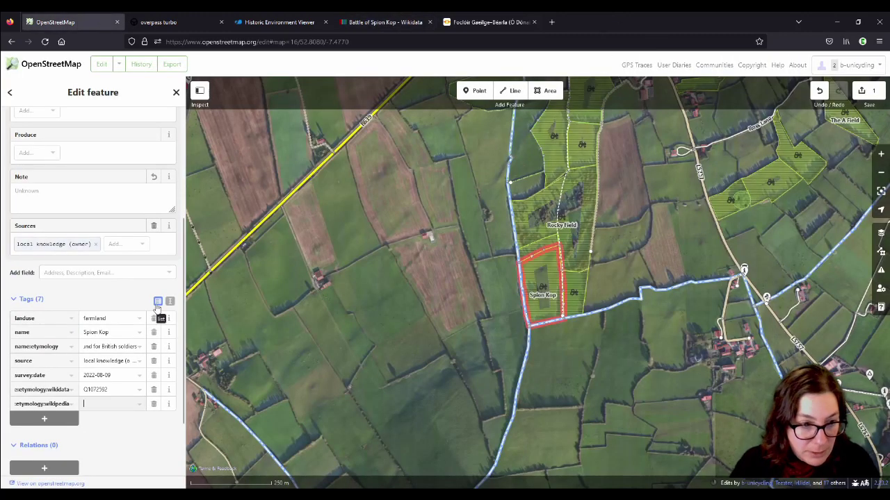
type("en:")
key("ctrl+v")
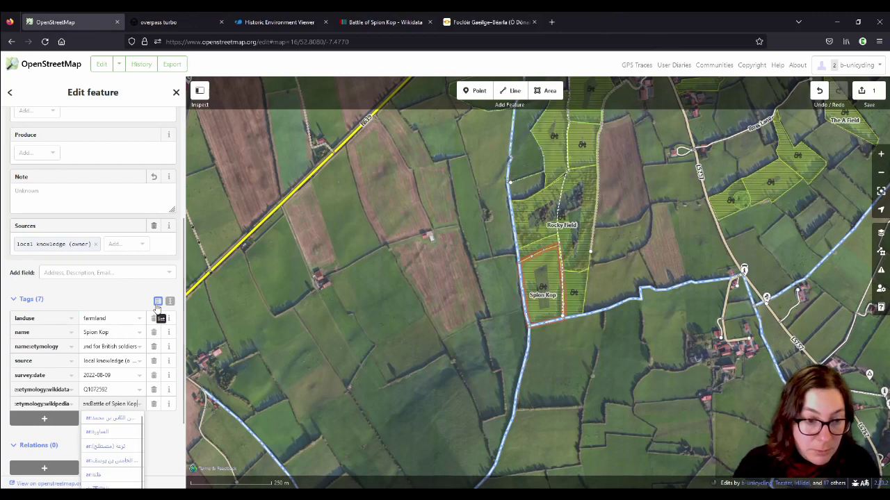
left_click(166, 443)
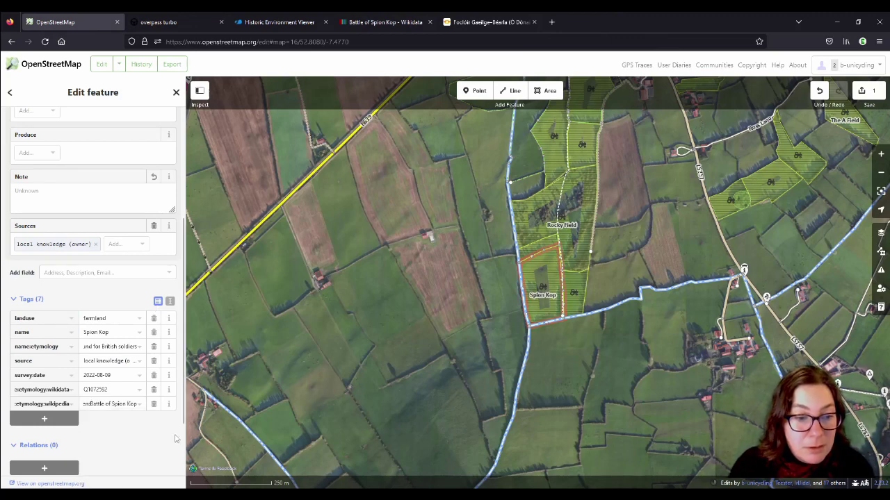
- Upload the Spion Kop edit to OpenStreetMap with the changeset comment "added #etymology"
left_click(867, 98)
type("added #etymology")
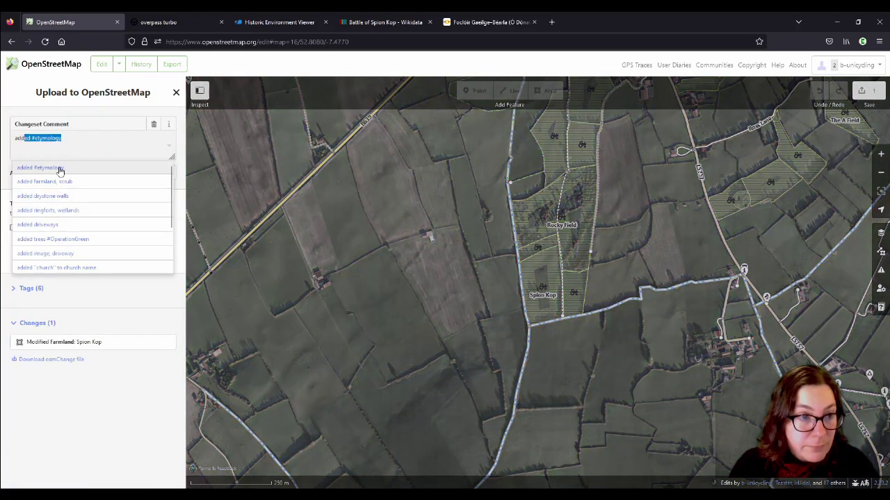
left_click(60, 170)
left_click(134, 292)
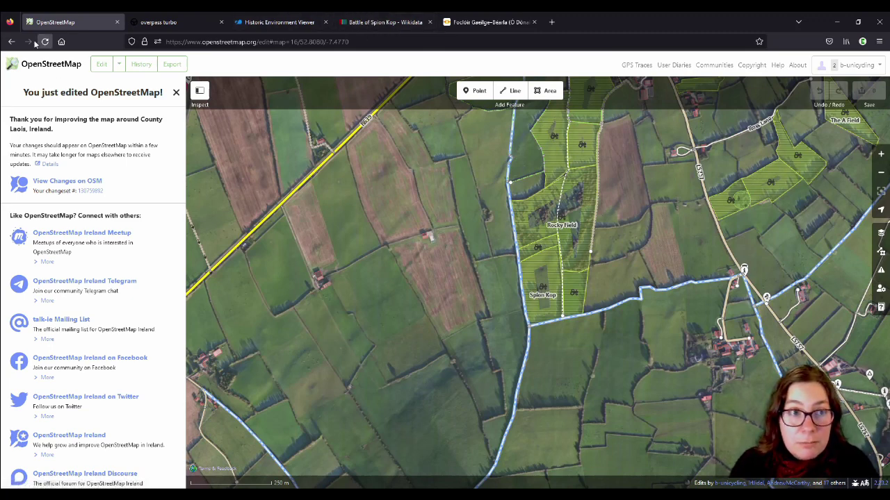
- Return to the standard map and find the Bán buí field beside Kilbline Castle, between Bennettsbridge and Thomastown
left_click(42, 67)
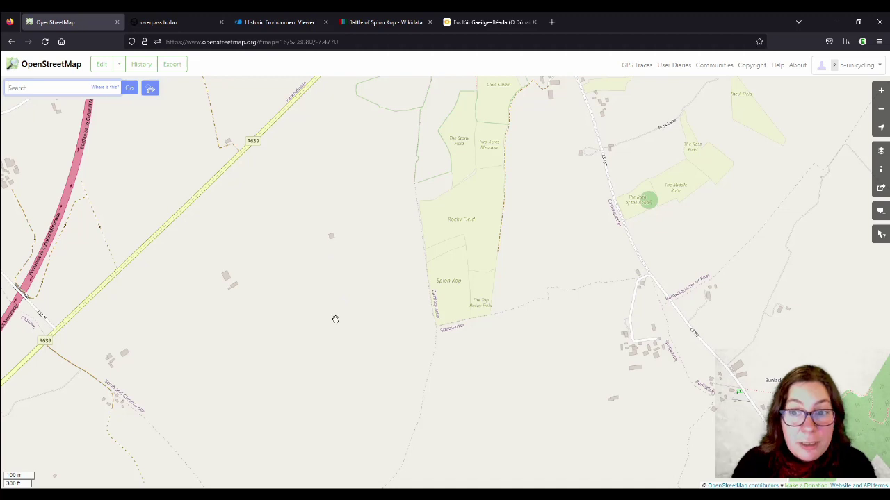
scroll(362, 342, "down", 1)
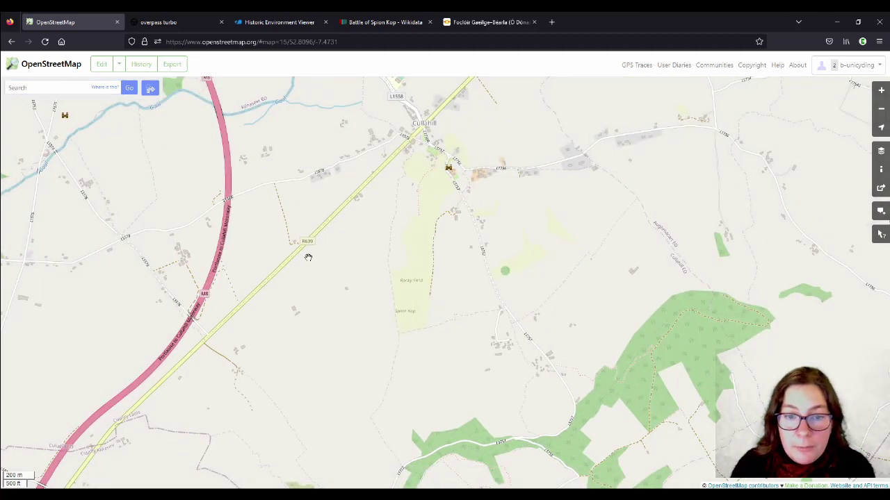
scroll(294, 259, "down", 2)
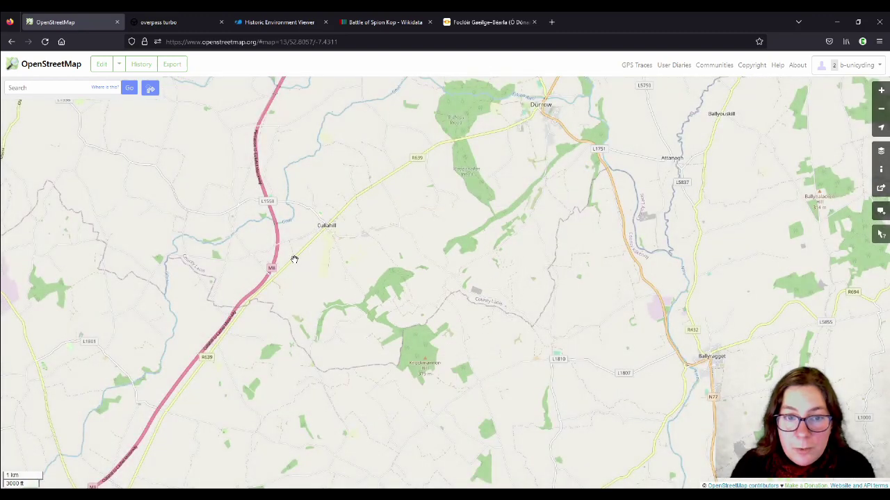
left_click_drag(637, 294, 246, 173)
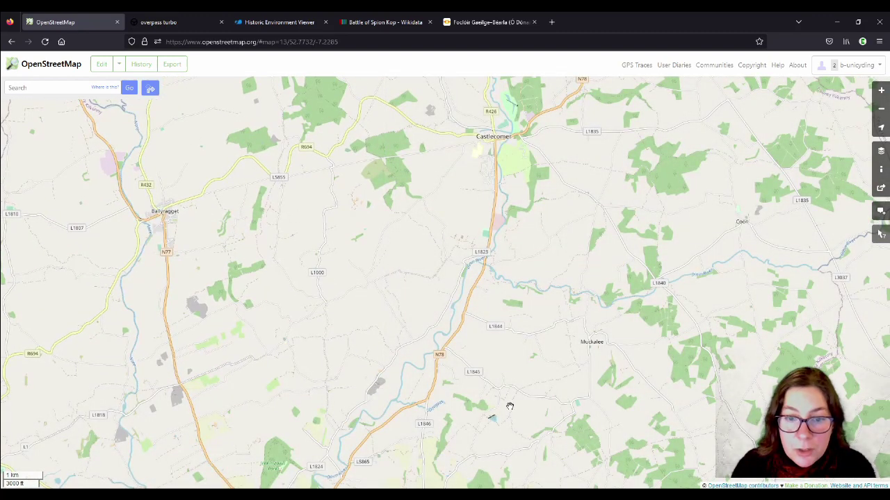
left_click_drag(510, 405, 463, 125)
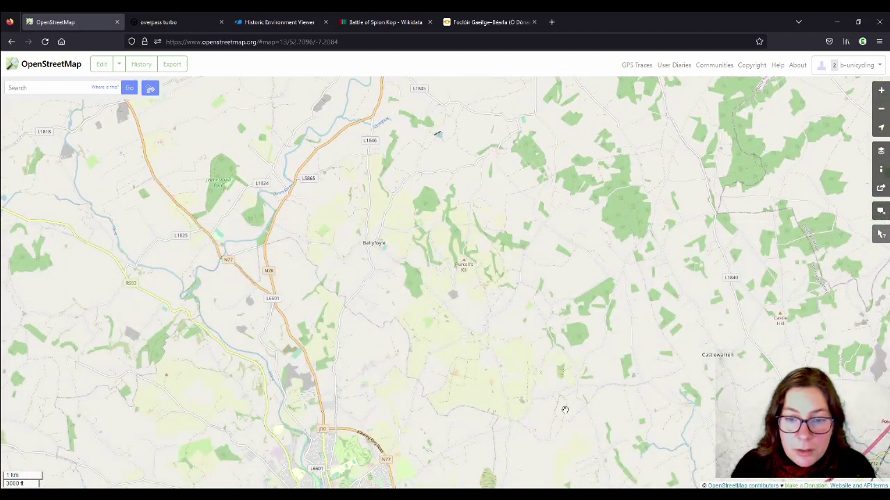
left_click_drag(564, 410, 507, 181)
left_click_drag(514, 417, 487, 306)
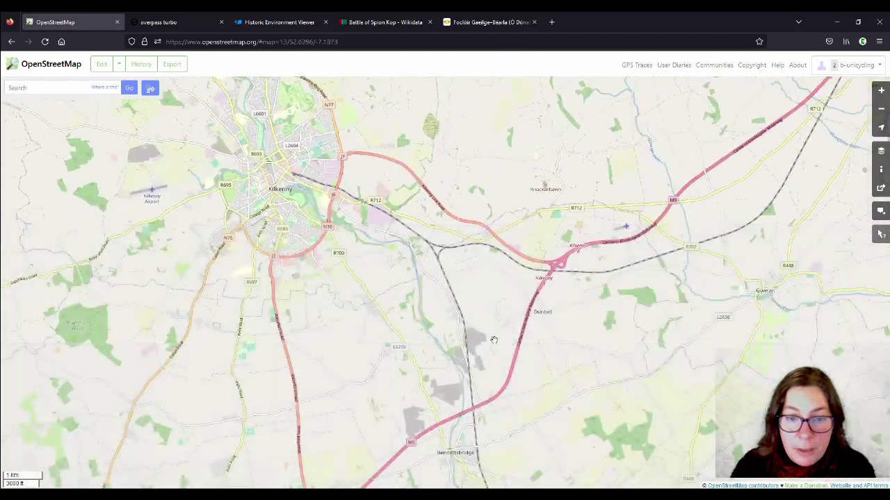
left_click_drag(486, 452, 445, 104)
left_click_drag(452, 361, 434, 290)
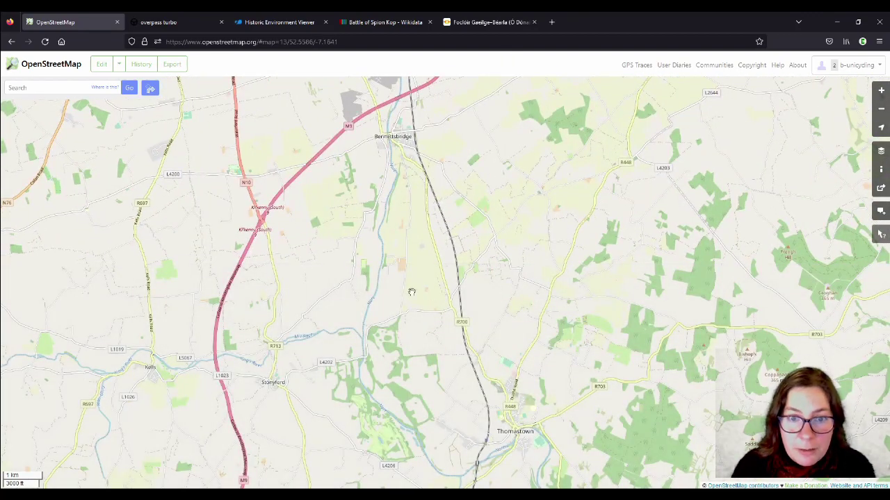
scroll(449, 262, "up", 2)
left_click_drag(521, 232, 333, 343)
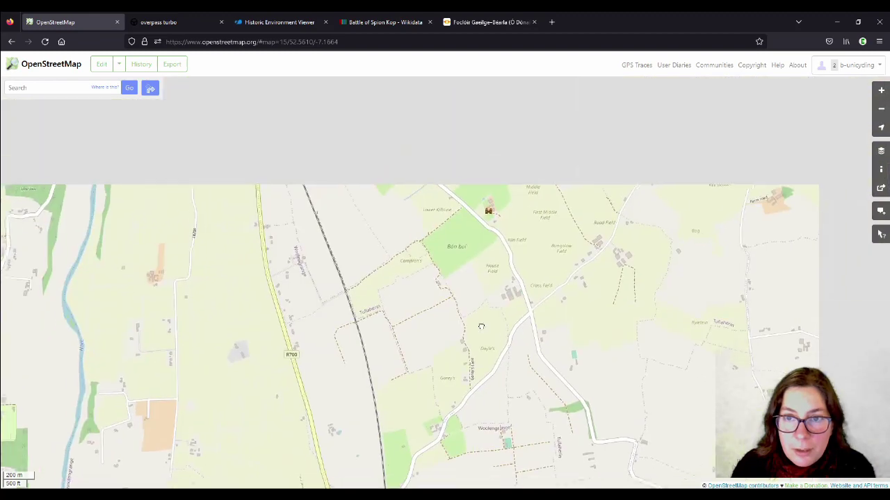
scroll(488, 241, "up", 1)
scroll(489, 241, "up", 1)
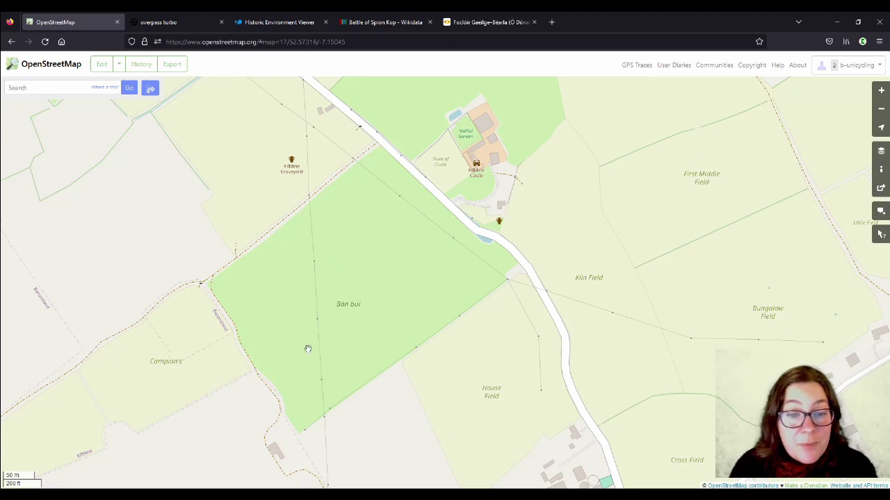
left_click_drag(353, 340, 376, 300)
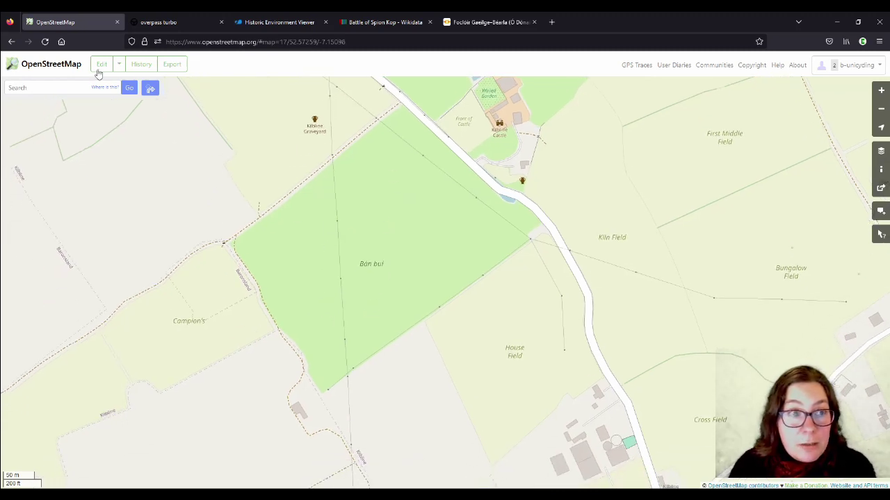
- Open the map editor at the Bán buí meadow, select it and correct "name d" to "named" in its note
left_click(101, 64)
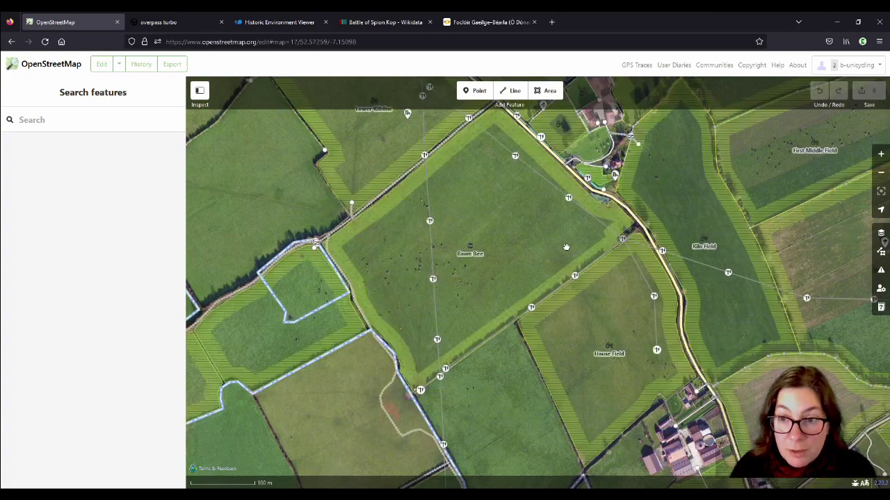
left_click(589, 260)
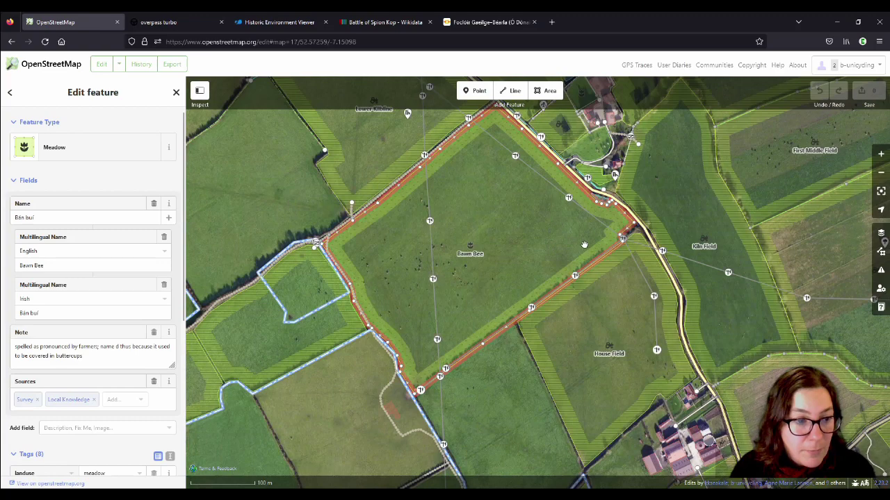
left_click(116, 346)
key("BackSpace")
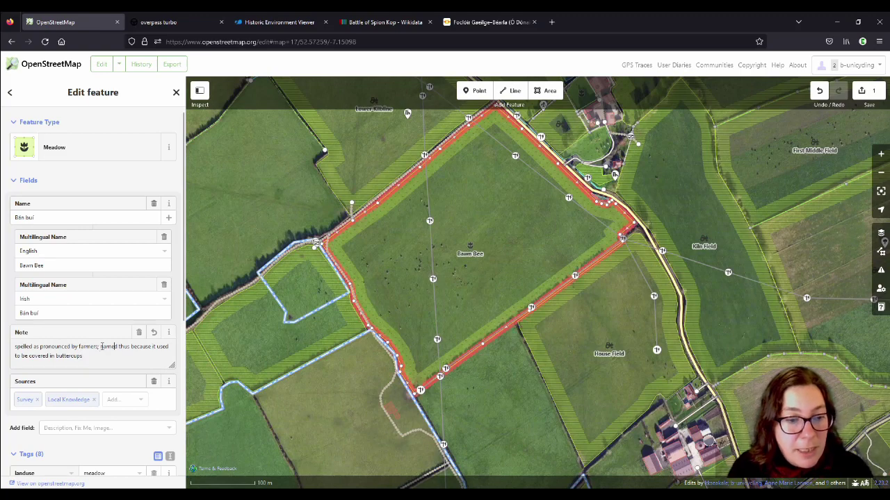
- Cut the explanation about buttercups from the Bán buí meadow's note, keeping only "spelled as pronounced by farmers"
left_click_drag(102, 346, 104, 357)
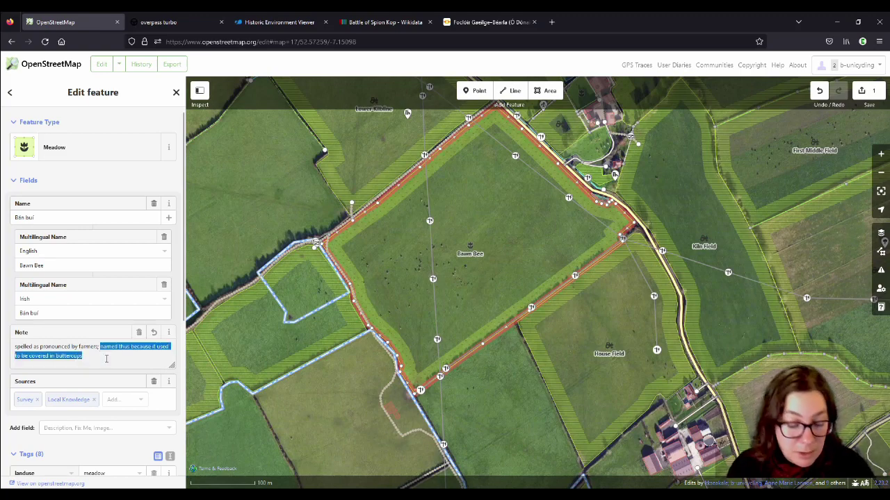
key("BackSpace")
key("BackSpace")
key("BackSpace")
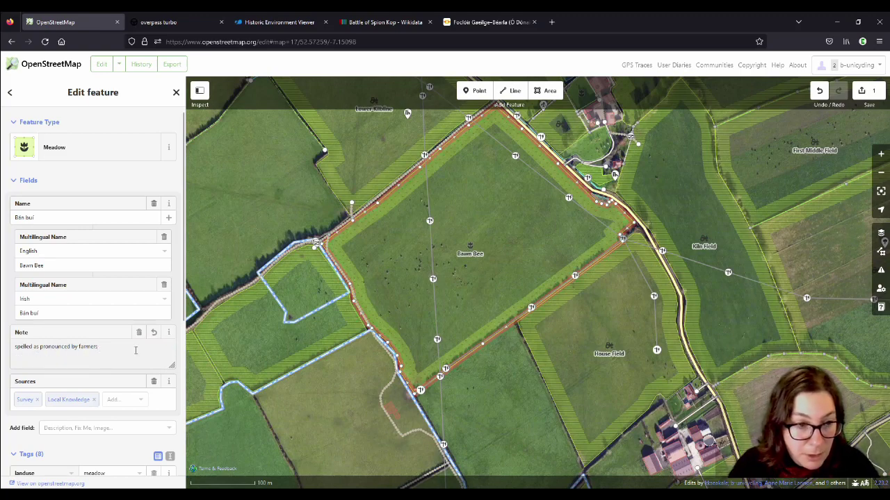
- Add a name:etymology tag to Bán buí reading "named thus because it used to be covered in buttercups", and rename the key survey_date to survey:date
scroll(137, 344, "down", 3)
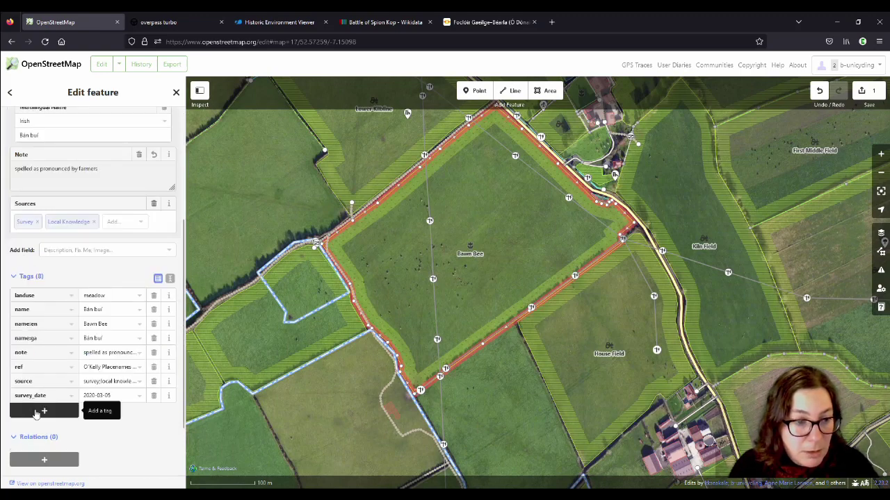
left_click(29, 413)
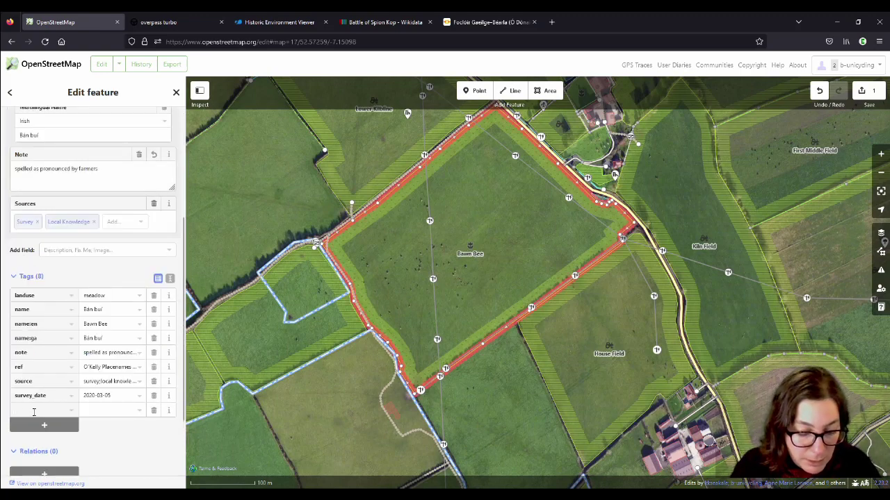
type("name:")
scroll(157, 252, "down", 2)
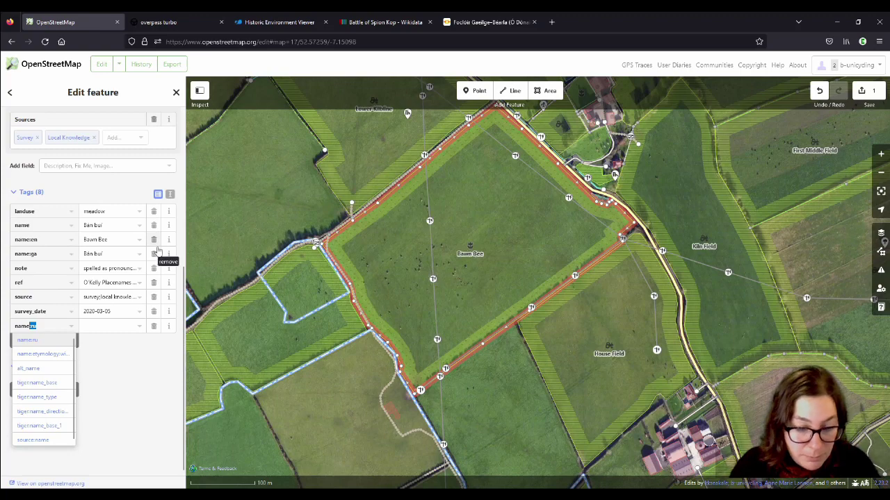
type("ety")
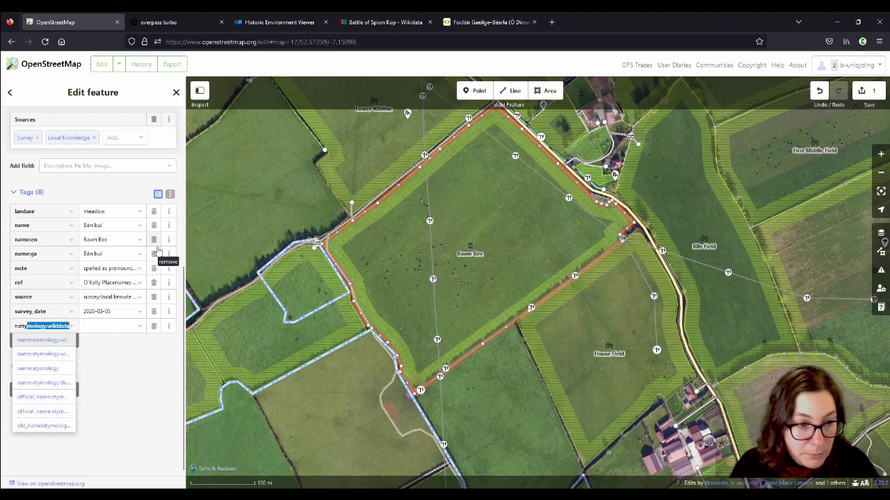
key("Down")
key("Down")
key("Tab")
type("covered in buttercups")
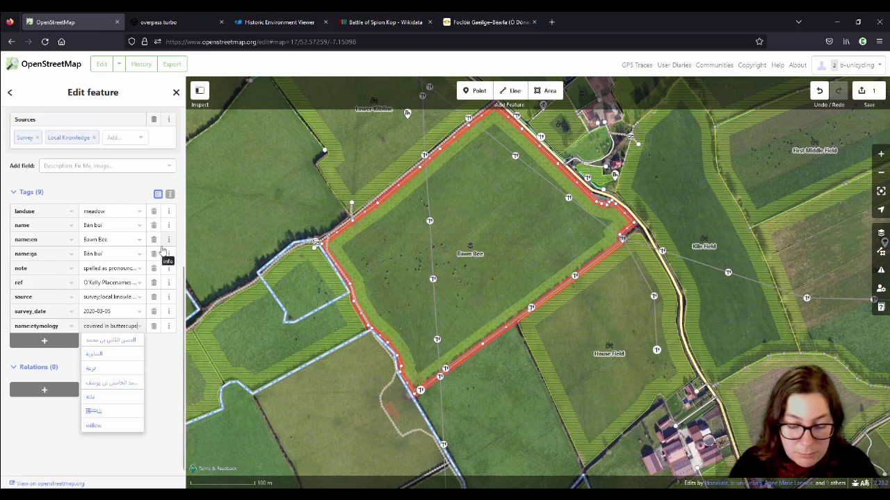
left_click(34, 312)
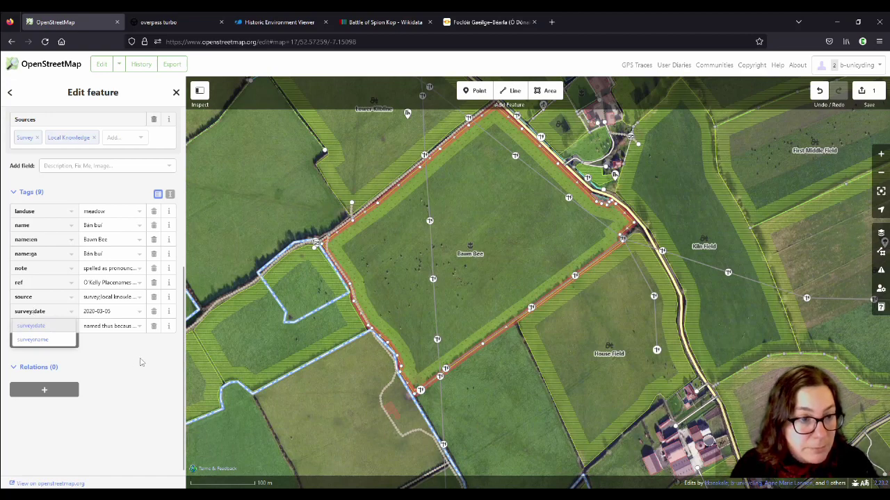
left_click(141, 362)
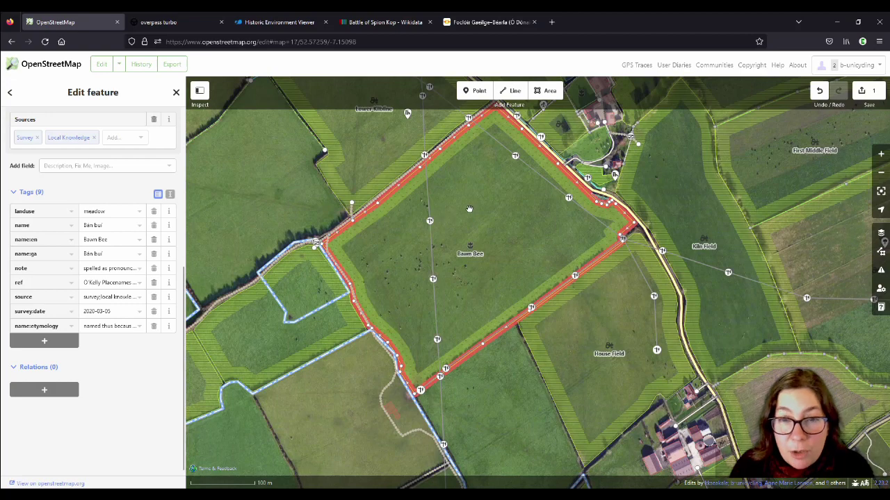
- Check the lime kiln site beside Kiln Field, then select Kiln Field and rename its survey_date key to survey:date
scroll(478, 232, "up", 2)
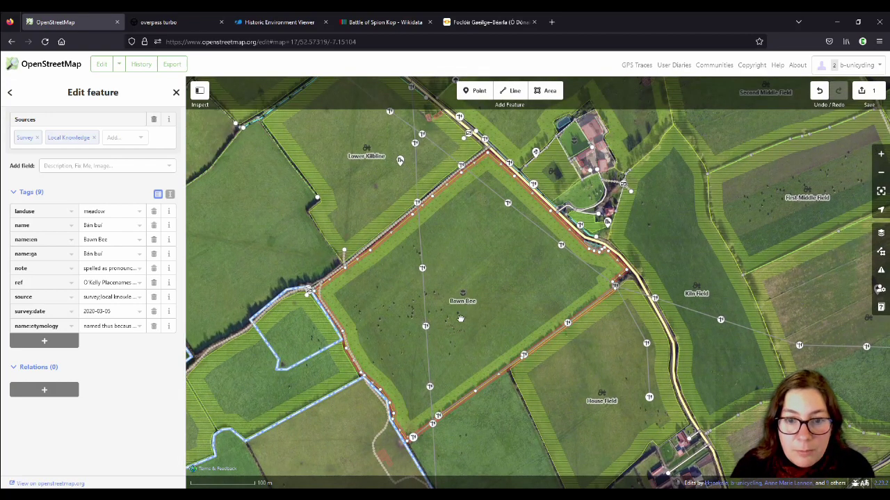
scroll(461, 317, "up", 1)
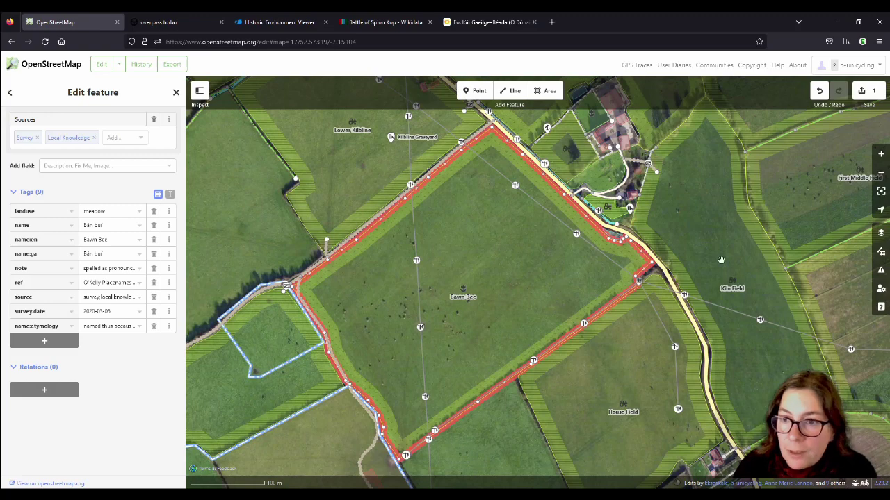
left_click_drag(720, 260, 631, 274)
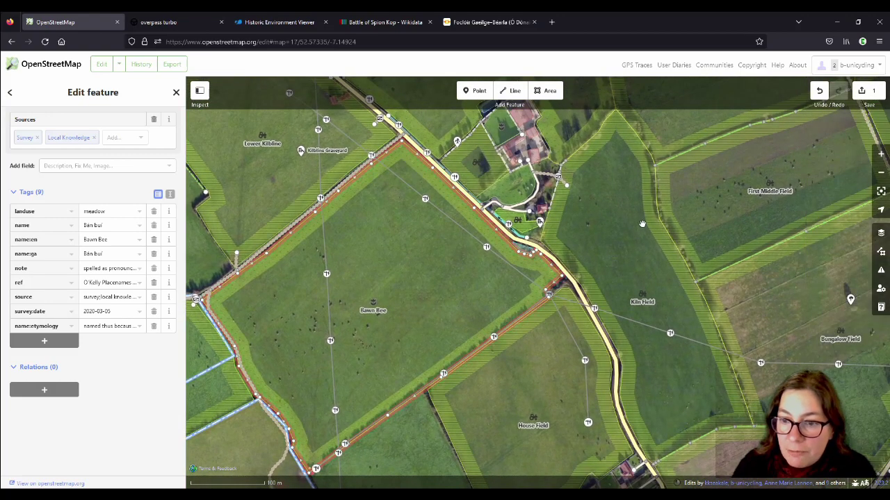
left_click(539, 222)
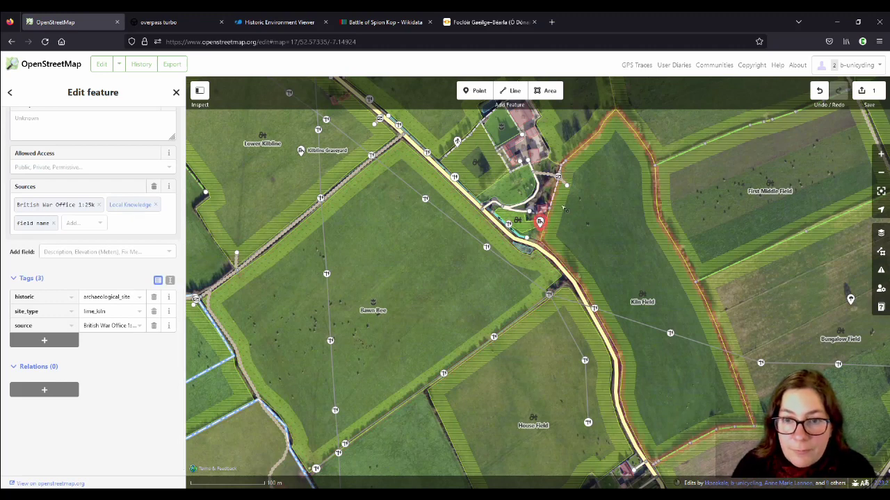
left_click(580, 222)
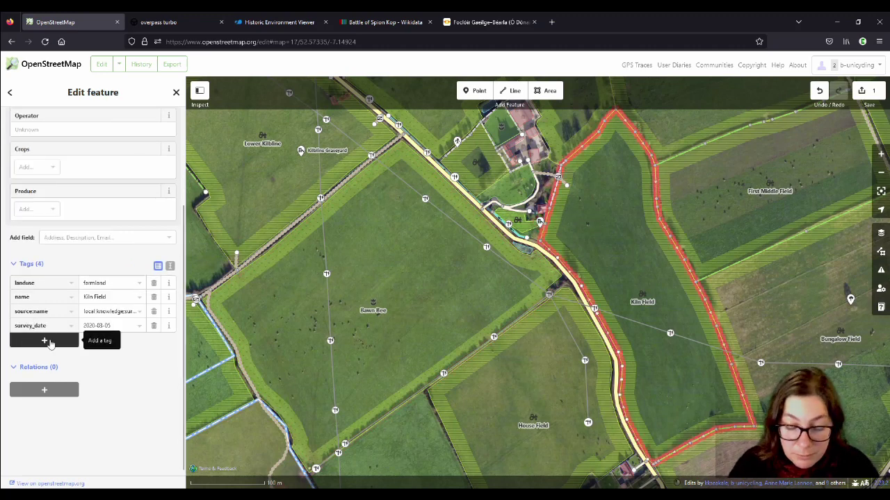
left_click(50, 341)
key("shift+Tab")
- Add a name:etymology tag to Kiln Field with the value "after the lime kiln in the NW corner"
left_click(50, 342)
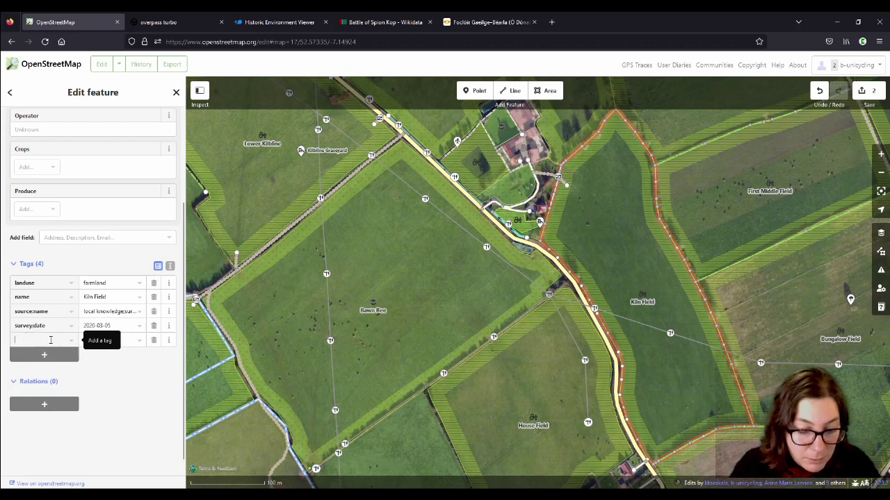
type("name:ety")
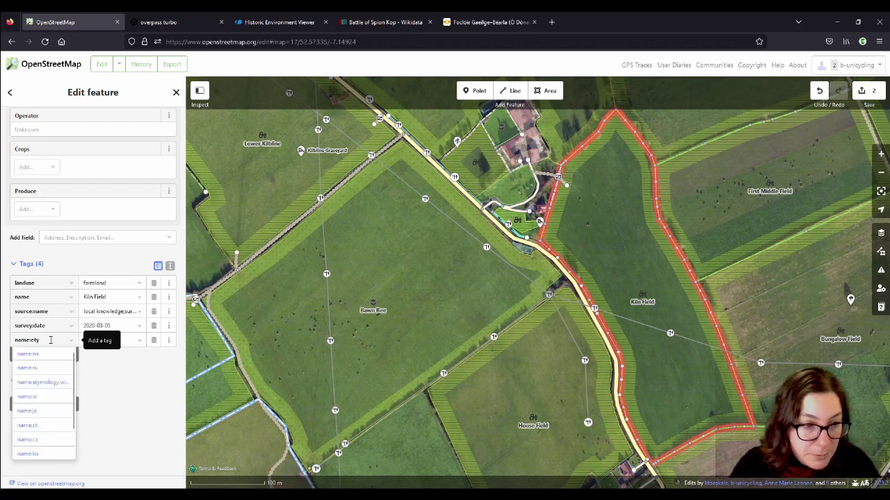
type("m")
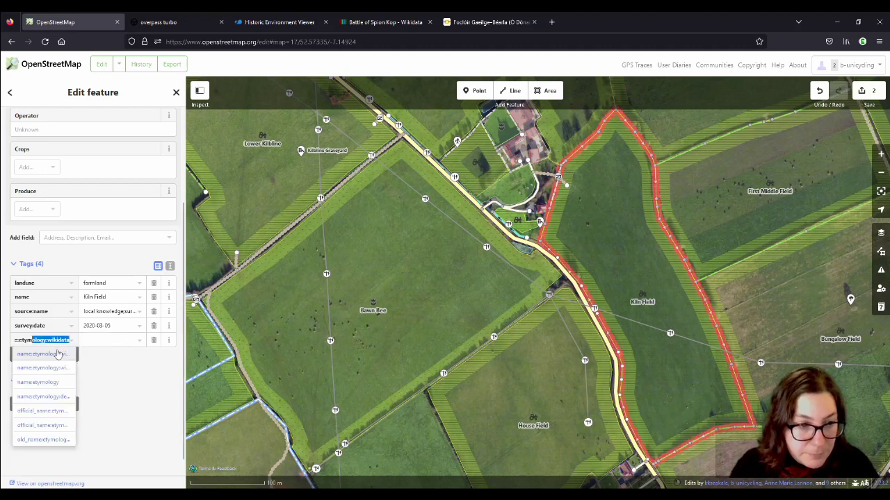
left_click(105, 340)
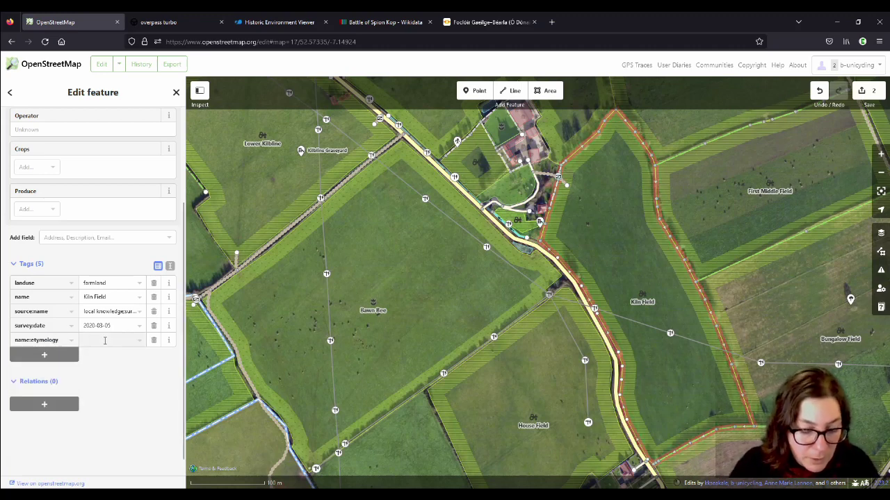
type("after the lime kil")
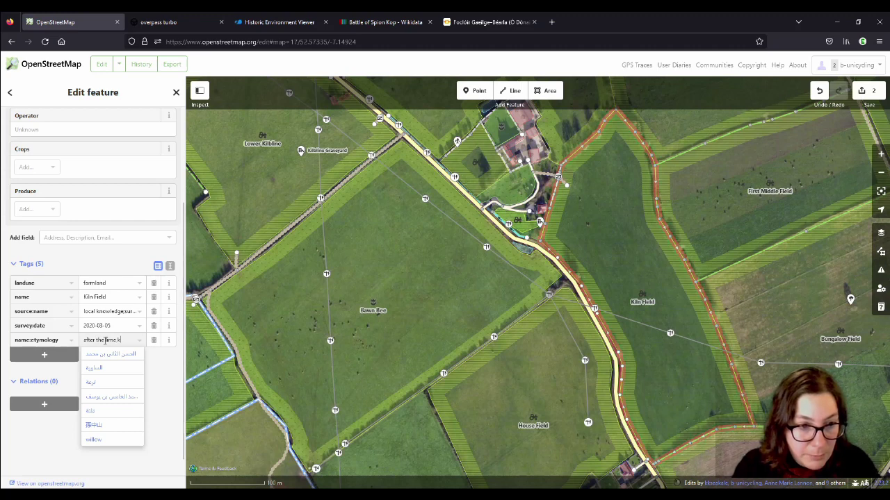
type("n in the")
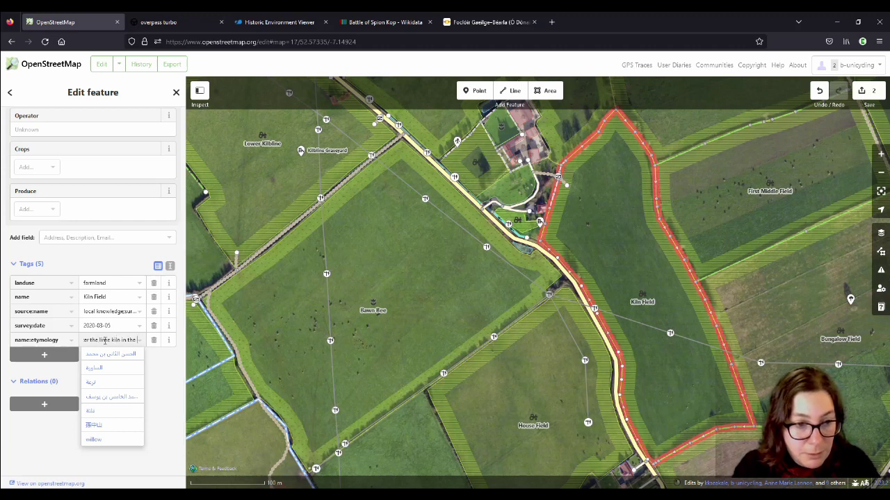
type(" NW corner")
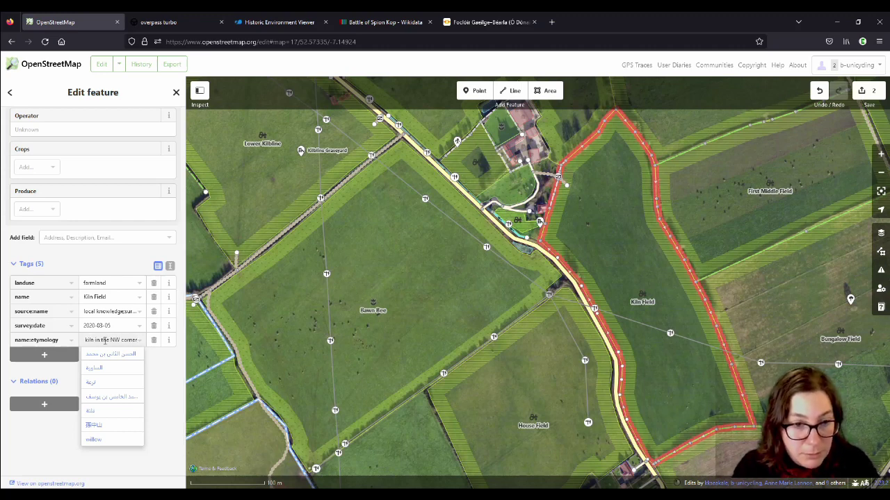
- Reword Kiln Field's name:etymology value to "after the lime kiln NW of the field"
key("Left")
key("Left")
key("Left")
key("Left")
key("Left")
key("Left")
key("Left")
key("Left")
key("Left")
key("Left")
key("Left")
key("Left")
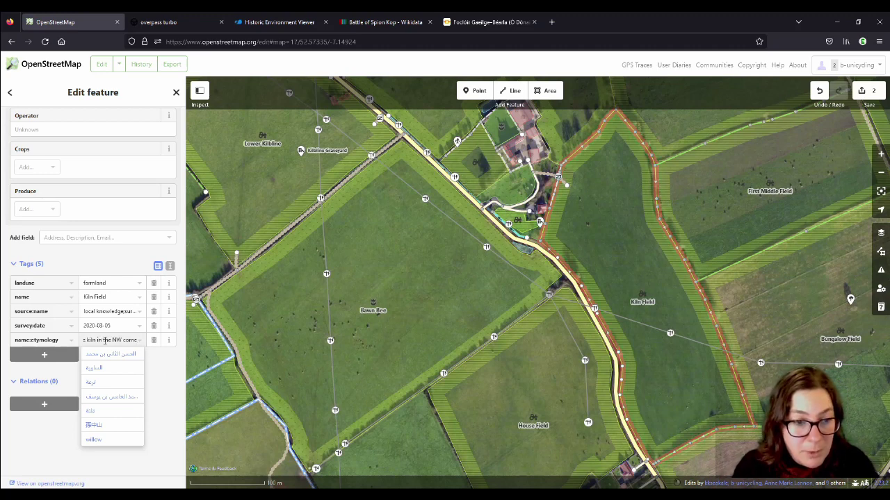
key("Left")
key("Left")
key("Left")
key("Left")
key("Left")
key("Left")
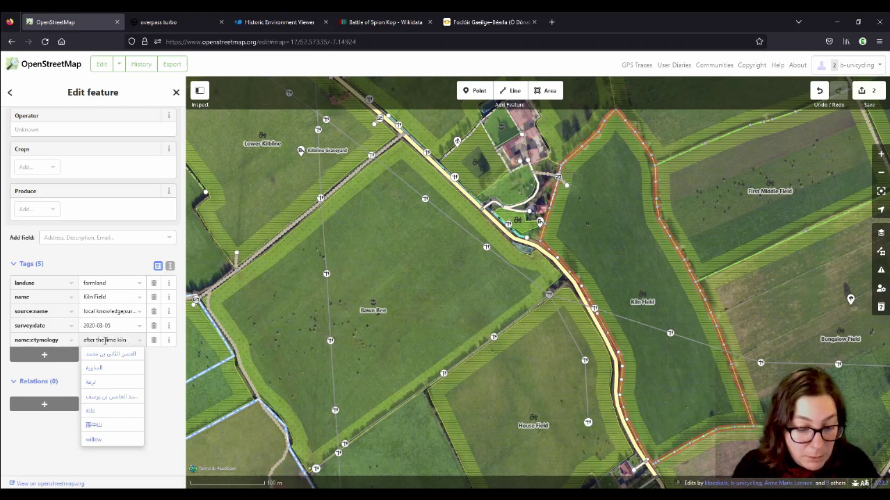
key("Delete")
key("Delete")
key("Delete")
key("Delete")
key("Delete")
key("Delete")
key("Delete")
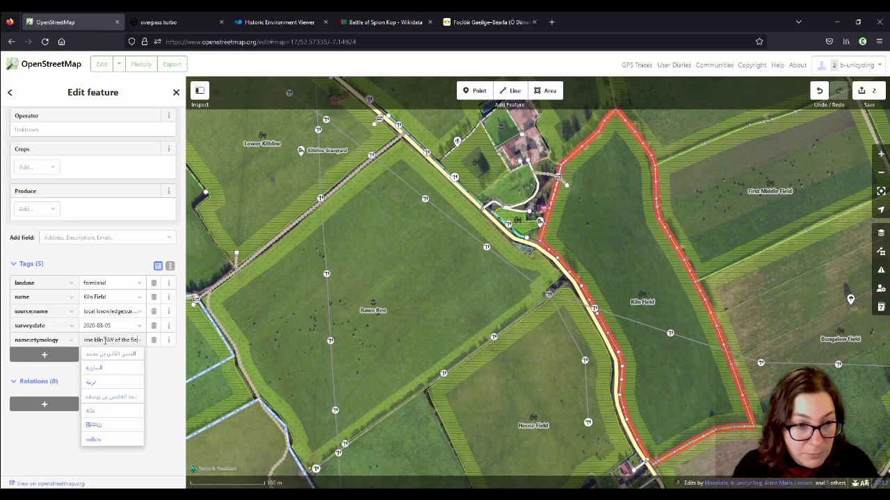
left_click(803, 344)
- Examine the names of the neighbouring fields, from Bungalow Field and Cross Field to Cow Field and the plots around the castle
left_click_drag(803, 344, 656, 307)
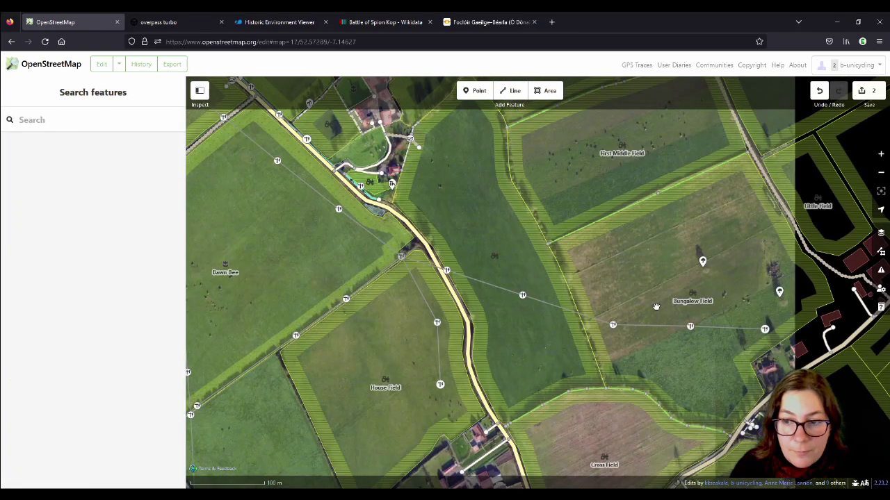
left_click_drag(736, 293, 603, 250)
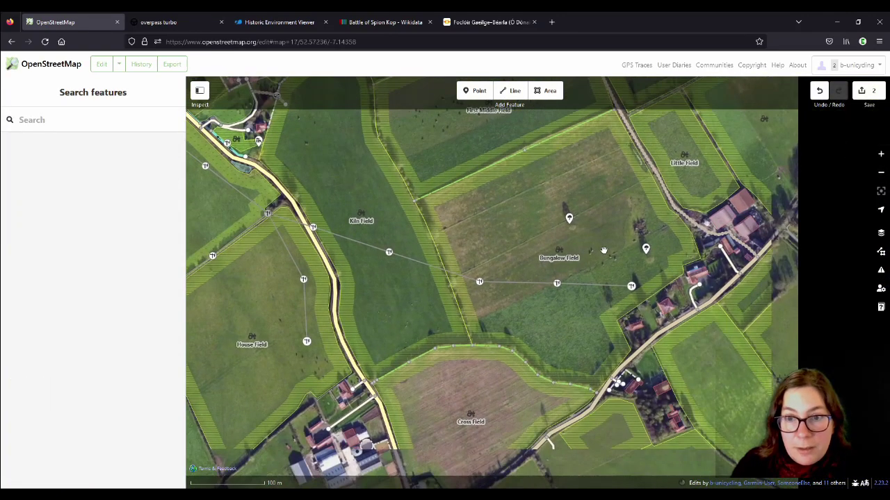
left_click(612, 285)
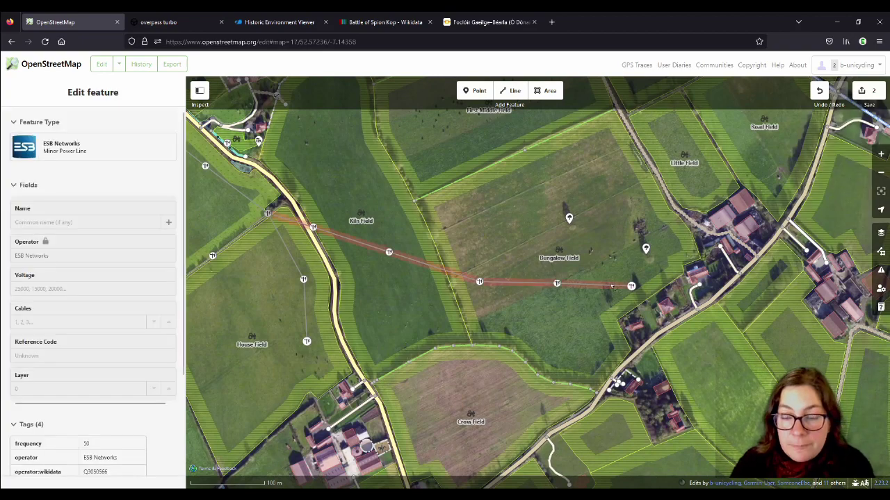
key("Escape")
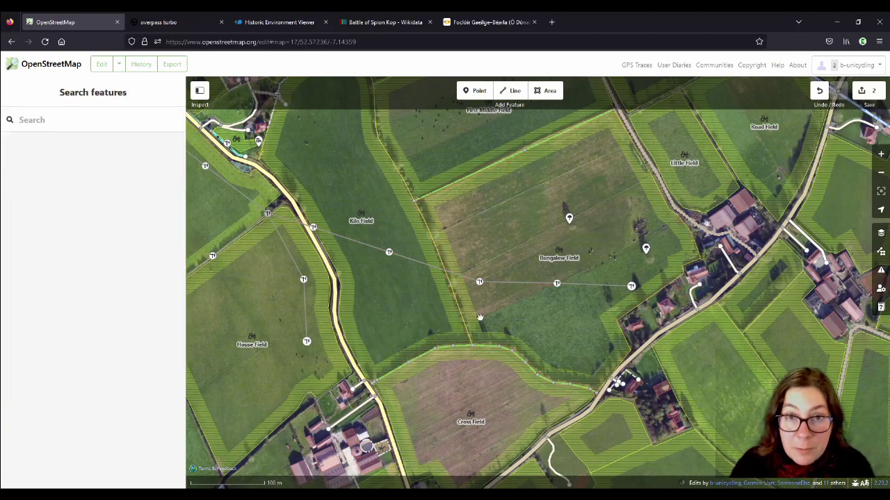
left_click_drag(480, 318, 602, 330)
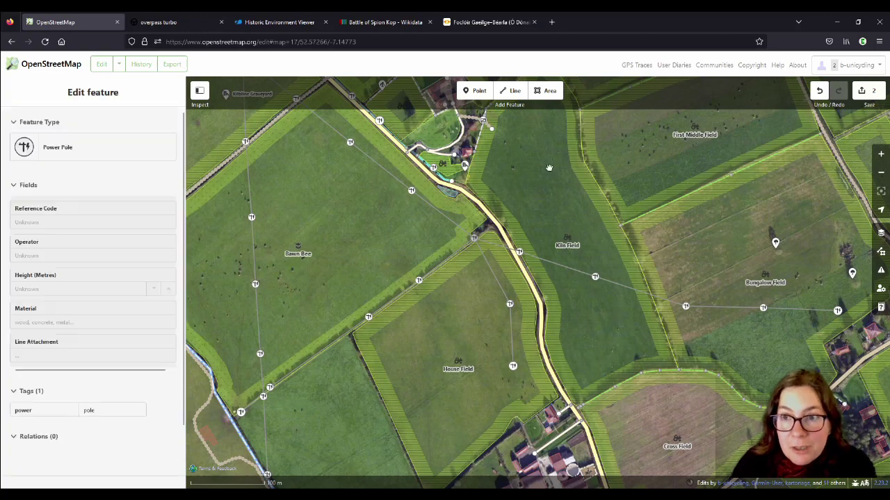
left_click_drag(613, 314, 666, 461)
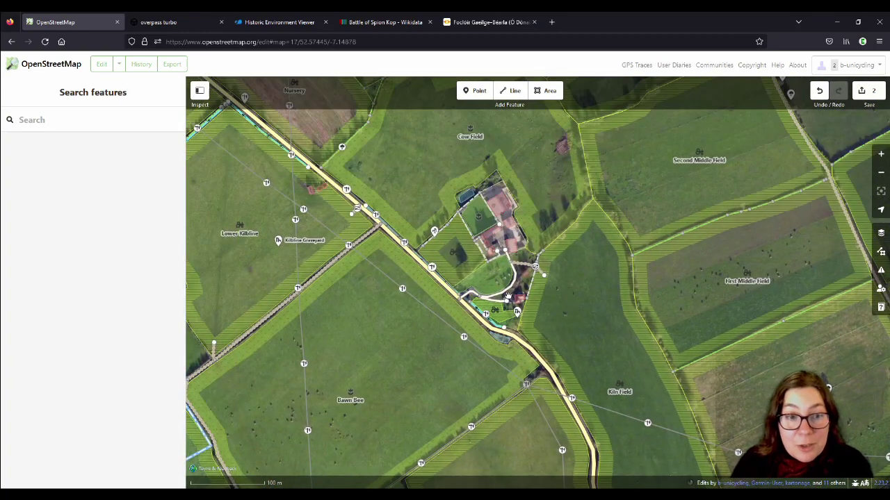
left_click_drag(454, 118, 506, 210)
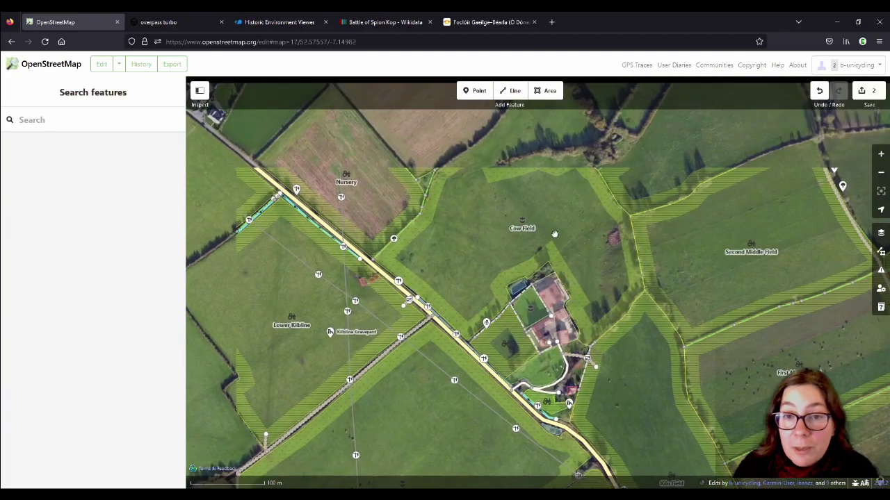
left_click(507, 211)
key("Escape")
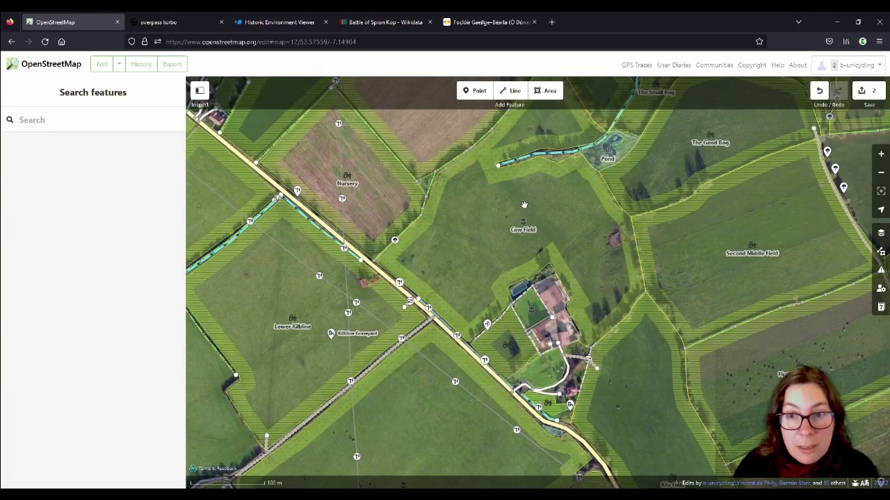
double_click(586, 330)
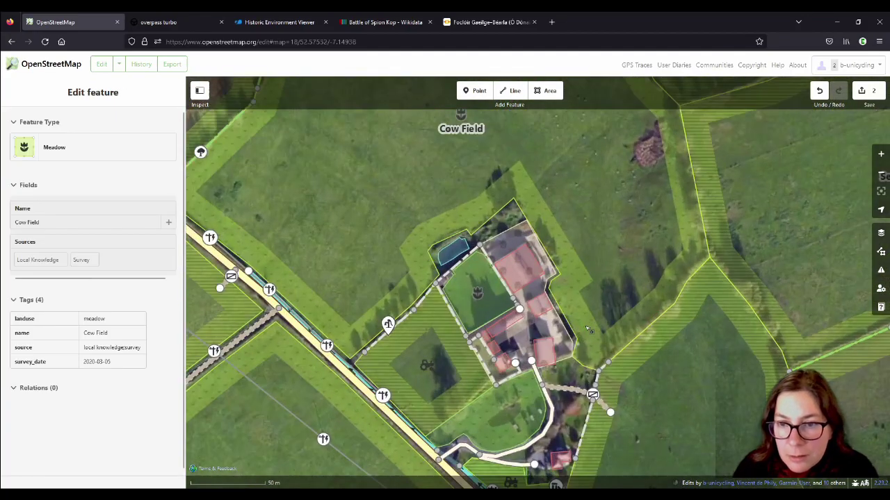
key("Escape")
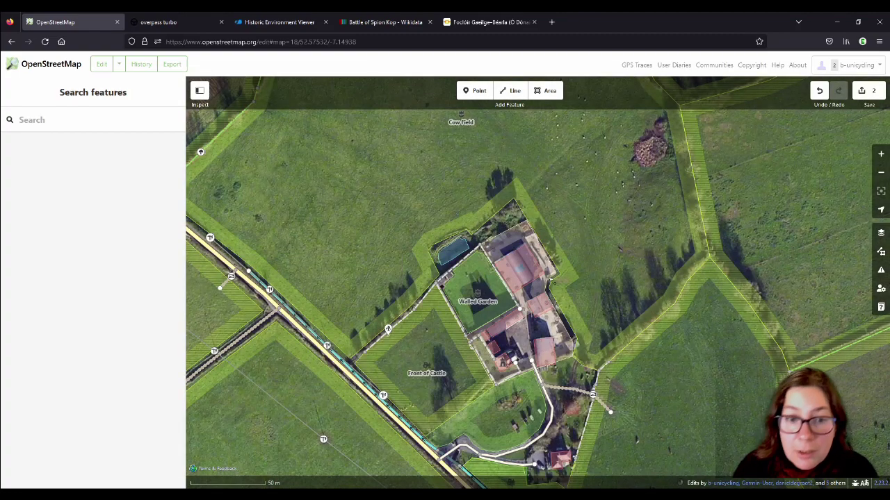
scroll(567, 250, "down", 3)
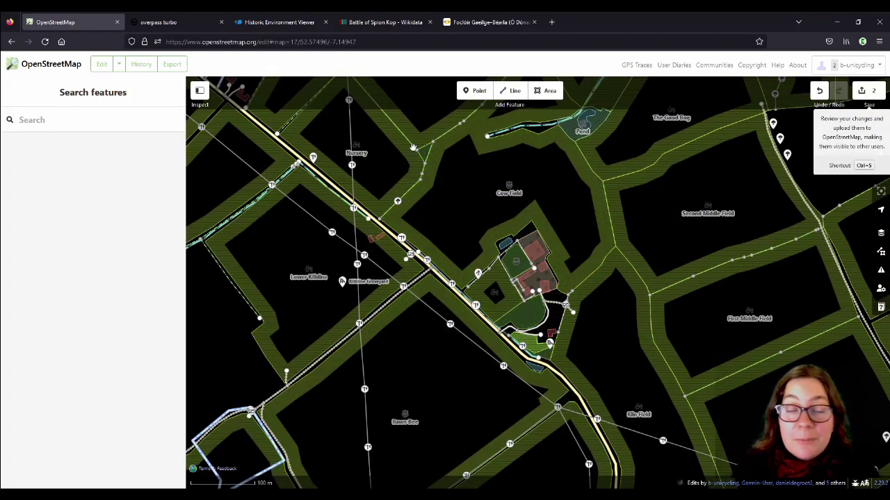
- Upload the edits to Bawn Bee and Kiln Field with the changeset comment "added #etymology"
left_click(868, 90)
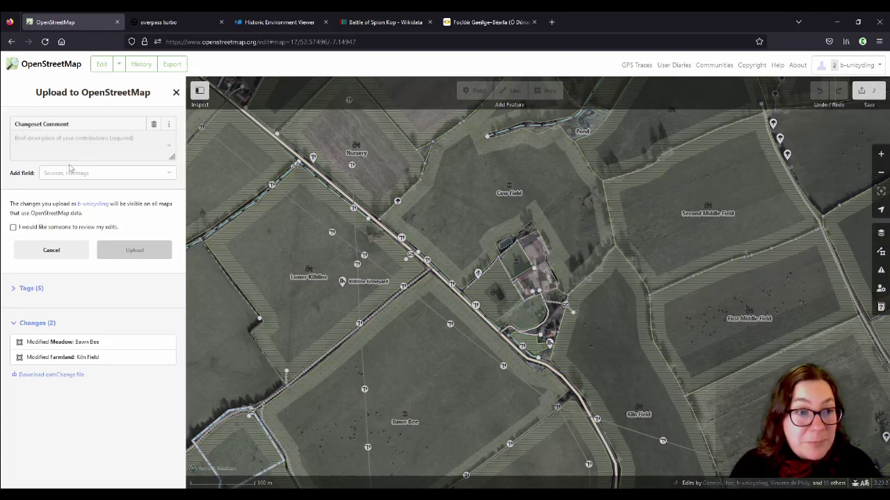
left_click(70, 146)
left_click(46, 173)
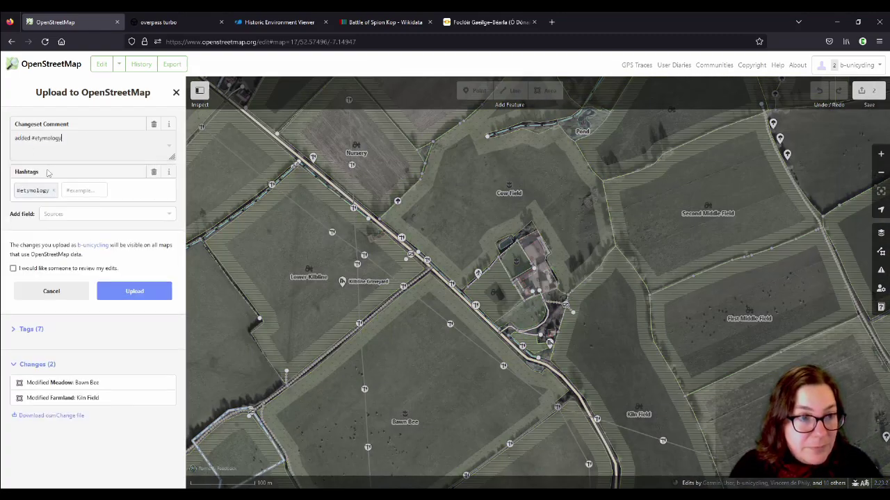
left_click(143, 292)
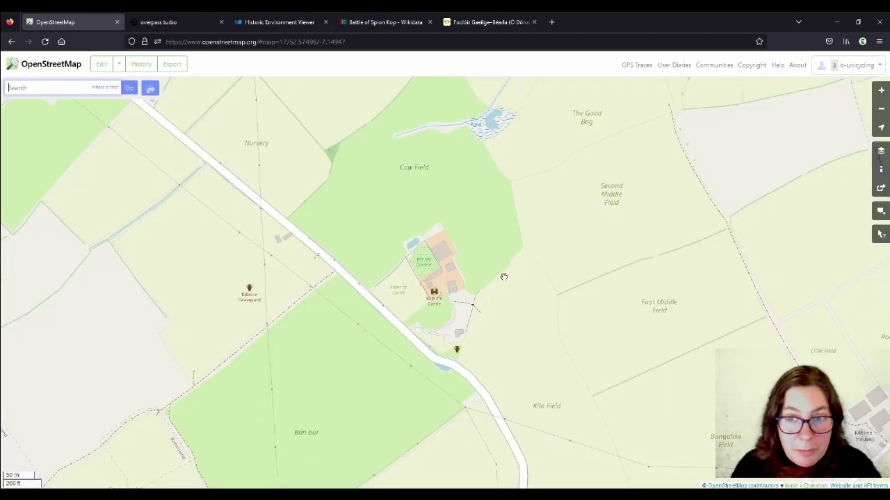
- Examine the field names on the map from Bán buí and Cow Field northwest to Kilbline Grass Field and Long Field
left_click_drag(310, 307, 347, 261)
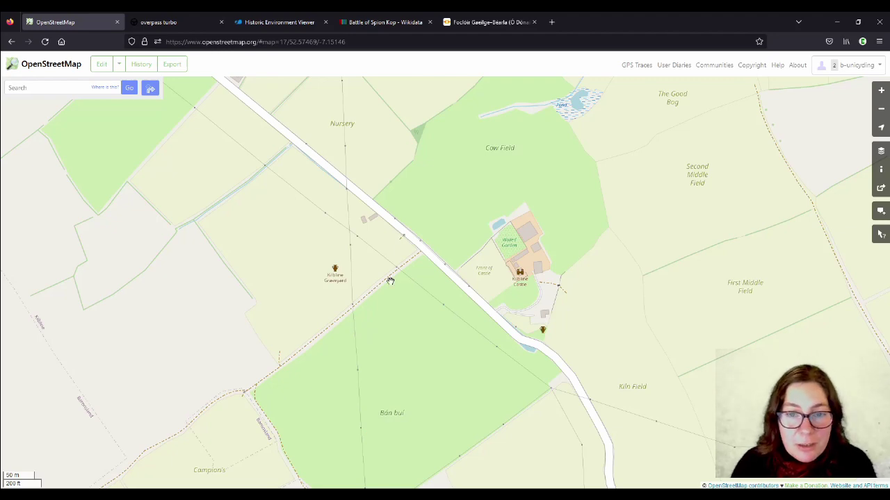
scroll(391, 280, "down", 1)
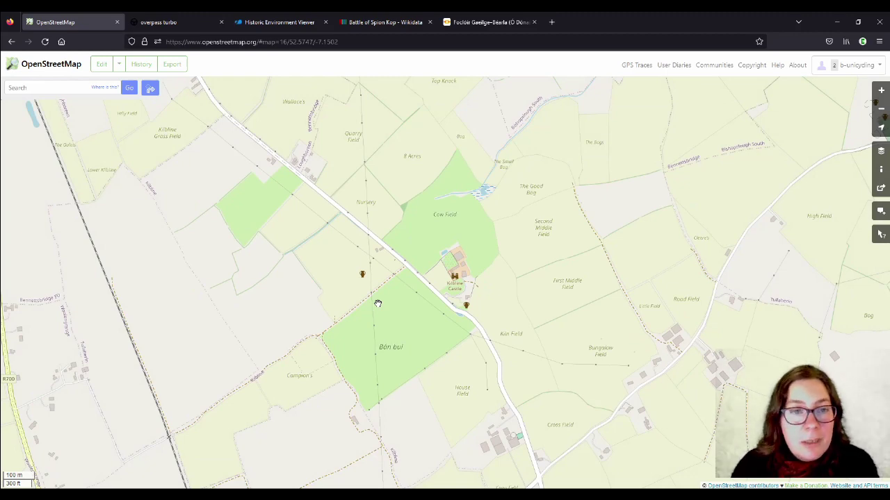
left_click_drag(427, 238, 402, 331)
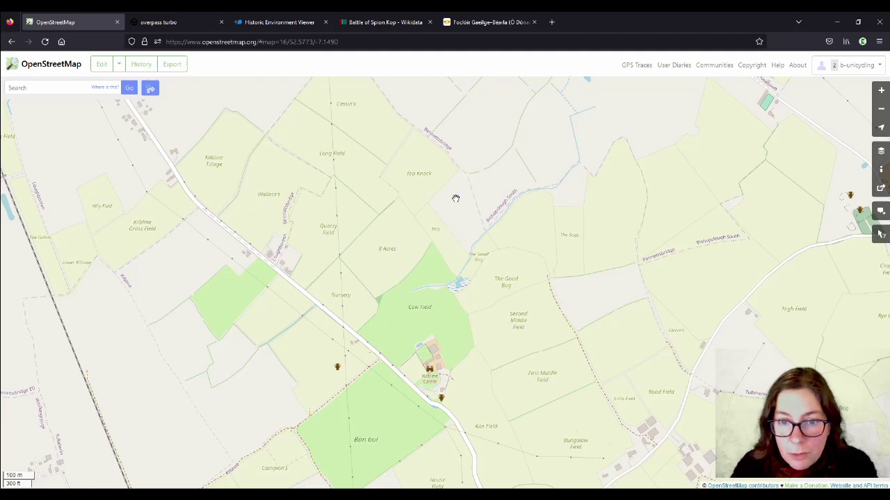
left_click_drag(302, 282, 643, 376)
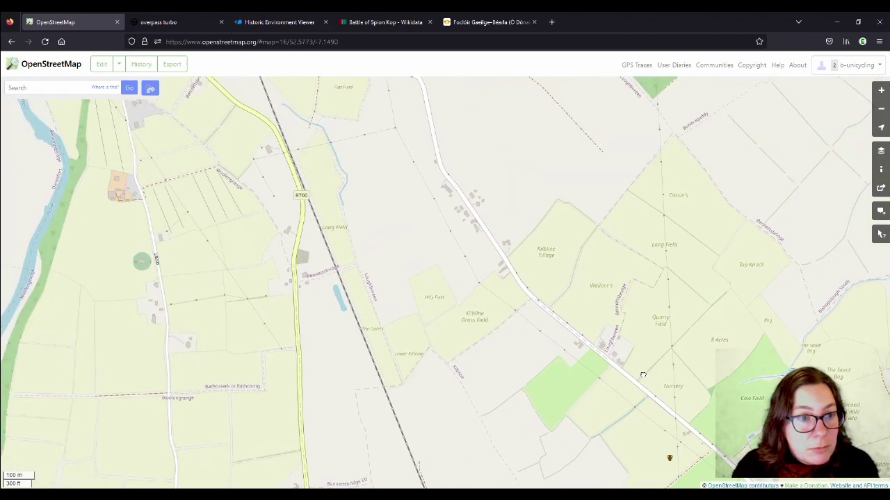
left_click(48, 88)
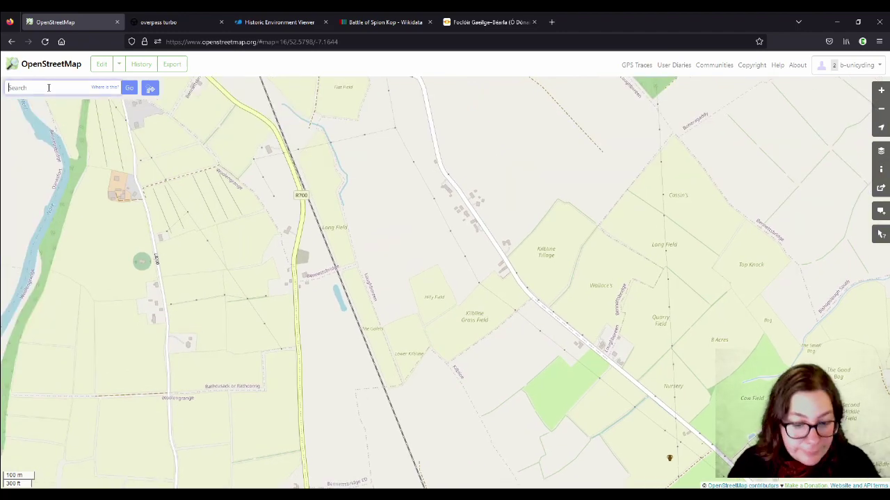
- Switch to overpass turbo, set the way query's name value to "Killeen" and remove the relation line
left_click(178, 22)
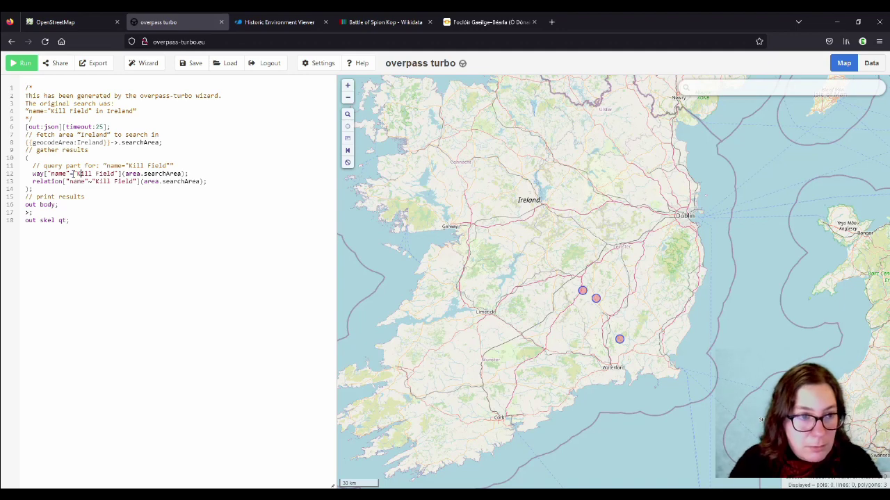
key("Delete")
key("Delete")
key("Delete")
key("Delete")
key("Delete")
key("Delete")
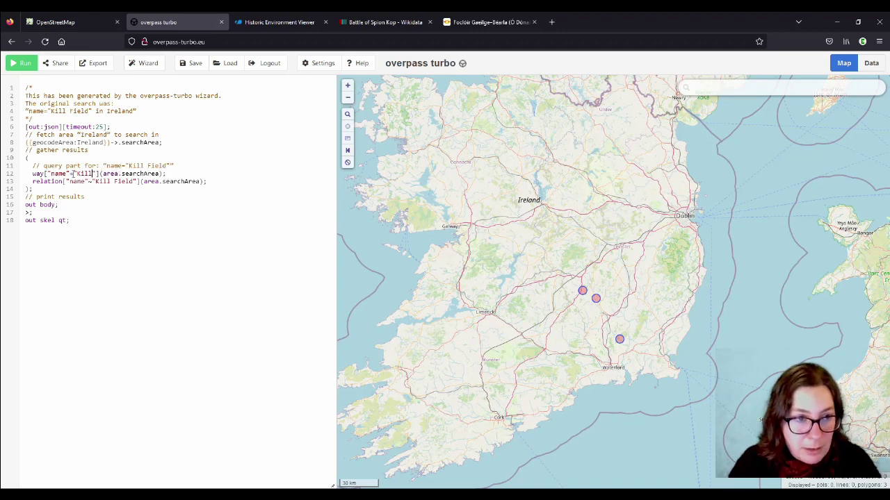
type("een")
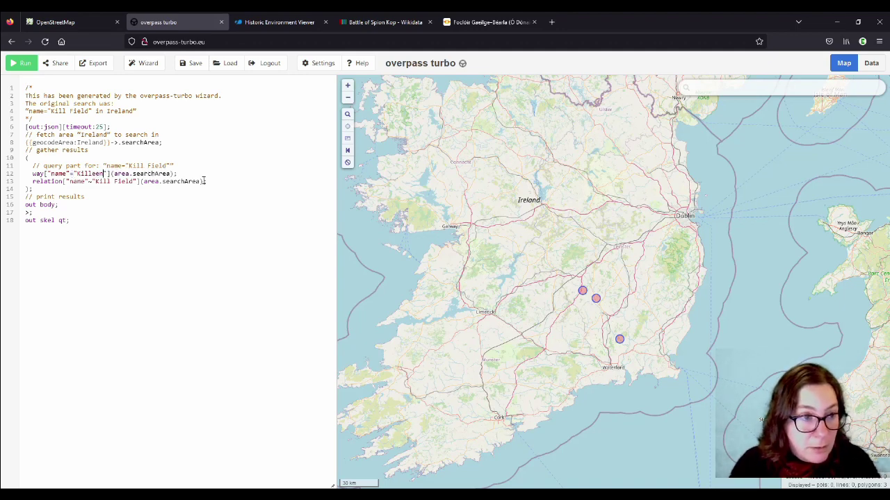
left_click_drag(219, 181, 218, 176)
key("Delete")
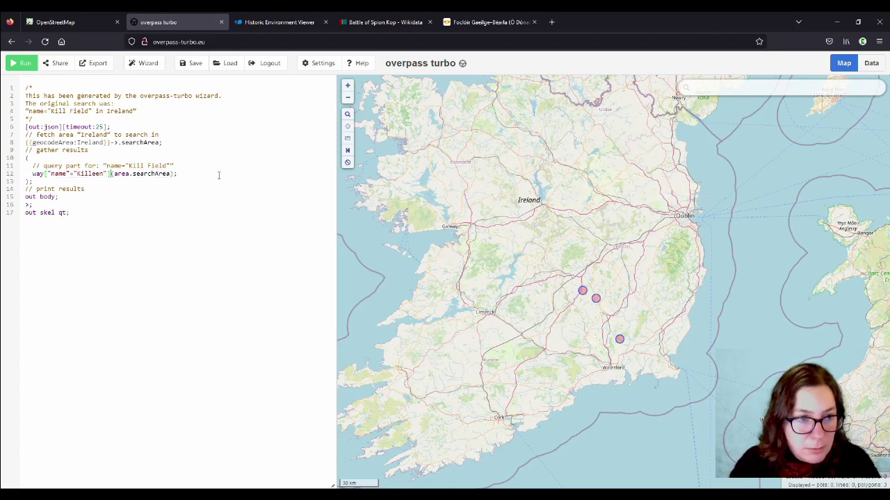
- Add a "landuse"="farmland" filter to the way query and run it for Ireland
type("[]\"\"")
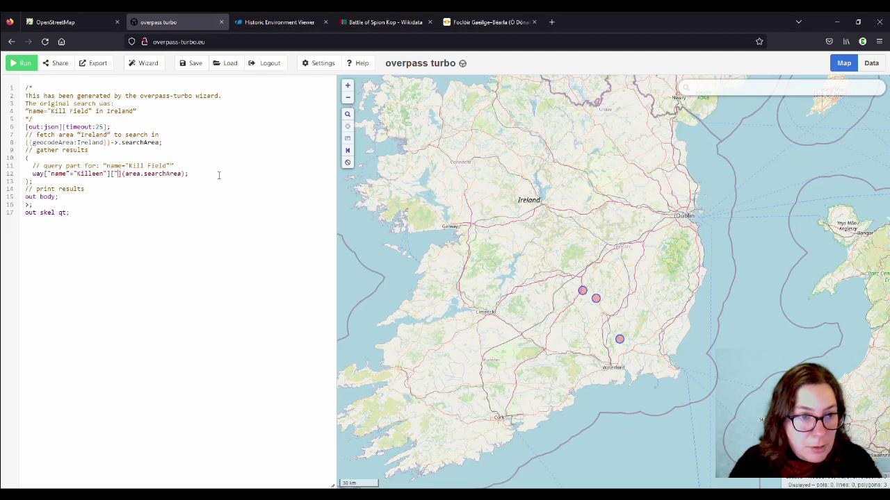
type("landuse\"=")
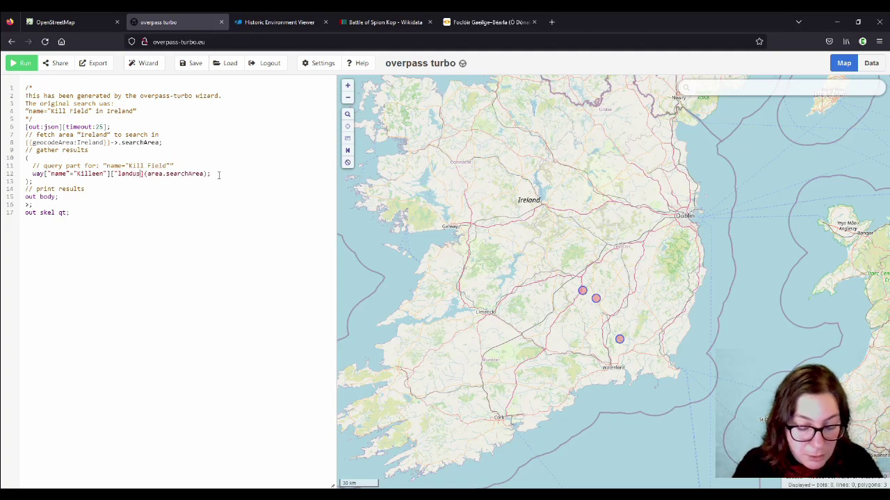
type("\"farmland\"")
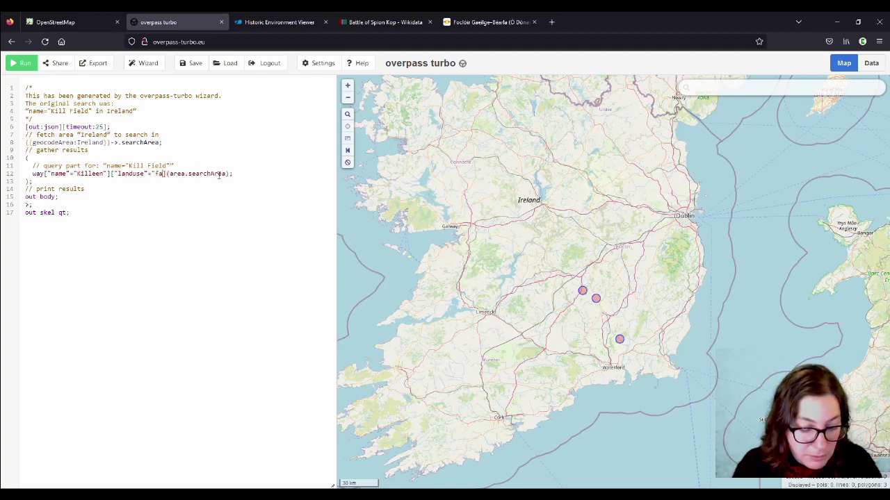
left_click(22, 63)
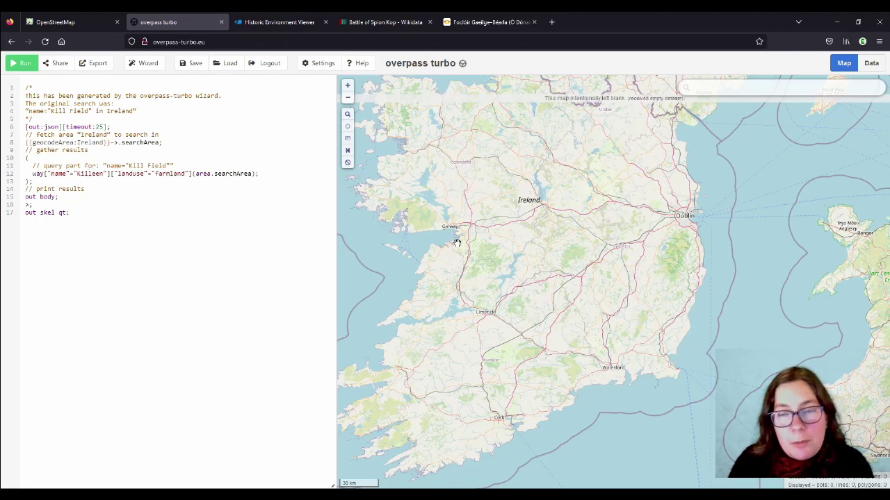
- Switch back to OpenStreetMap, open way 870907988 and look over the fields around it
left_click(47, 23)
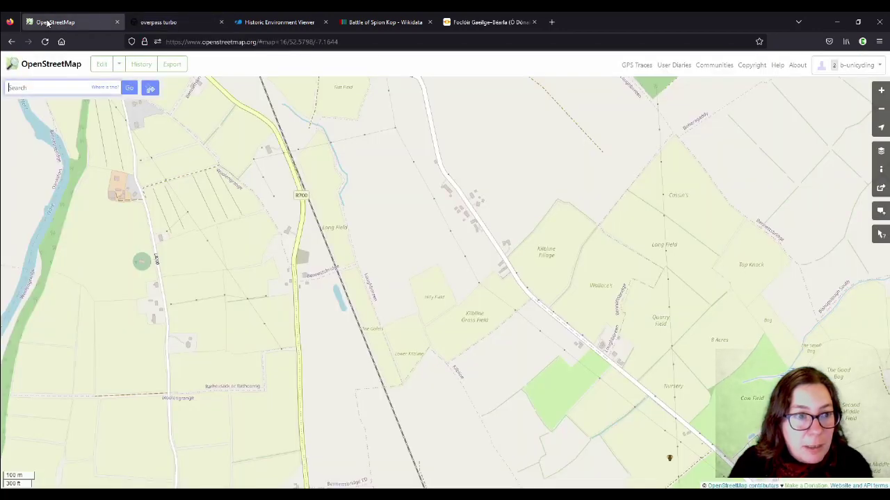
left_click(135, 21)
left_click(69, 21)
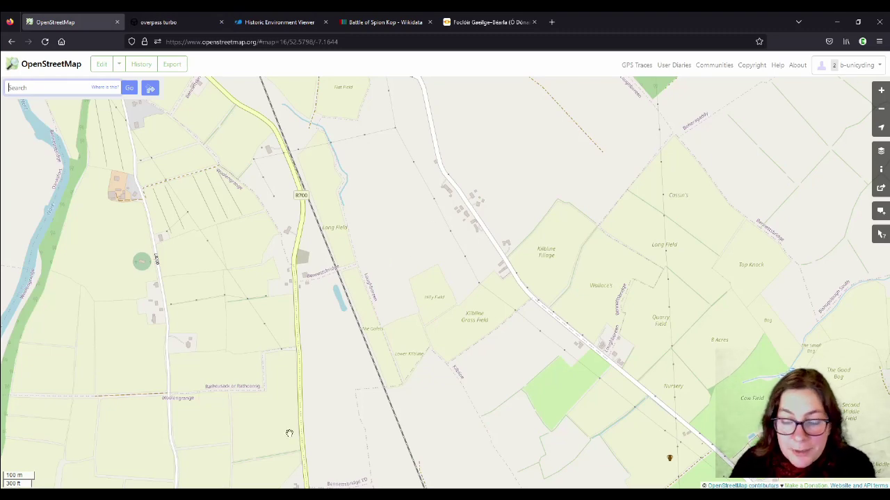
left_click(266, 42)
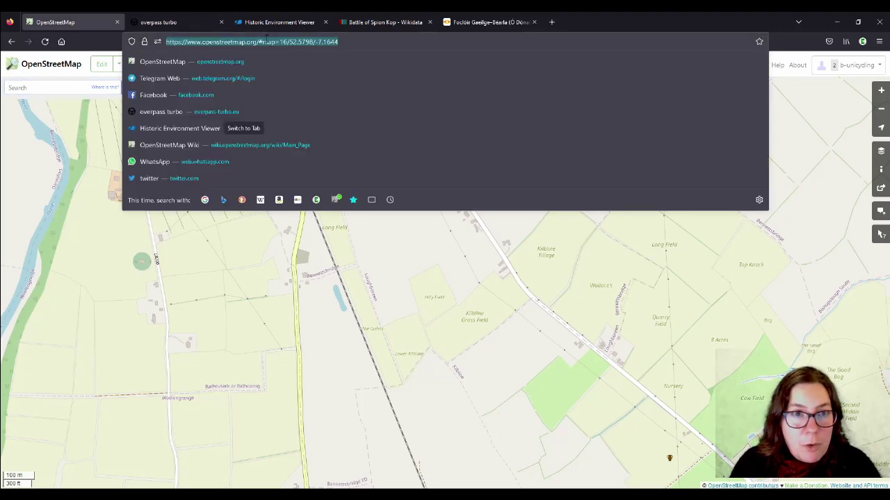
type("http://www.openstreetmap.org/way/870907988")
key("Return")
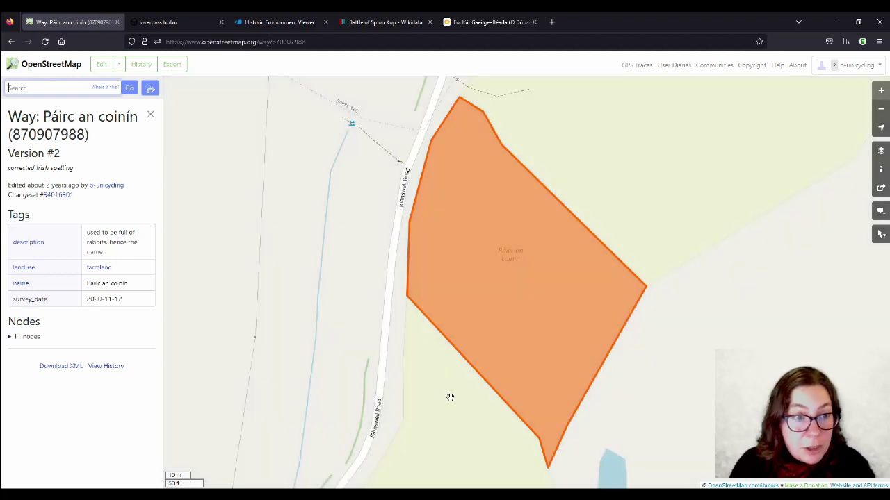
scroll(490, 326, "down", 3)
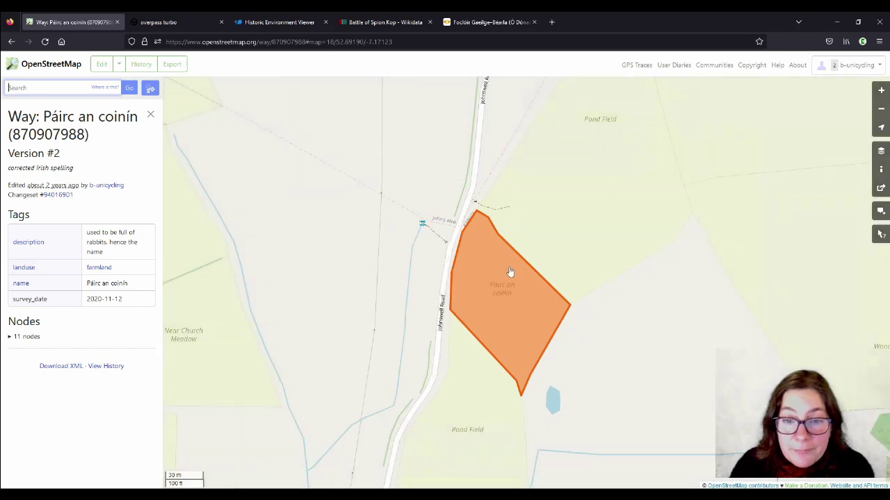
left_click_drag(357, 263, 715, 261)
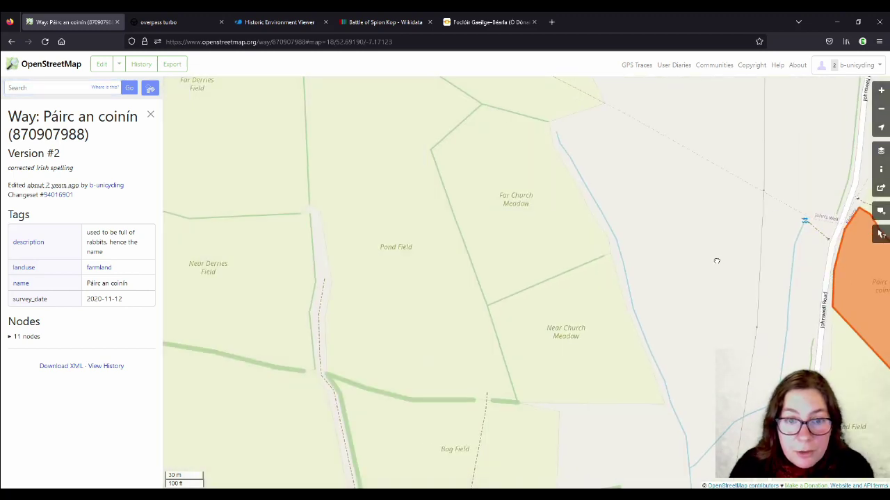
left_click_drag(549, 229, 285, 219)
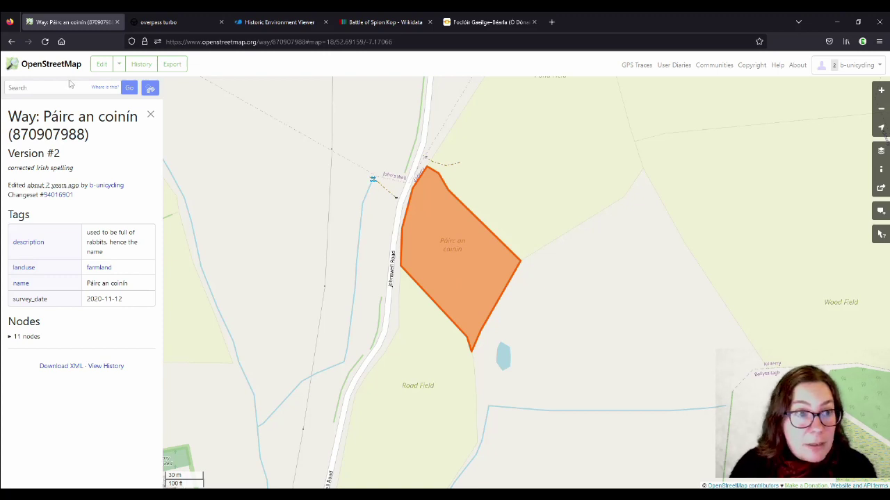
- Open Páirc an coinín for editing and shorten its description to "used to be full of rabbits"
left_click(101, 64)
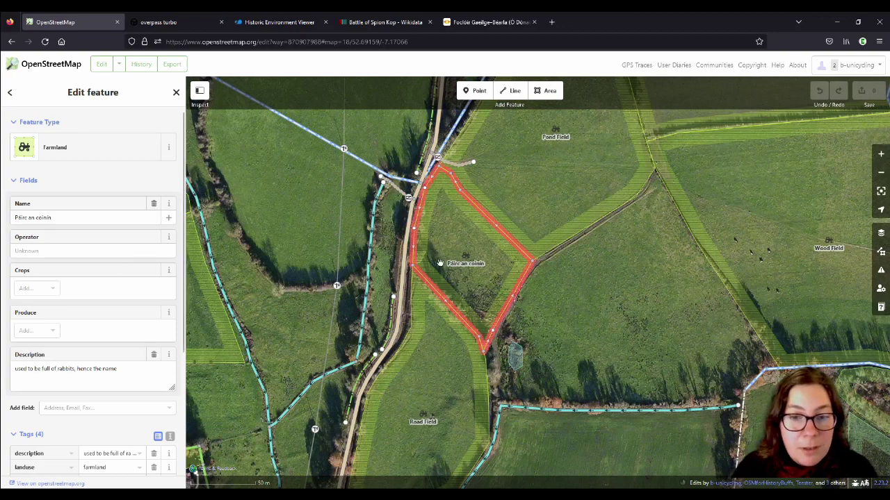
scroll(41, 328, "down", 3)
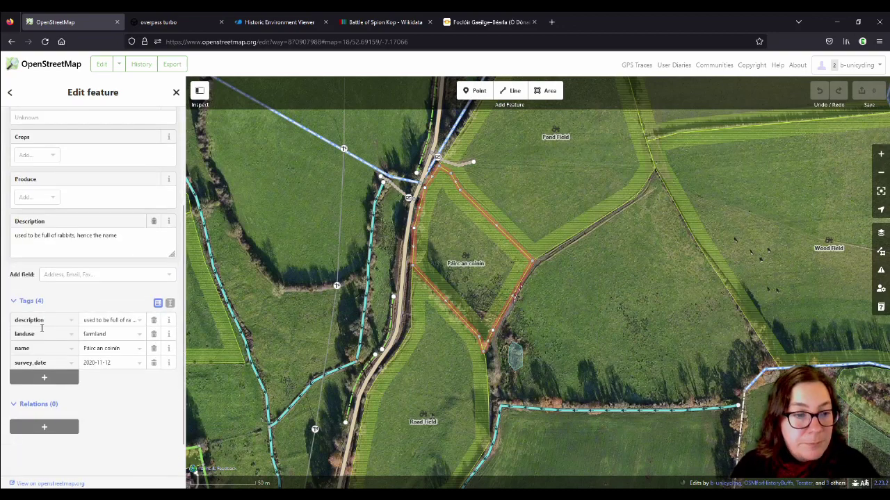
left_click_drag(44, 317, 3, 317)
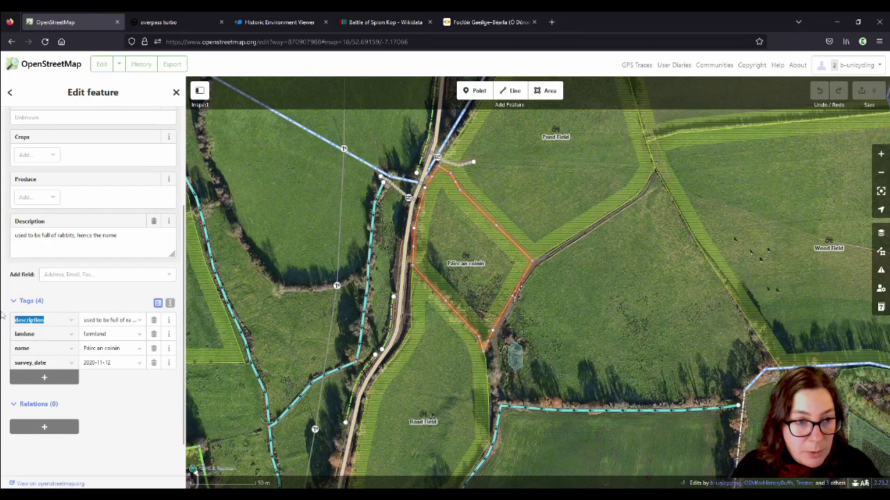
left_click_drag(75, 235, 124, 234)
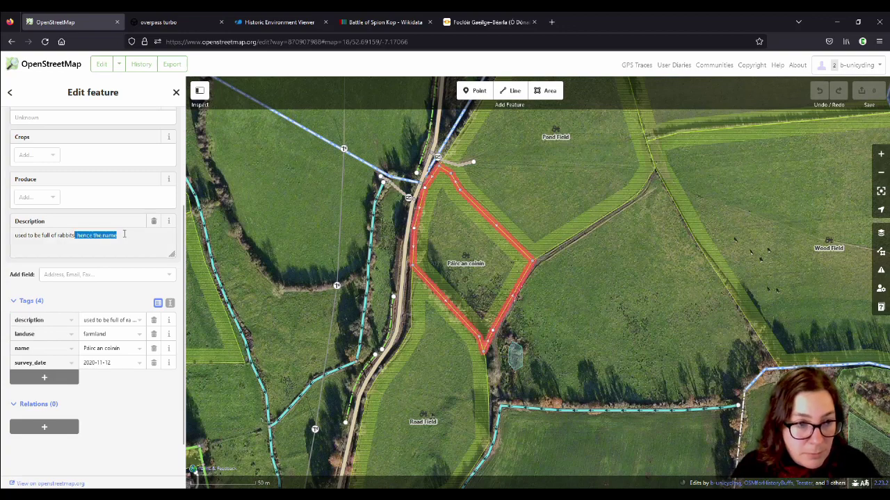
key("BackSpace")
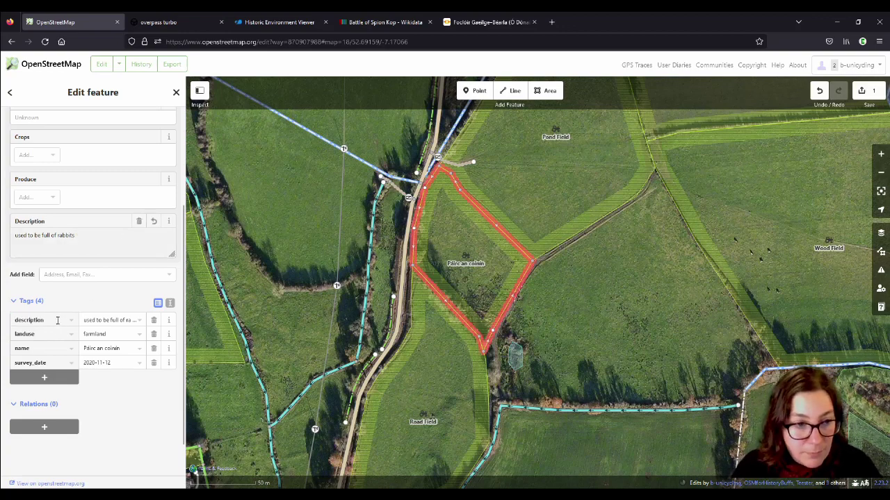
- Rename Páirc an coinín's description key to name:etymology and its survey_date key to survey:date
left_click_drag(58, 319, 3, 319)
type("name")
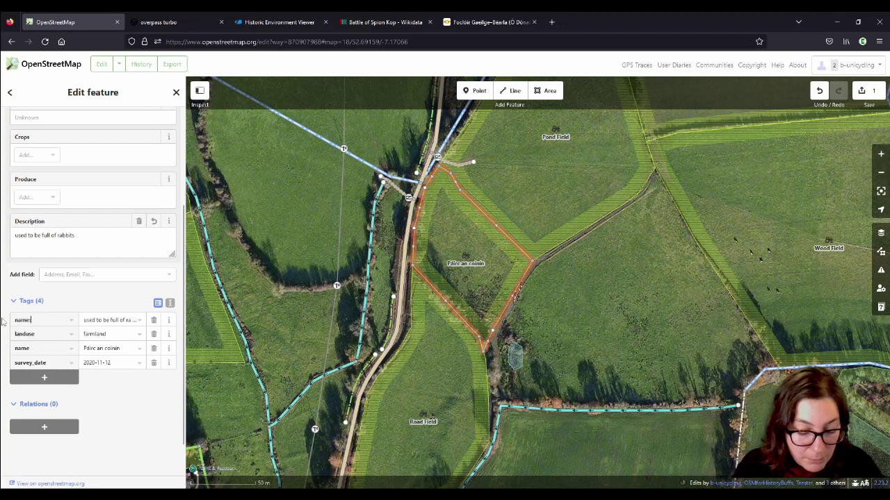
type(":etymology")
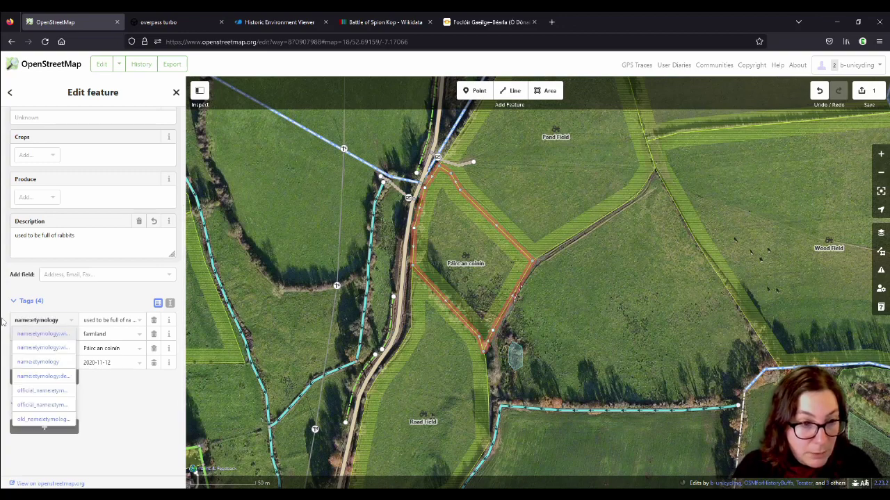
left_click(41, 362)
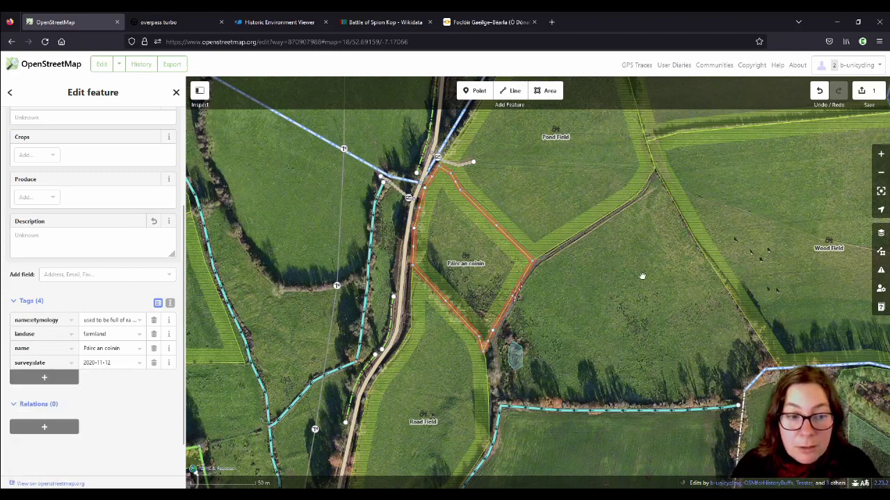
- Upload the Páirc an coinín edit with the changeset comment "added #etymology"
left_click(863, 96)
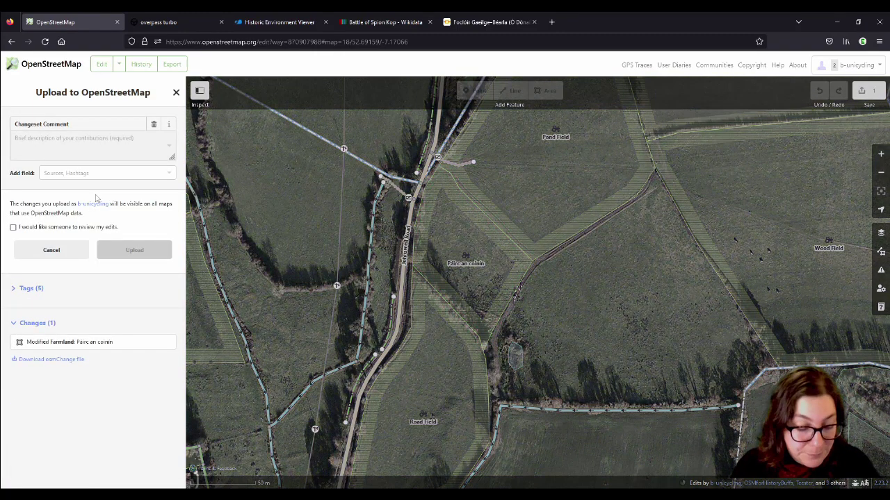
left_click(80, 153)
left_click(57, 169)
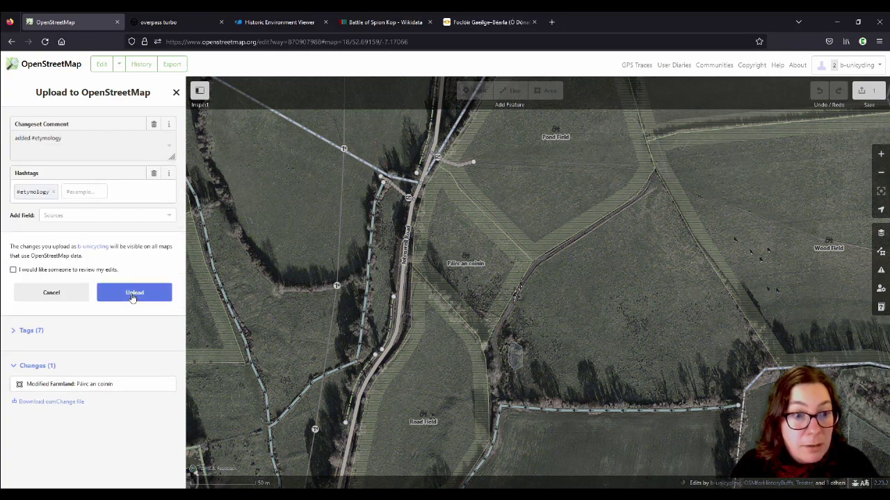
left_click(167, 293)
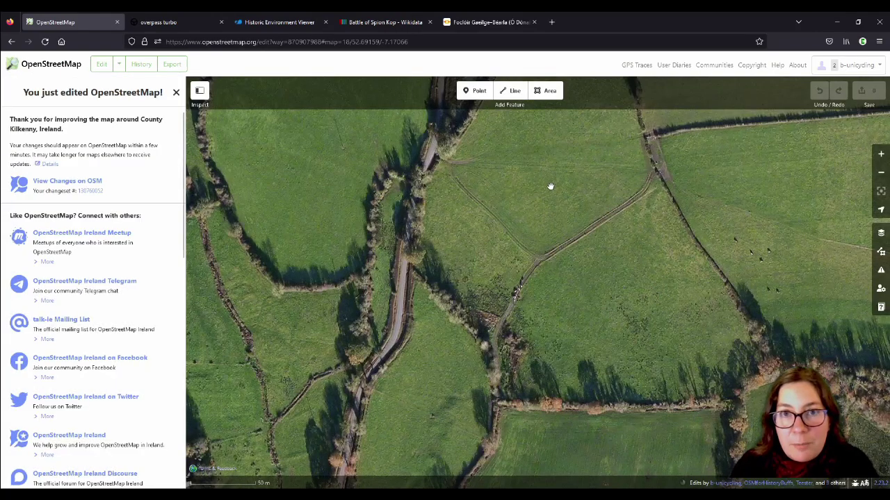
left_click_drag(556, 167, 526, 303)
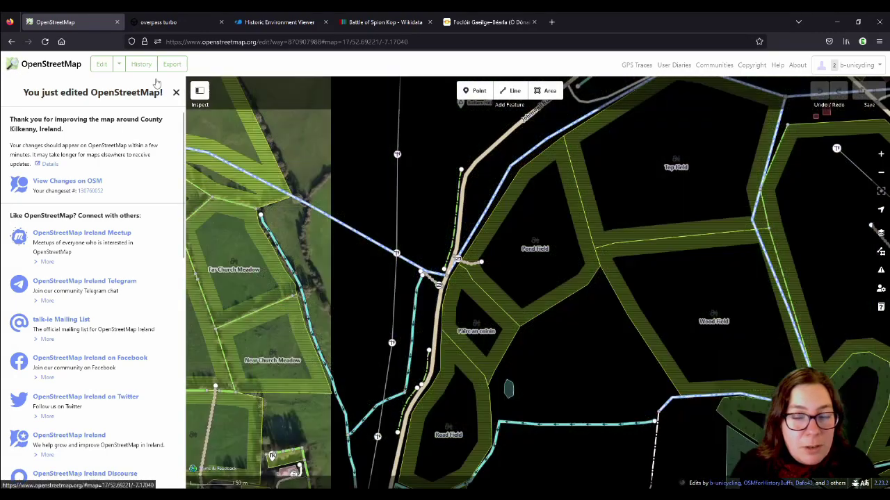
- Leave the editor and look over the fields from Johnswell Road past the bog and orchard fields to Kiln Field at Sandfordscourt
key("alt+Left")
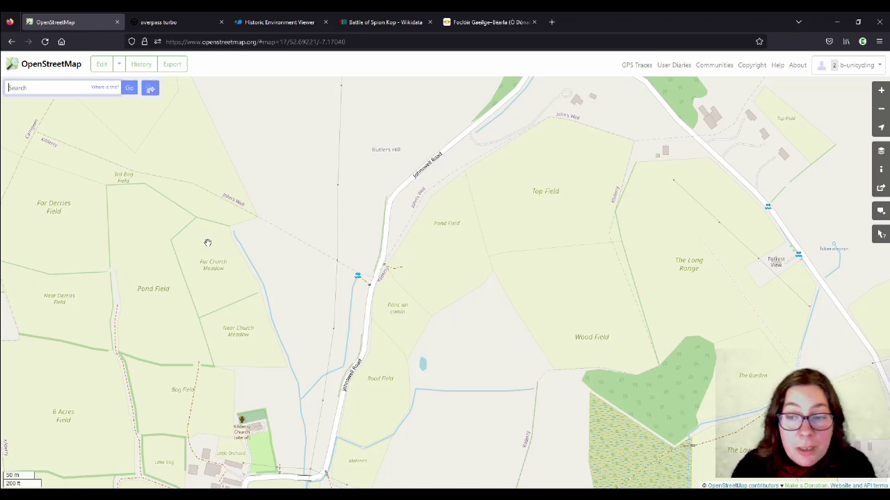
left_click_drag(149, 259, 499, 173)
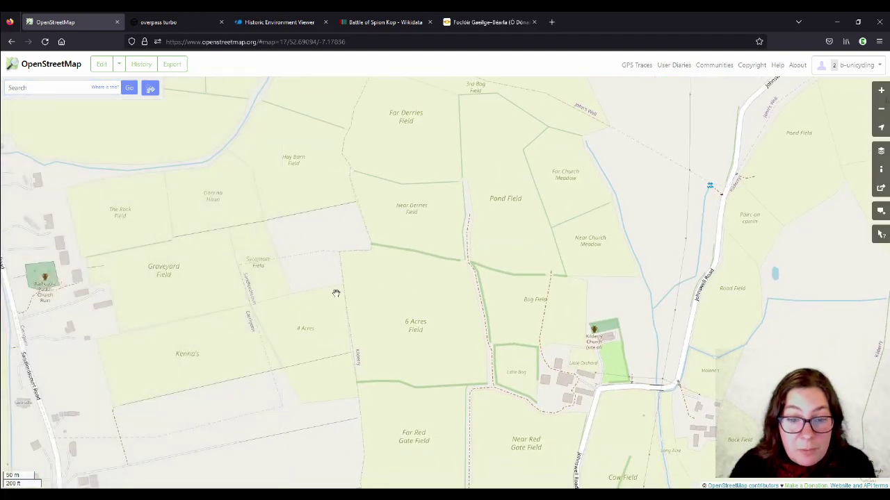
left_click_drag(334, 292, 313, 139)
left_click_drag(294, 346, 536, 176)
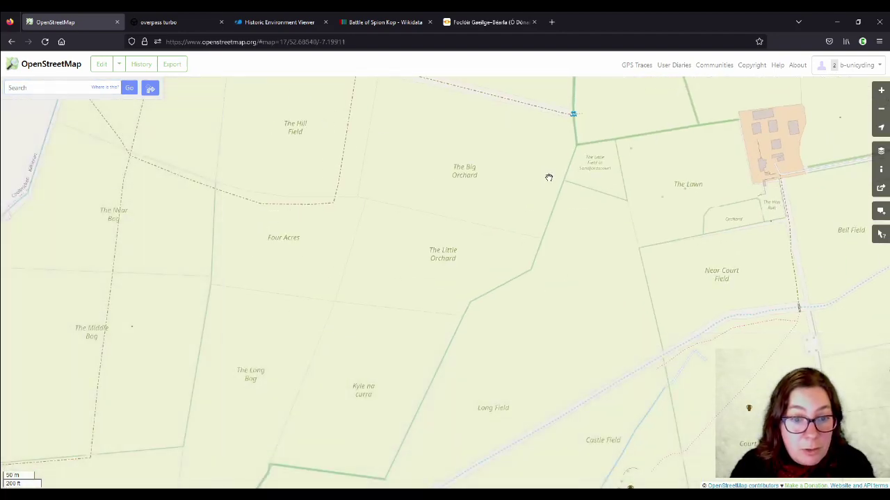
left_click_drag(328, 374, 521, 190)
left_click_drag(523, 160, 554, 215)
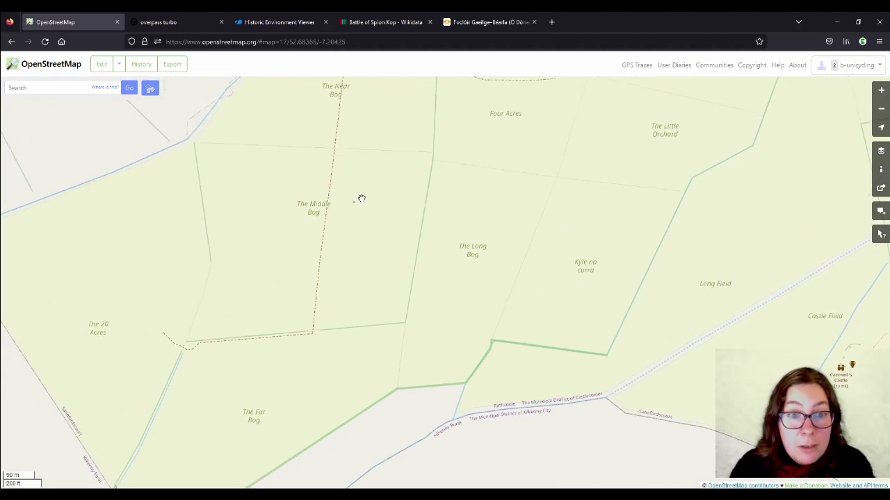
left_click_drag(364, 168, 363, 303)
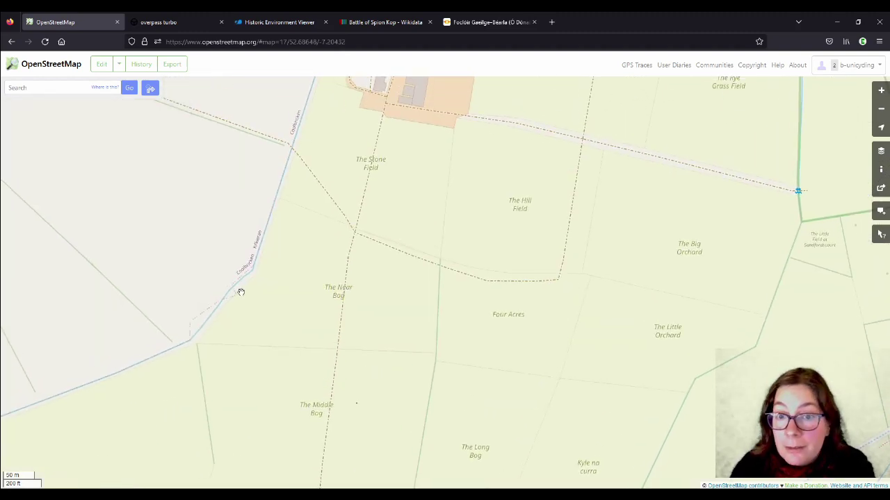
scroll(314, 316, "down", 1)
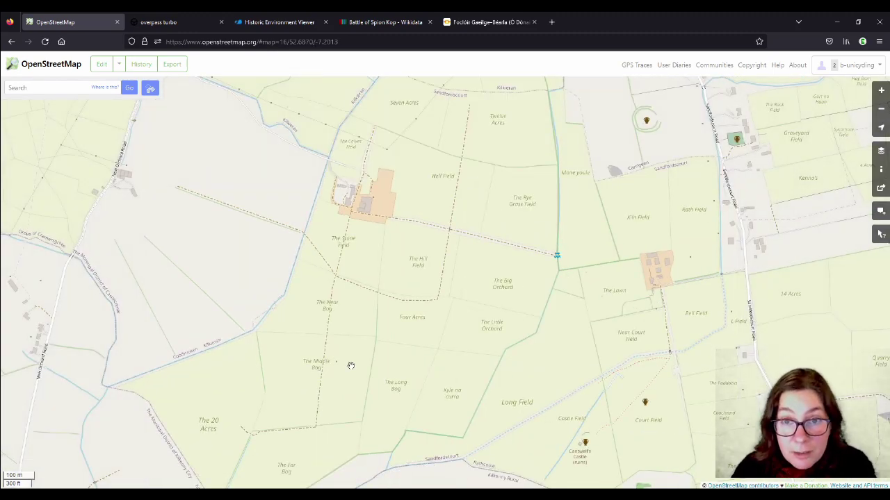
left_click_drag(584, 194, 399, 248)
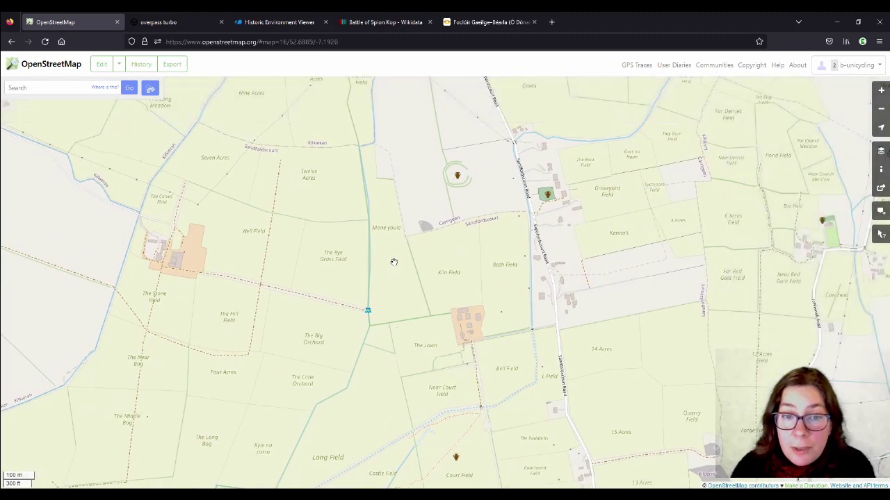
scroll(393, 262, "up", 1)
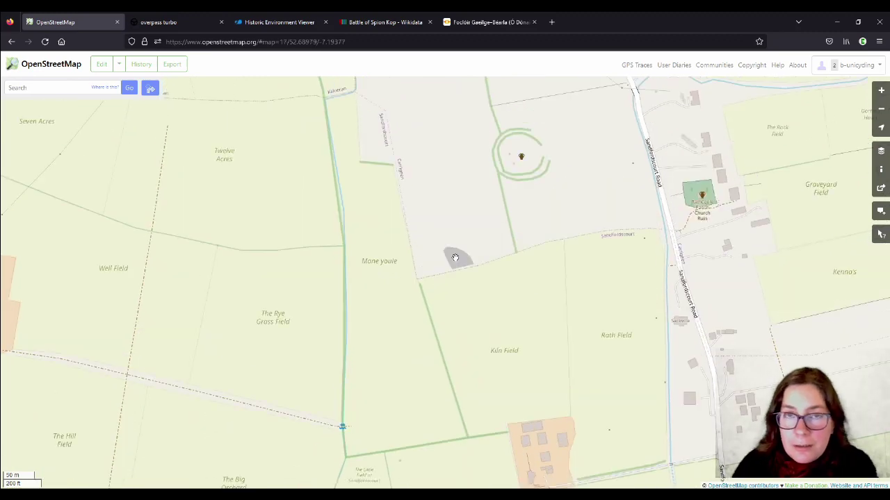
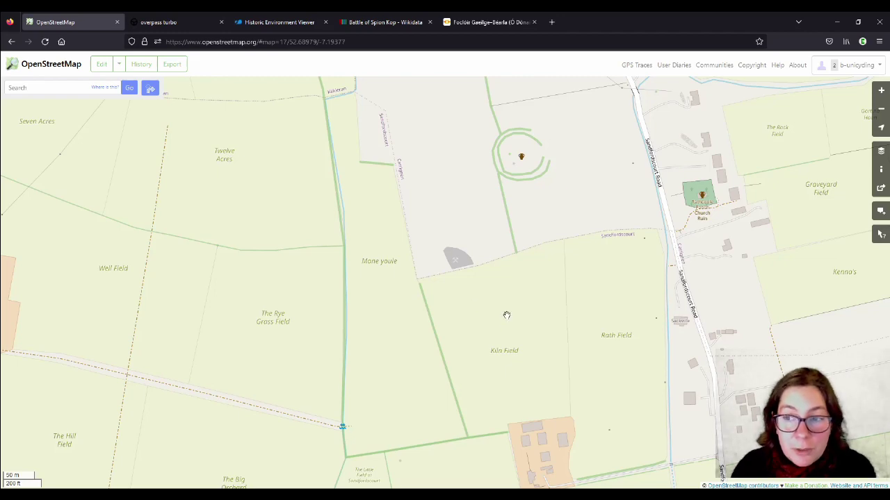
- Look over the fields south of Purcell's Hill and examine the Money Moore's field and its neighbours
scroll(523, 288, "down", 3)
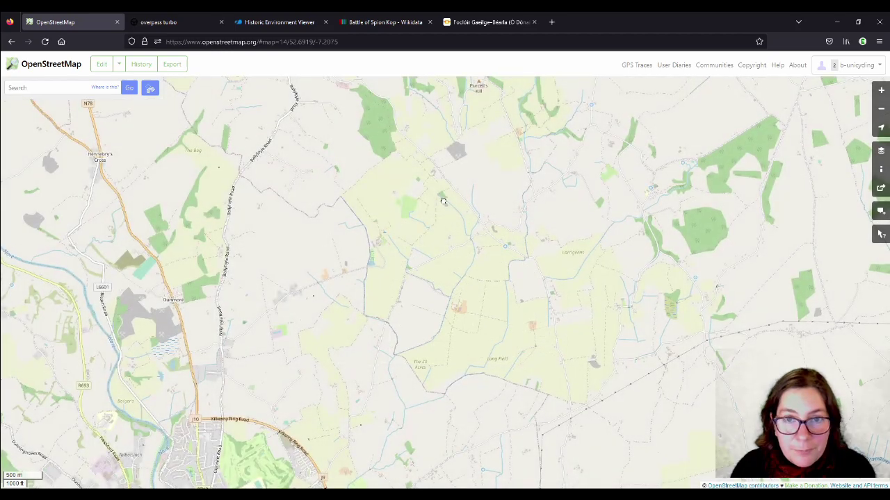
left_click_drag(440, 199, 473, 363)
scroll(499, 347, "up", 3)
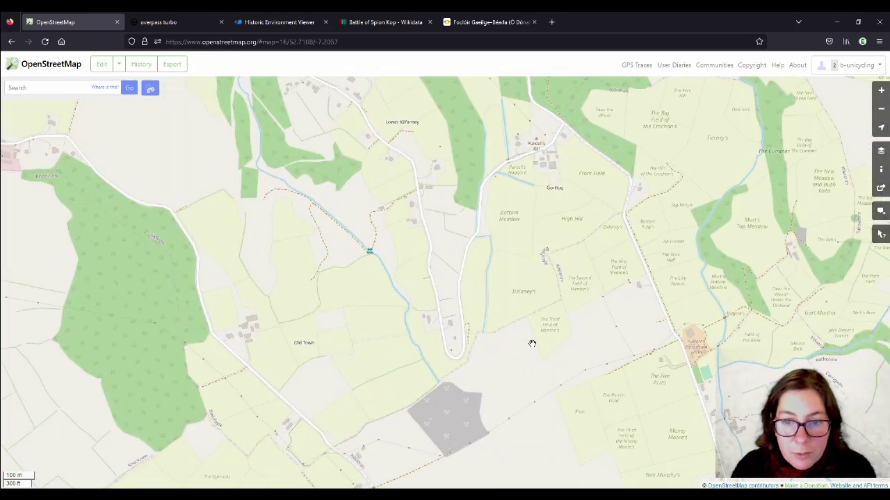
left_click_drag(707, 377, 486, 228)
scroll(488, 271, "up", 2)
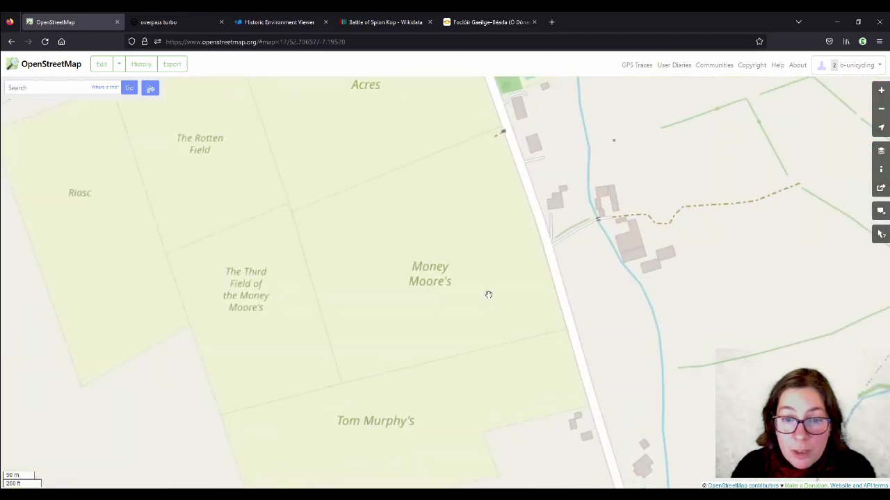
left_click_drag(469, 270, 476, 306)
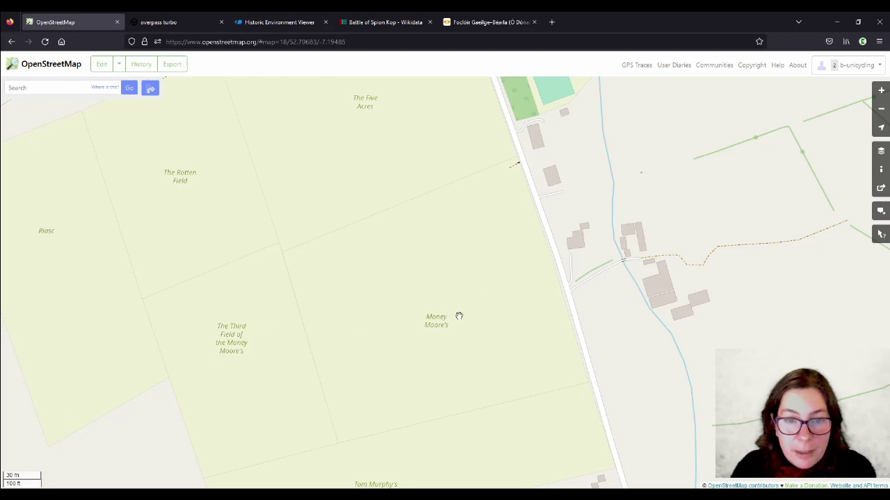
- Look over the field names between New Orchard Road and Ballyfoyle Road and locate The Cashileens
scroll(628, 251, "down", 2)
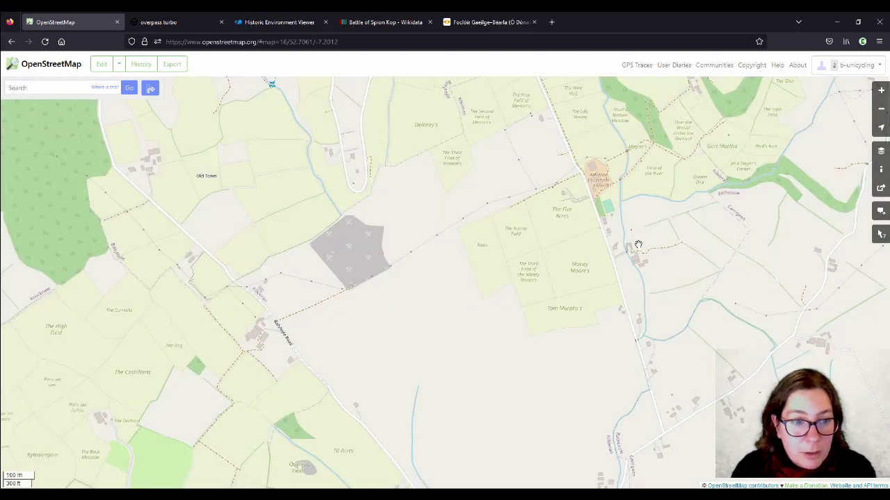
left_click_drag(185, 395, 394, 137)
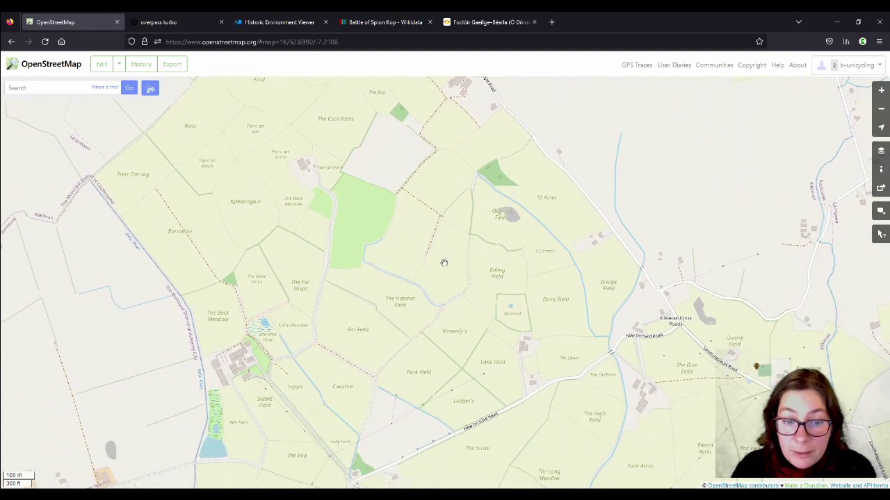
left_click_drag(461, 435, 555, 367)
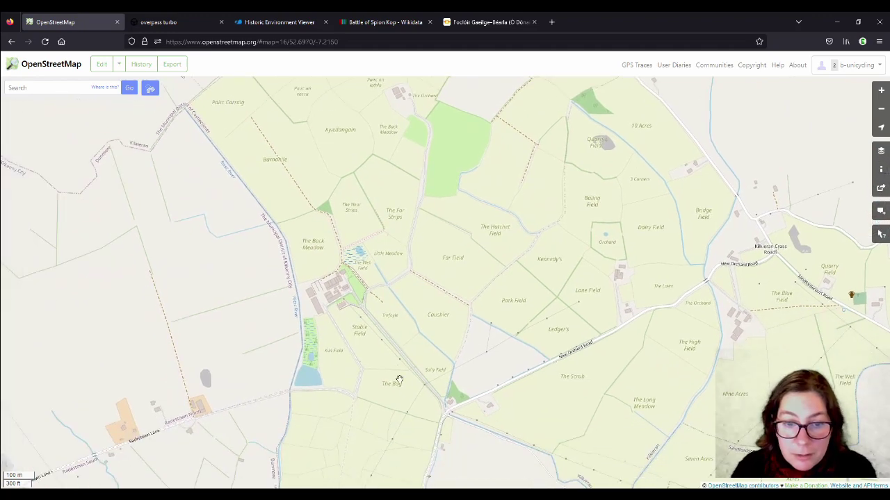
scroll(382, 385, "up", 1)
left_click_drag(357, 146, 416, 434)
scroll(353, 384, "down", 1)
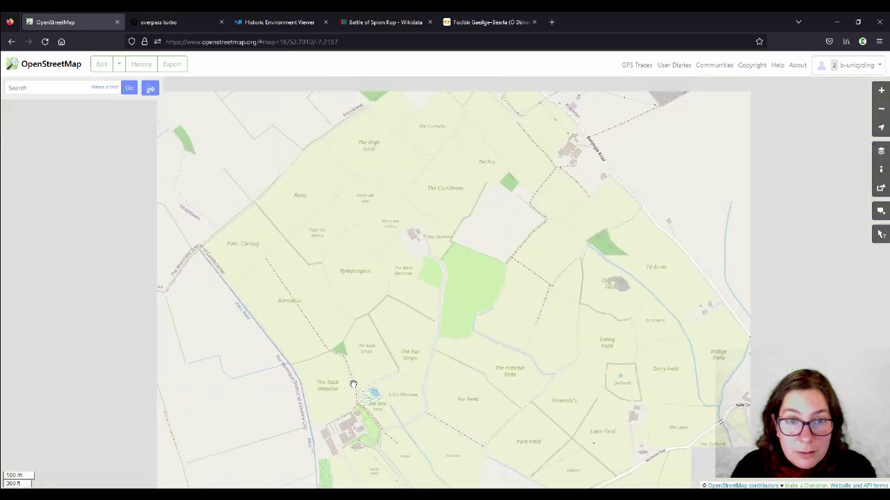
scroll(478, 156, "up", 1)
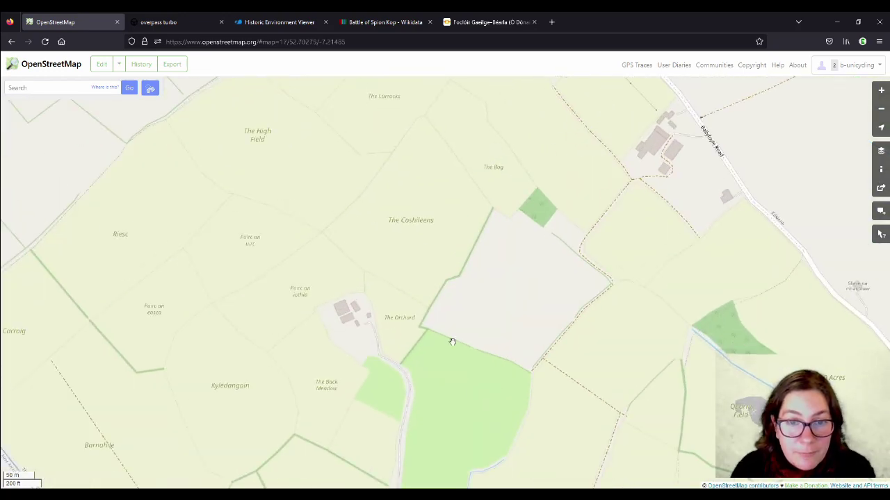
left_click_drag(422, 252, 406, 320)
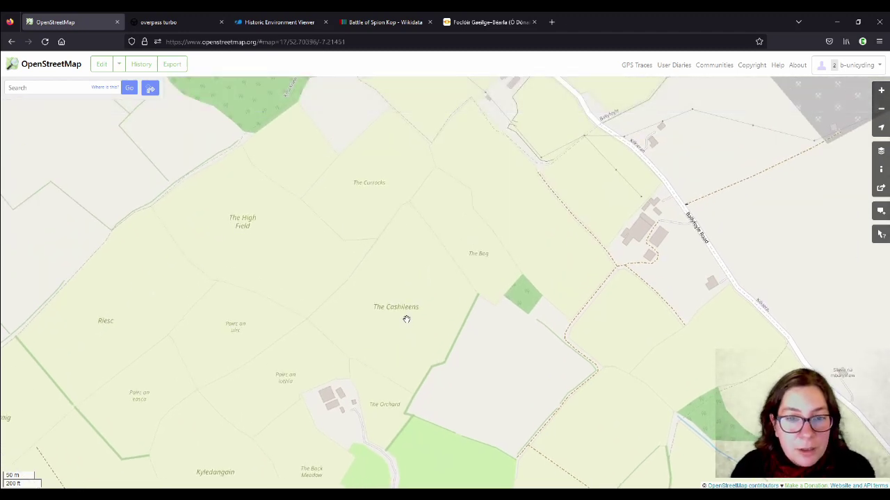
- Open The Cashileens for editing, read its note and correct the book title to "Red Book of Ormonde"
scroll(414, 321, "up", 1)
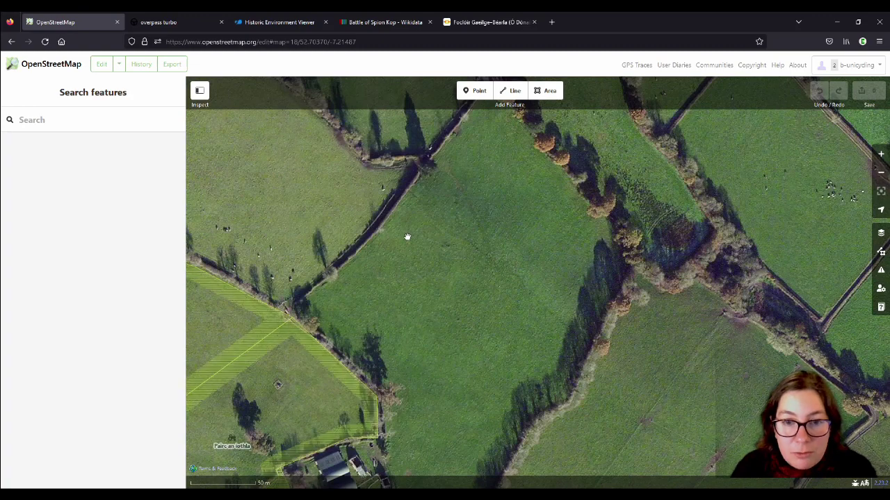
left_click(416, 205)
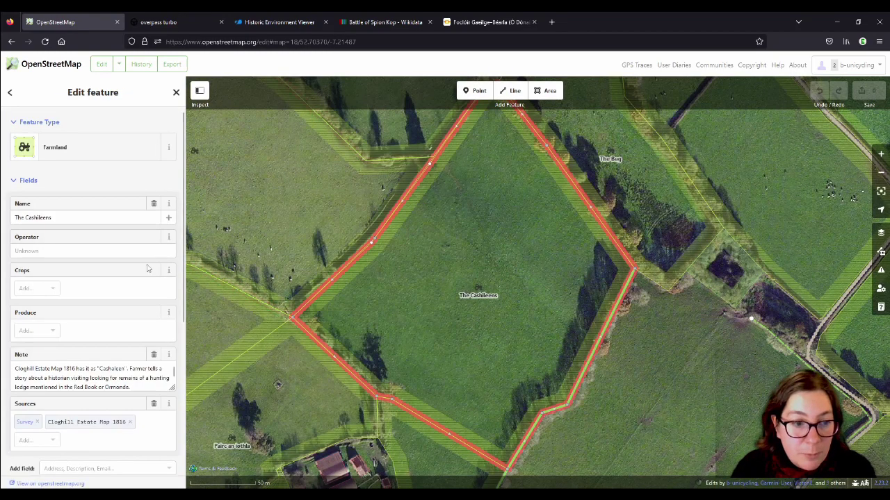
scroll(116, 292, "down", 1)
scroll(117, 292, "down", 3)
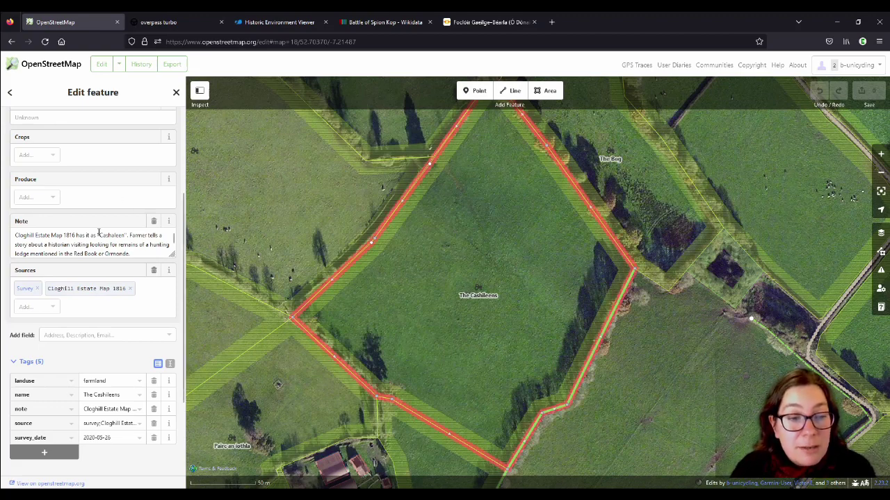
scroll(133, 248, "down", 1)
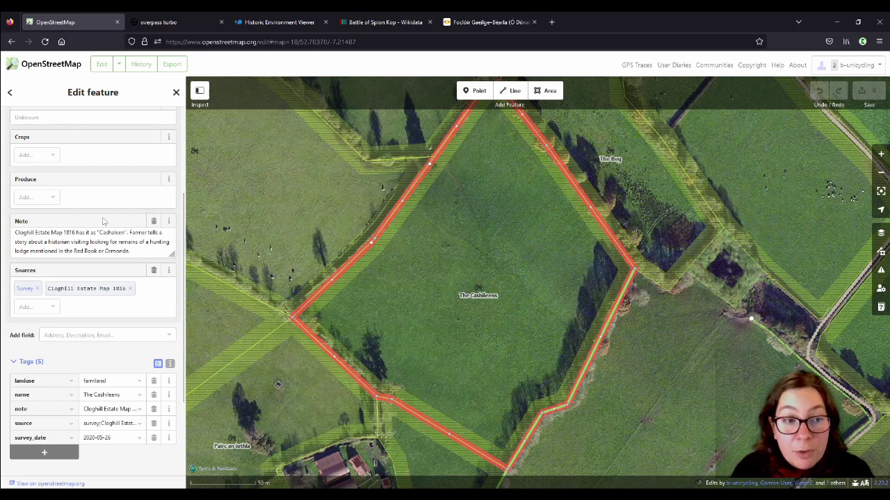
left_click(104, 254)
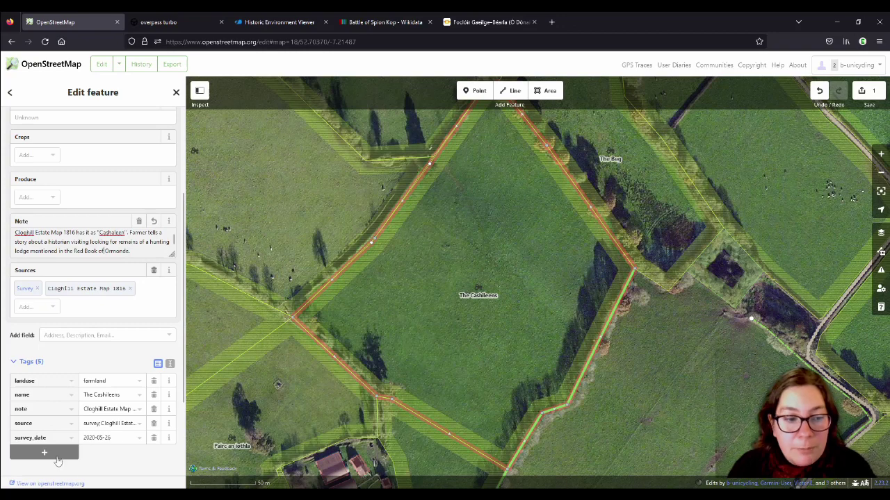
- Rename The Cashileens' survey_date key to survey:date and add an empty tag row
left_click(57, 461)
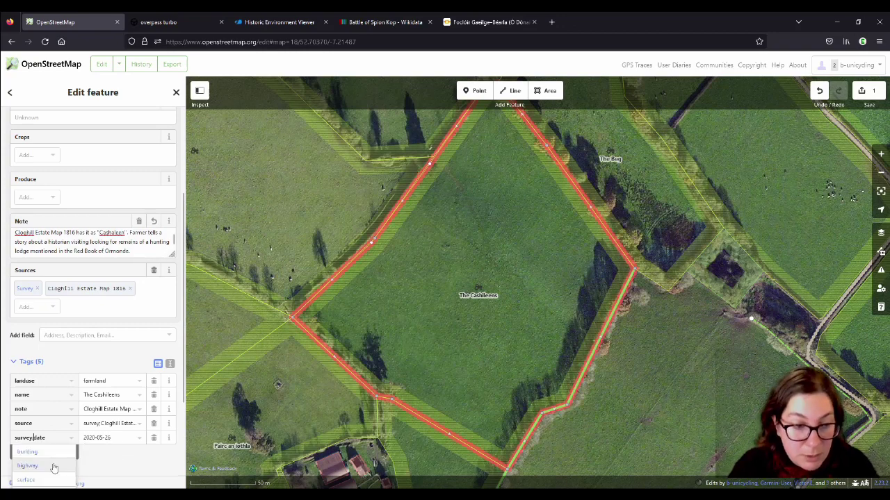
key("shift+Tab")
key("Tab")
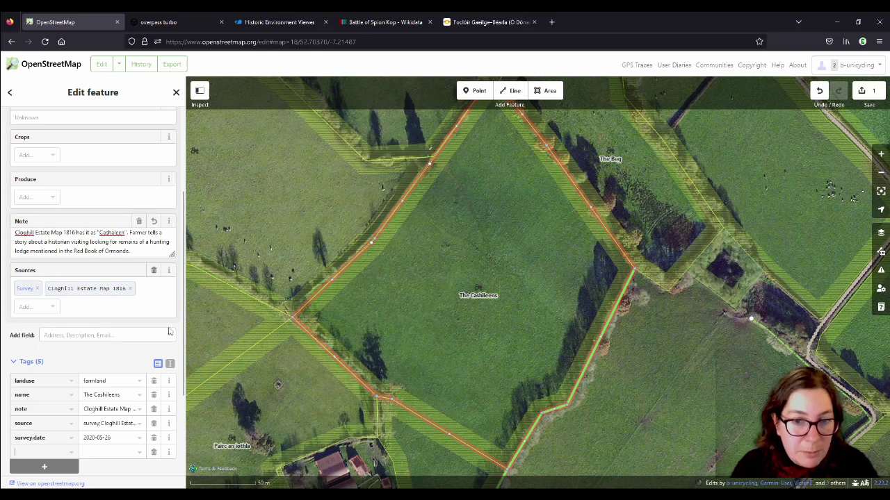
- Tag The Cashileens with name:etymology set to "after a possible hunting lodge in the field"
scroll(169, 331, "down", 3)
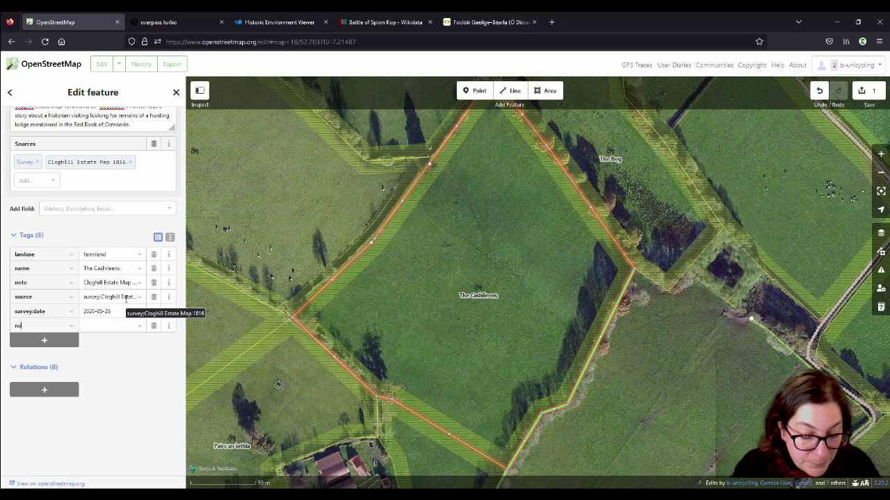
type("me:ety")
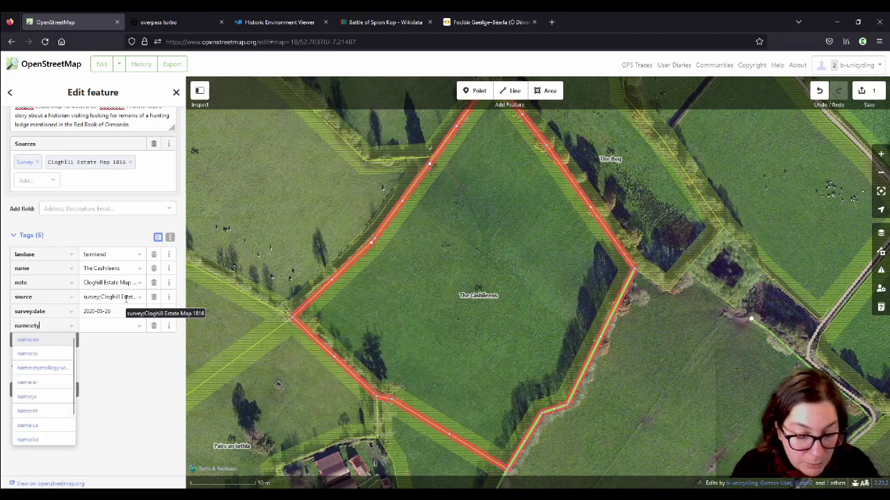
type("mology")
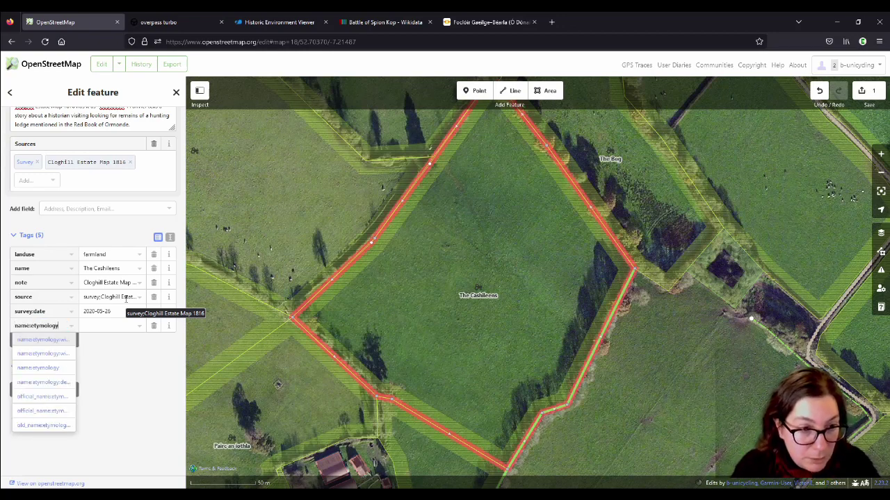
key("Tab")
type("after a possi")
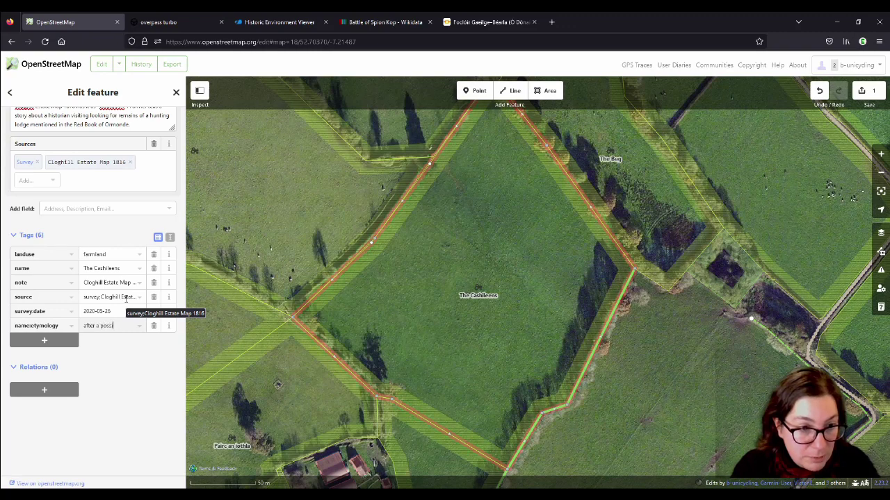
type("ble hunt")
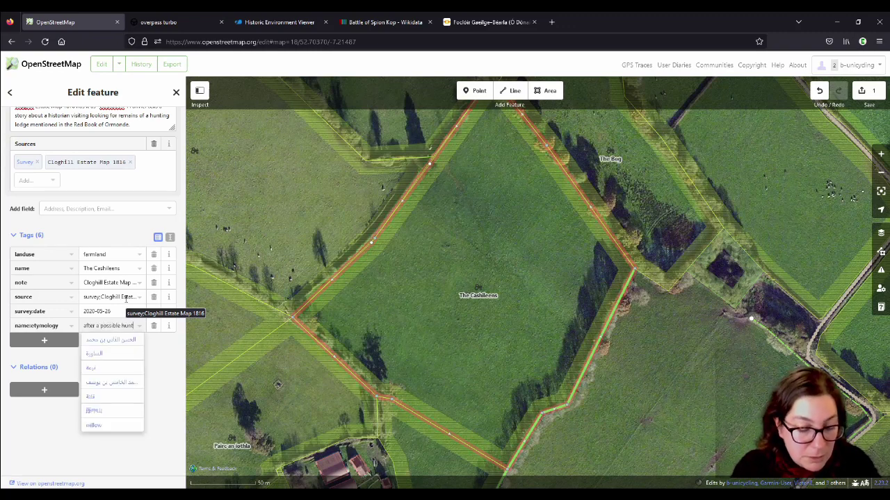
type("ing lodg")
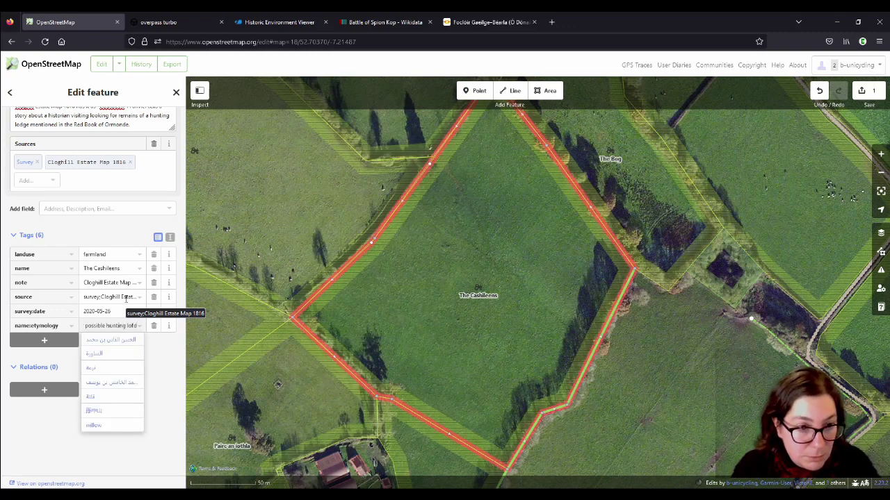
type("e in the field")
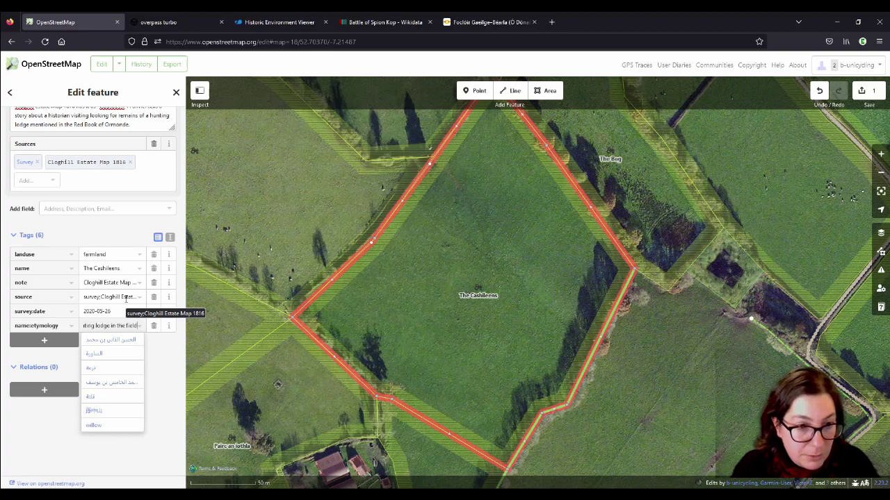
- Finish editing The Cashileens and upload the edit with the changeset comment "added #etymology"
left_click(407, 307)
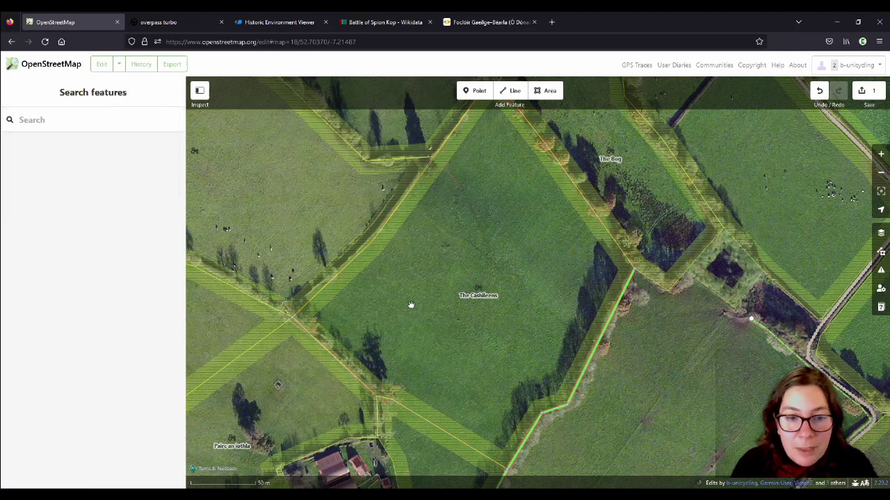
left_click(865, 91)
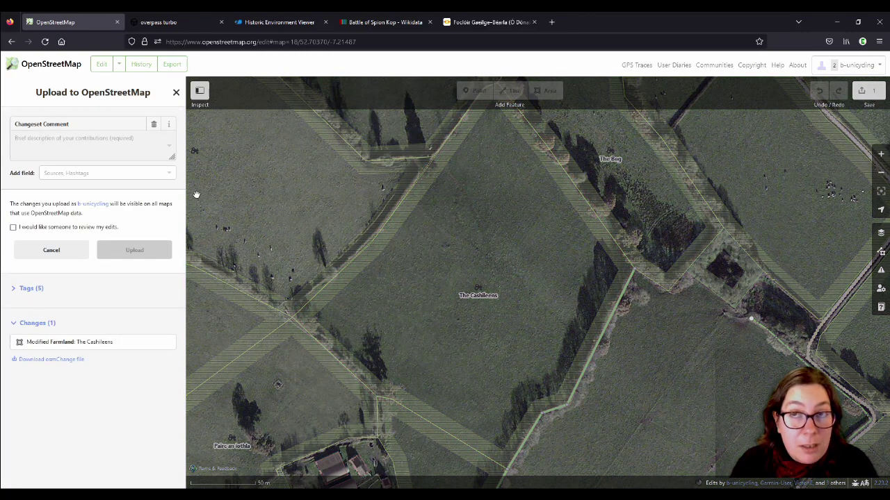
type("ad")
left_click(72, 171)
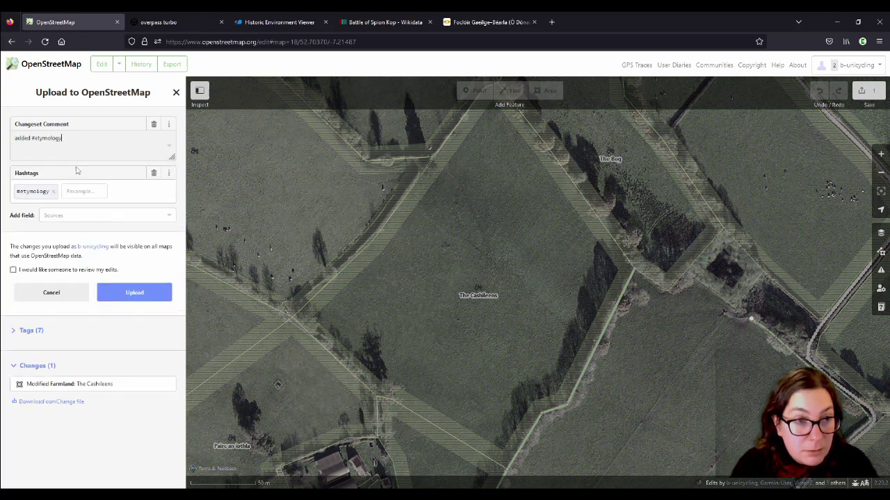
key("ctrl+Return")
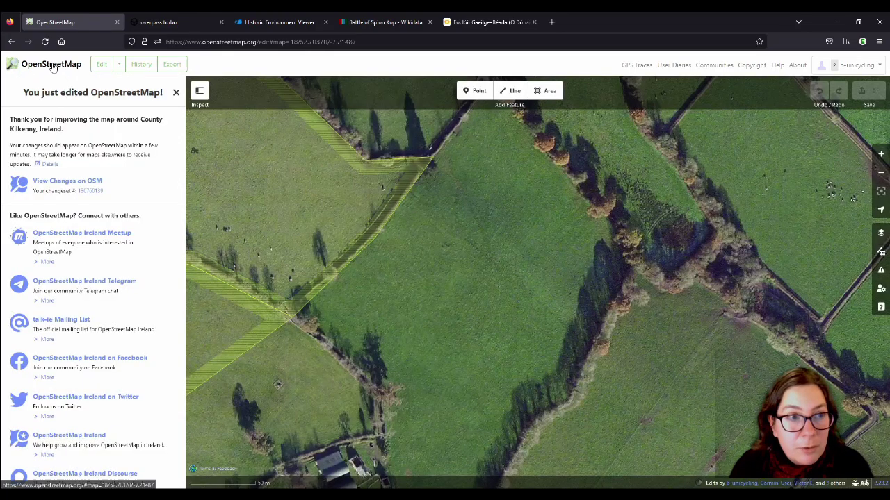
- Return to the main map view and examine the field names around Cantwell's Castle, such as Castle Field and Court Field
left_click(52, 66)
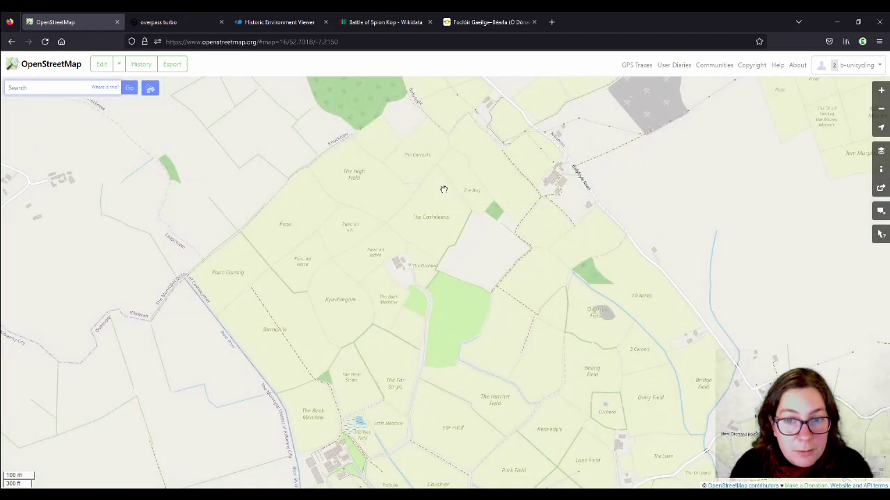
scroll(449, 190, "down", 1)
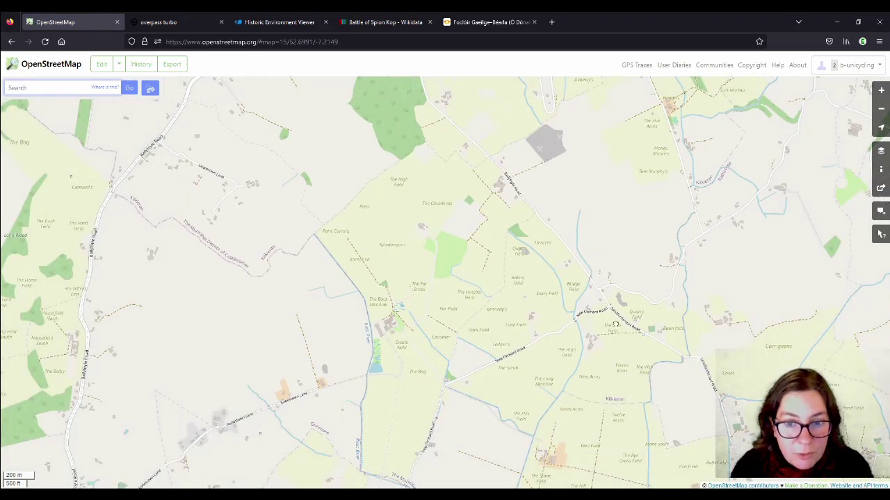
scroll(615, 324, "down", 1)
scroll(524, 369, "up", 1)
scroll(508, 387, "up", 2)
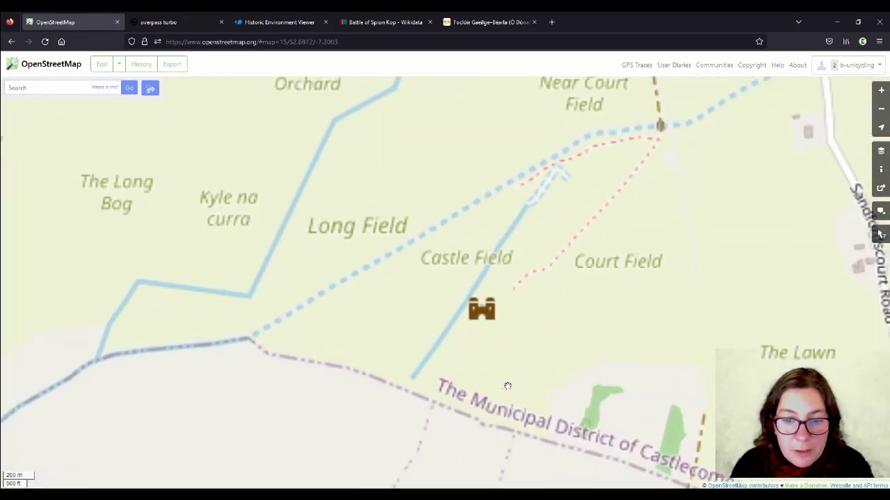
left_click_drag(487, 251, 499, 318)
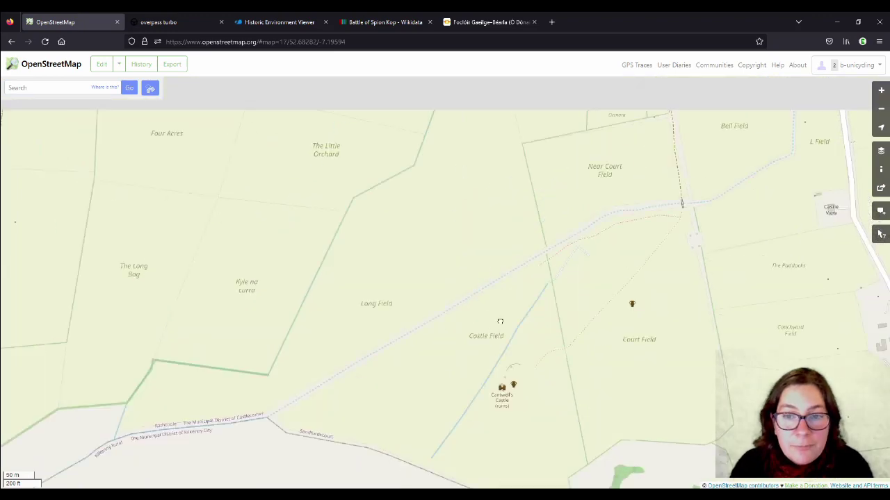
scroll(518, 369, "down", 1)
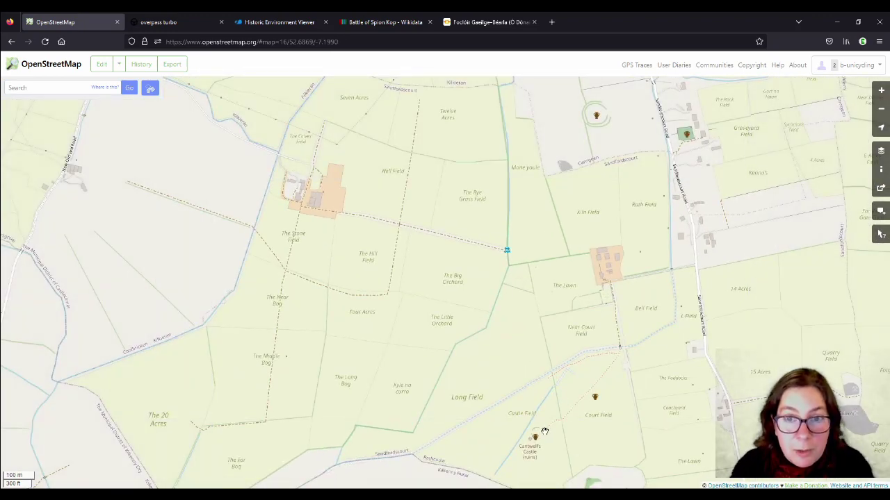
left_click_drag(428, 239, 468, 367)
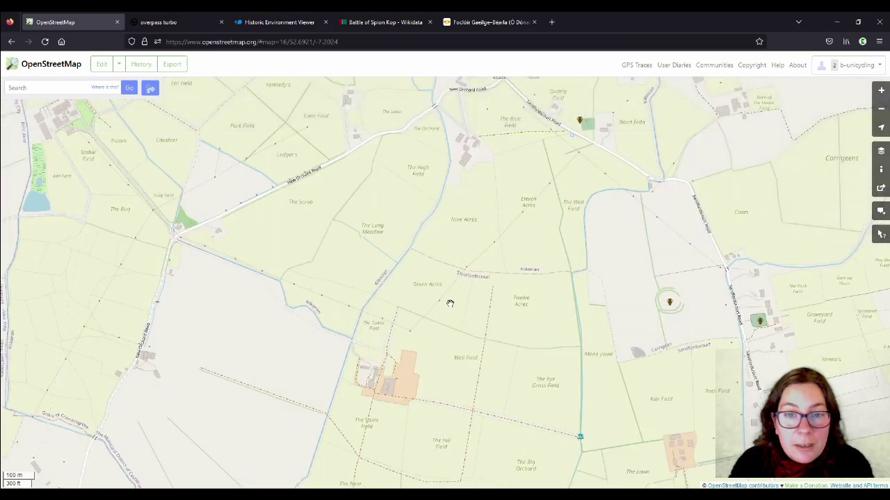
- Look over the field names north of New Orchard Road, from The Cashileens and Kyledangan to The Bog
scroll(470, 300, "down", 1)
scroll(399, 191, "up", 1)
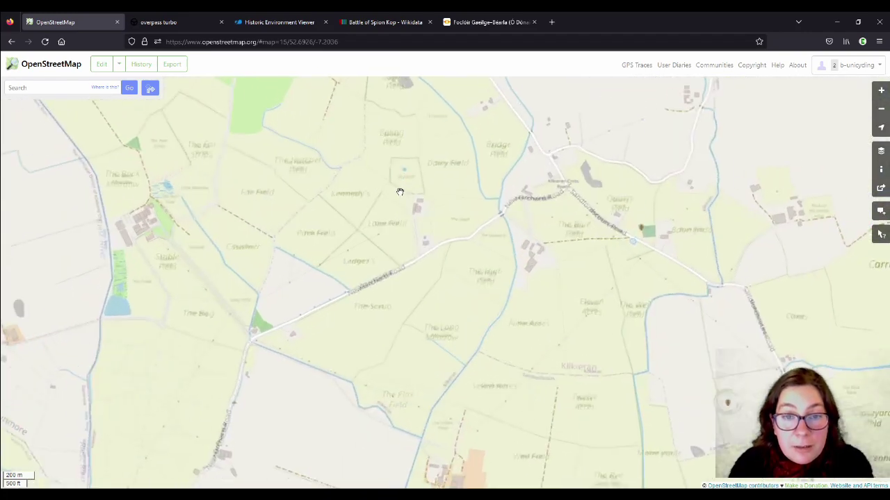
scroll(403, 196, "down", 1)
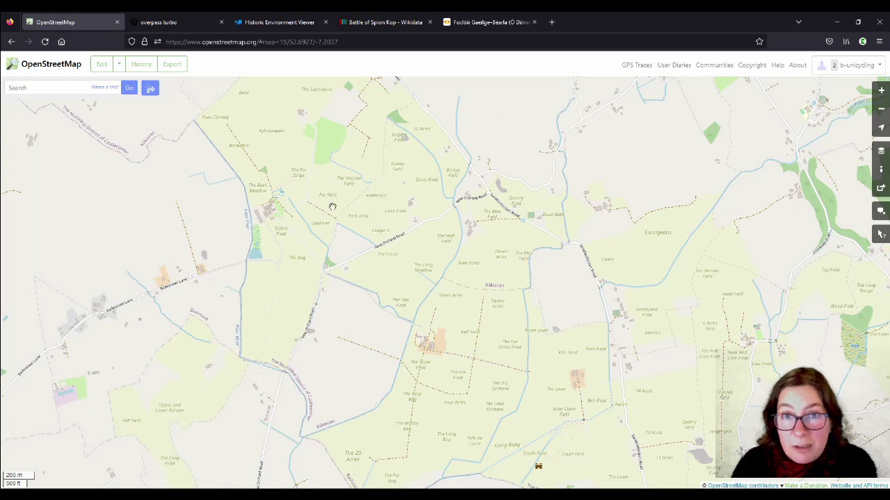
left_click_drag(371, 172, 393, 256)
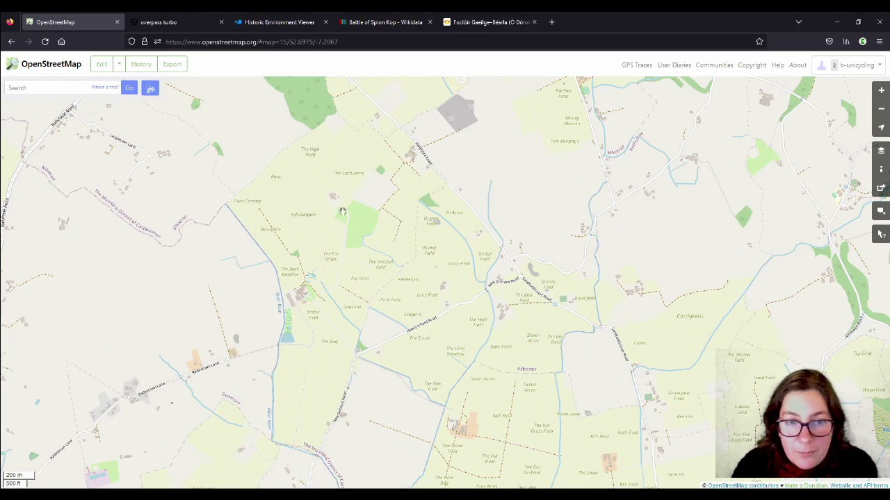
scroll(342, 211, "up", 1)
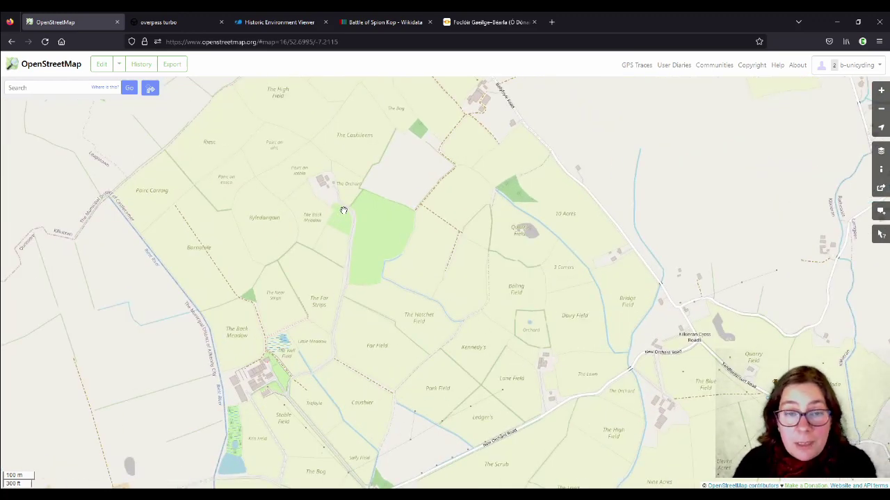
scroll(320, 123, "down", 1)
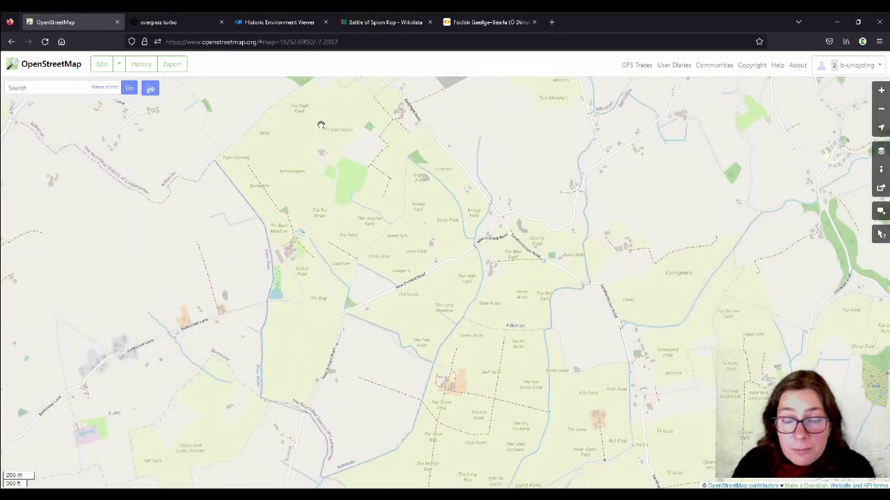
left_click_drag(320, 123, 372, 198)
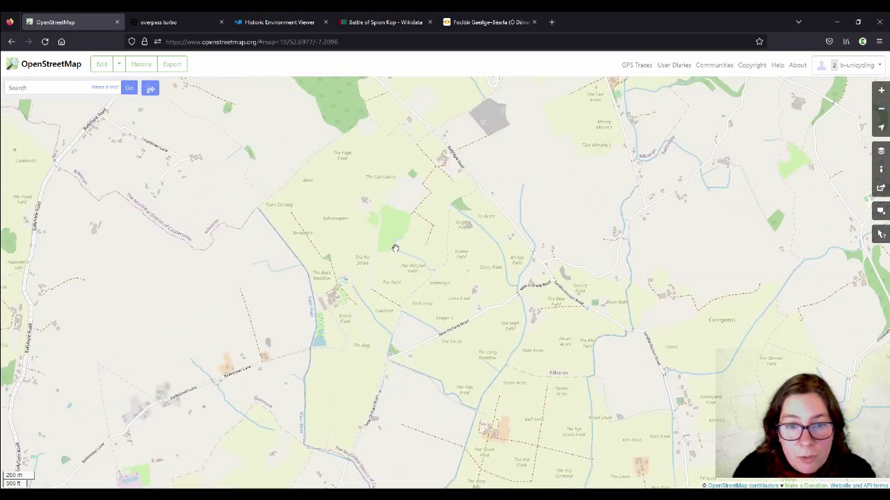
scroll(396, 246, "up", 1)
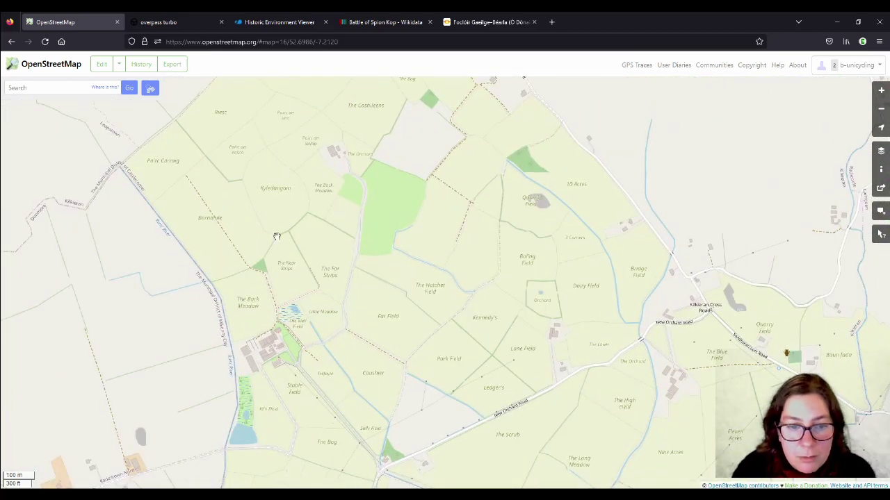
left_click_drag(311, 354, 359, 298)
left_click_drag(419, 329, 324, 125)
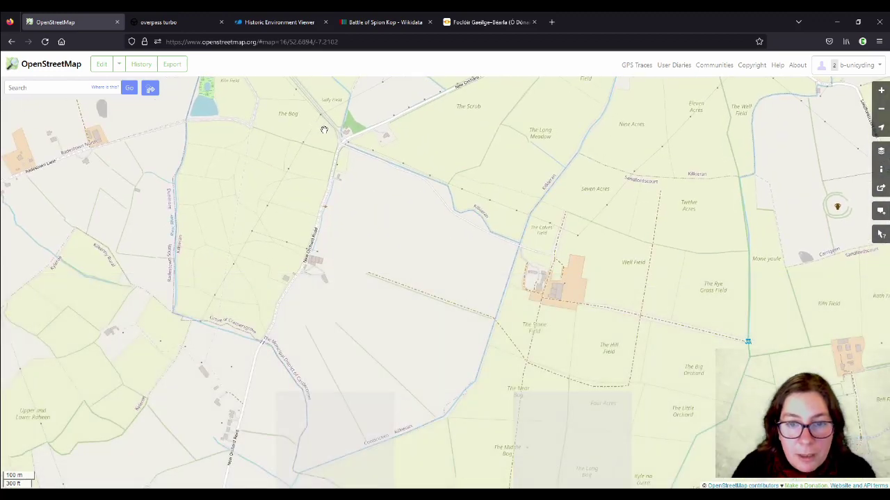
- Survey the field names along Sandfordscourt Road, New Orchard Road and Ballyfoyle Road for names with an explainable origin
left_click_drag(741, 350, 324, 204)
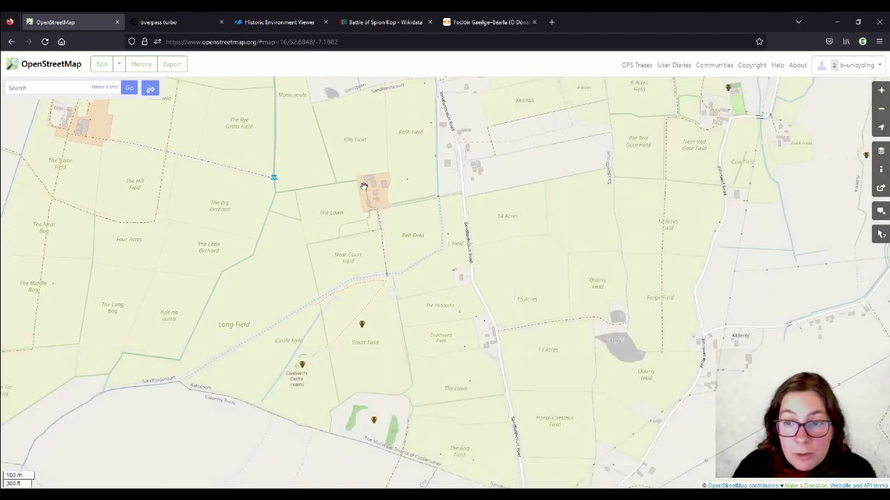
left_click_drag(694, 316, 506, 369)
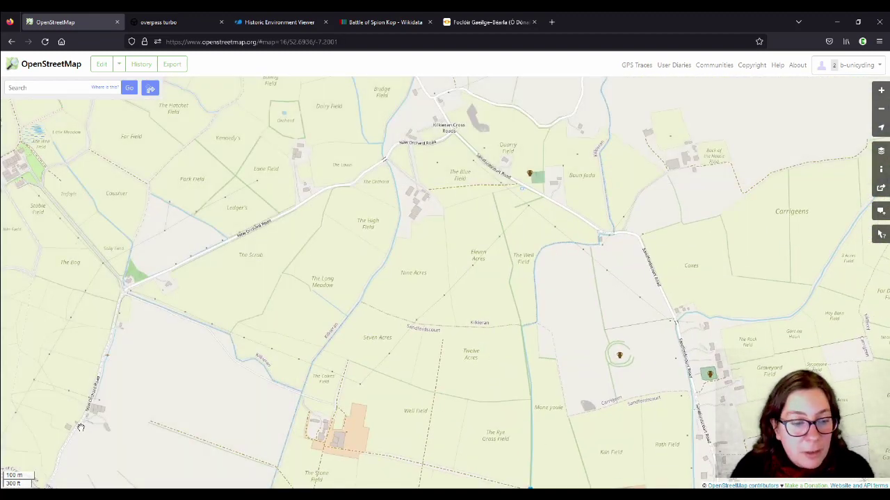
left_click_drag(225, 351, 408, 352)
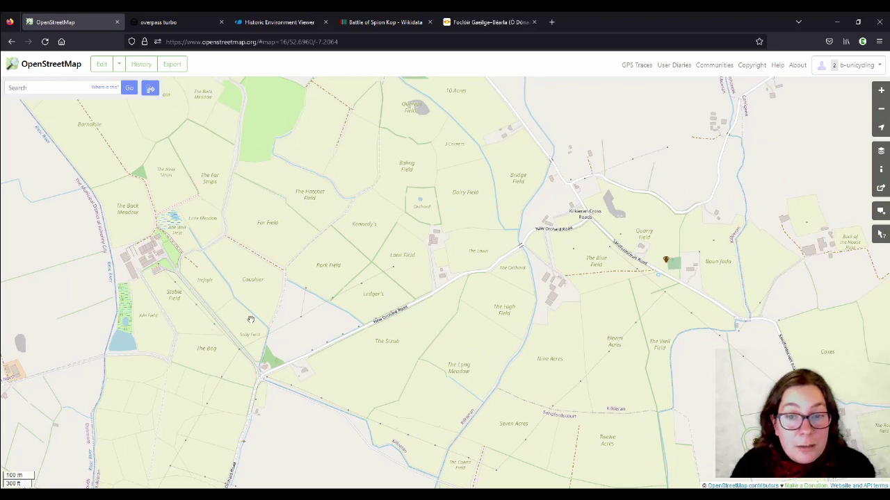
left_click_drag(271, 266, 415, 302)
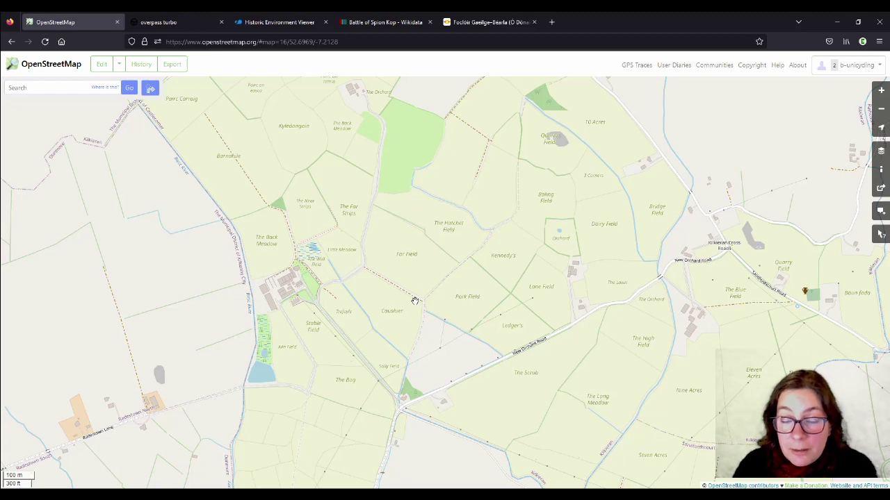
left_click_drag(543, 258, 417, 272)
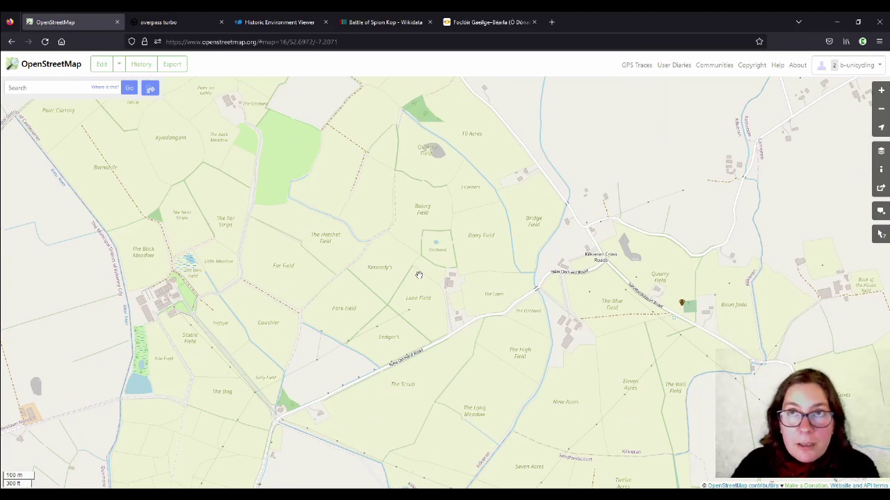
left_click_drag(418, 275, 383, 318)
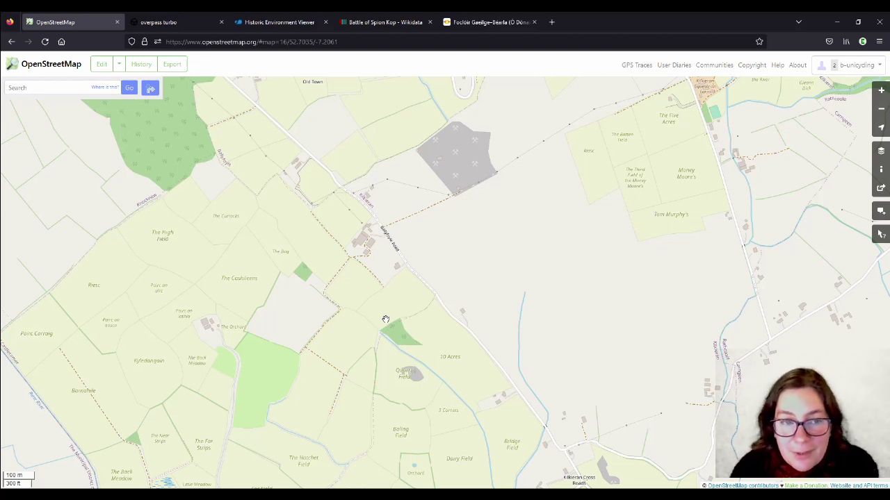
left_click_drag(385, 319, 372, 271)
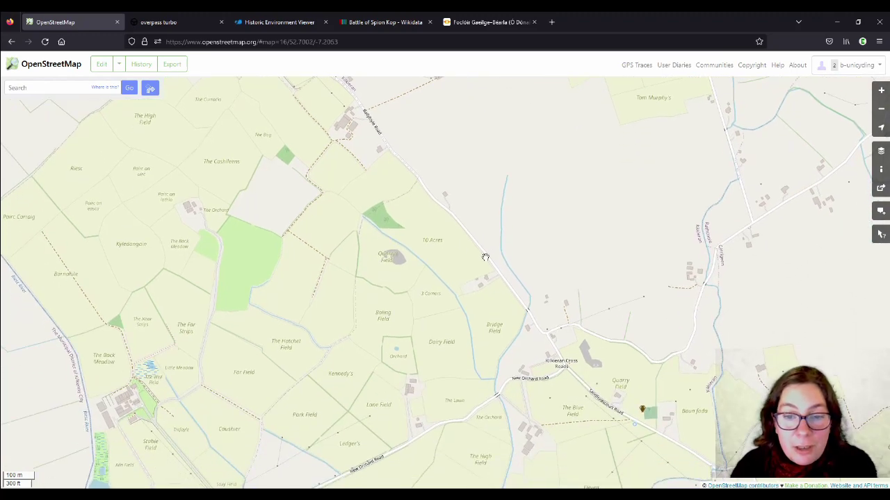
left_click_drag(486, 392, 486, 190)
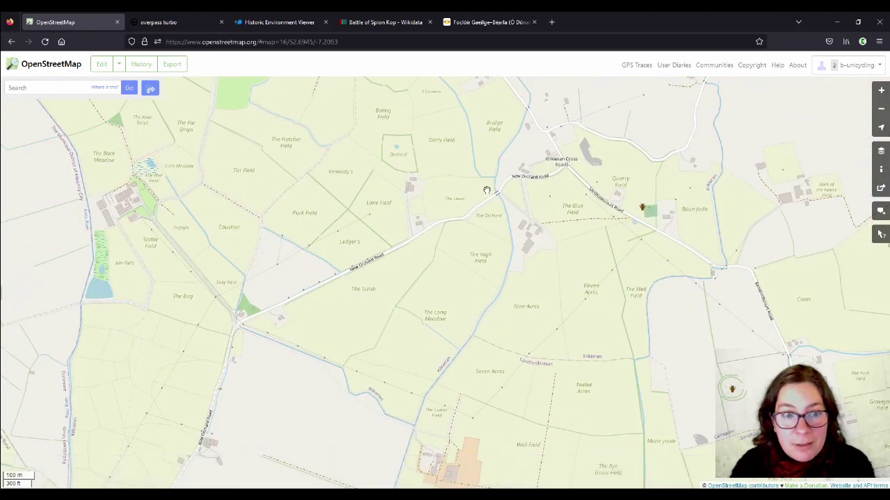